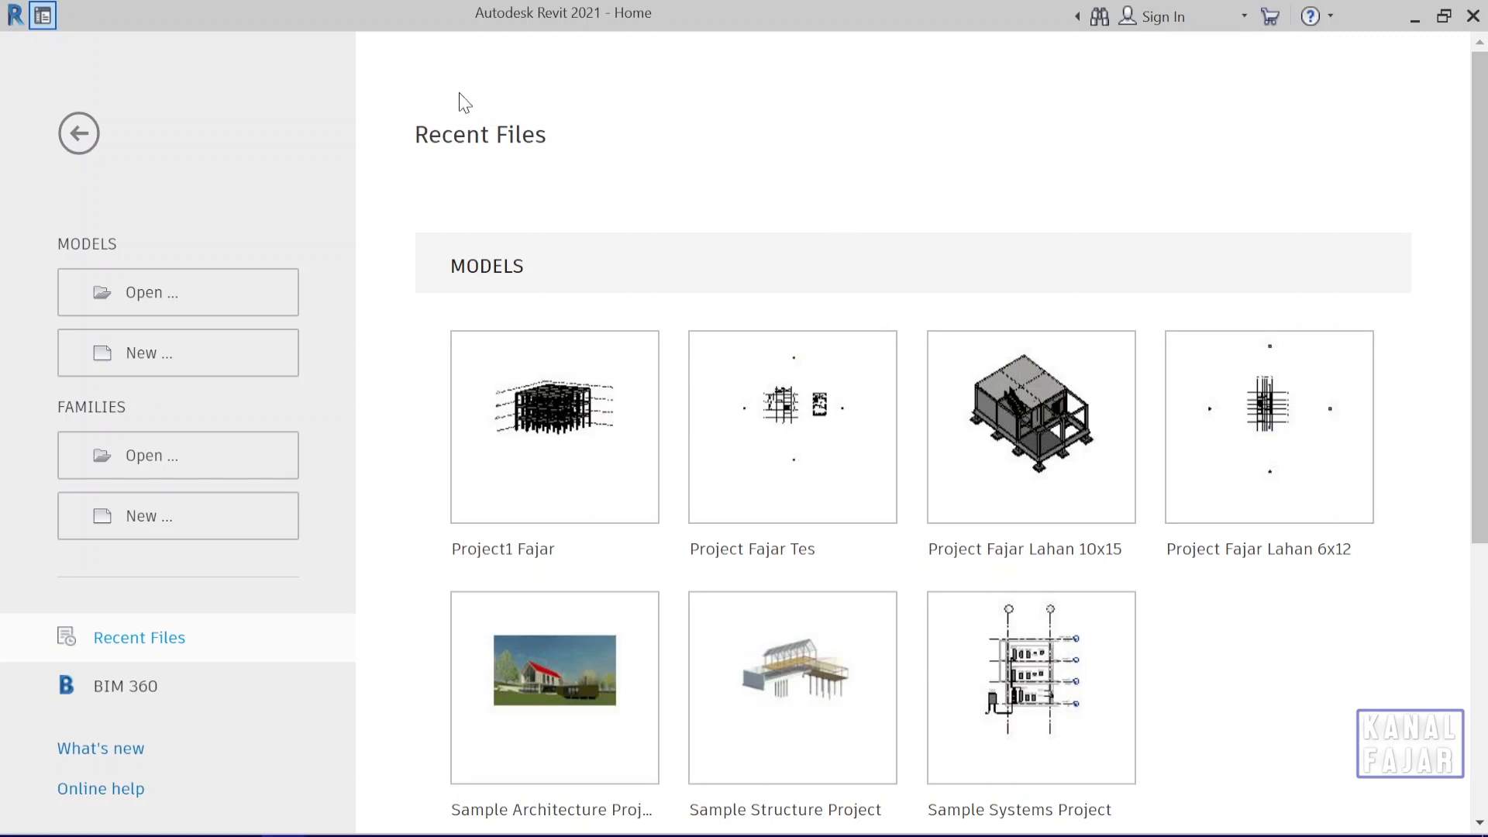
# Create a new project from the Metric-Construction Template.
pyautogui.click(182, 360)
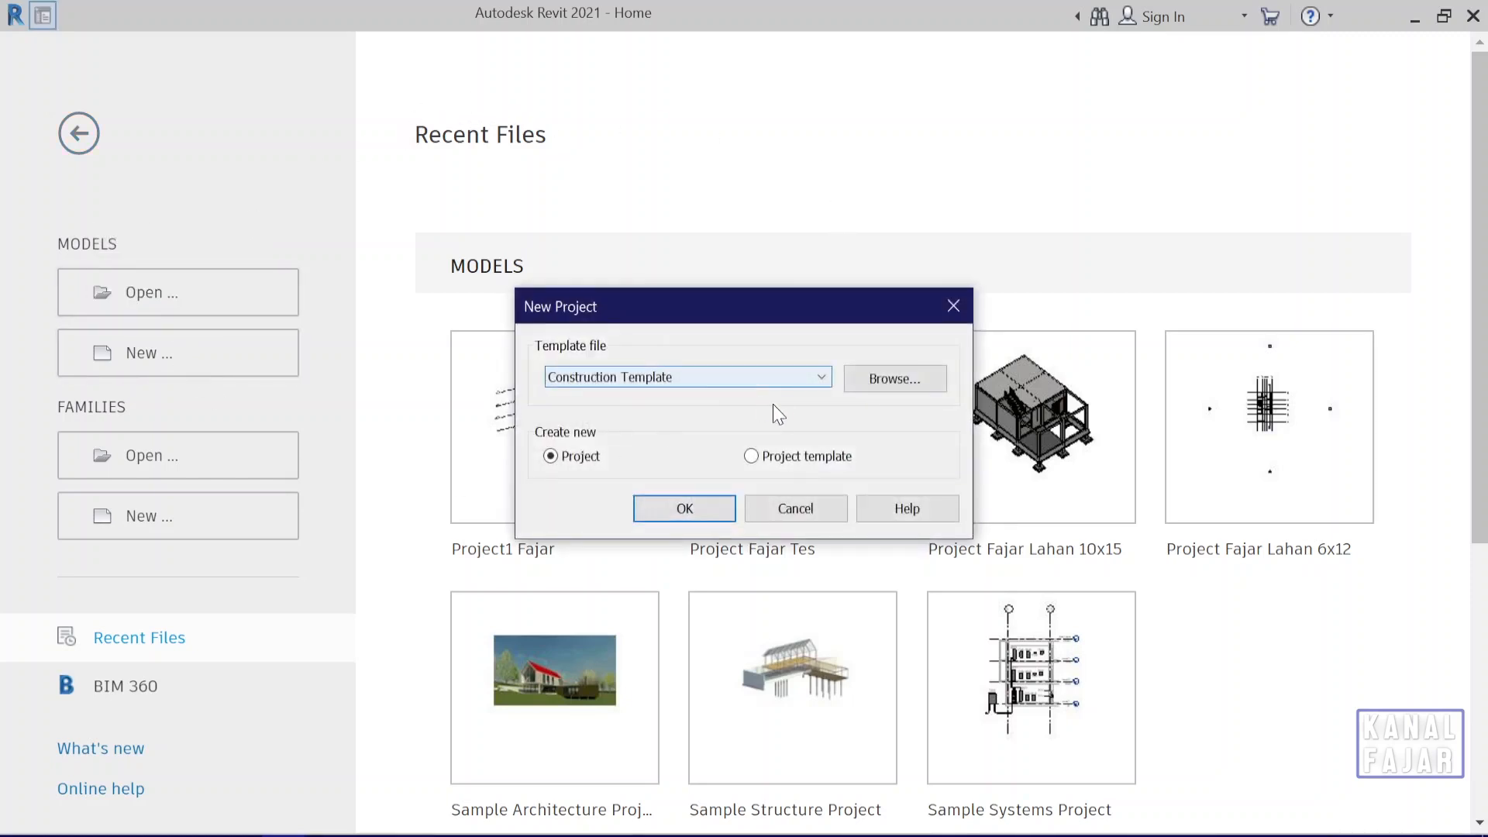
pyautogui.click(811, 381)
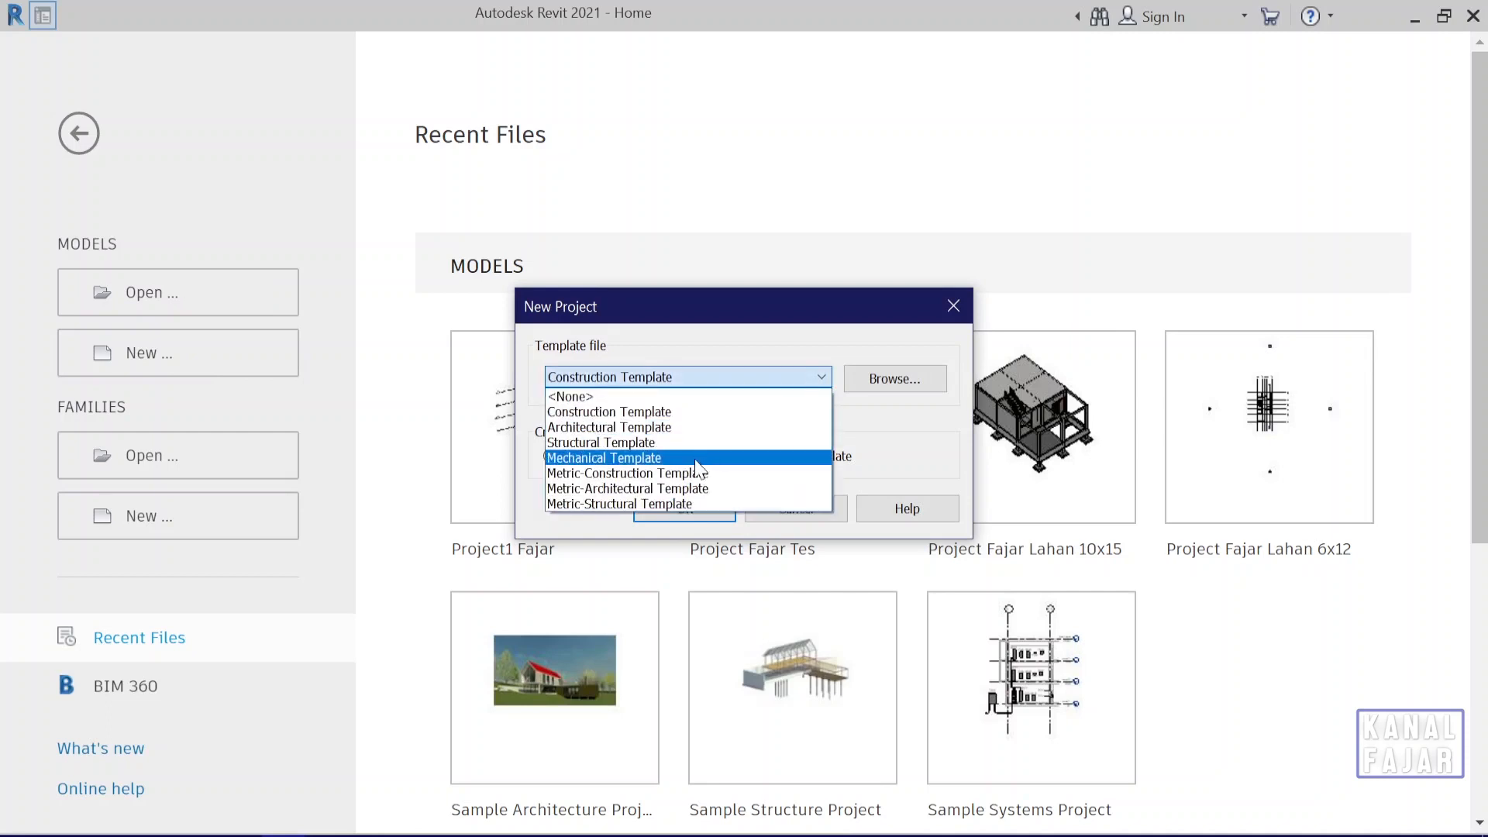
pyautogui.click(712, 474)
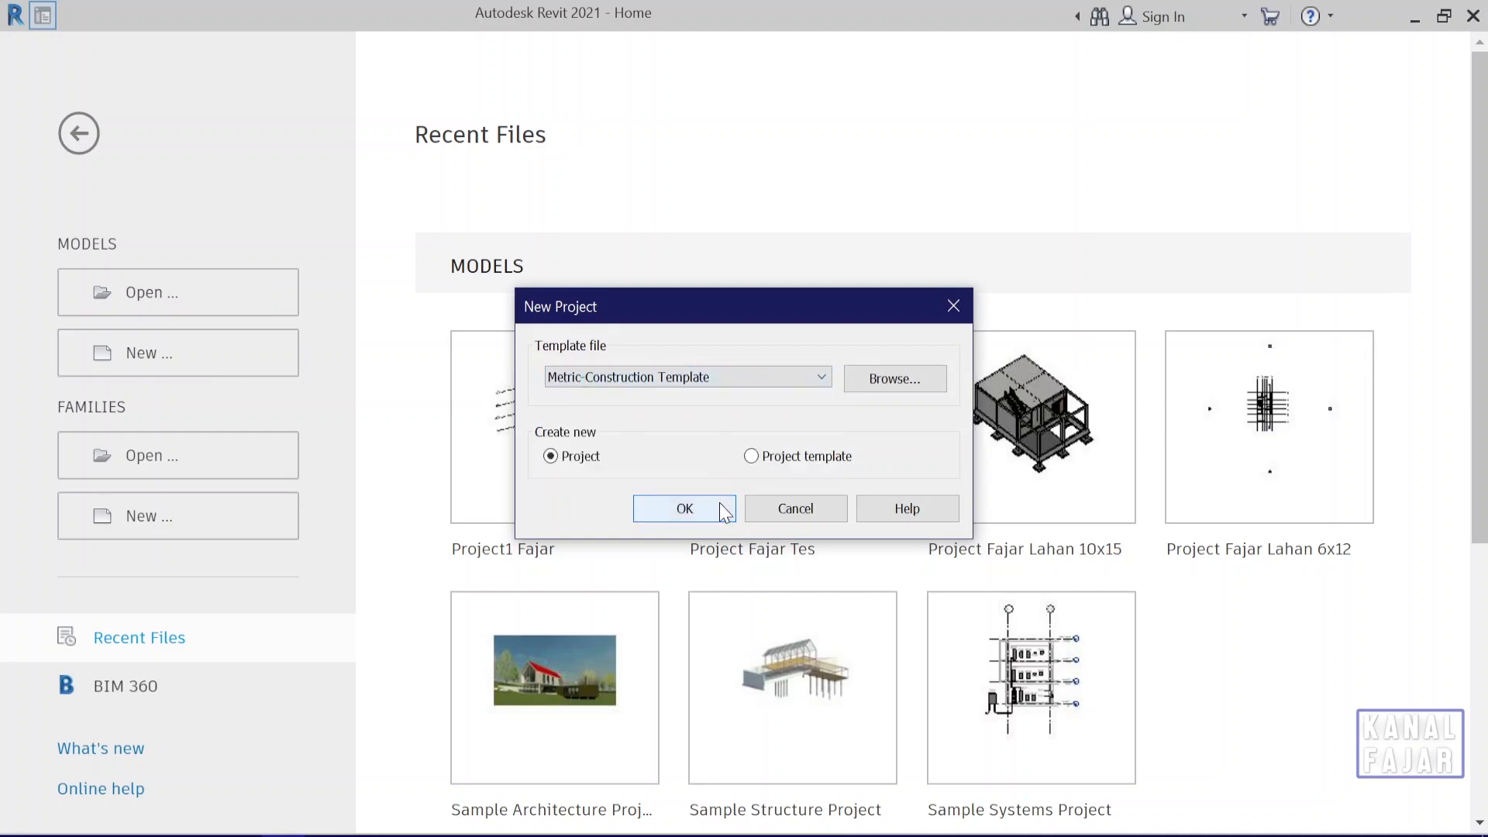
pyautogui.click(720, 505)
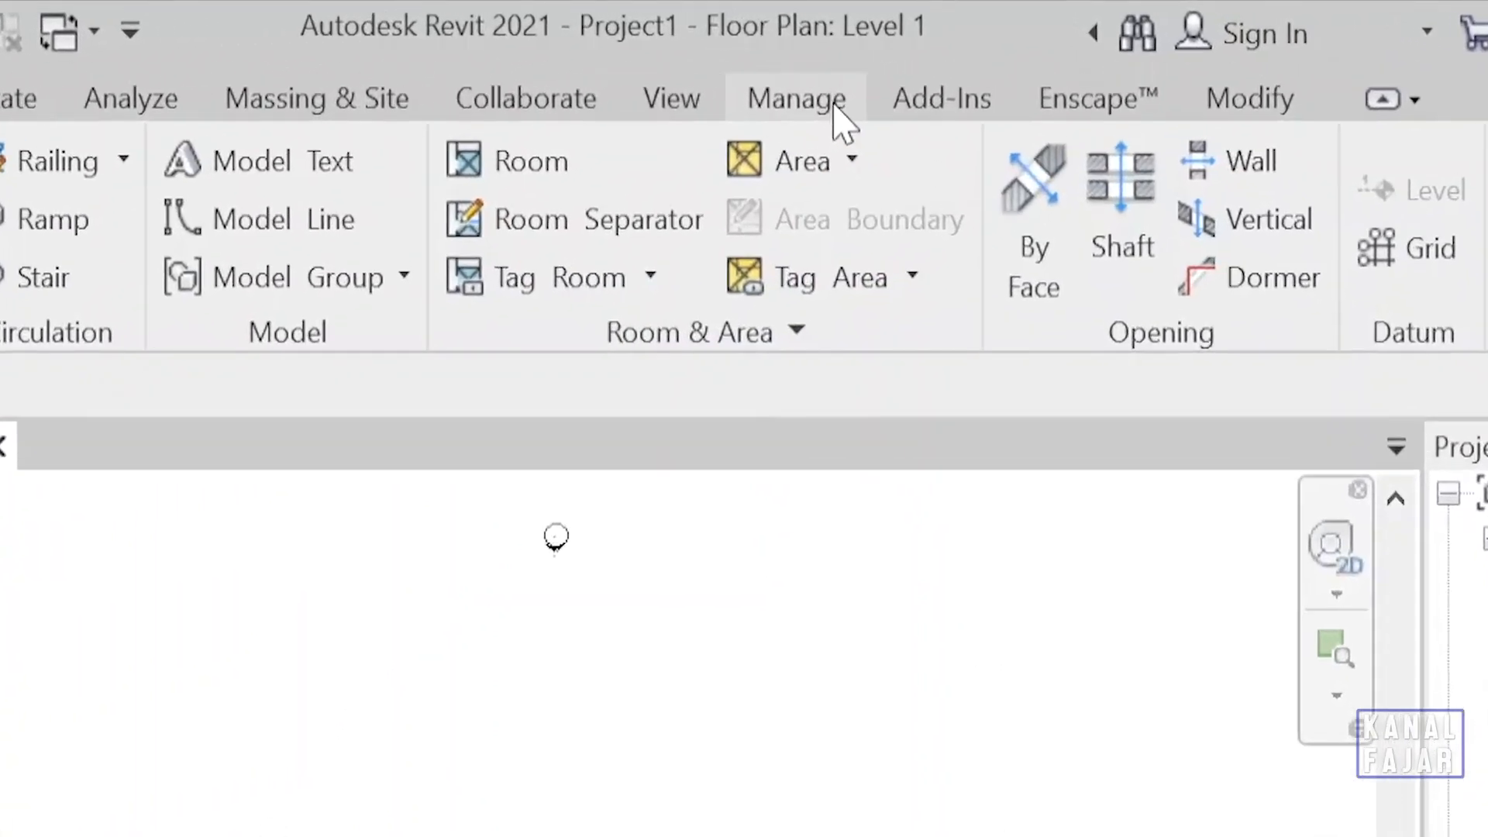
pyautogui.click(838, 108)
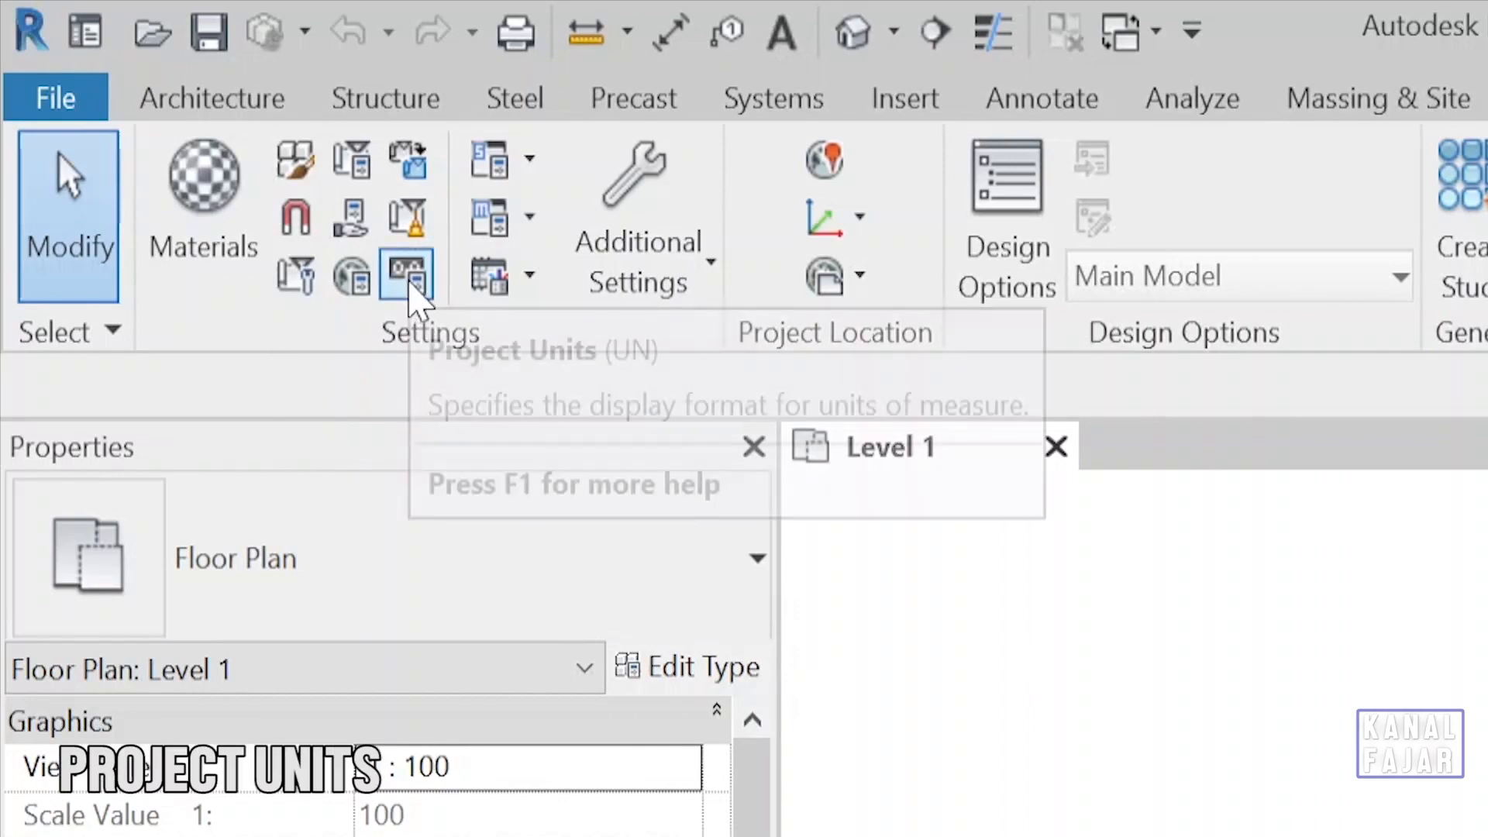
pyautogui.click(408, 286)
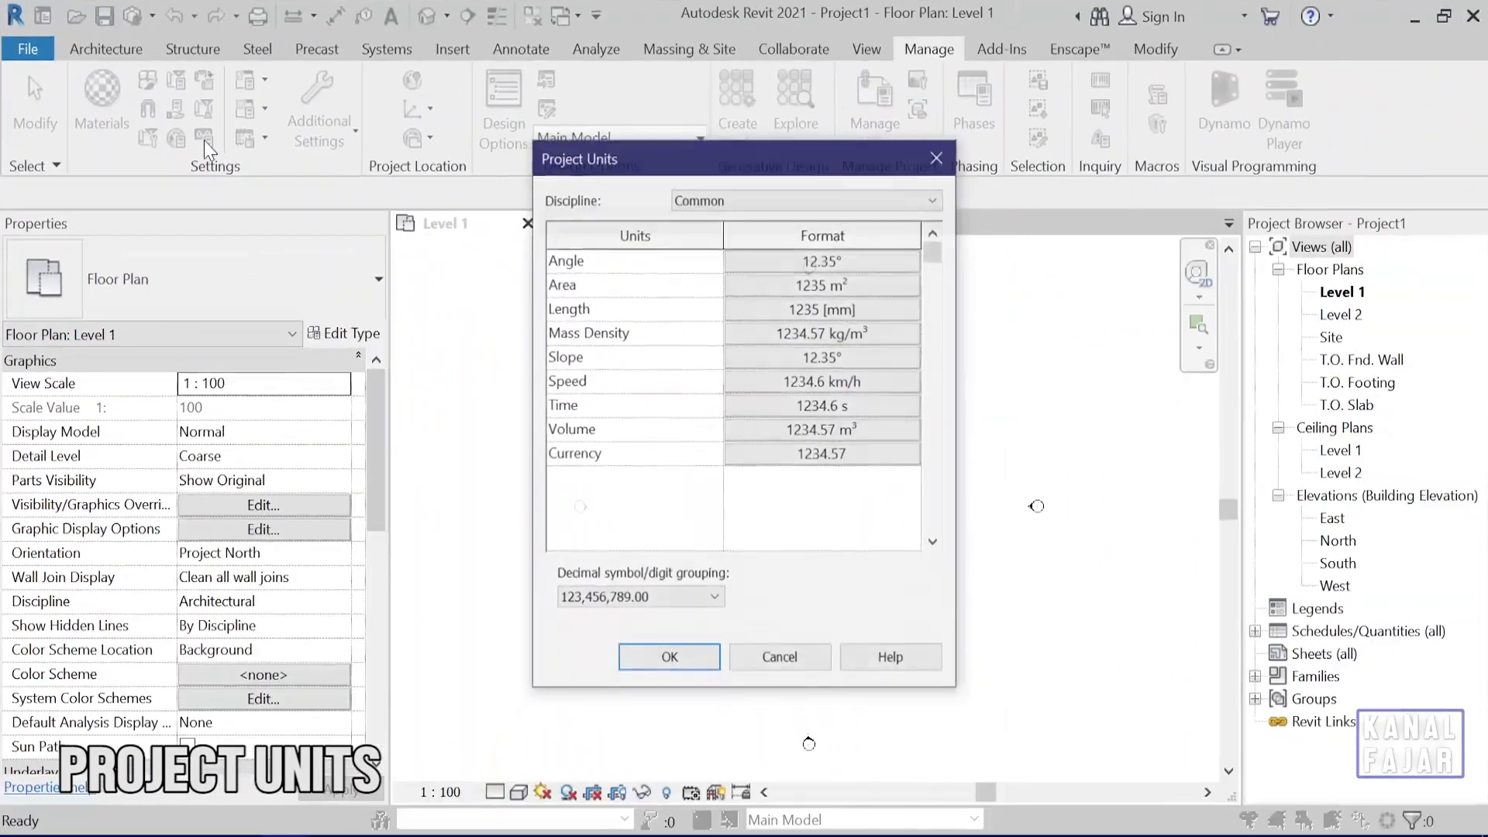
pyautogui.click(792, 671)
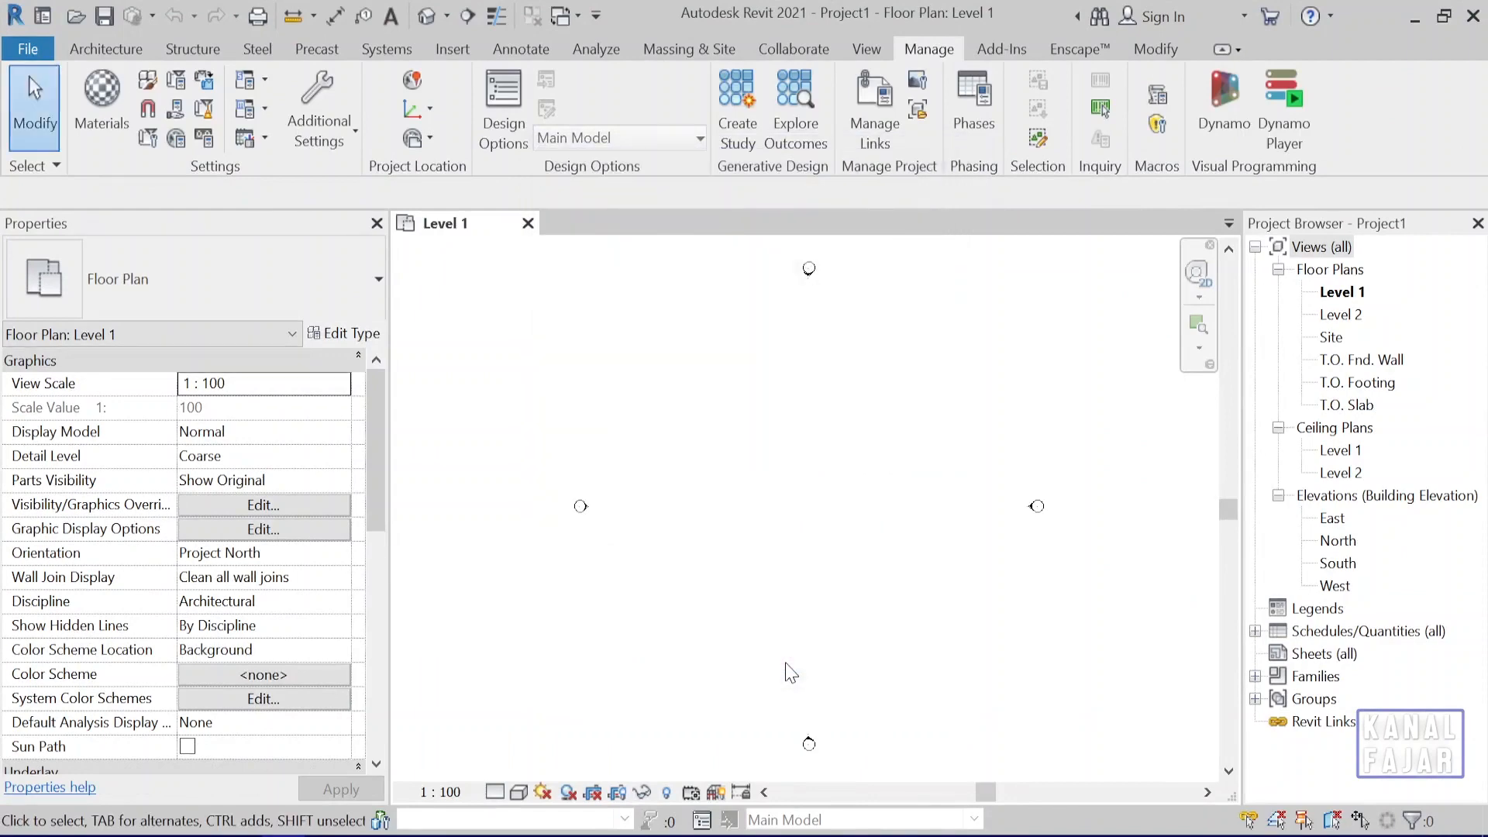
# Set the project's length units to centimeters.
pyautogui.press('u')
pyautogui.press('n')
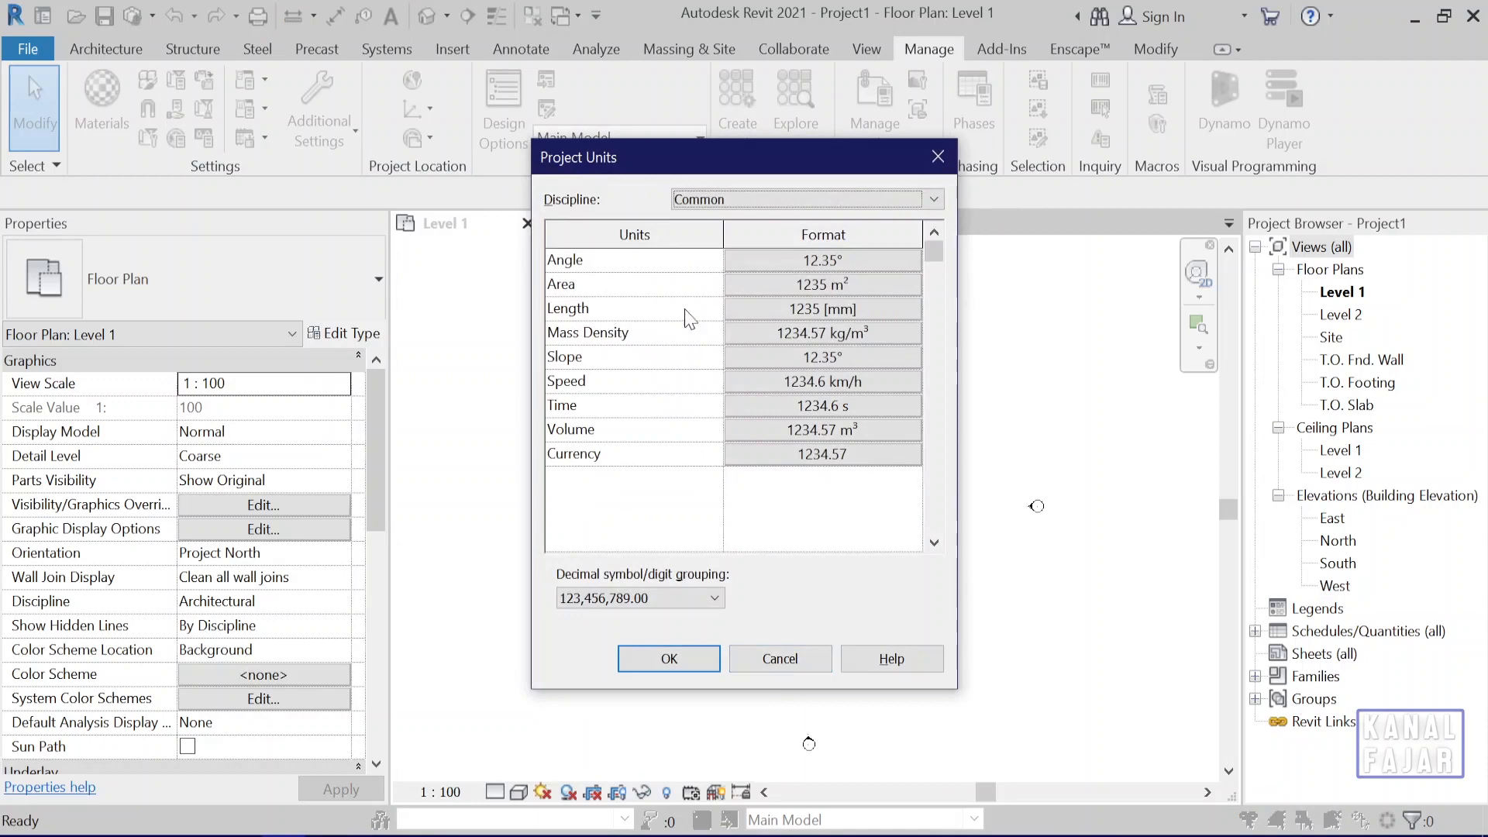
pyautogui.click(742, 308)
pyautogui.click(770, 296)
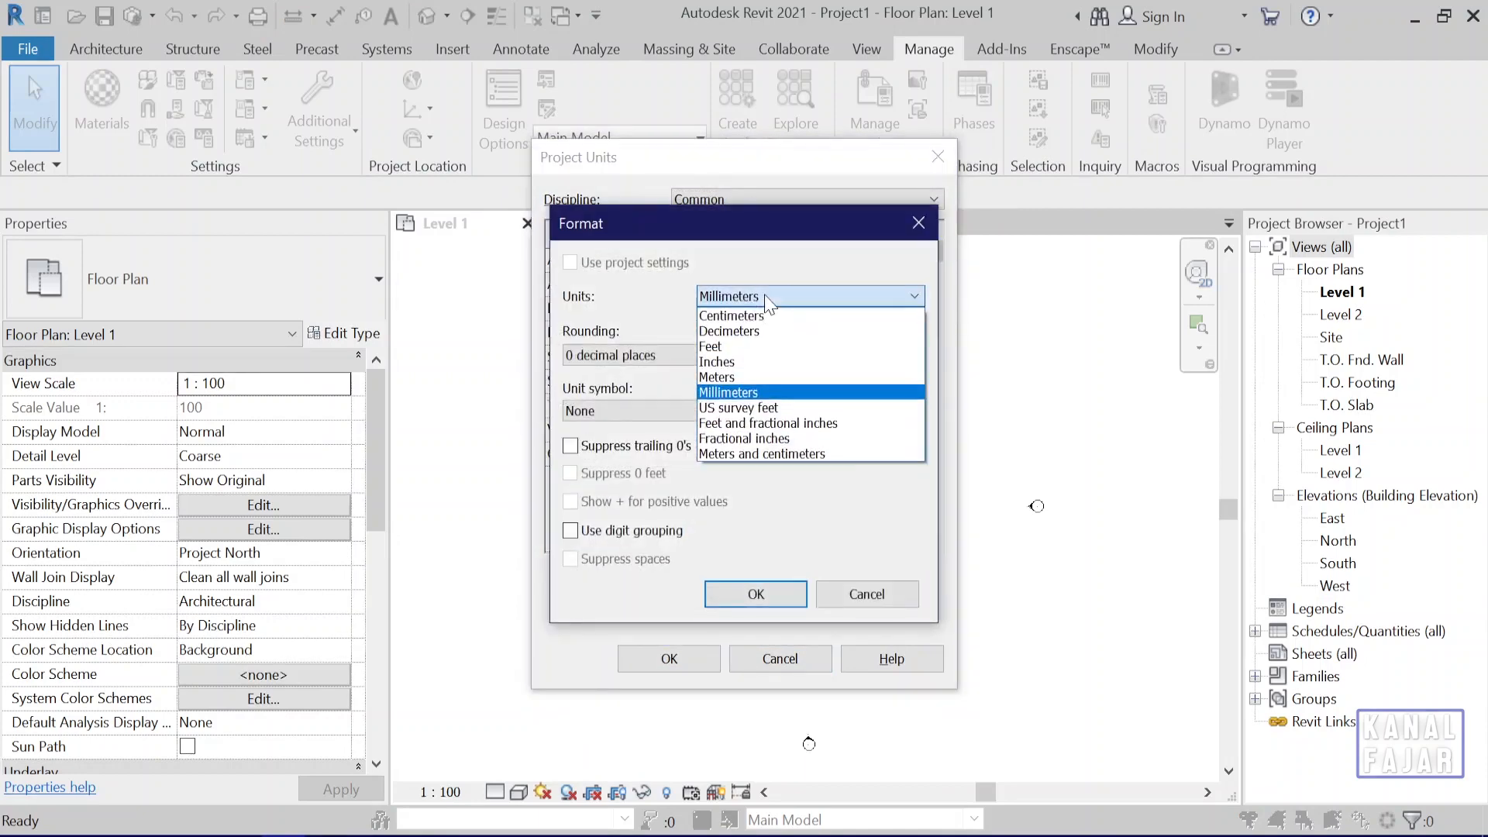
pyautogui.click(765, 319)
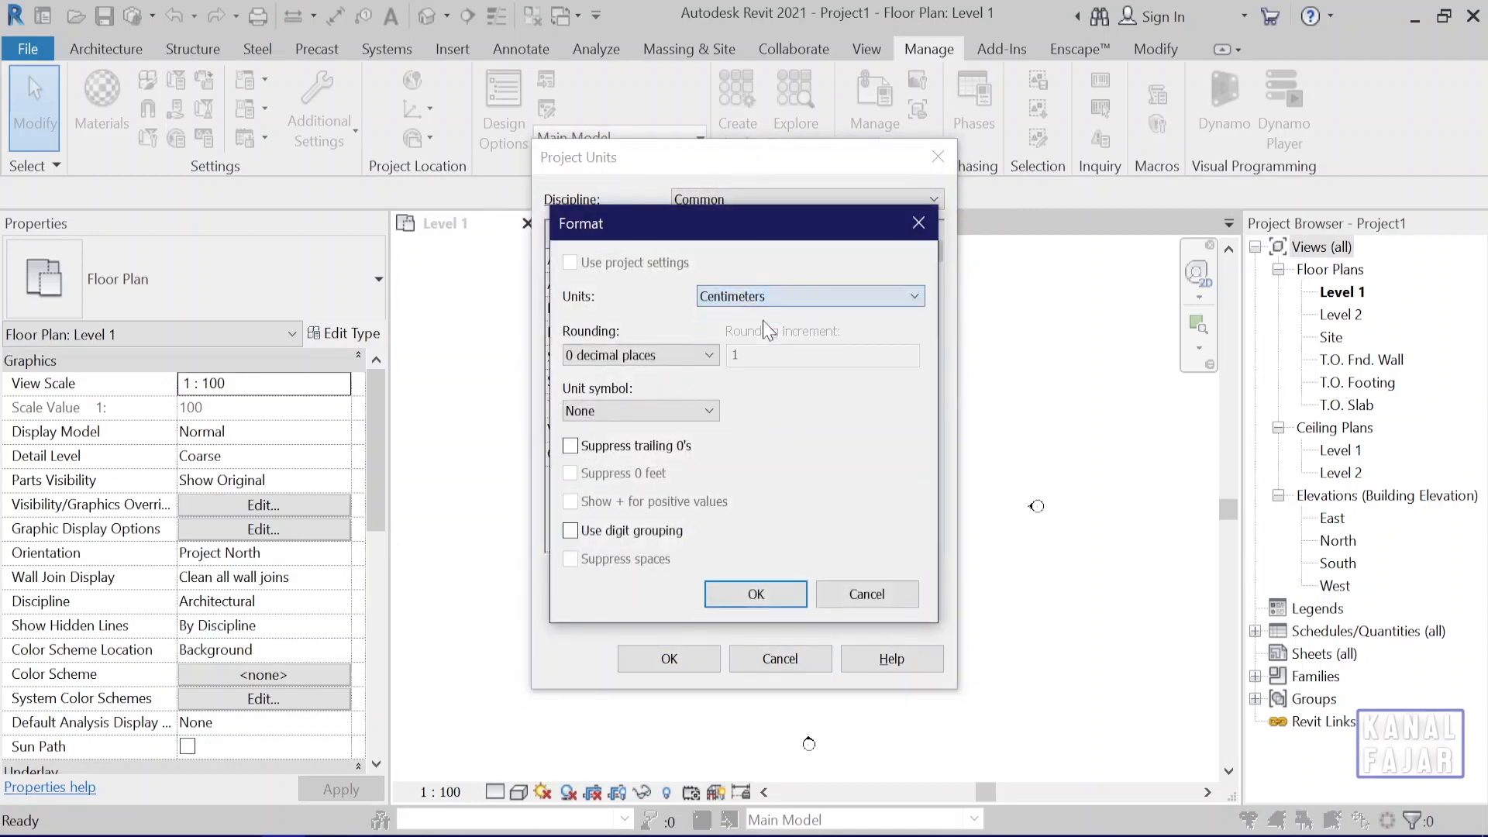
pyautogui.click(770, 594)
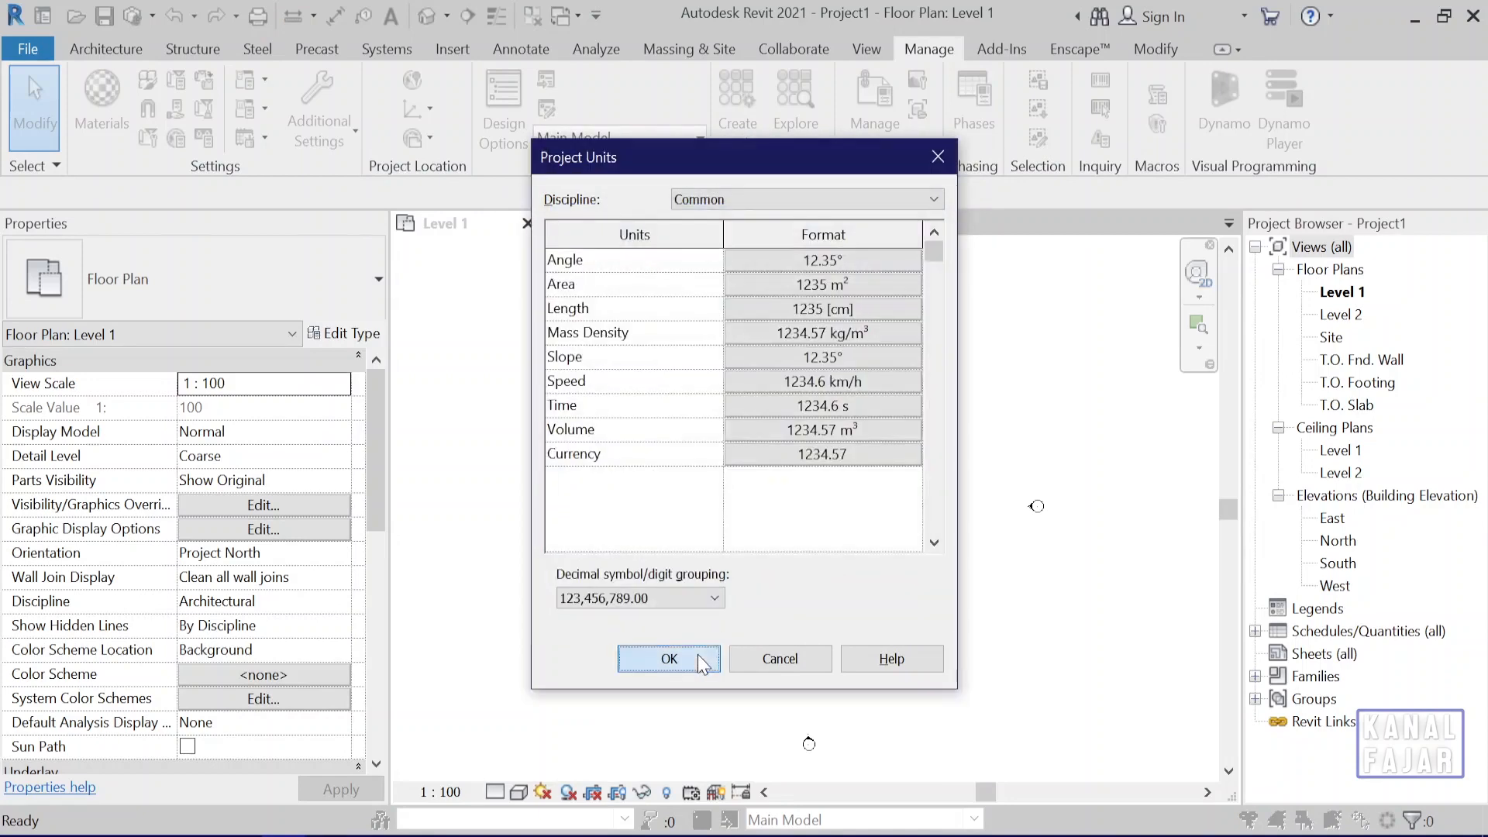
pyautogui.click(697, 655)
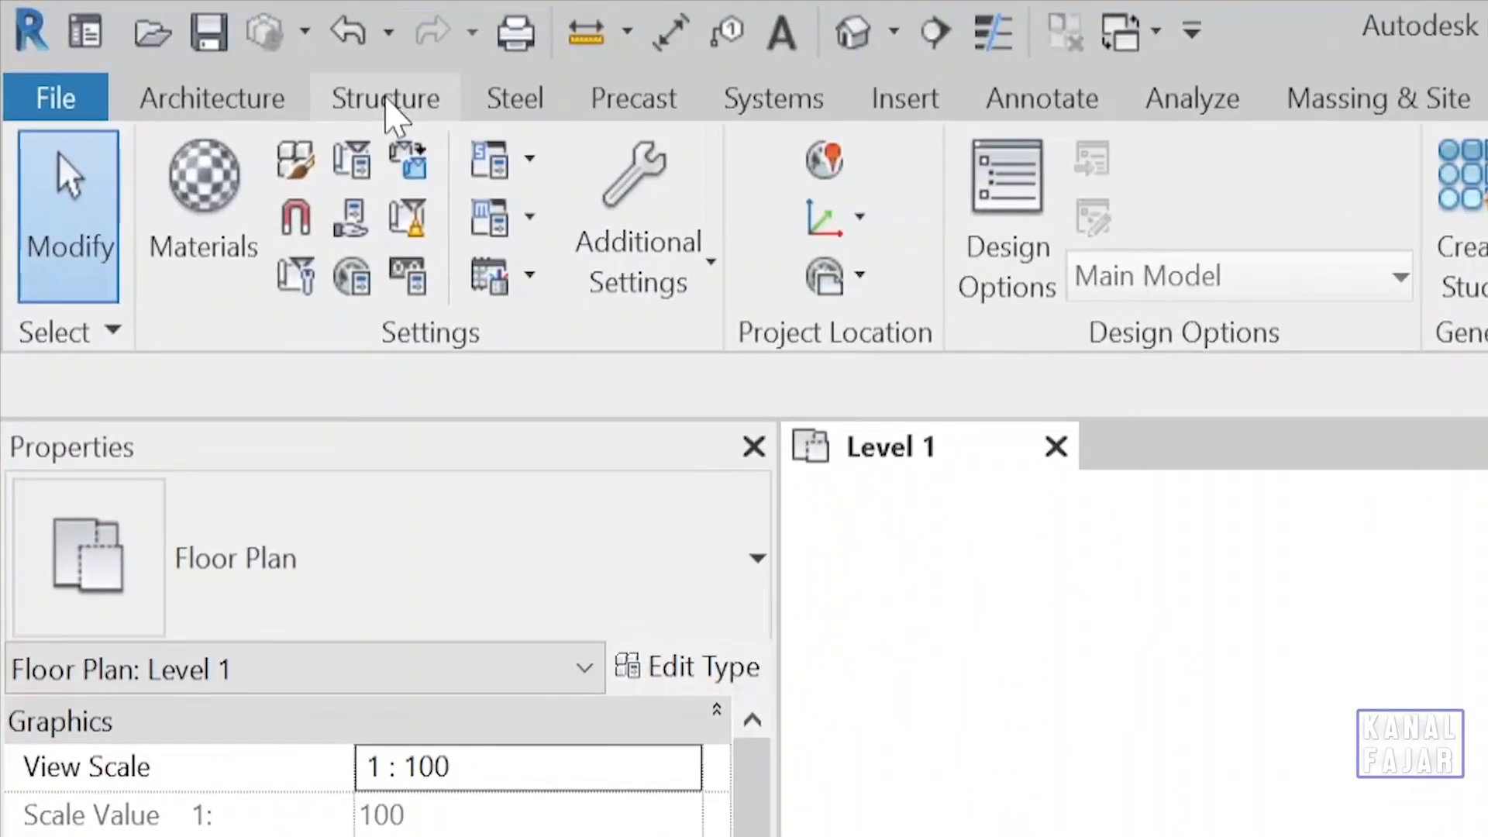
# Draw a horizontal 6.5mm Bubble grid line from right to left in the upper area between the elevation markers.
pyautogui.click(363, 107)
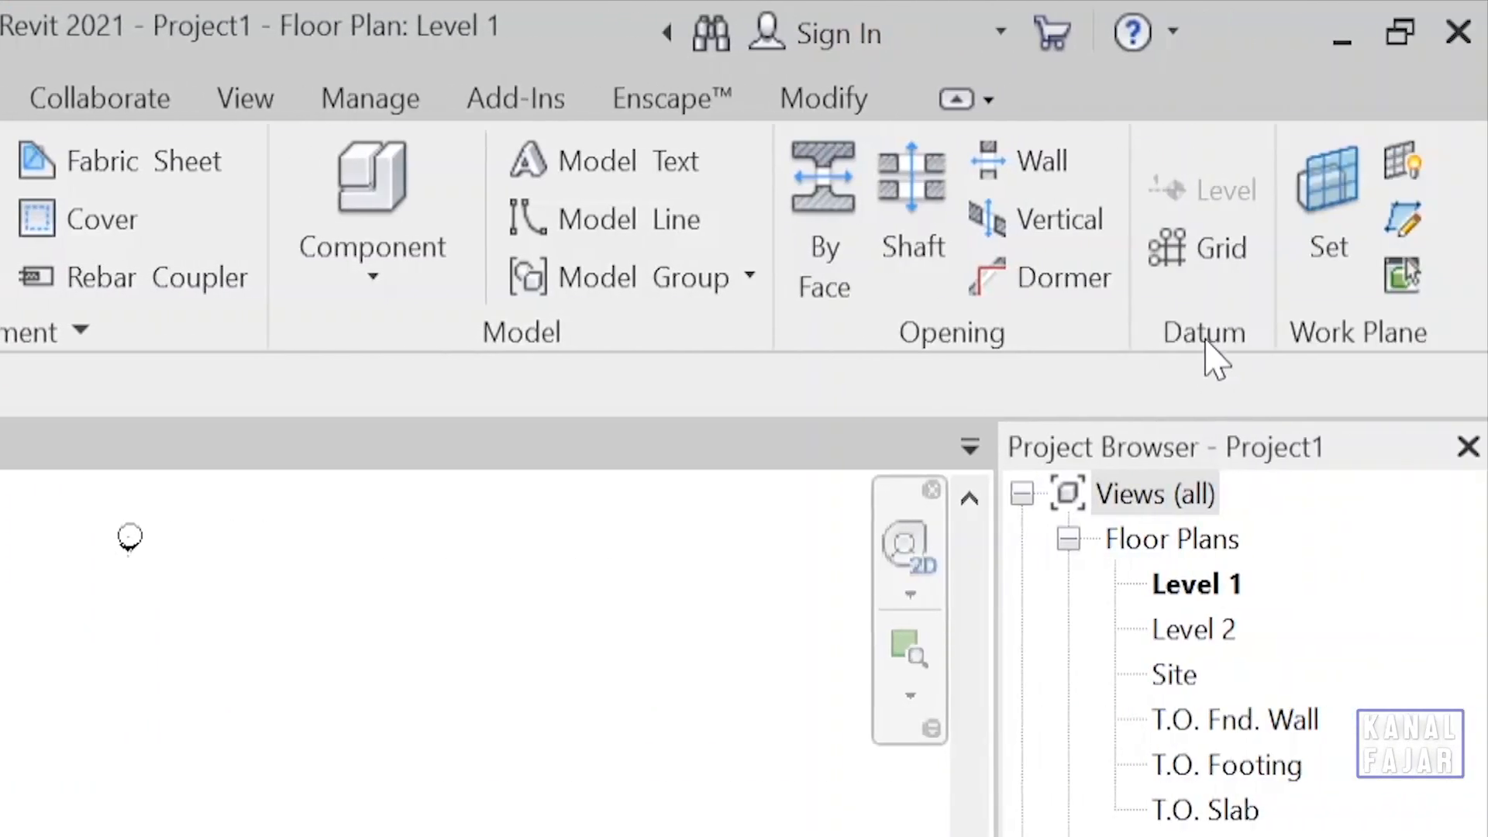
pyautogui.click(1226, 260)
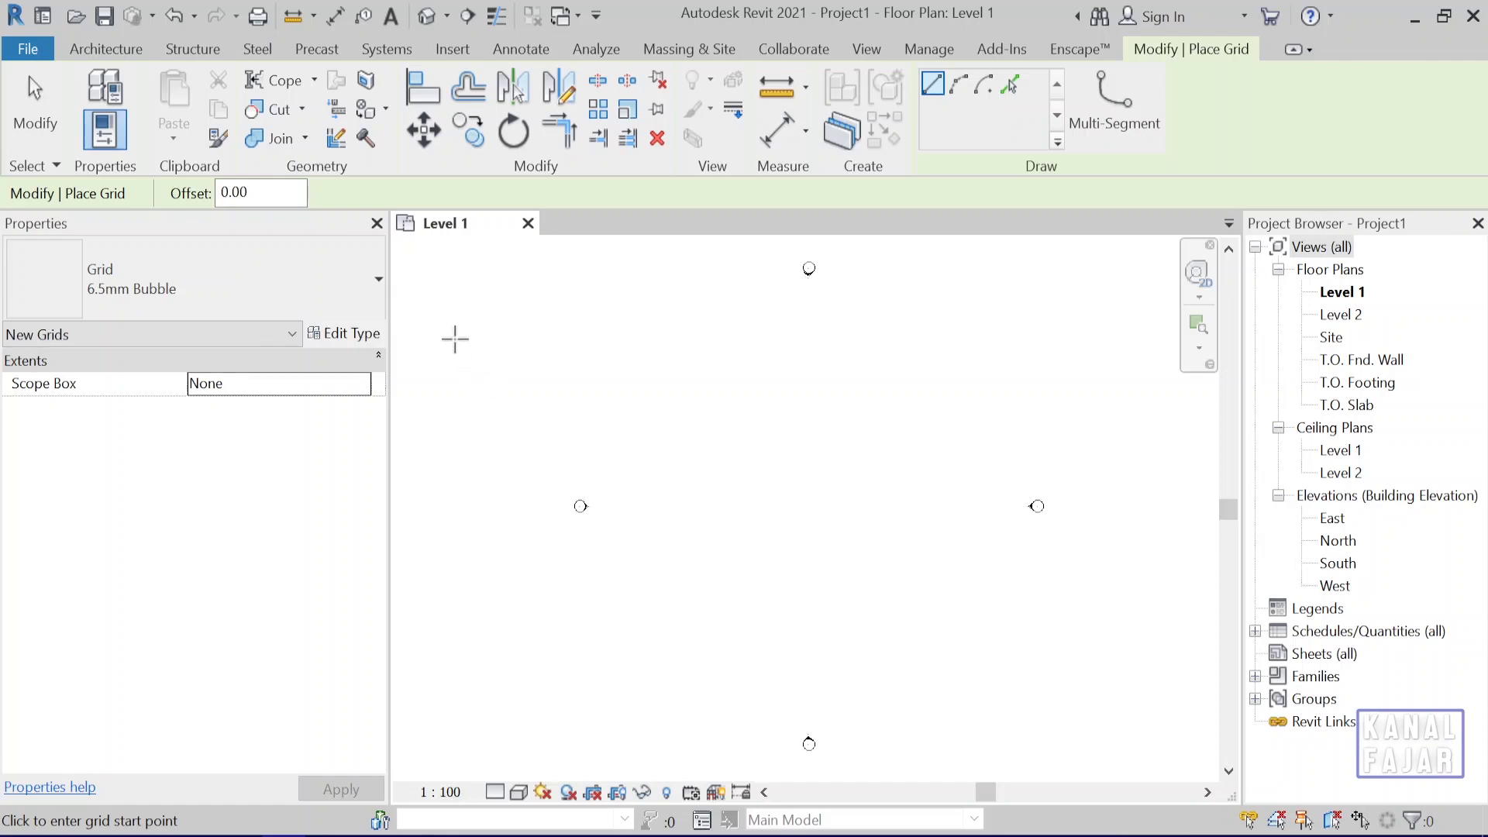
pyautogui.click(371, 302)
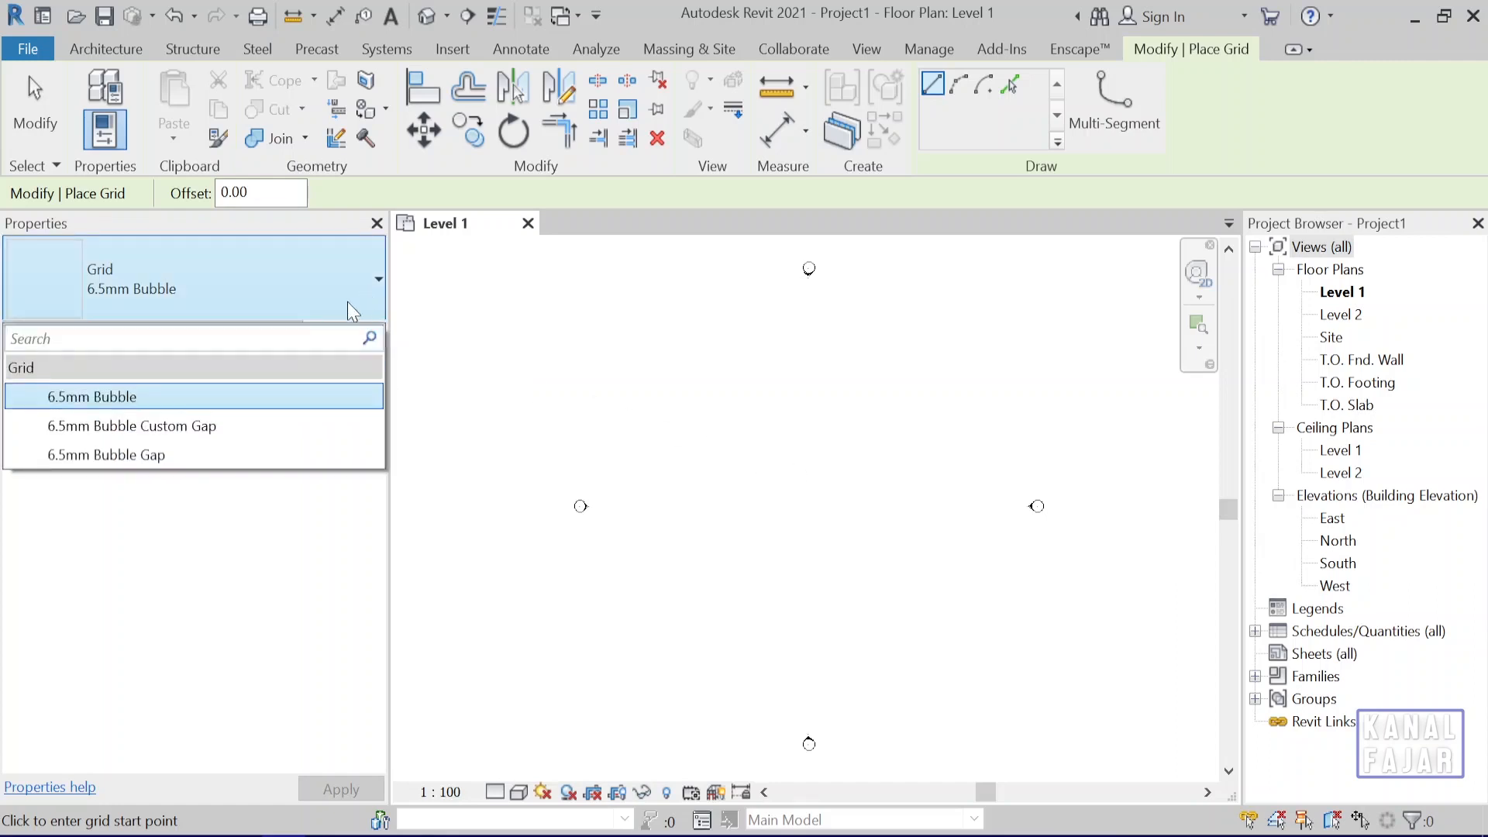
pyautogui.click(165, 397)
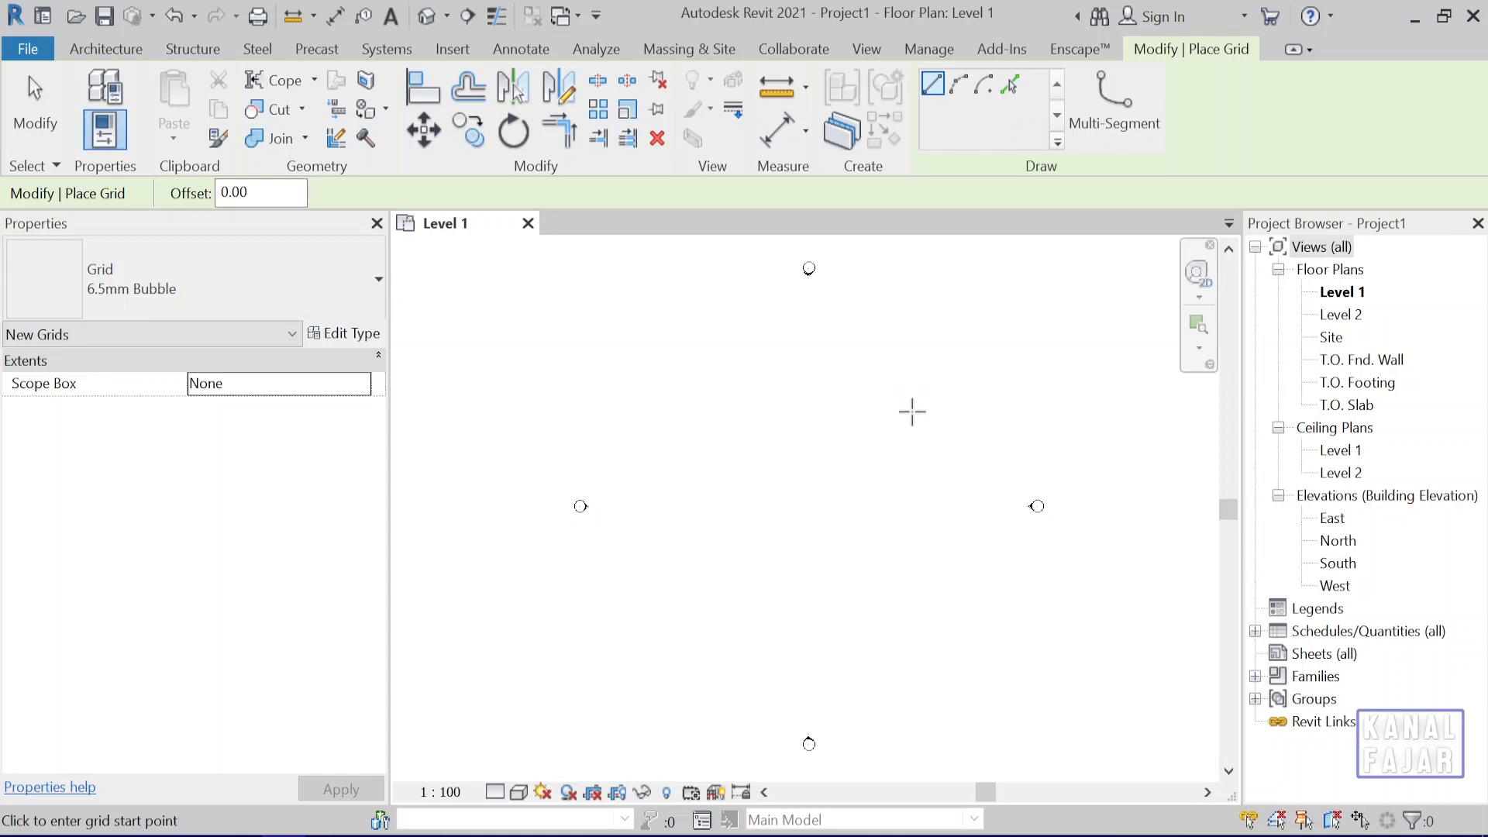
pyautogui.click(918, 404)
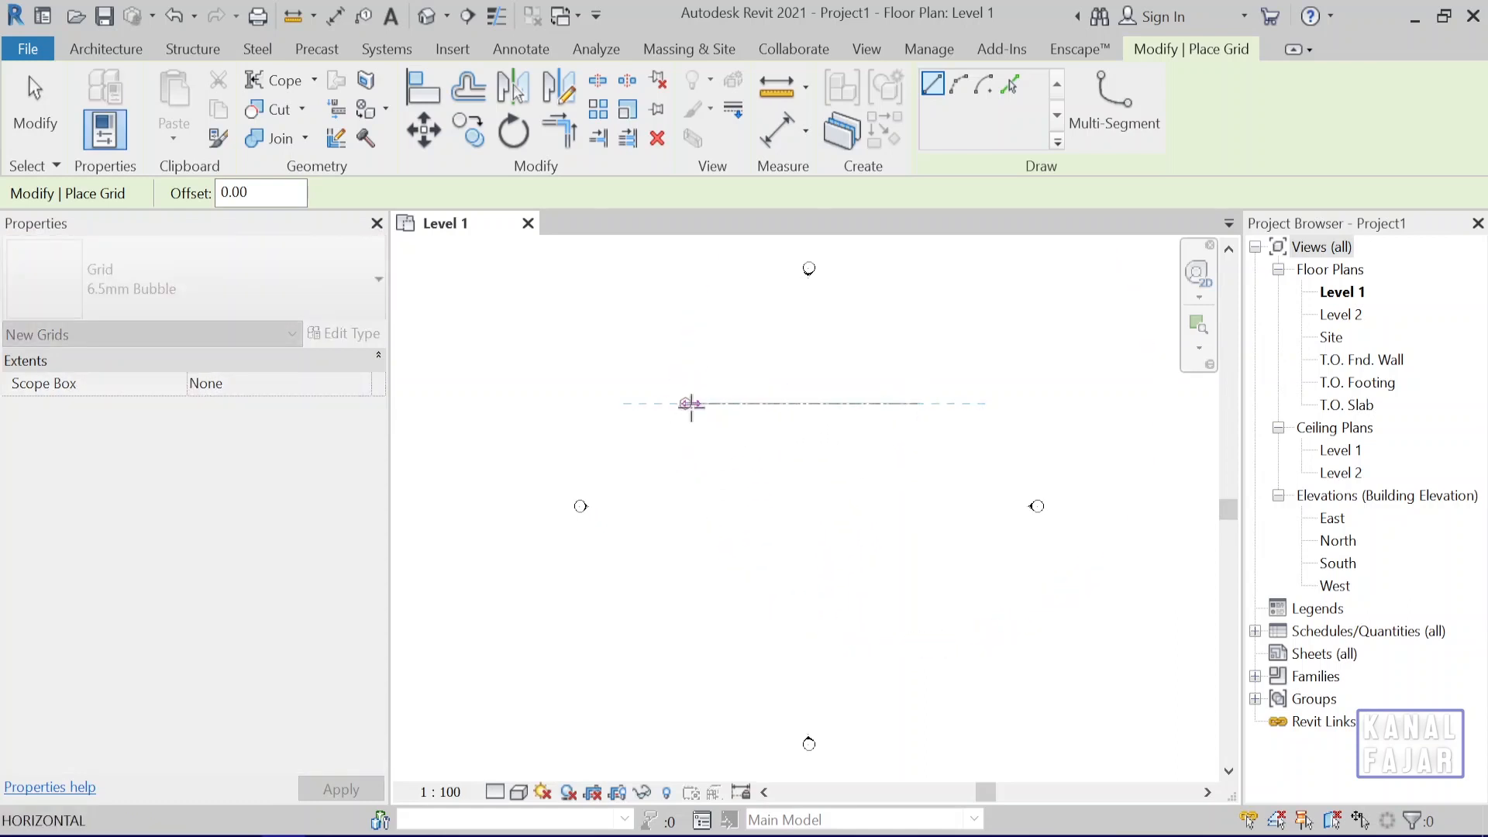
pyautogui.click(692, 404)
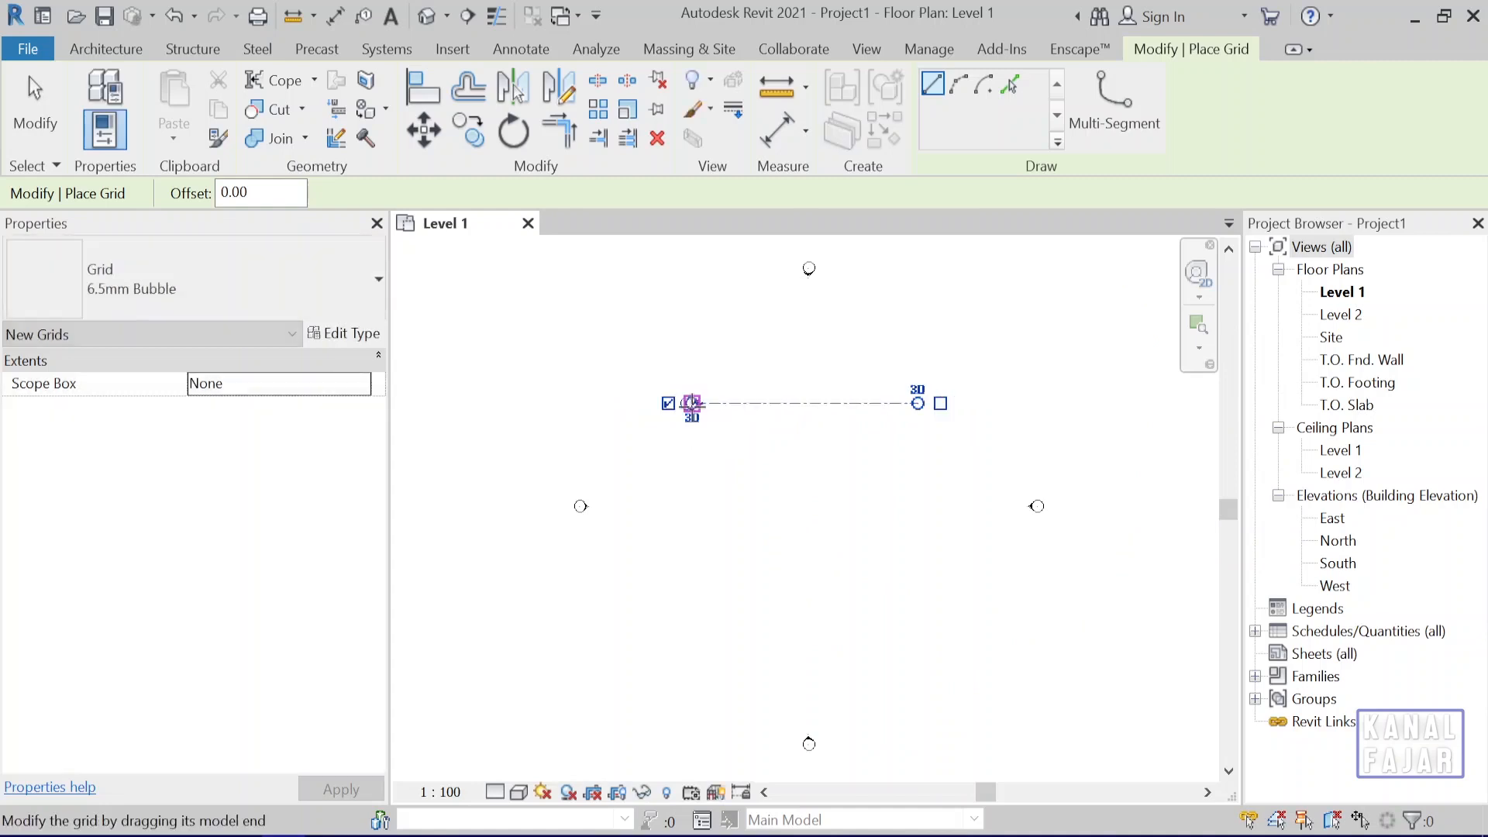
# Draw a second horizontal grid line 400 cm below grid 1, with both ends aligned to it.
pyautogui.scroll(3, 826, 459)
pyautogui.moveTo(835, 446); pyautogui.dragTo(817, 565, button='middle')
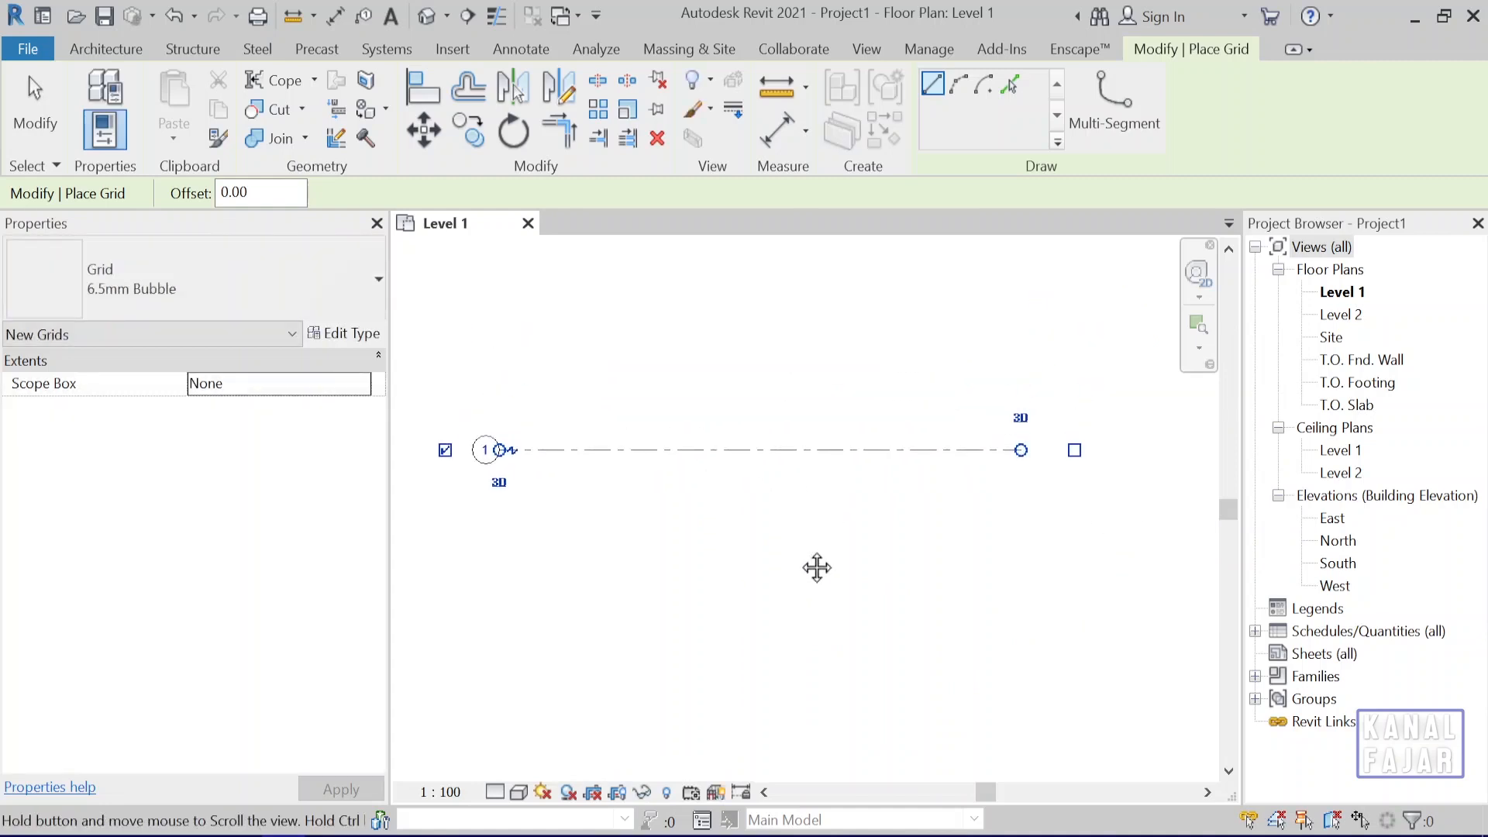
pyautogui.moveTo(655, 564); pyautogui.dragTo(701, 541, button='middle')
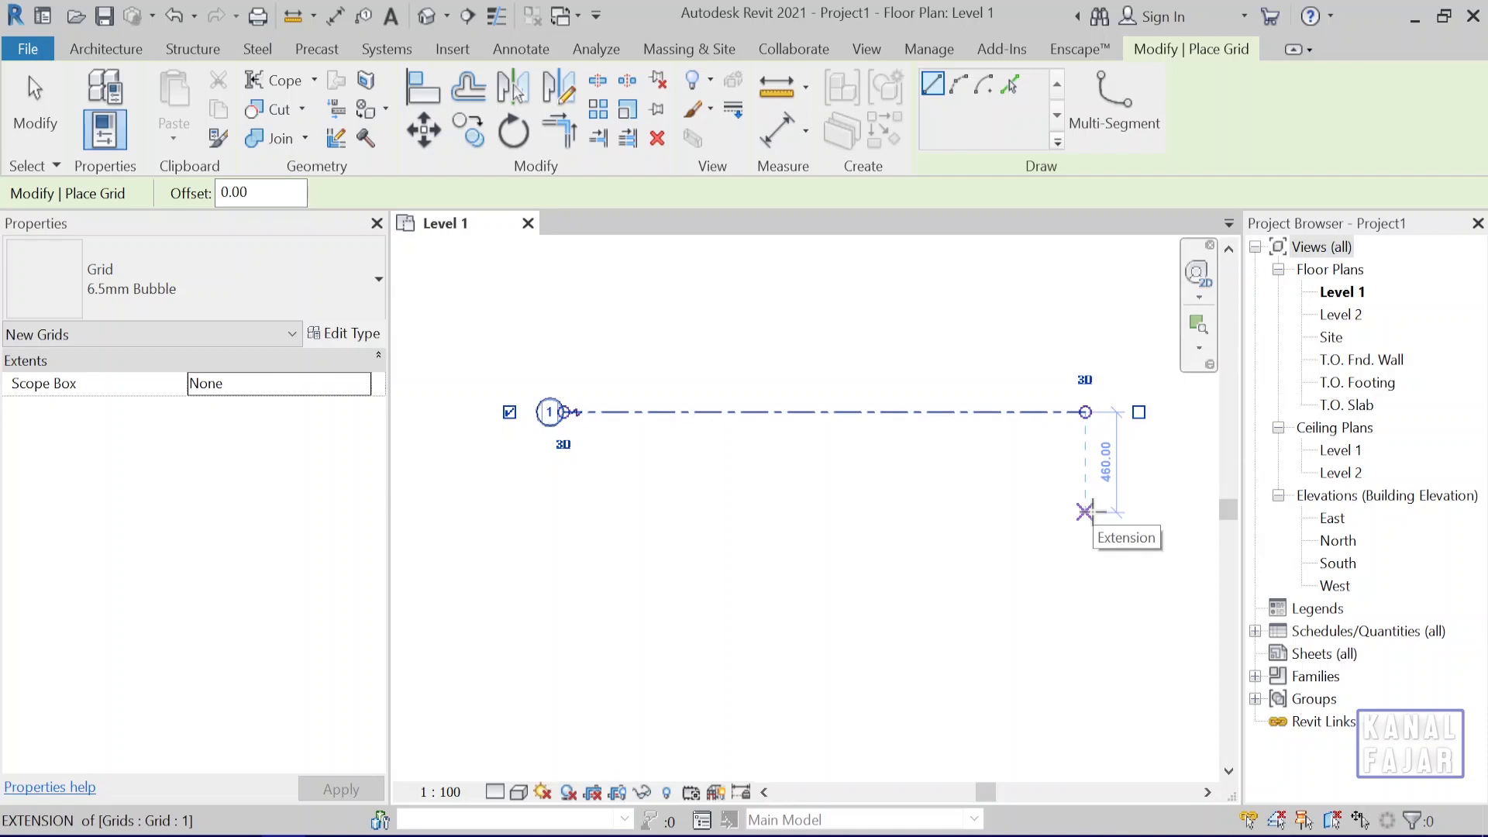
pyautogui.write('400')
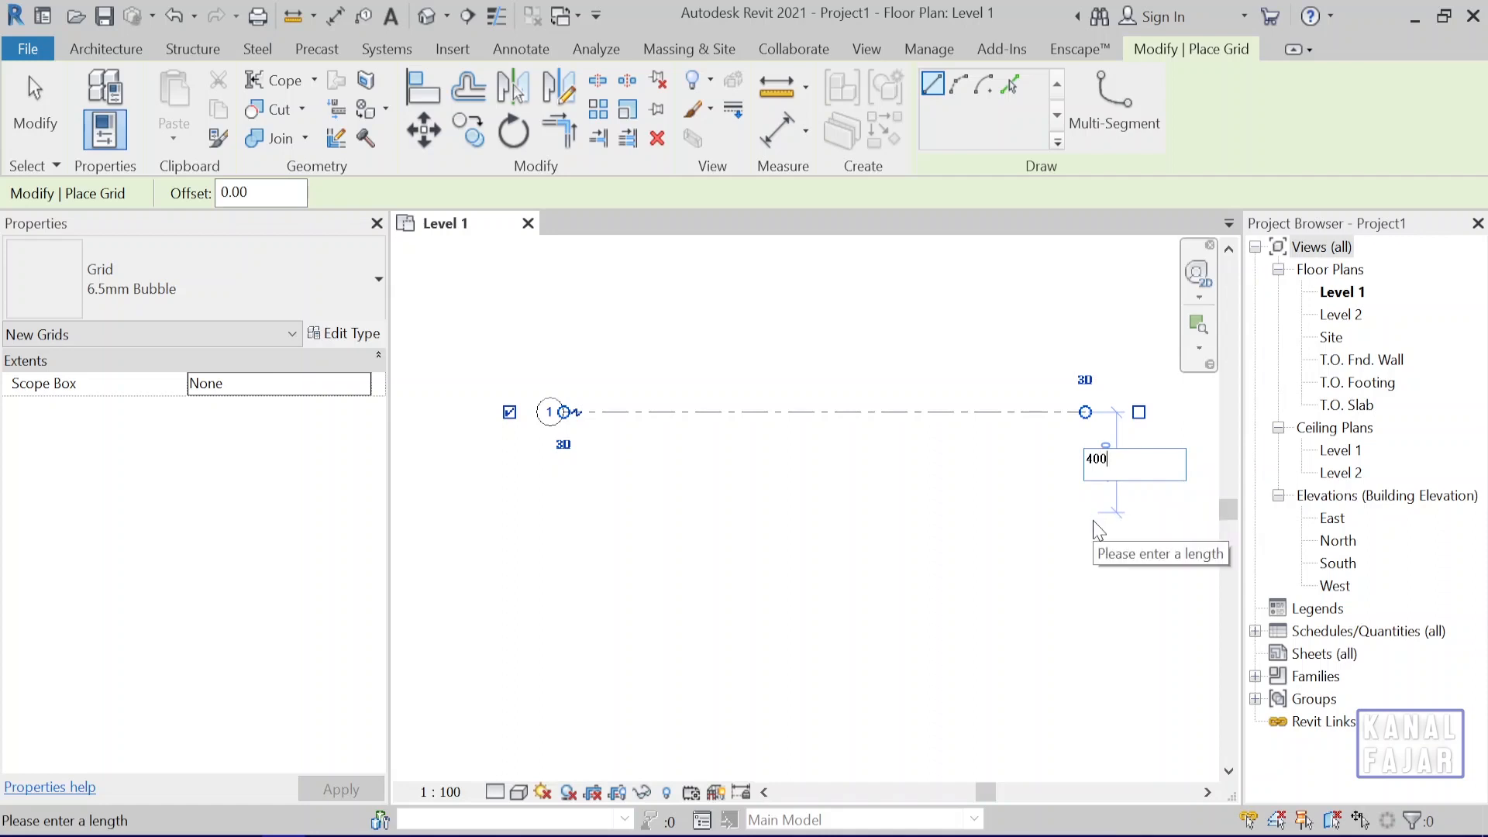
pyautogui.press('Return')
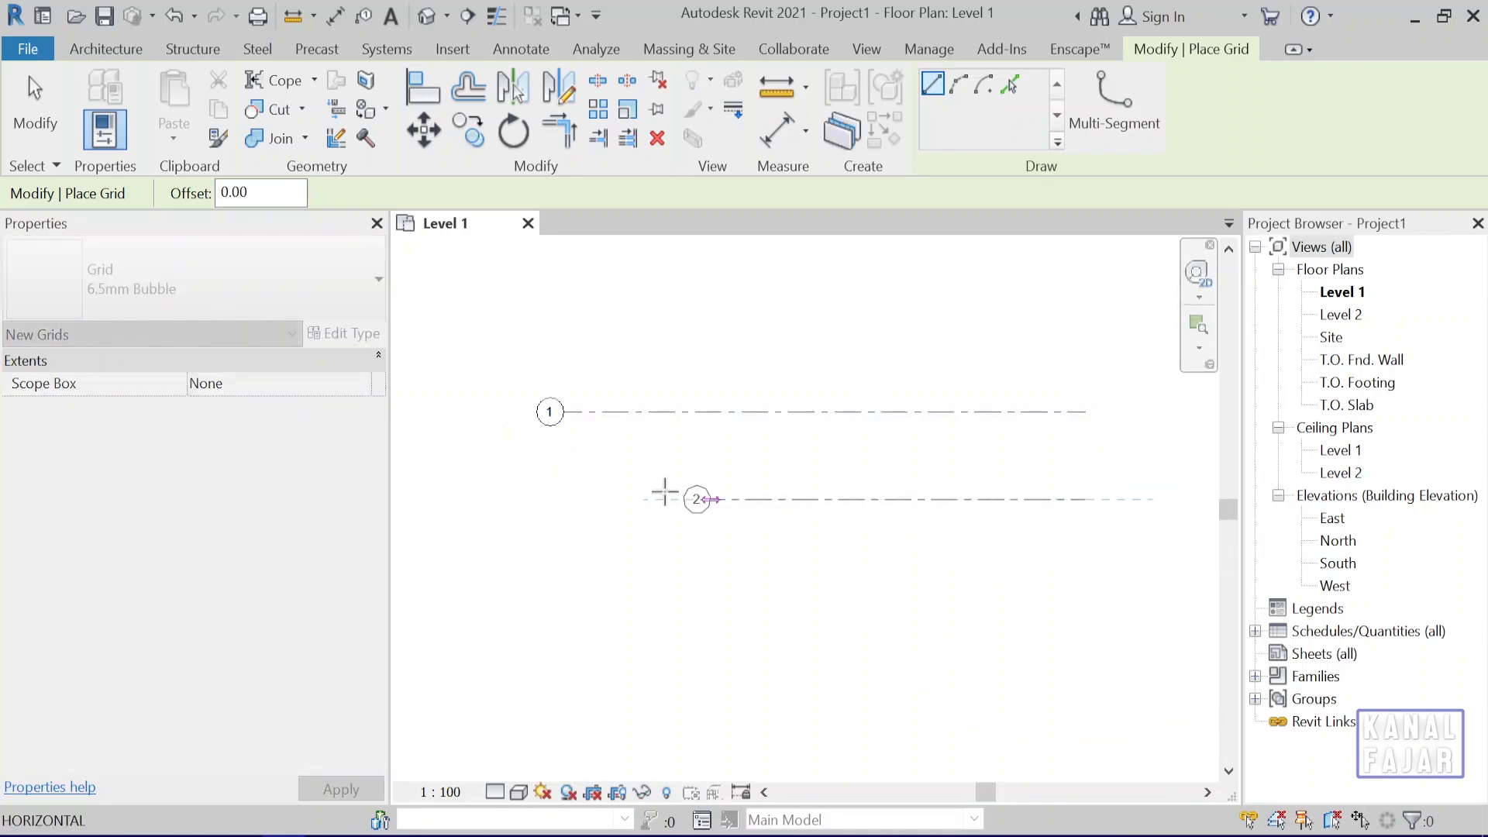
pyautogui.click(551, 498)
pyautogui.scroll(3, 553, 498)
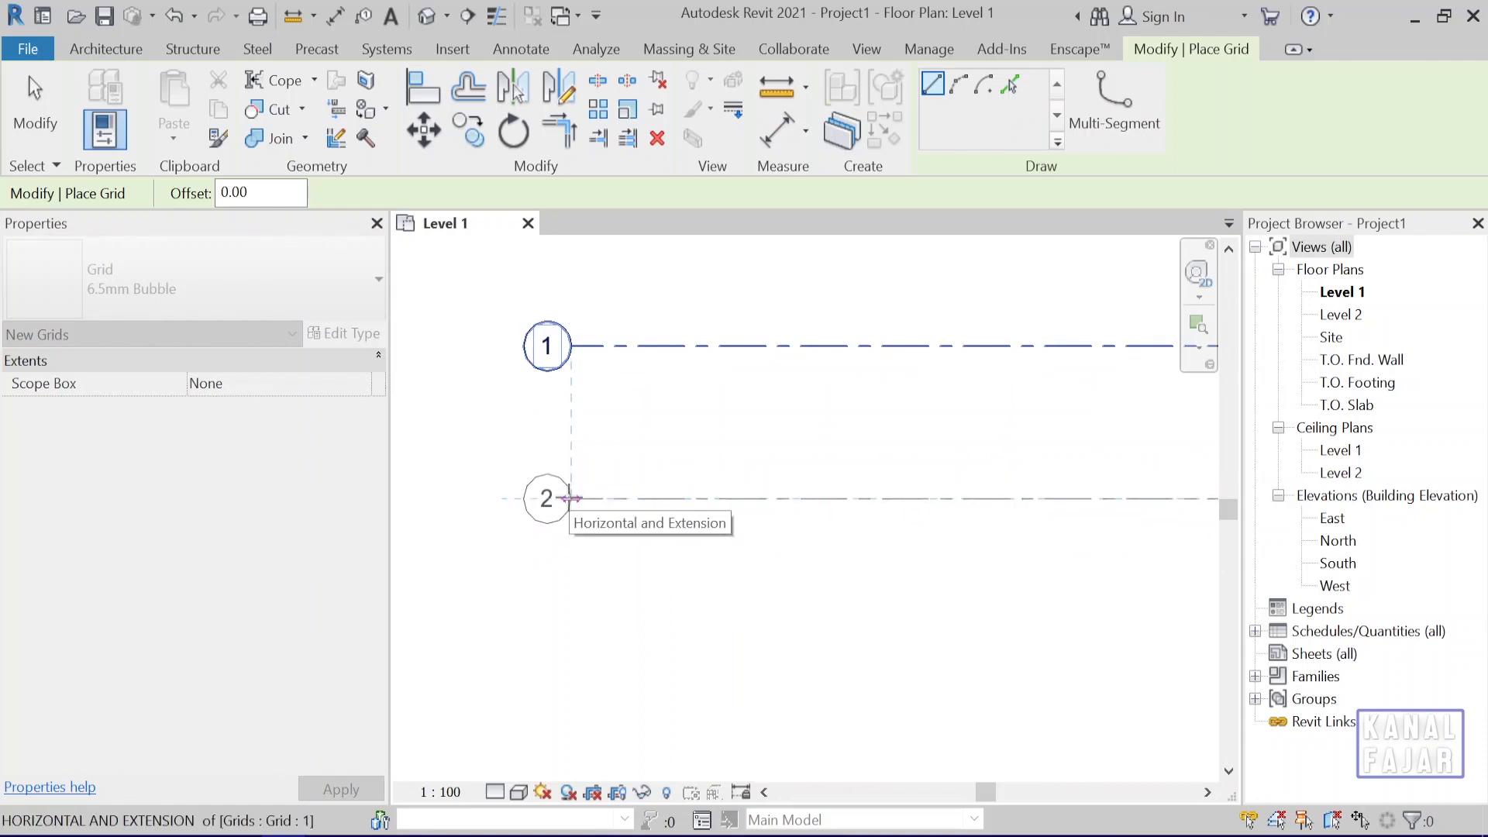
pyautogui.click(572, 498)
pyautogui.scroll(-1, 848, 649)
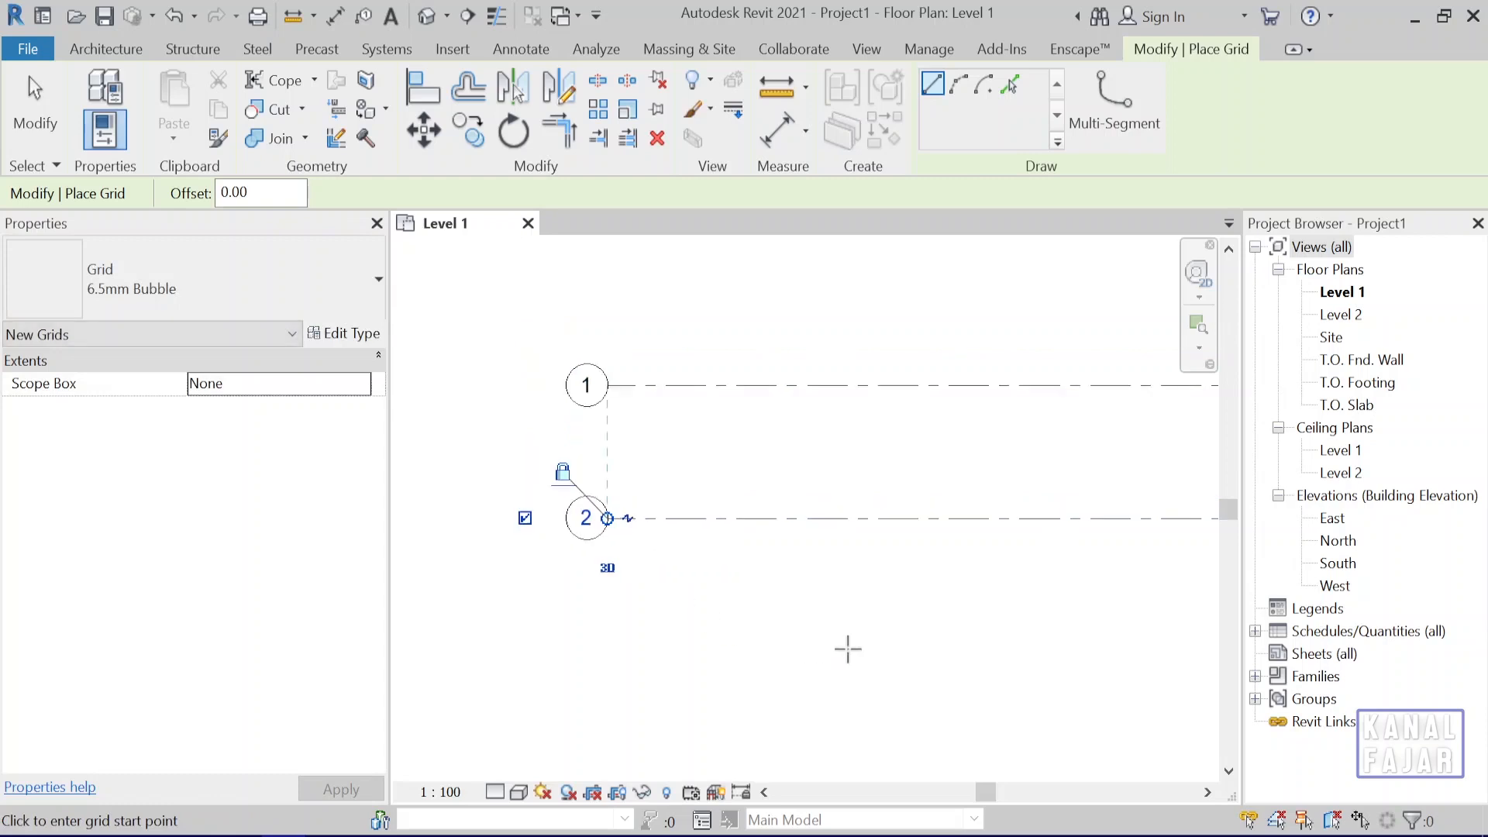
pyautogui.scroll(-2, 849, 649)
pyautogui.moveTo(850, 648); pyautogui.dragTo(725, 572, button='middle')
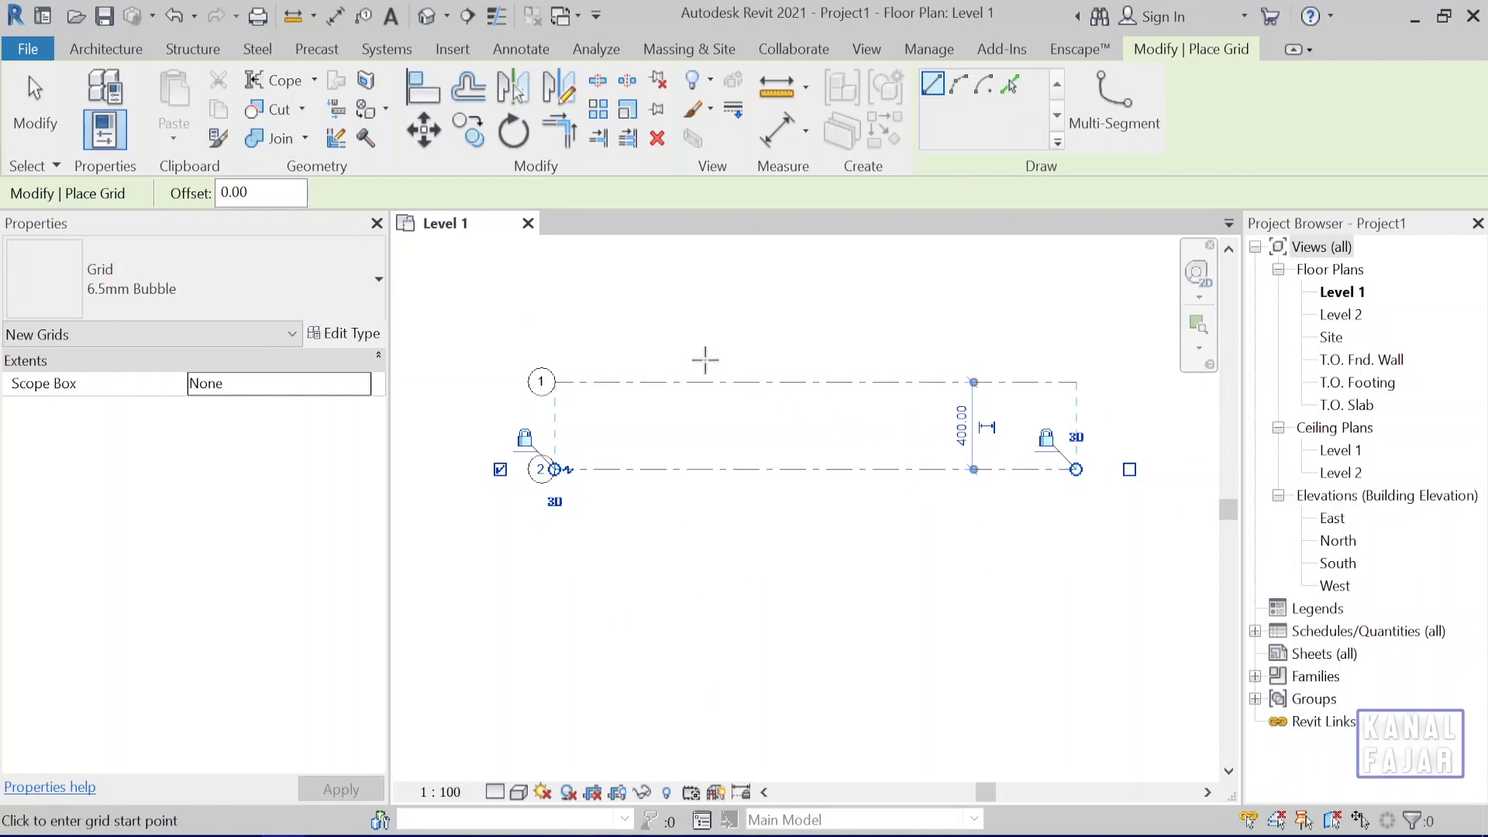
pyautogui.press('Escape')
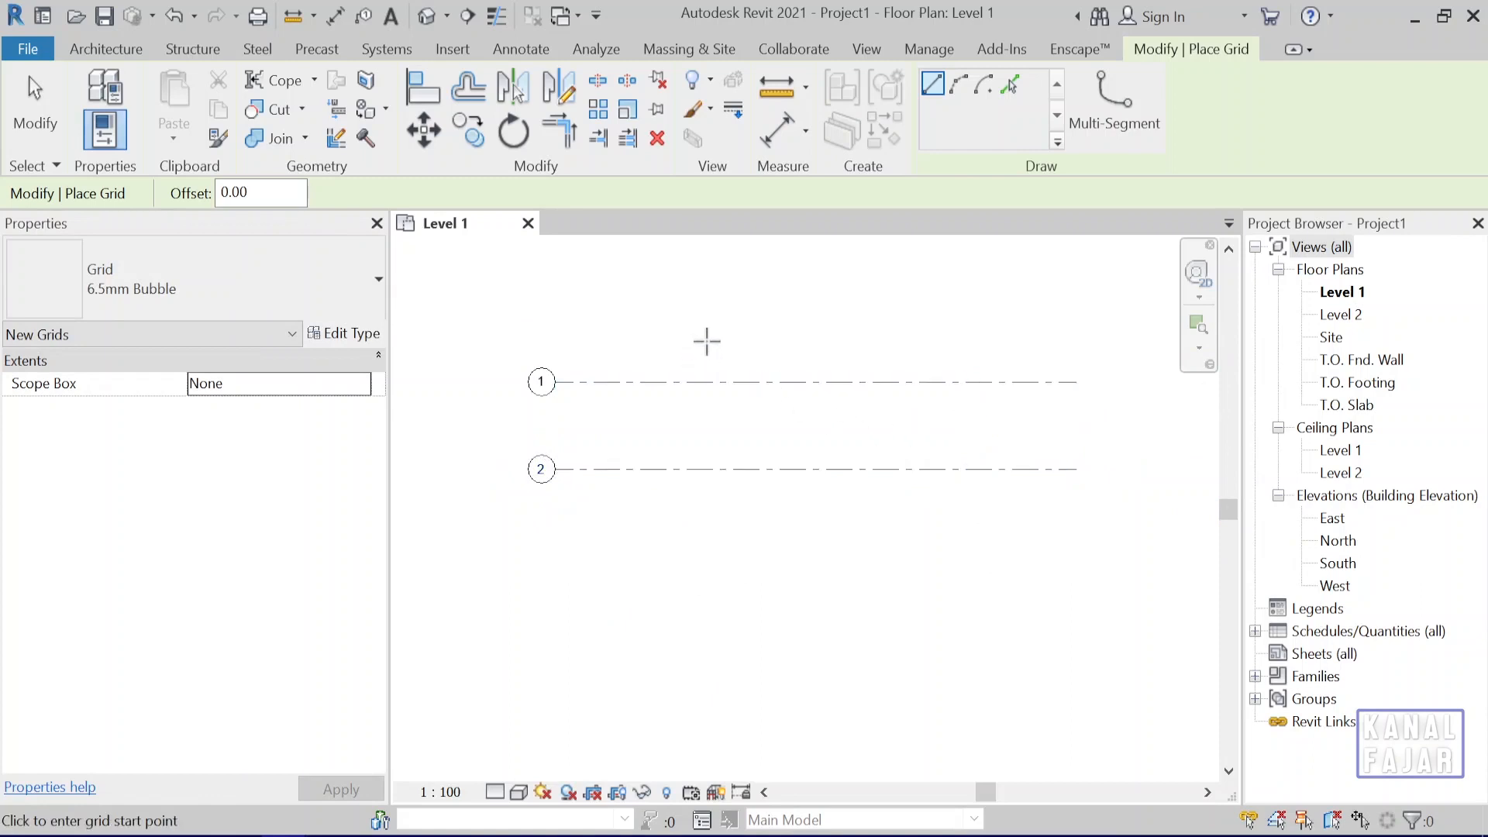
pyautogui.press('Escape')
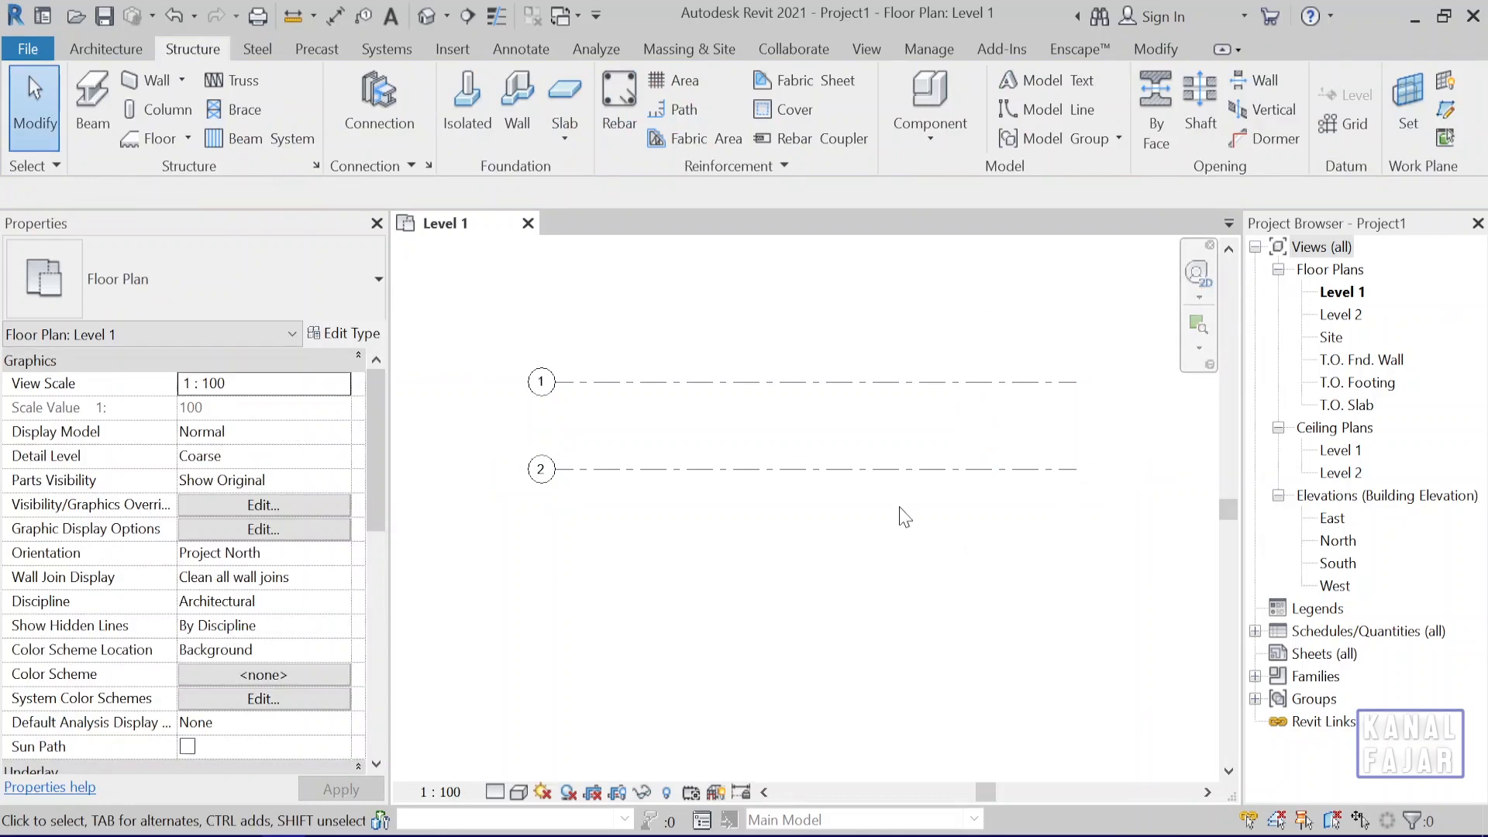
# Copy grid line 2 vertically downward by 600 cm.
pyautogui.click(892, 469)
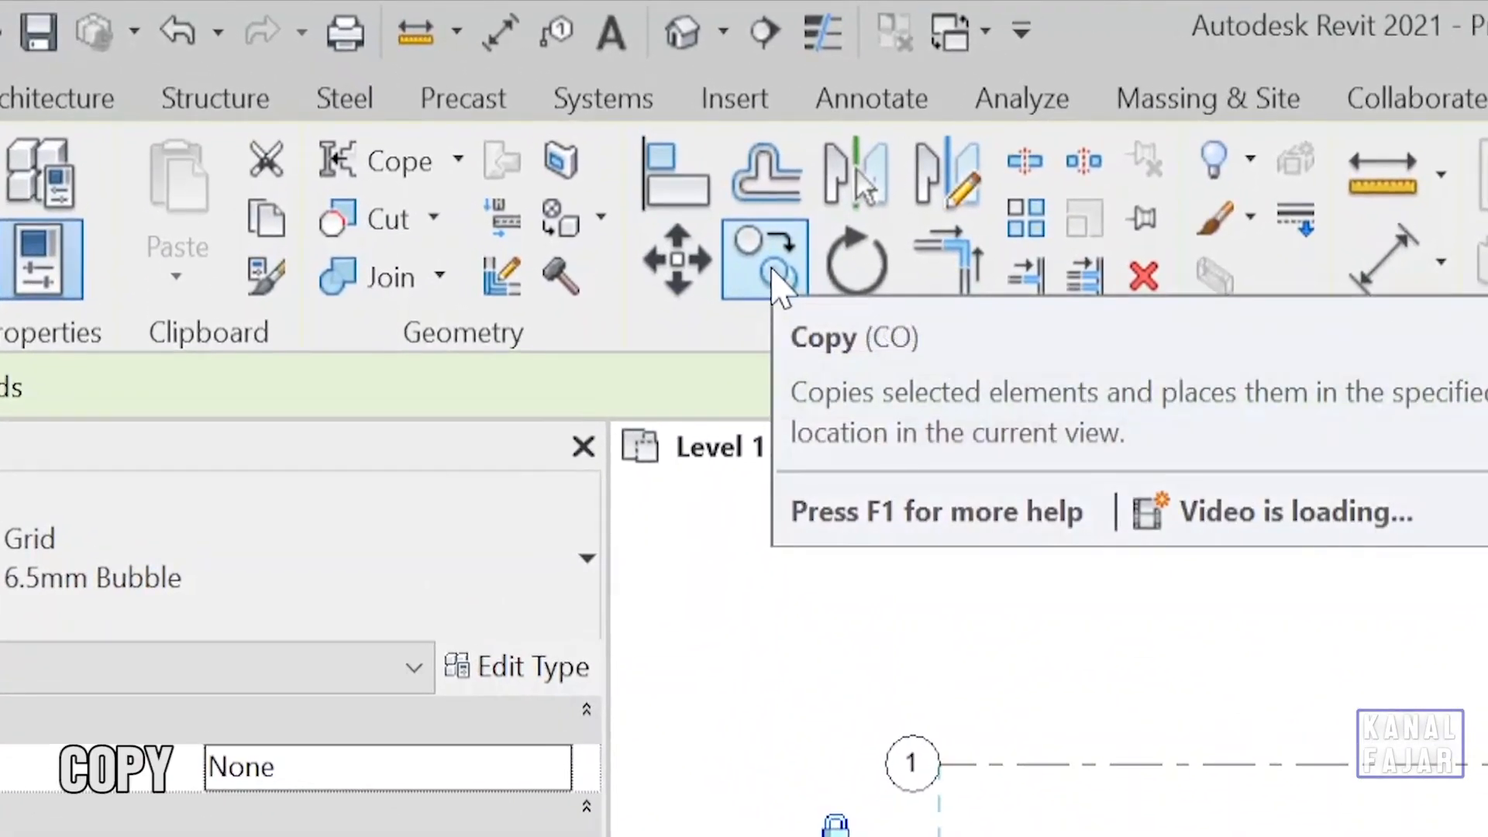
pyautogui.click(774, 273)
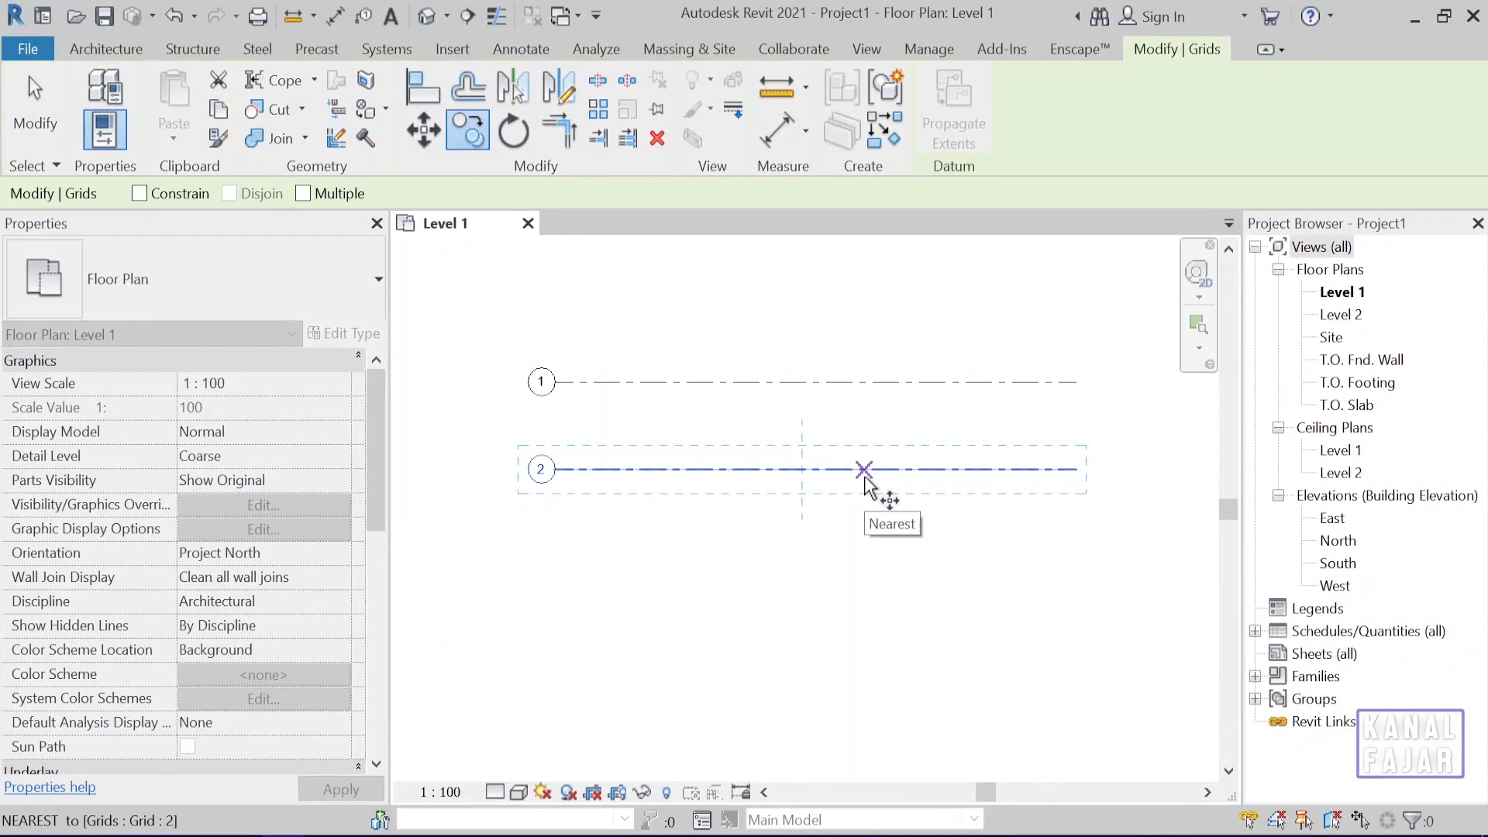
pyautogui.click(864, 470)
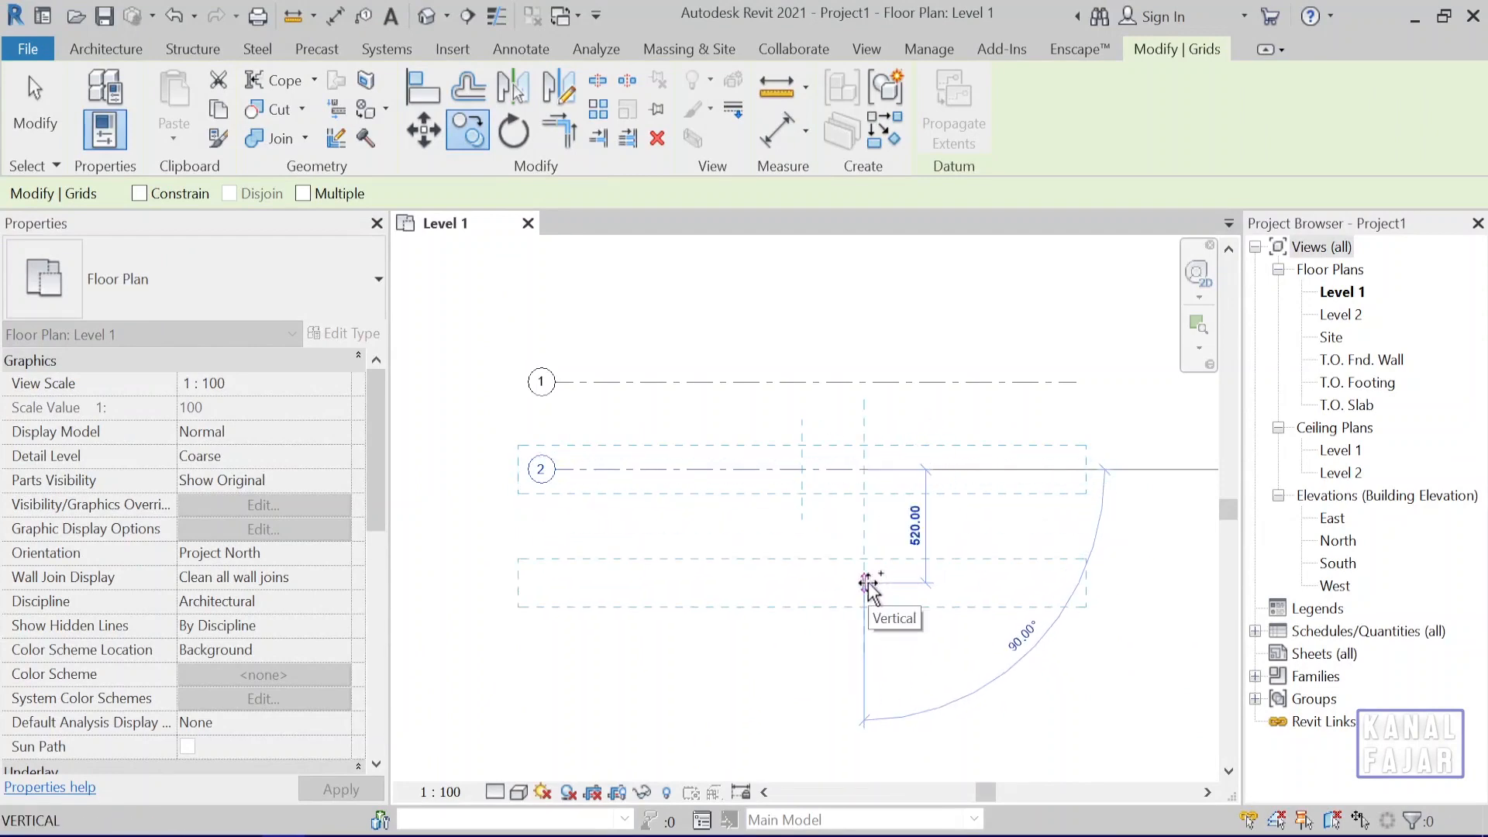
pyautogui.scroll(2, 869, 577)
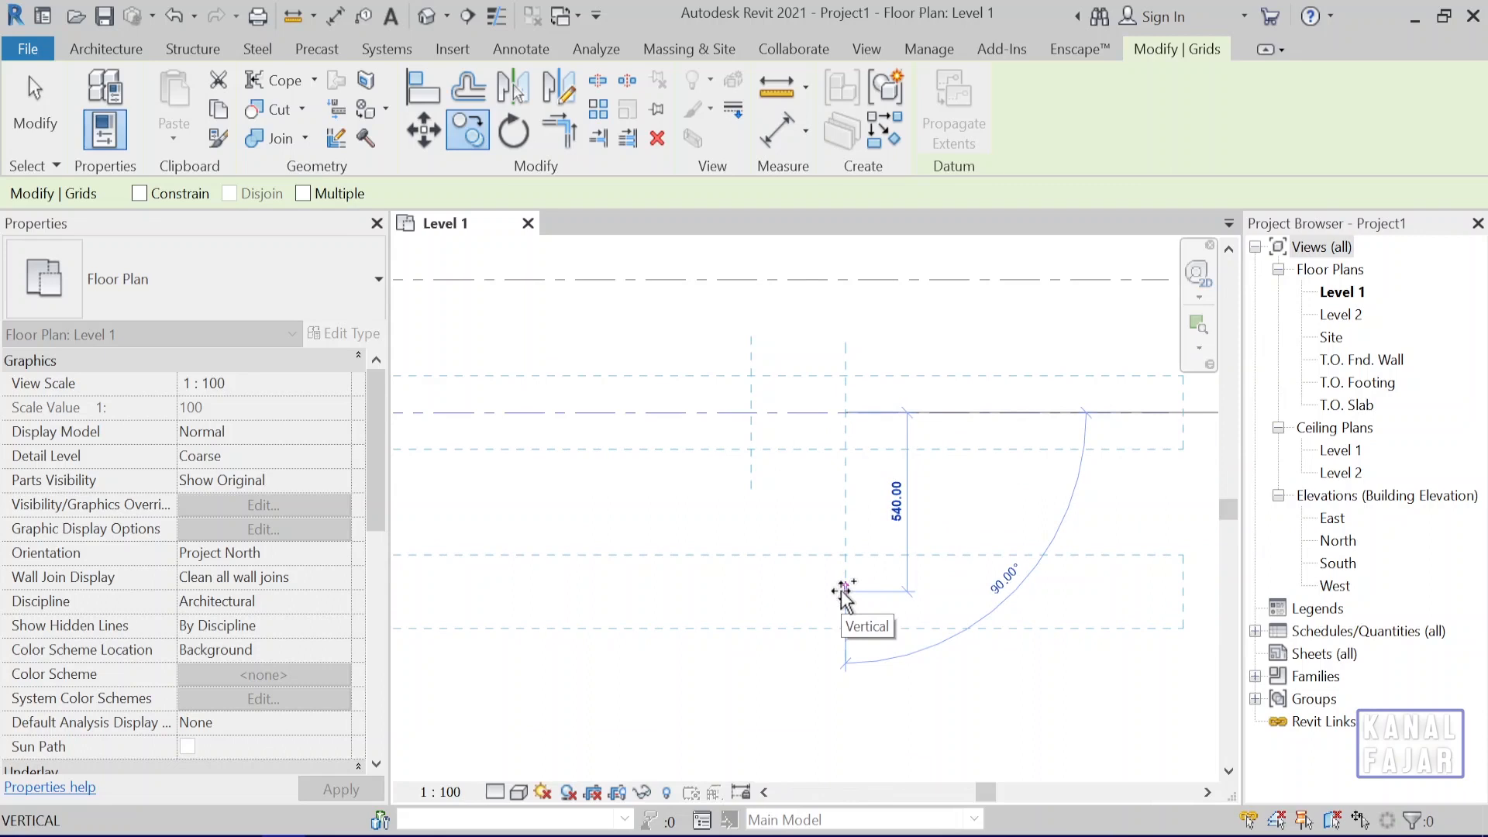
pyautogui.write('600')
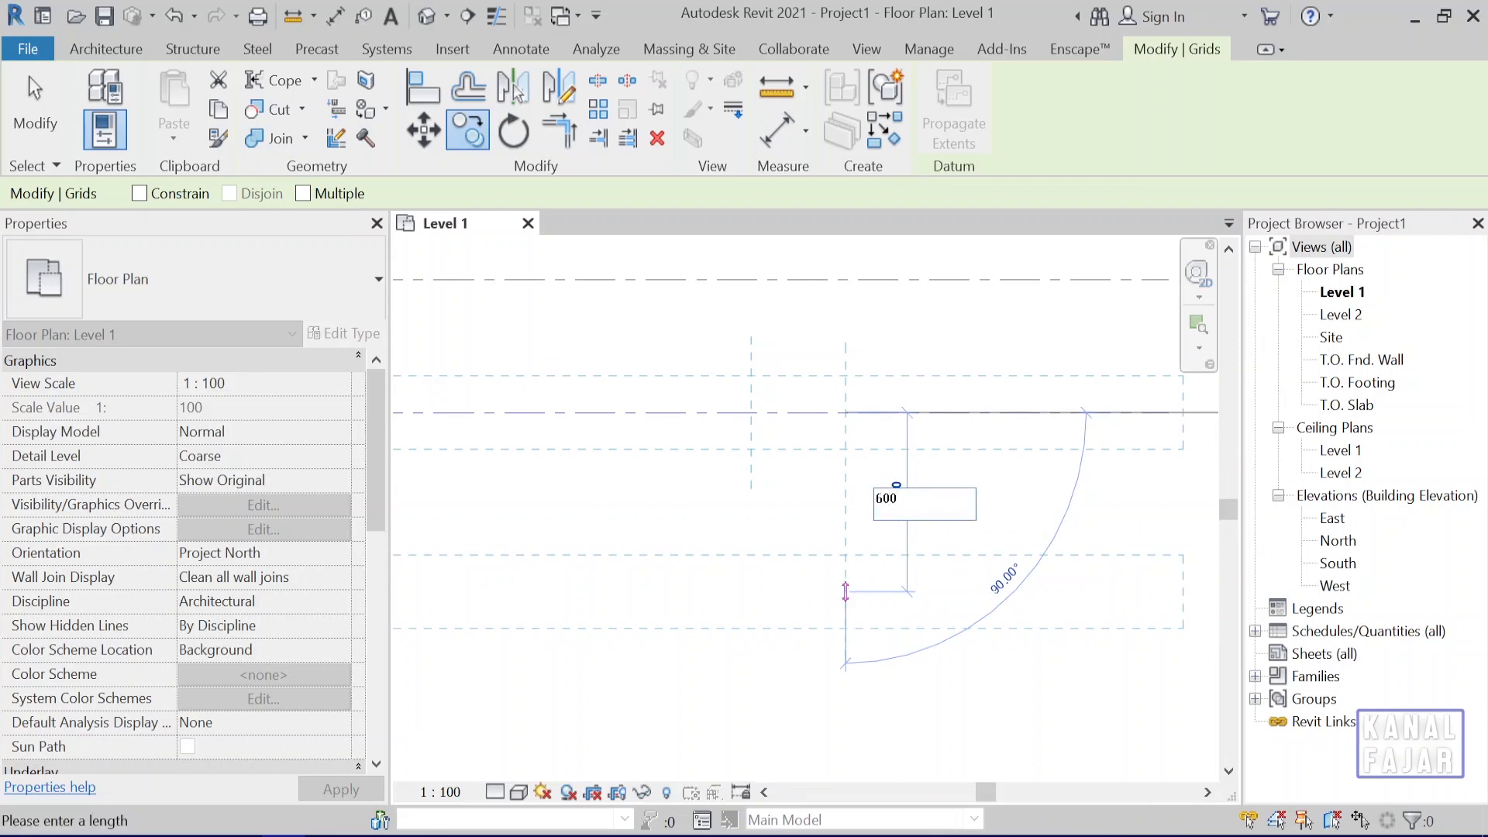
pyautogui.press('Return')
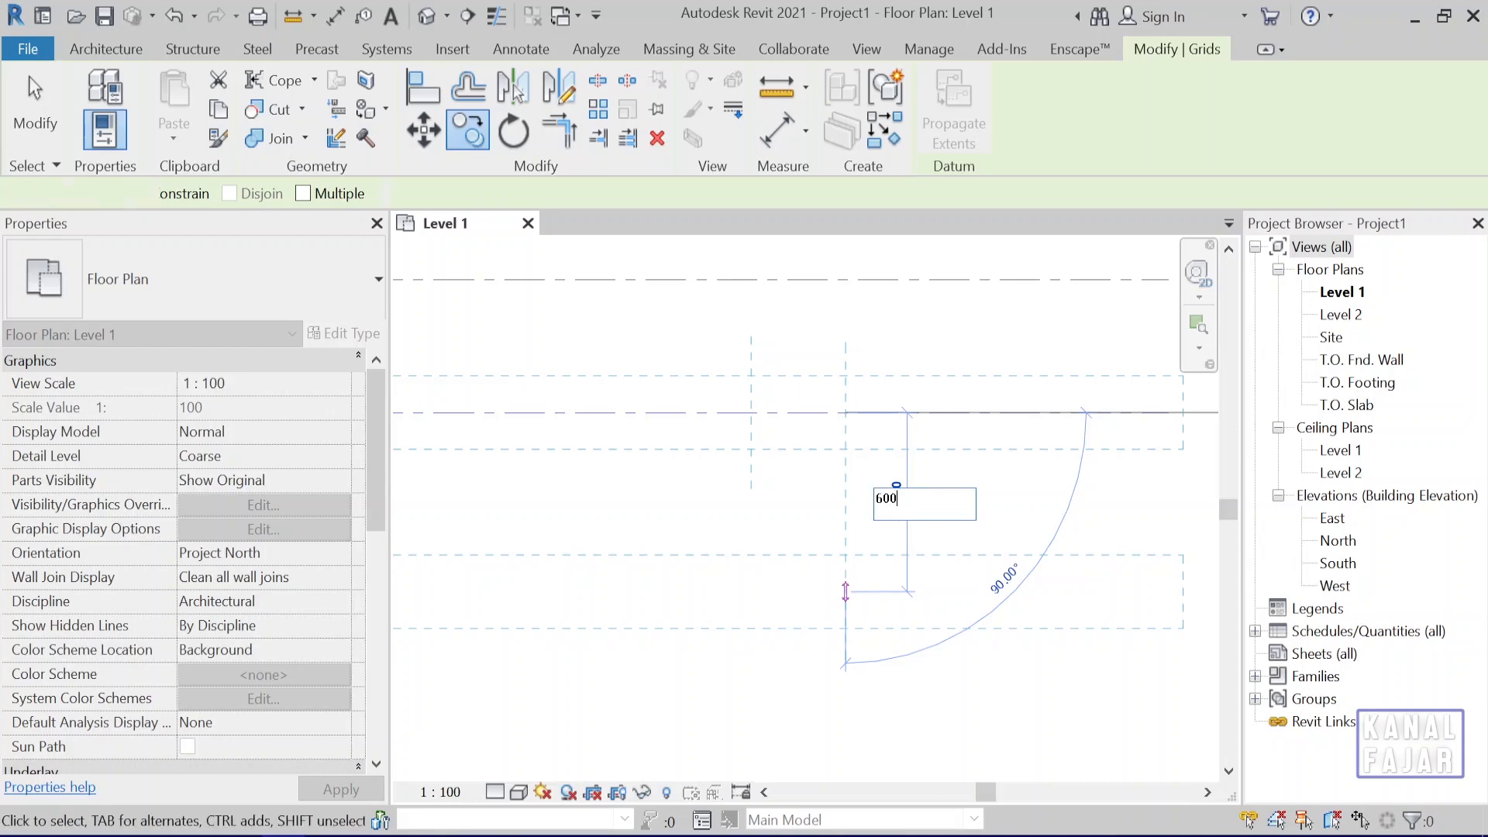
pyautogui.moveTo(828, 695); pyautogui.dragTo(853, 651, button='middle')
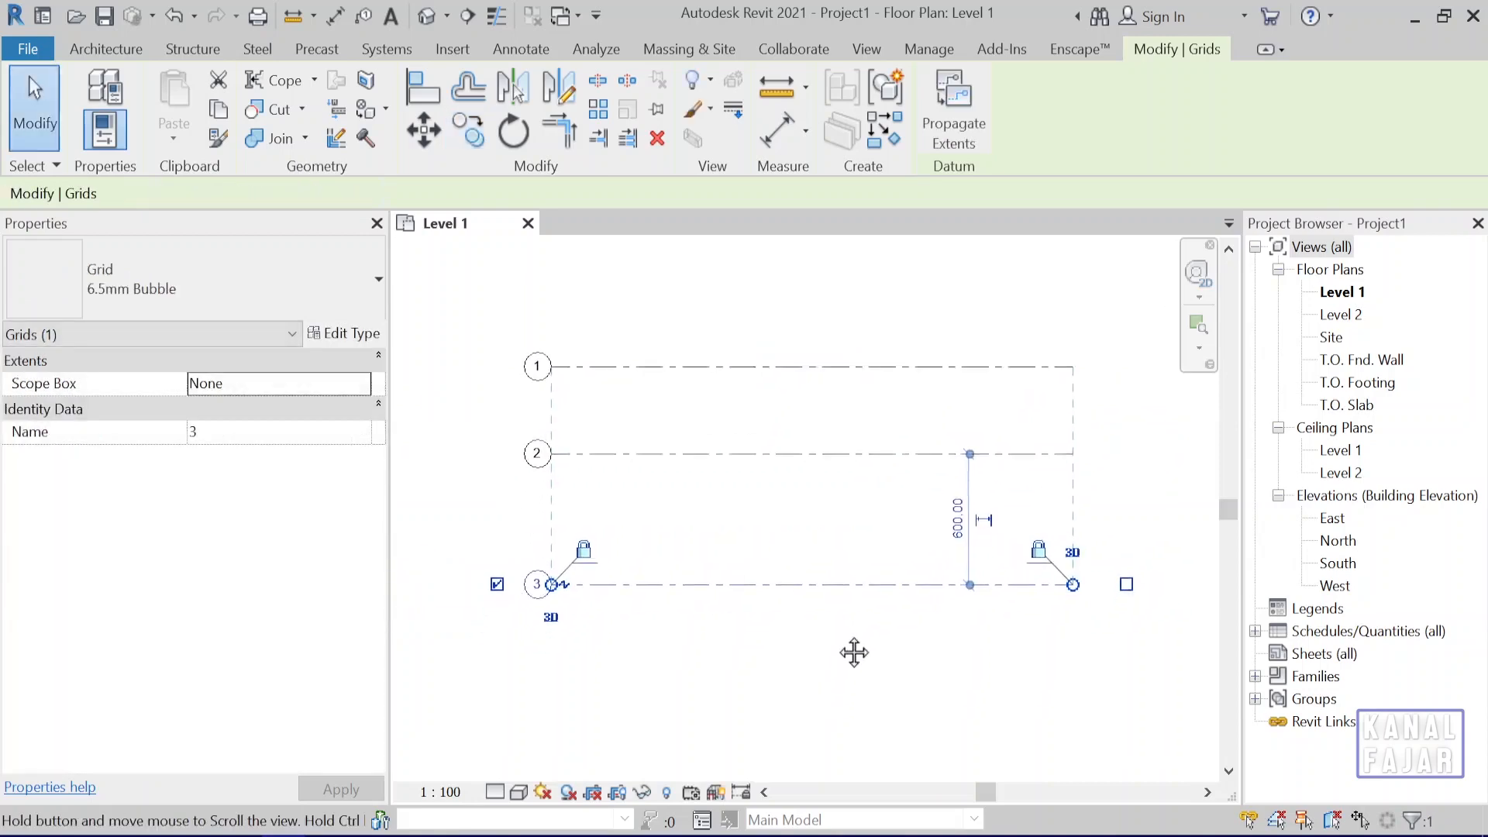
pyautogui.click(954, 676)
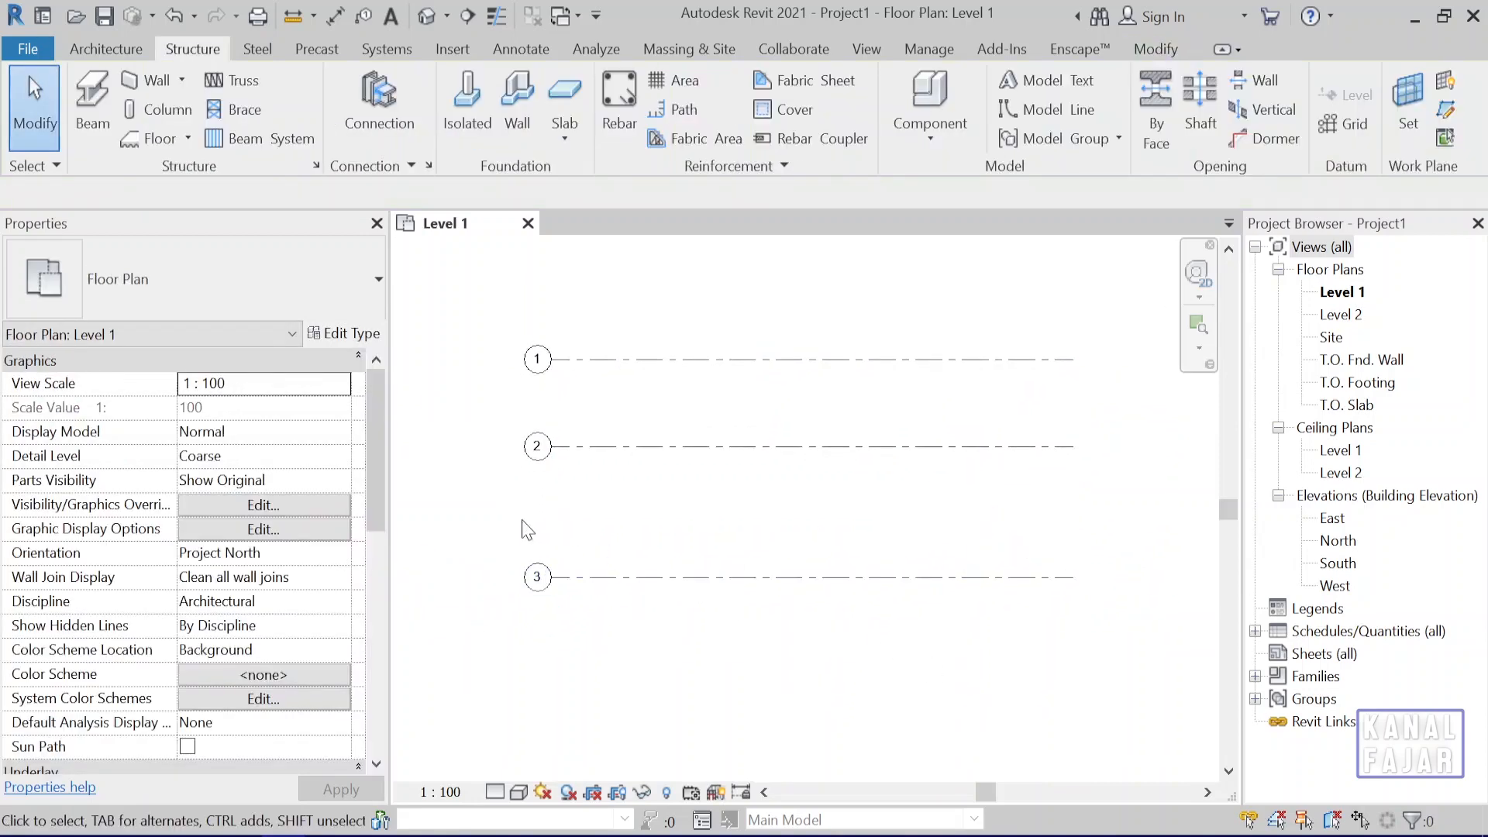
# Create a grid line 500 cm below grid 3 with Pick Lines, using grid 3 as the reference.
pyautogui.moveTo(515, 530); pyautogui.dragTo(1111, 630)
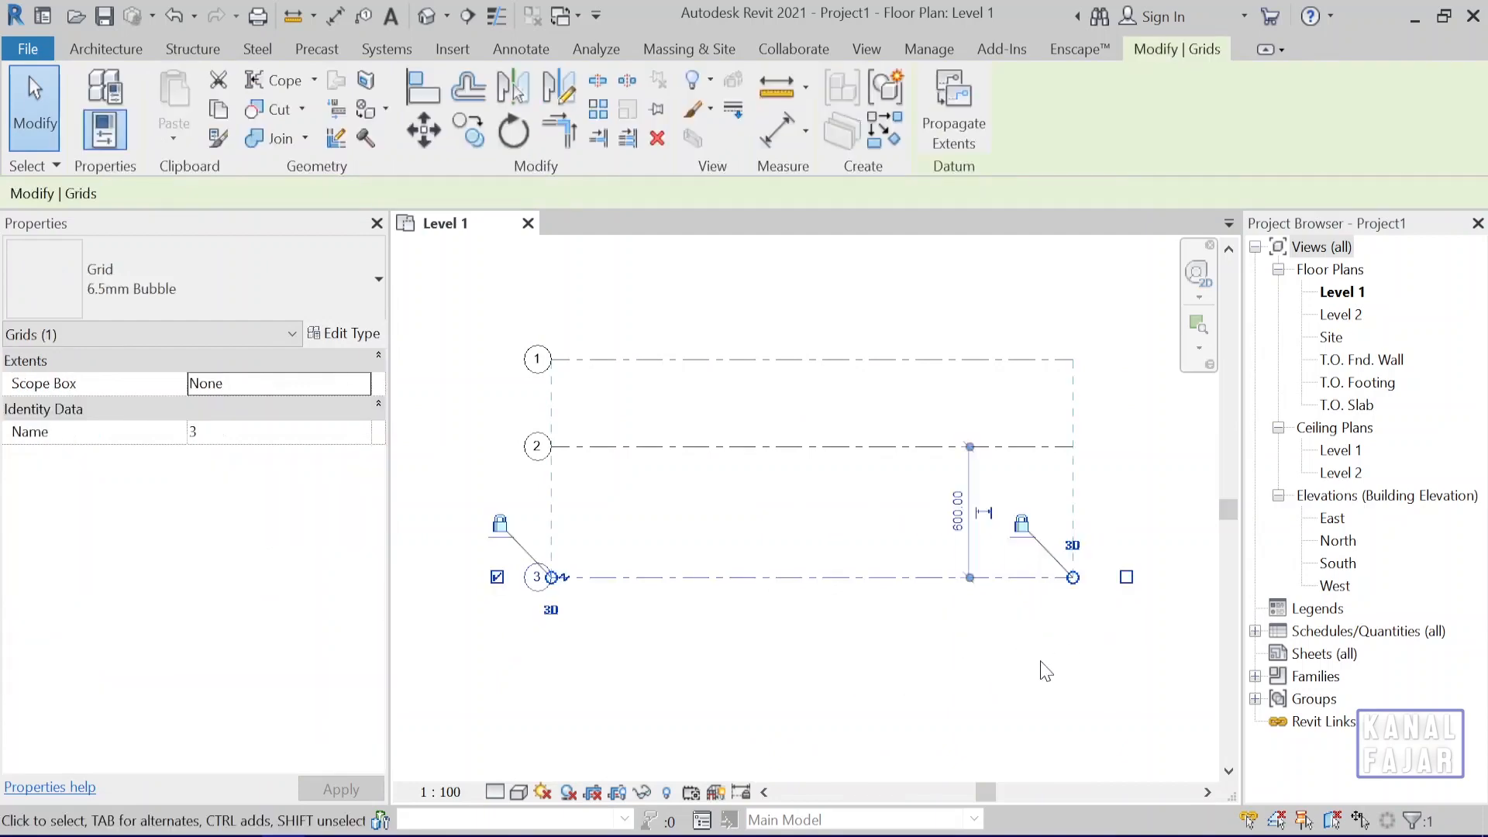
pyautogui.click(1041, 668)
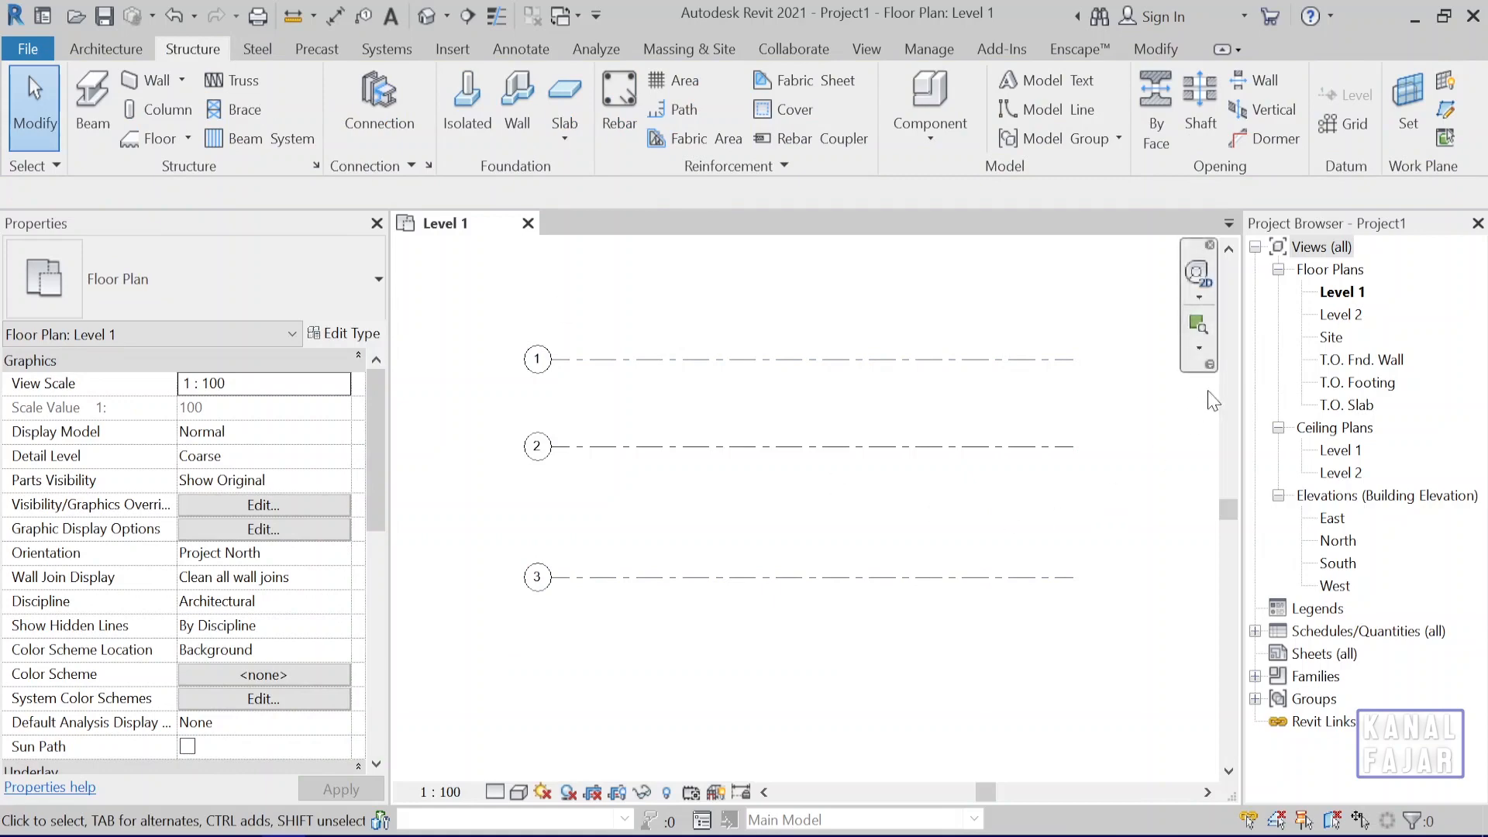
pyautogui.click(1358, 124)
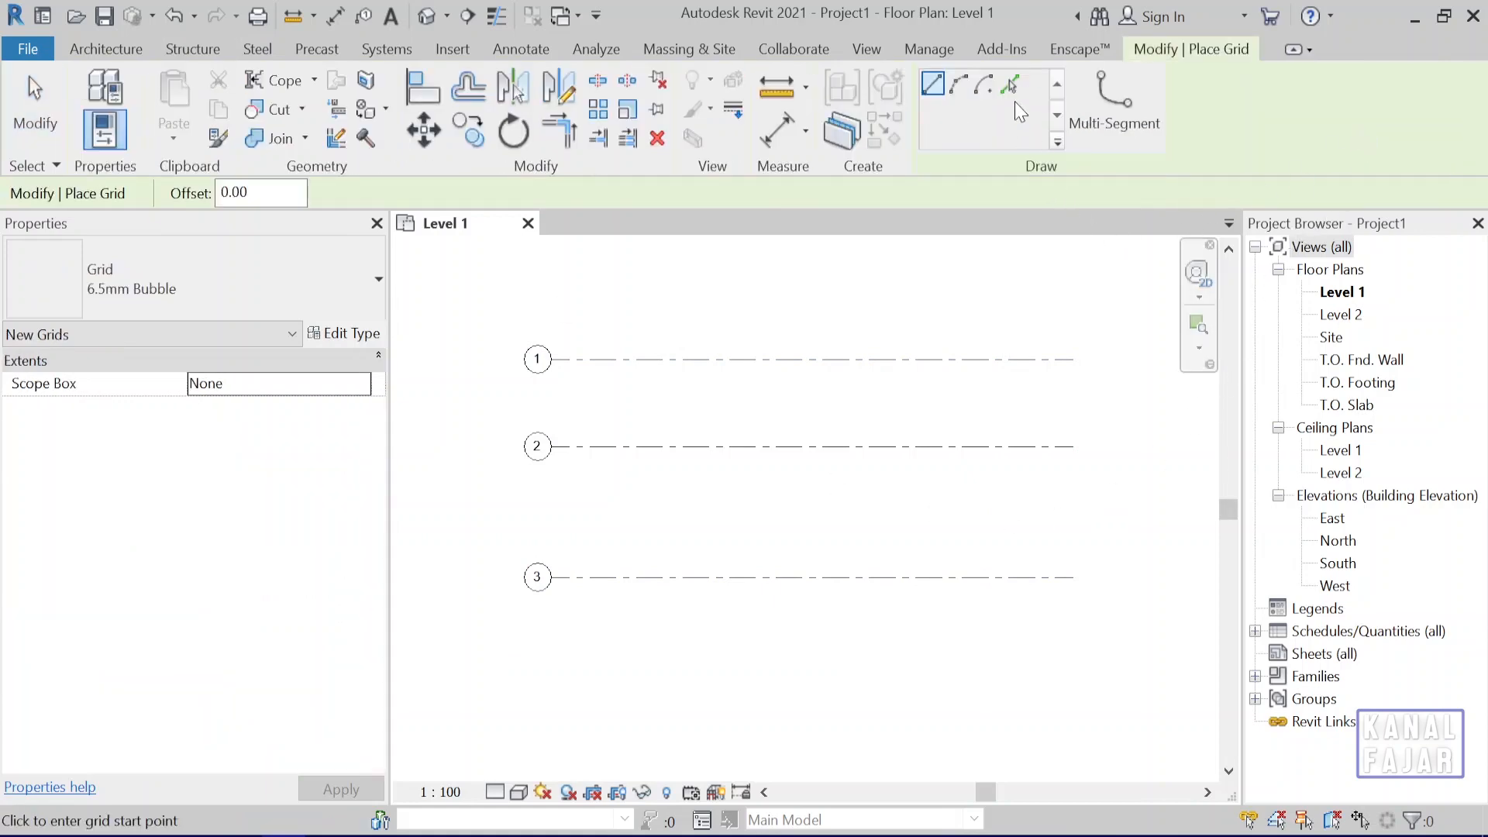
pyautogui.click(1010, 83)
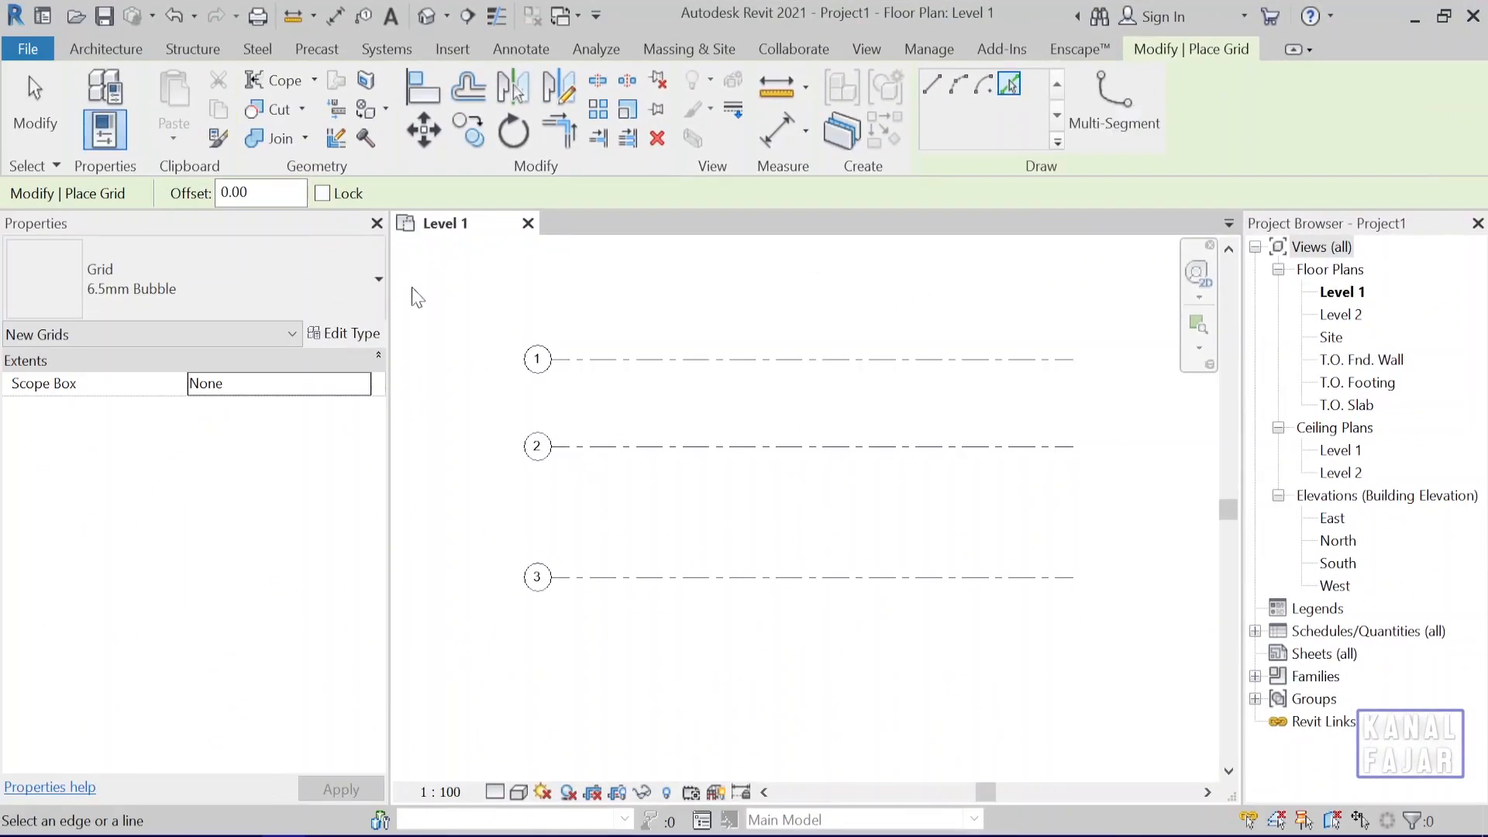
pyautogui.doubleClick(234, 192)
pyautogui.write('500')
pyautogui.press('Return')
pyautogui.doubleClick(271, 193)
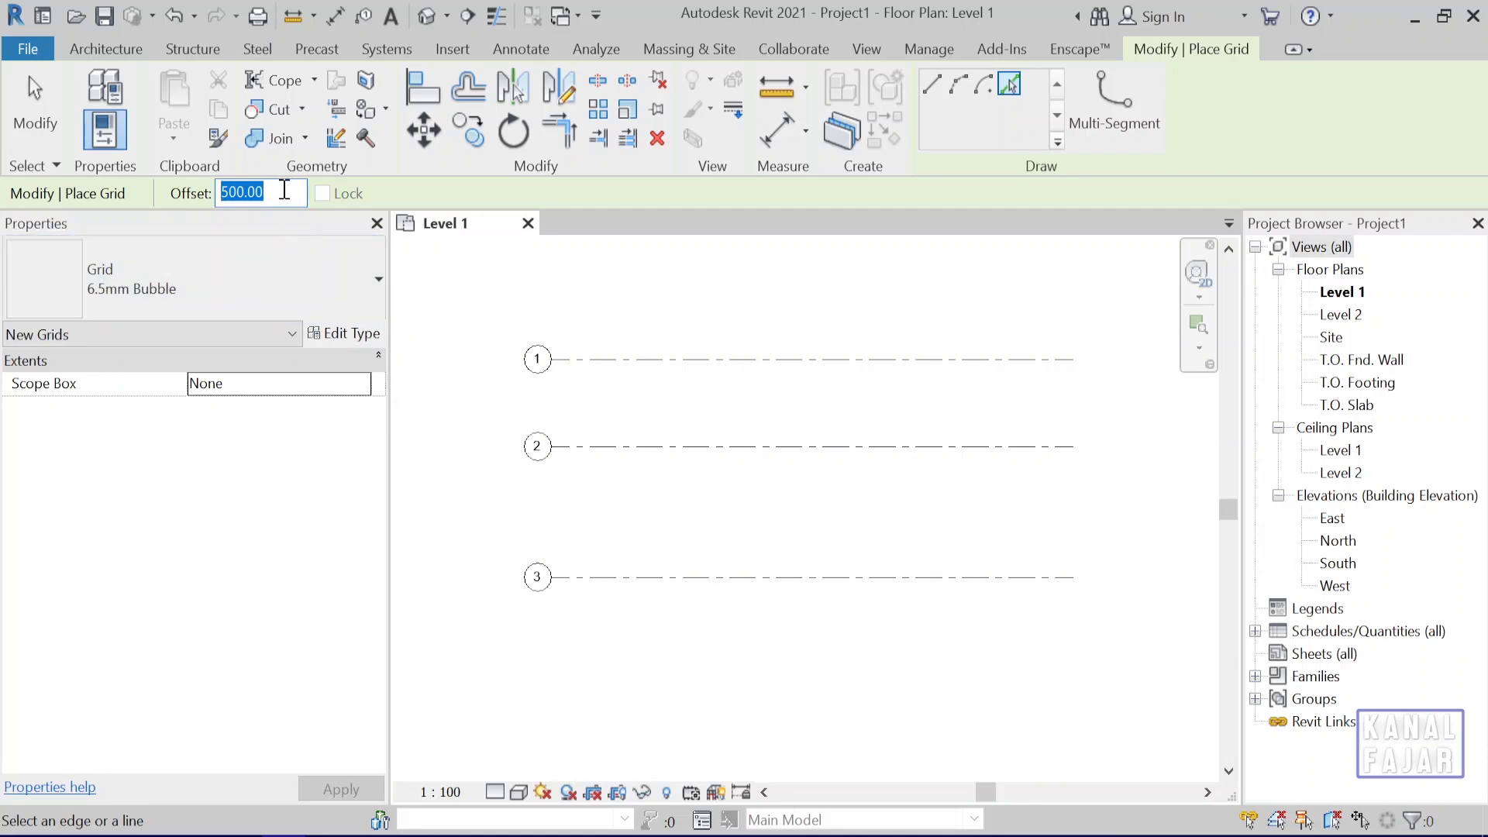
pyautogui.moveTo(284, 192); pyautogui.dragTo(210, 199)
pyautogui.scroll(3, 584, 700)
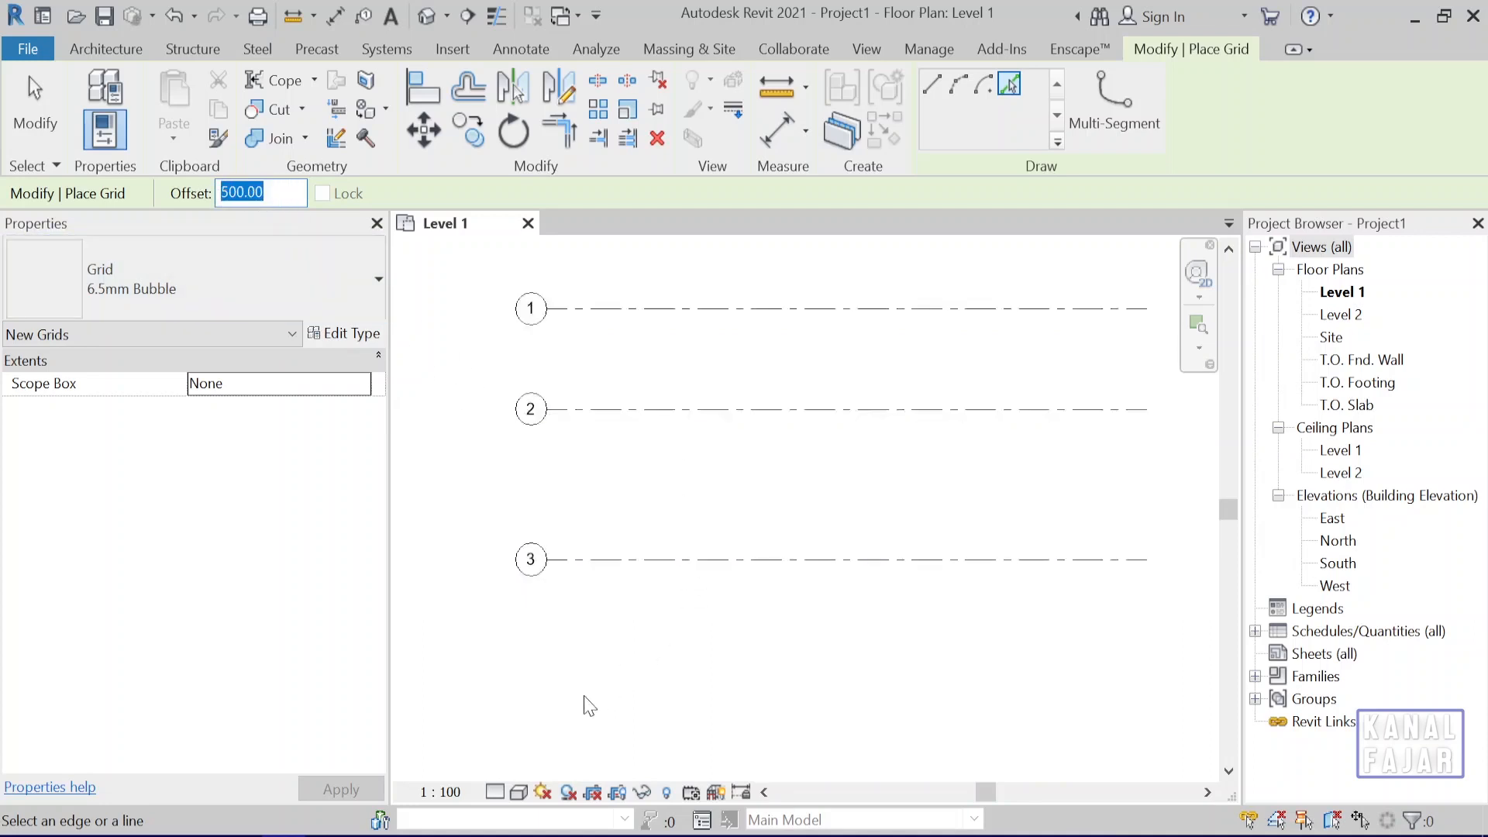
pyautogui.moveTo(692, 608); pyautogui.dragTo(665, 629, button='middle')
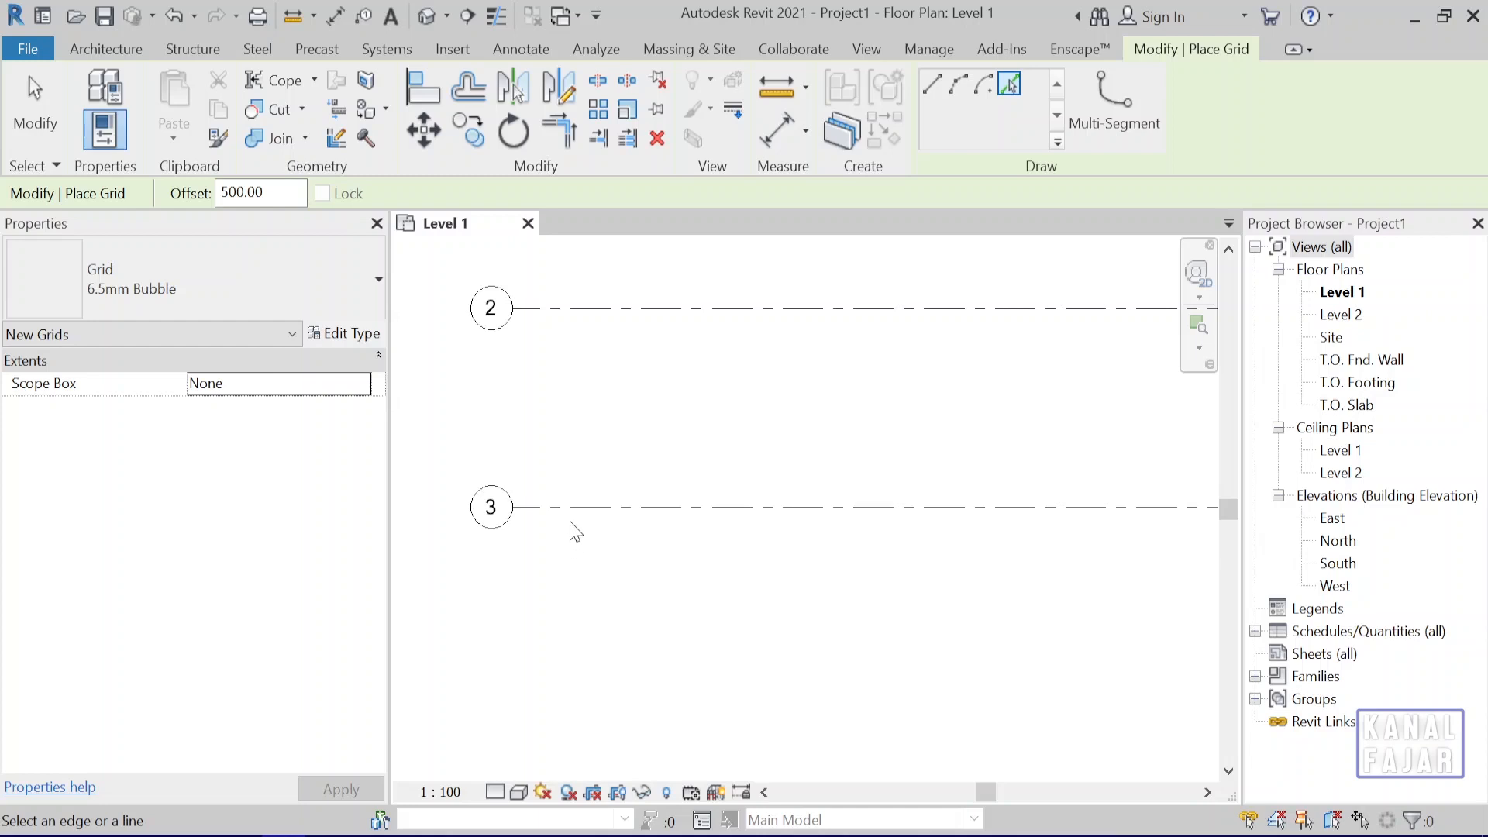
pyautogui.scroll(2, 583, 520)
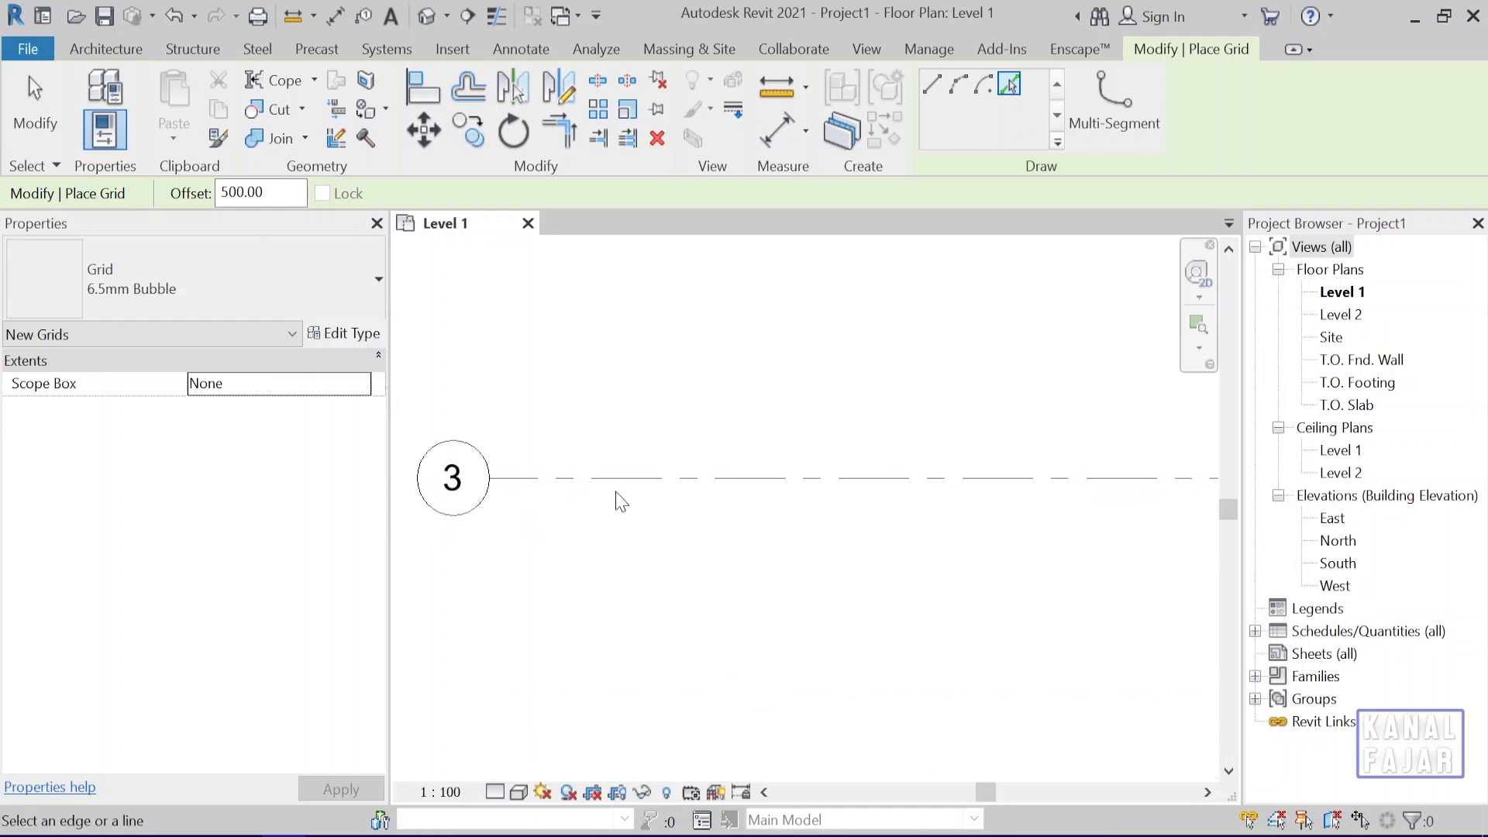
pyautogui.scroll(-1, 621, 498)
pyautogui.scroll(-1, 619, 498)
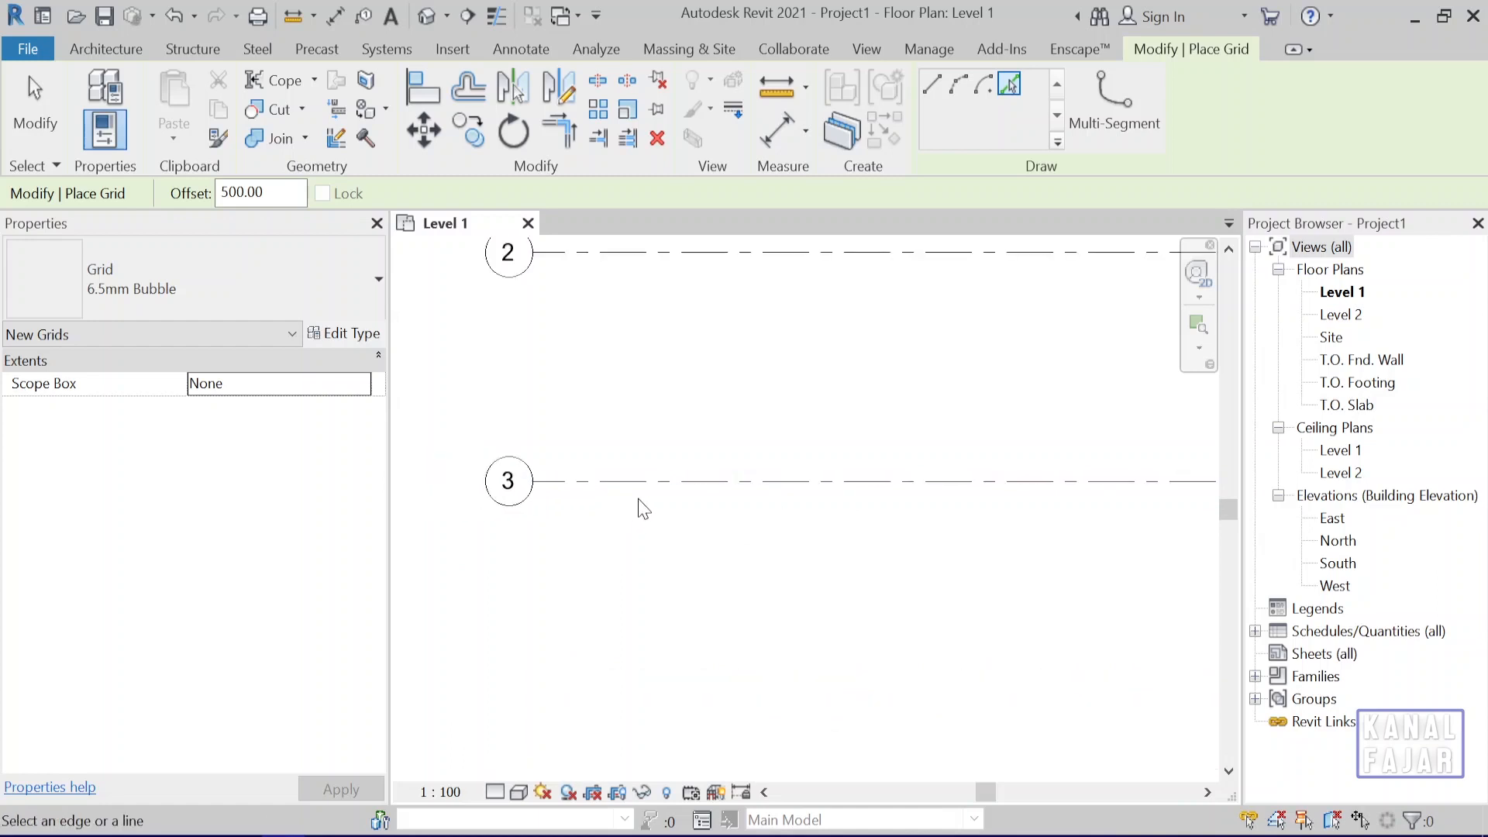
pyautogui.moveTo(641, 523); pyautogui.dragTo(621, 545, button='middle')
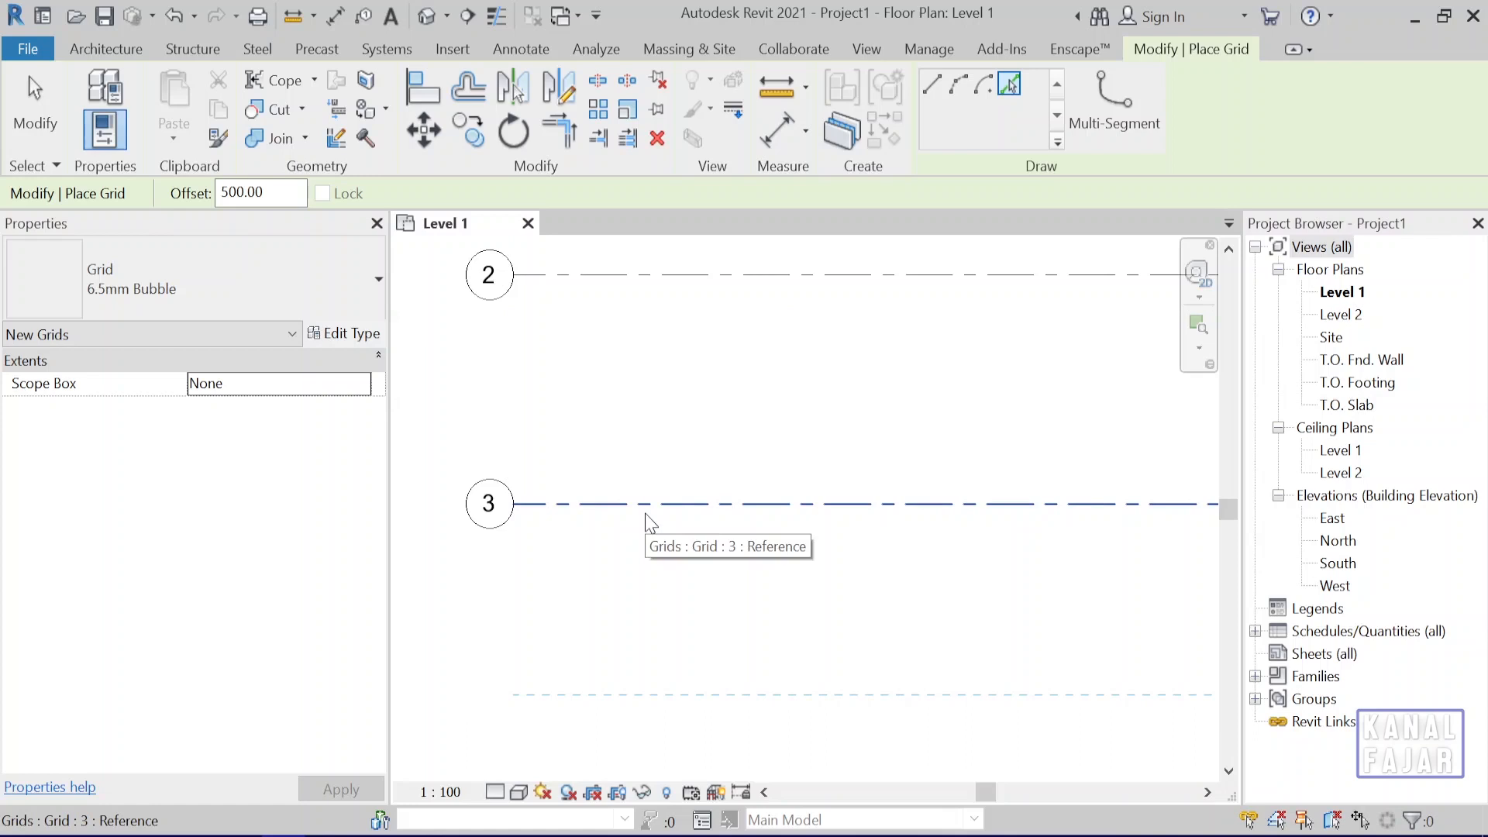
pyautogui.click(647, 515)
pyautogui.scroll(-4, 807, 618)
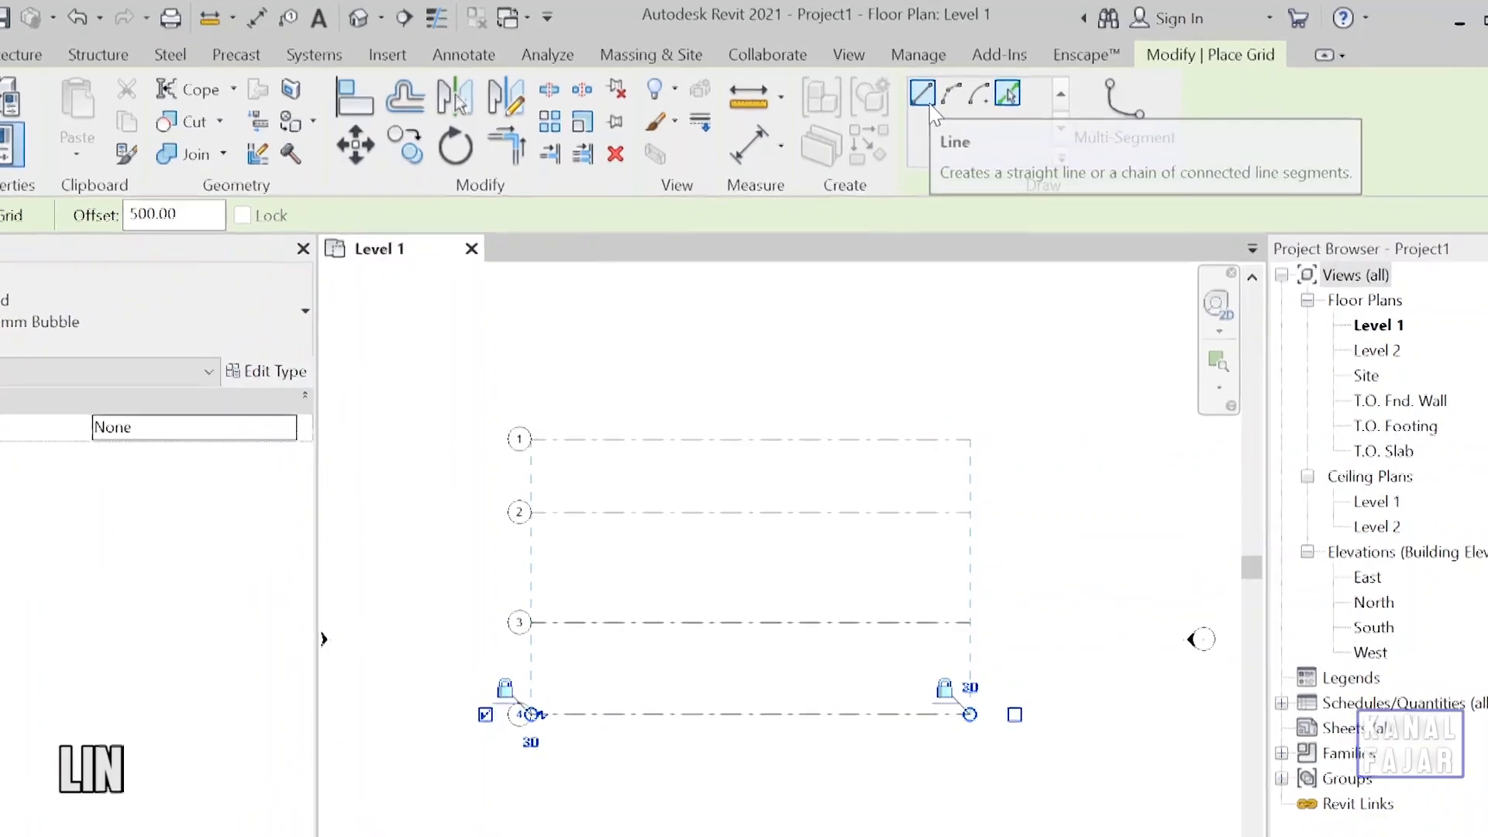
# Draw a vertical grid line with zero offset from below grid 4 to above grid 1, near their bubble ends.
pyautogui.click(866, 164)
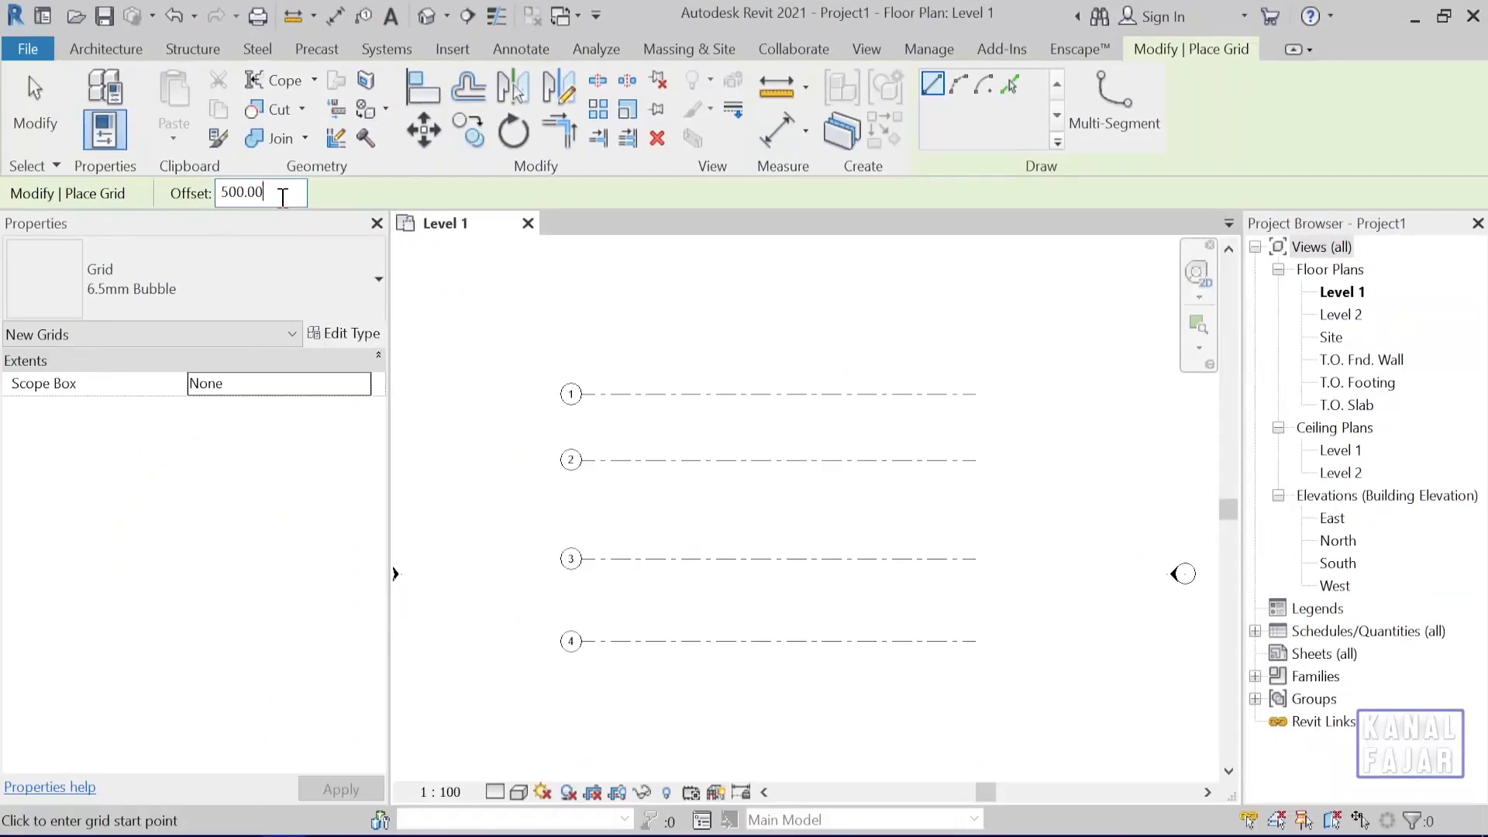
pyautogui.click(280, 192)
pyautogui.scroll(3, 602, 705)
pyautogui.moveTo(608, 714)
pyautogui.mouseDown(button='middle')
pyautogui.moveTo(620, 682)
pyautogui.moveTo(598, 694)
pyautogui.mouseUp(button='middle')
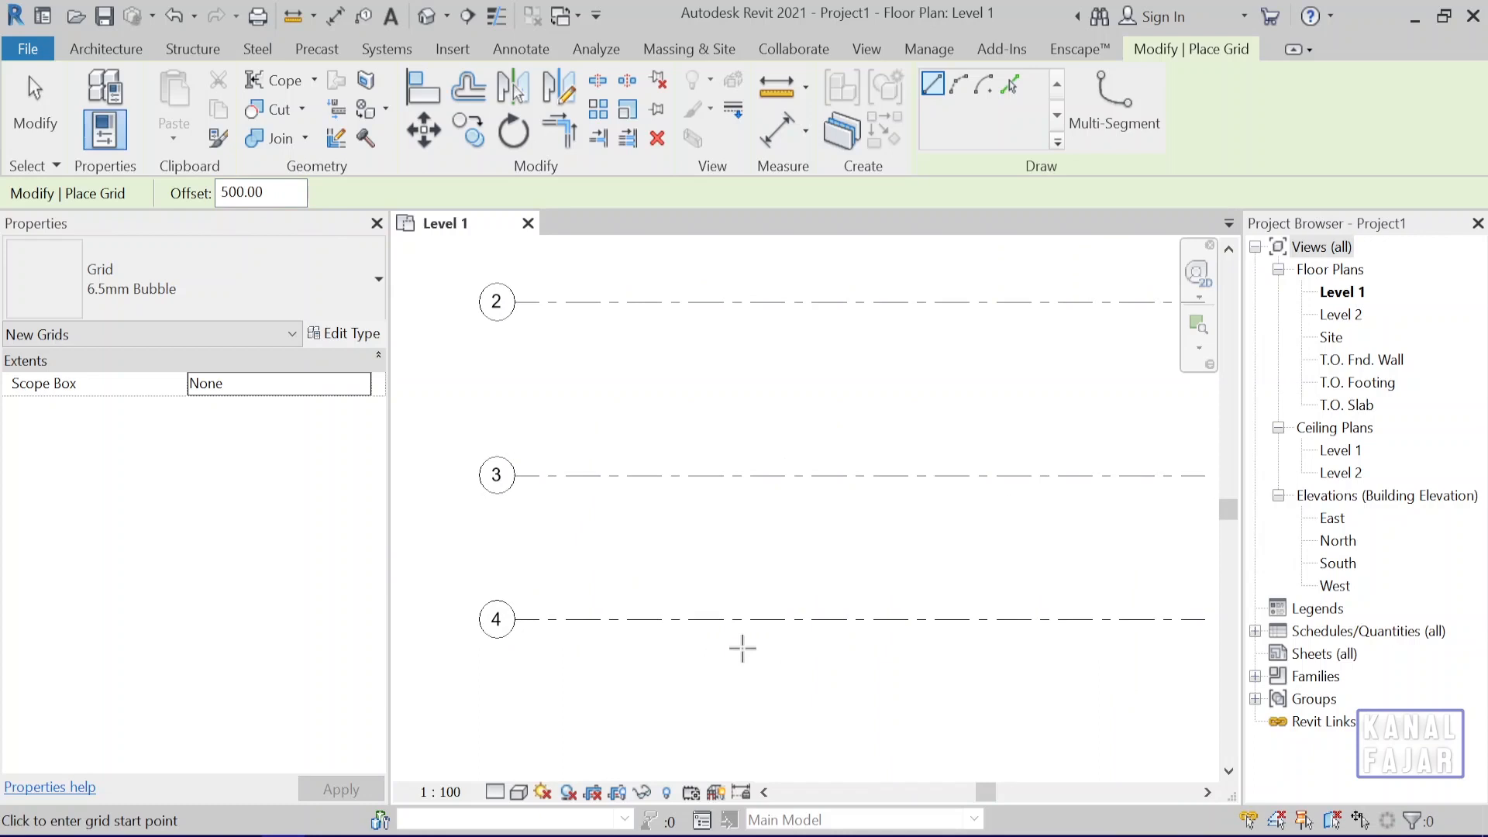
pyautogui.click(685, 708)
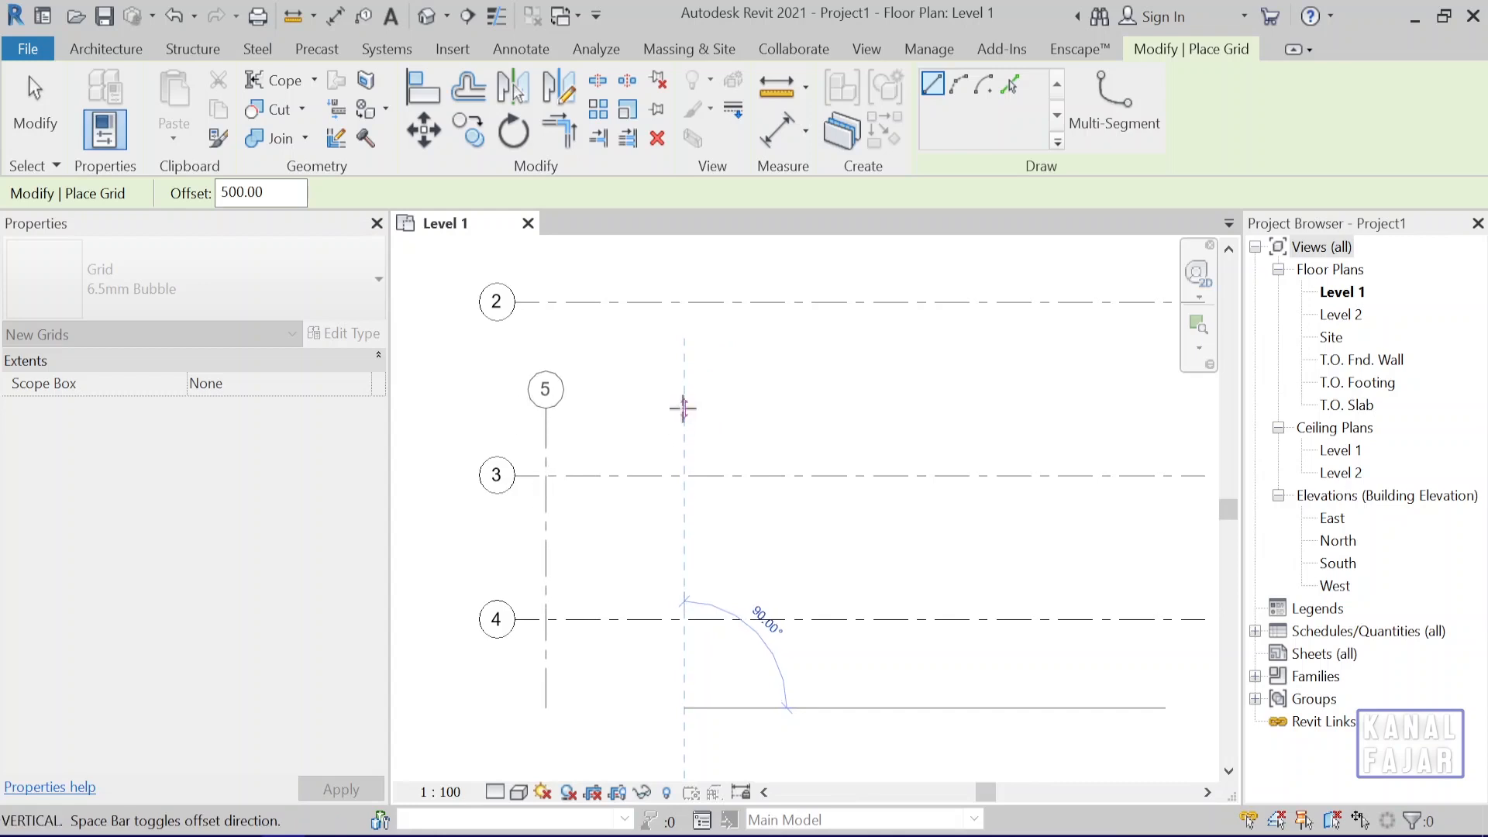
pyautogui.moveTo(284, 190); pyautogui.dragTo(217, 181)
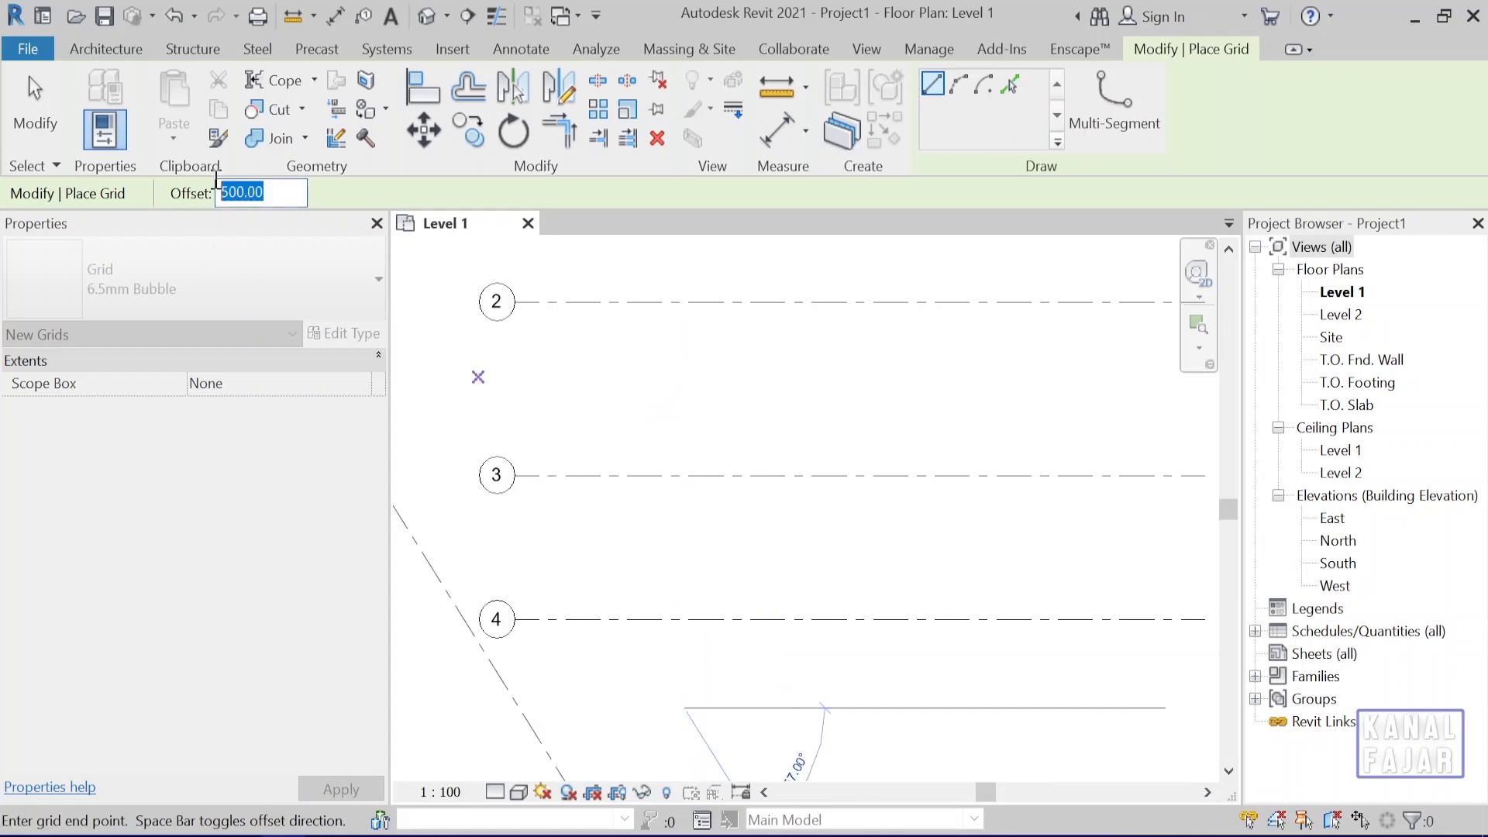
pyautogui.write('0')
pyautogui.press('Return')
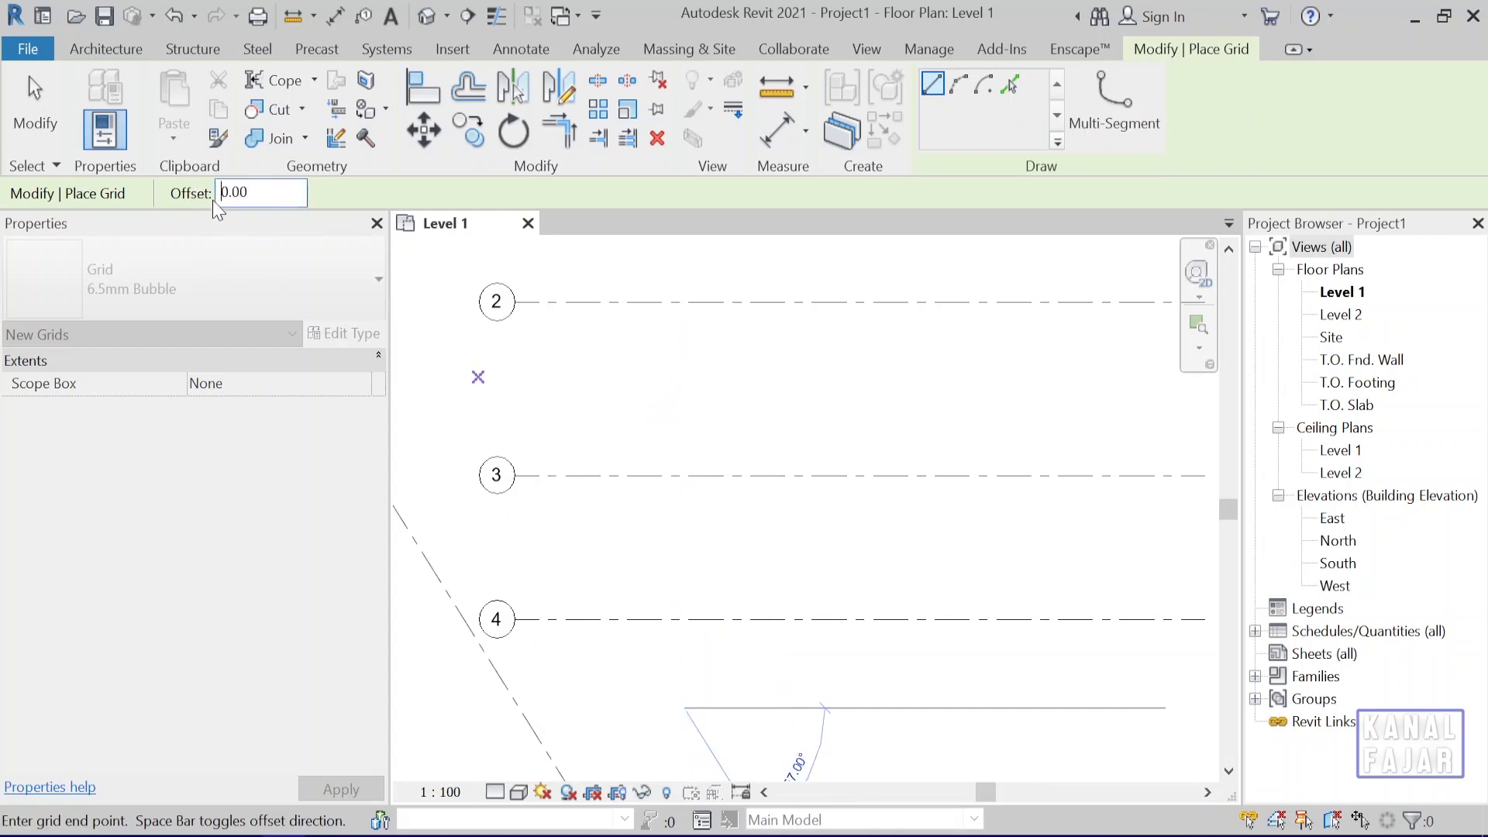
pyautogui.scroll(-2, 686, 403)
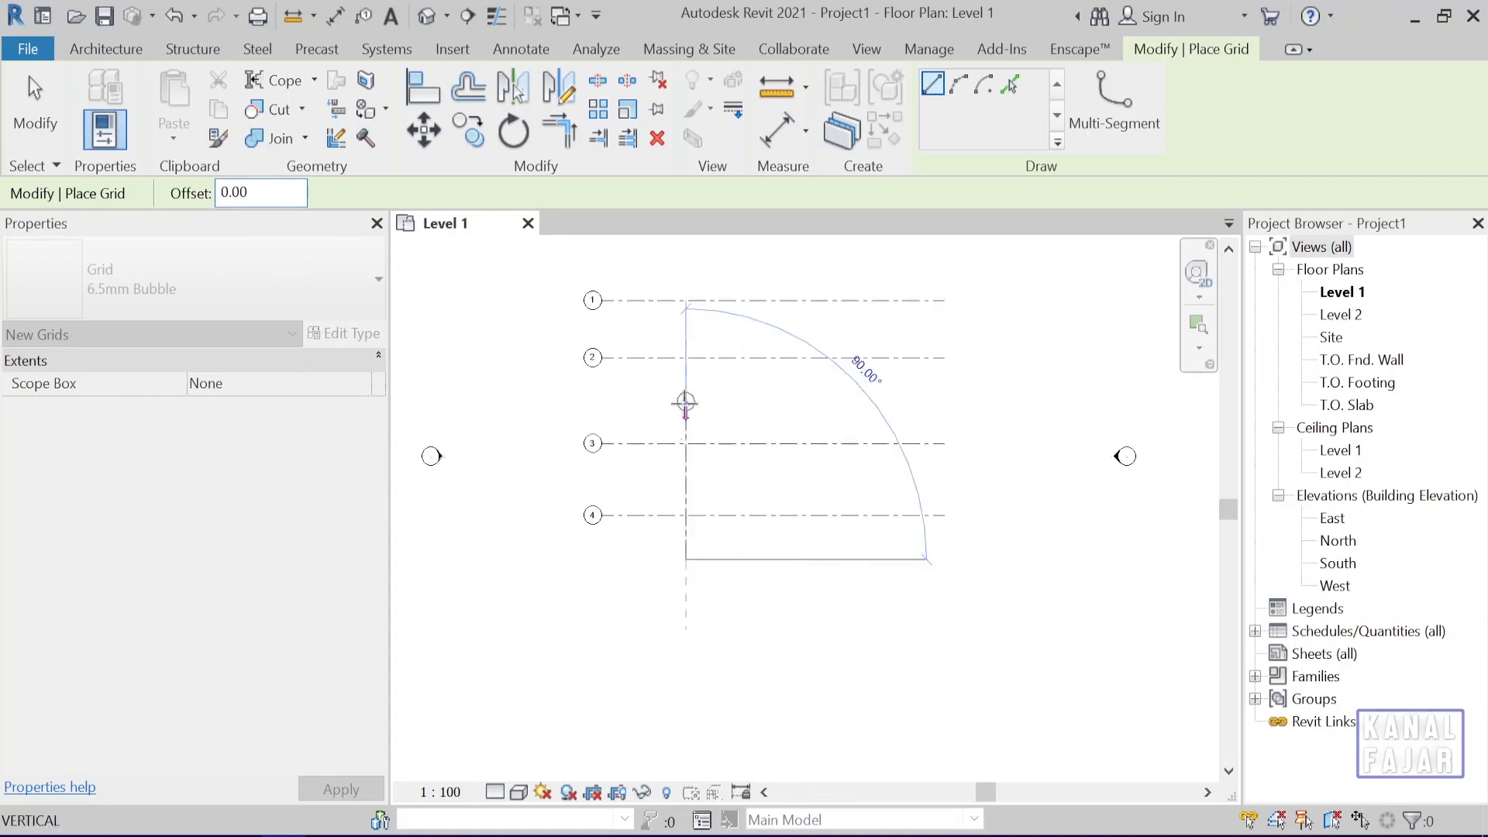
pyautogui.moveTo(685, 402); pyautogui.dragTo(682, 533, button='middle')
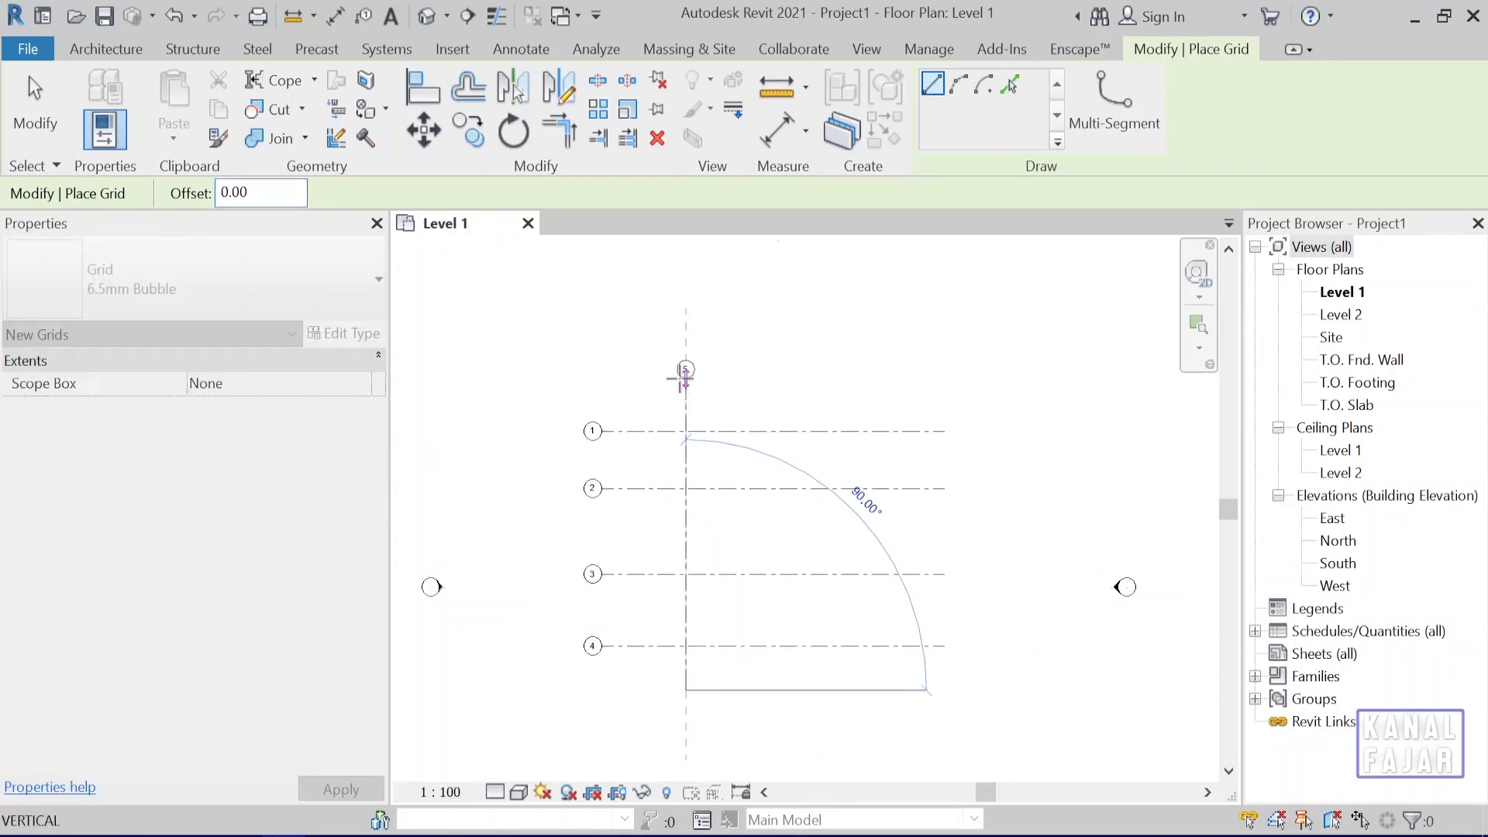
pyautogui.click(686, 377)
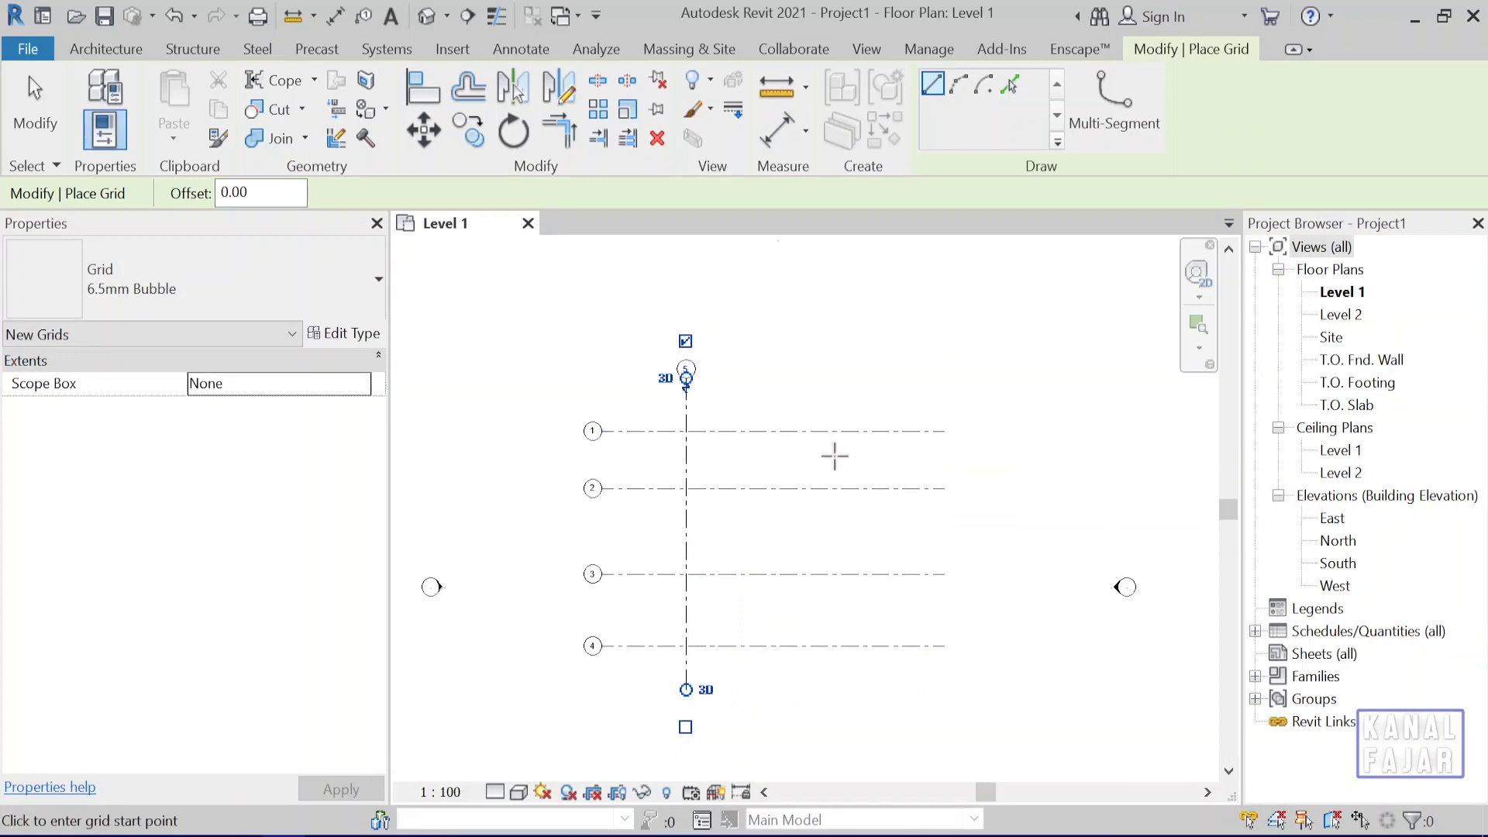
# End the Grid command and examine the bubble numbering of the vertical grid line against the four horizontal ones.
pyautogui.scroll(4, 702, 511)
pyautogui.scroll(-2, 745, 525)
pyautogui.moveTo(755, 527); pyautogui.dragTo(723, 514, button='middle')
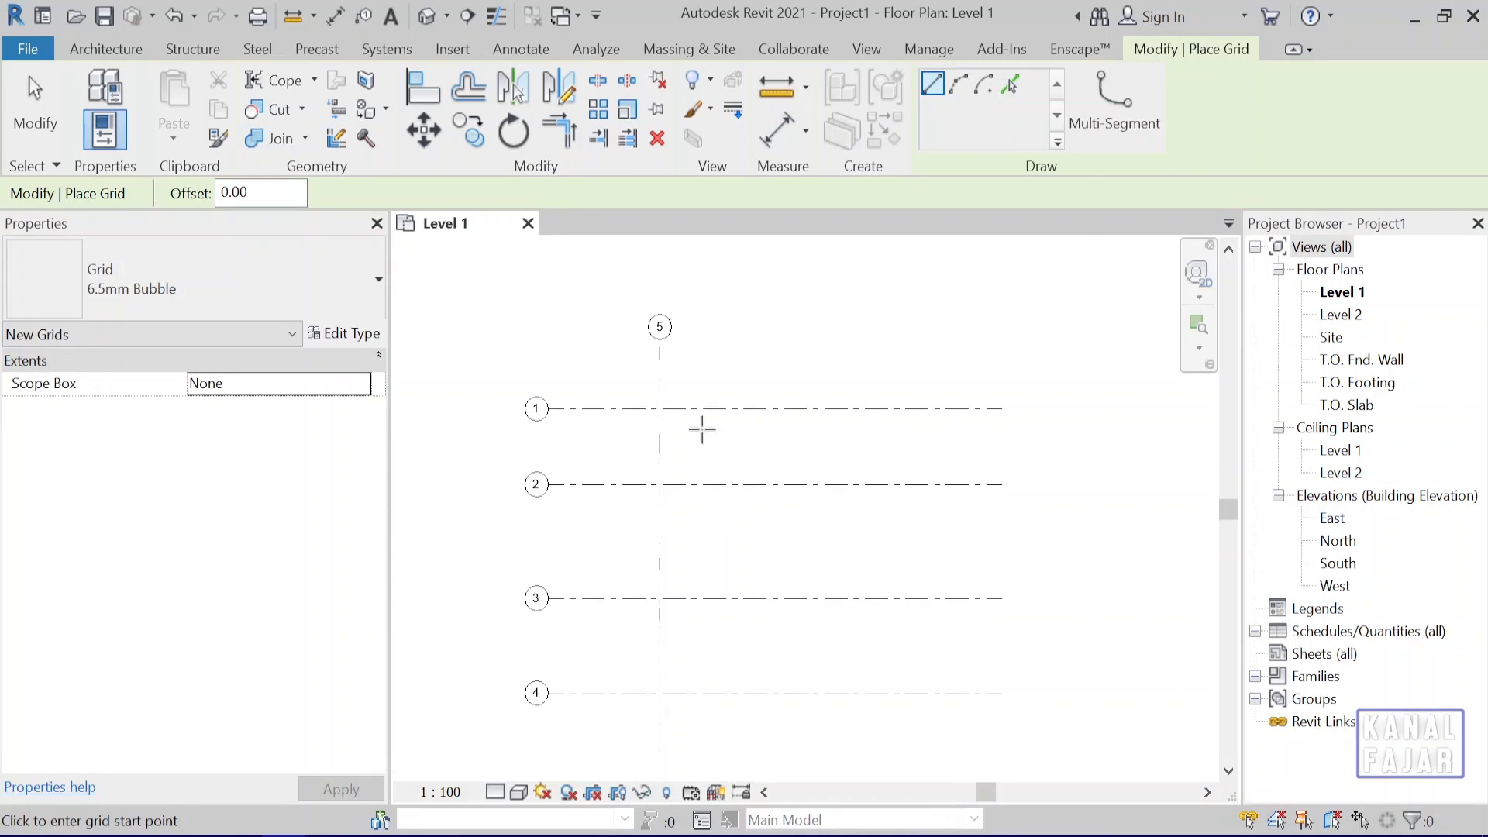
pyautogui.scroll(3, 660, 330)
pyautogui.scroll(-1, 655, 333)
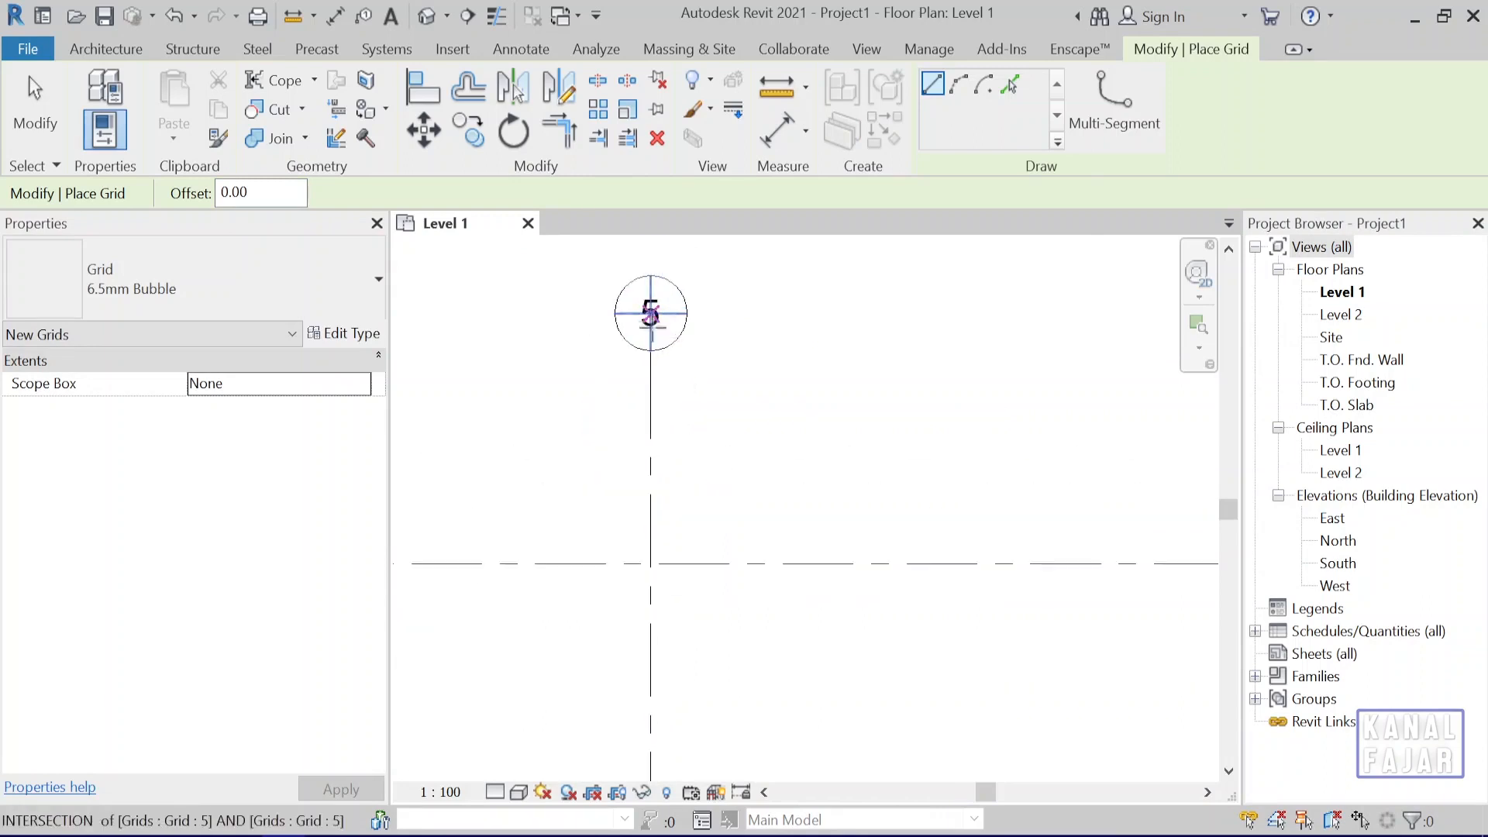
pyautogui.scroll(2, 658, 349)
pyautogui.scroll(-2, 695, 528)
pyautogui.scroll(-2, 718, 604)
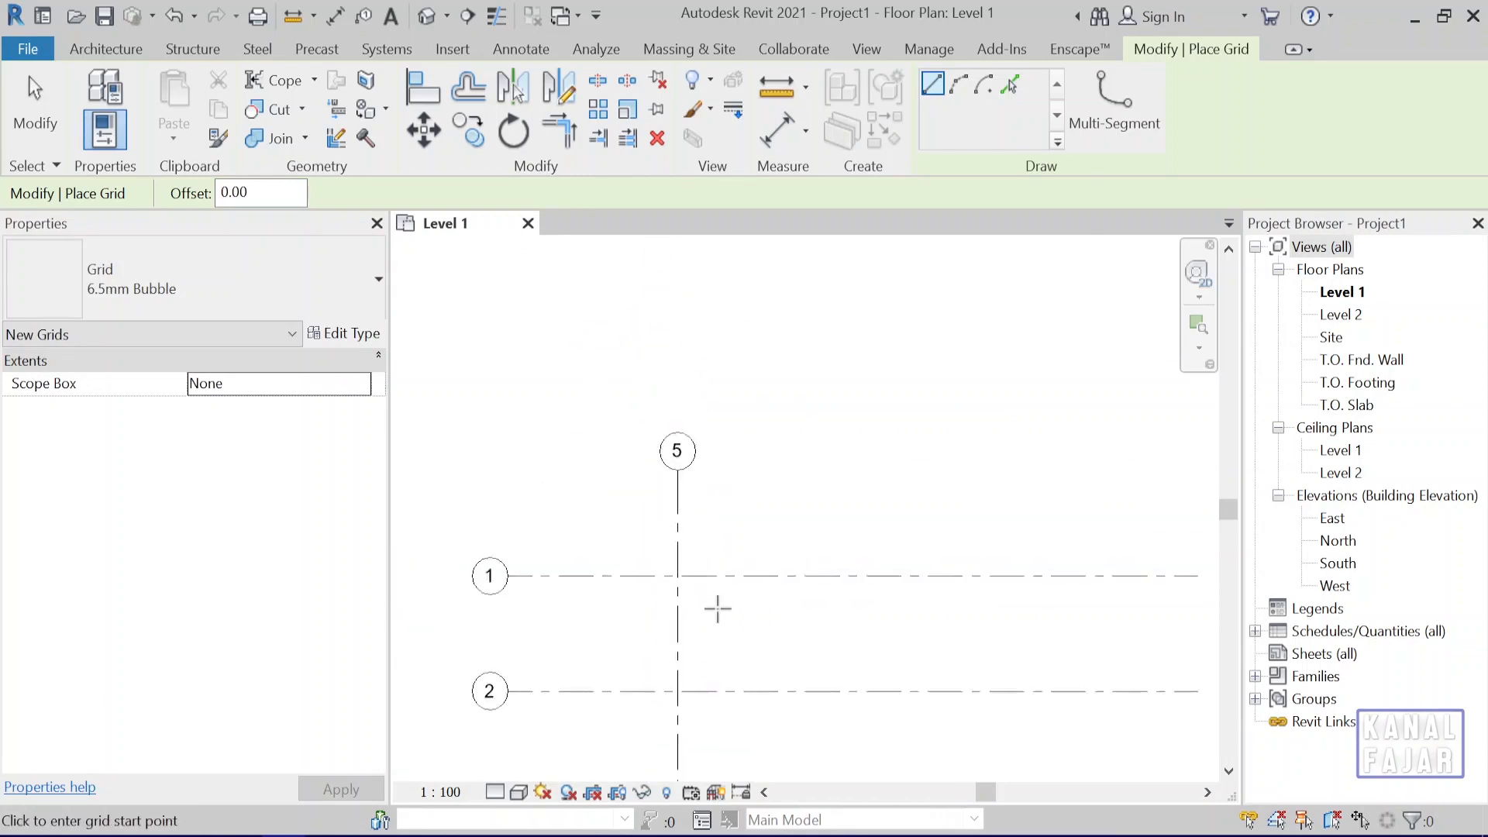
pyautogui.scroll(-2, 704, 542)
pyautogui.moveTo(778, 593); pyautogui.dragTo(817, 532, button='middle')
pyautogui.scroll(1, 832, 513)
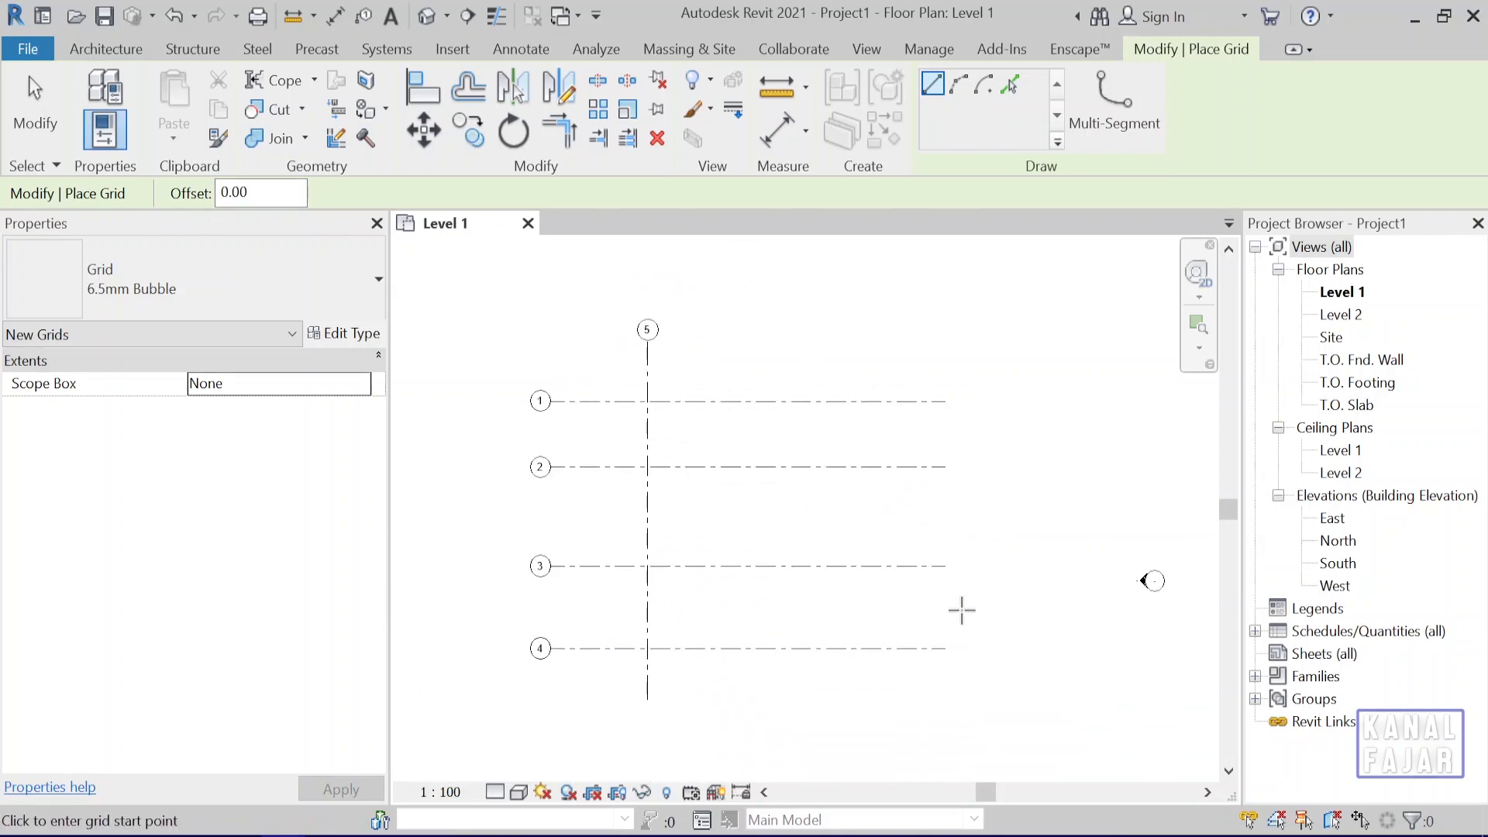
pyautogui.press('Escape')
pyautogui.press('Escape')
pyautogui.moveTo(999, 686); pyautogui.dragTo(803, 380)
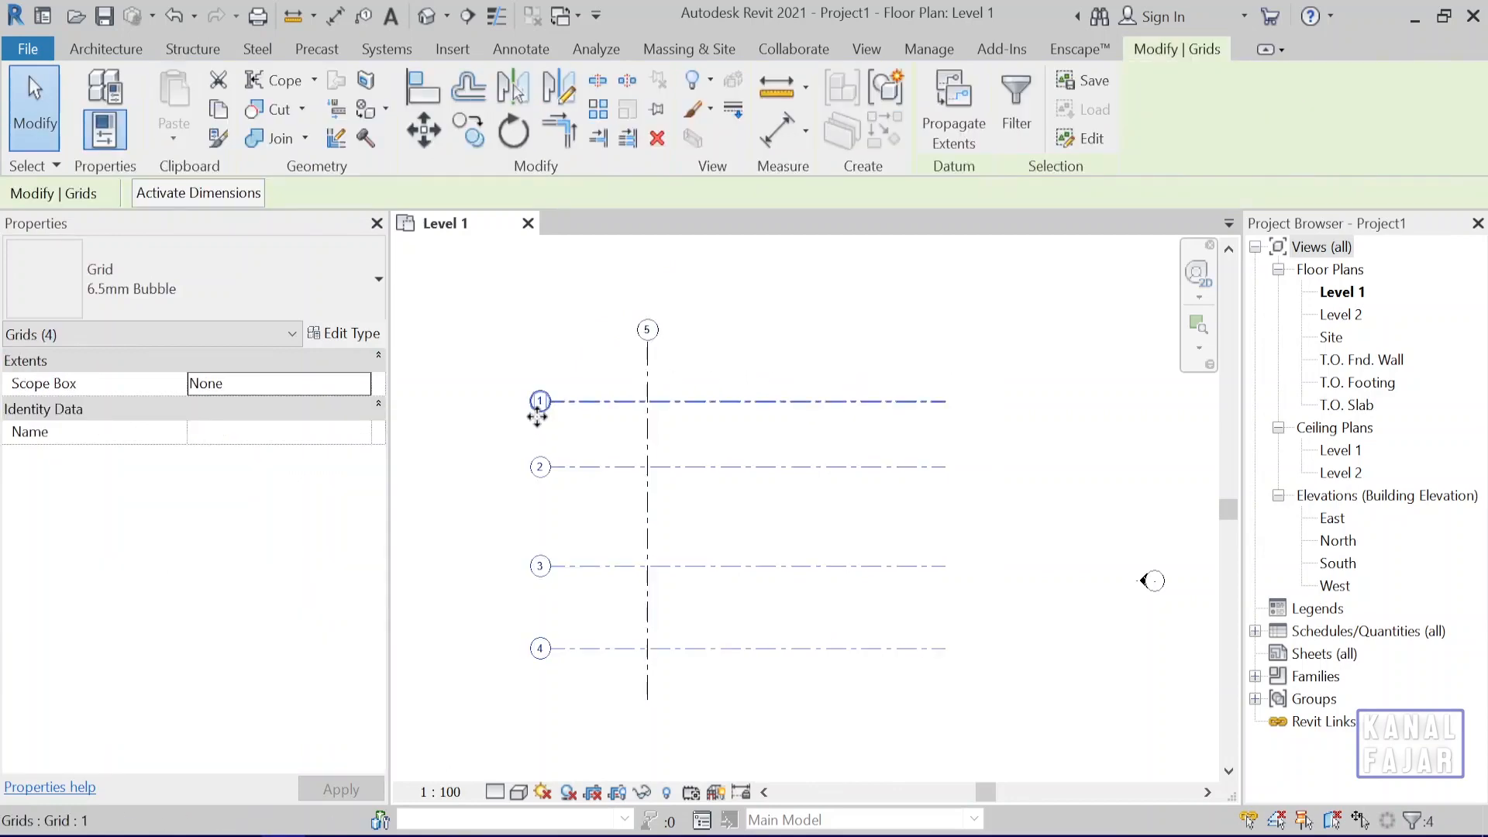
pyautogui.click(929, 393)
pyautogui.moveTo(845, 384); pyautogui.dragTo(600, 298)
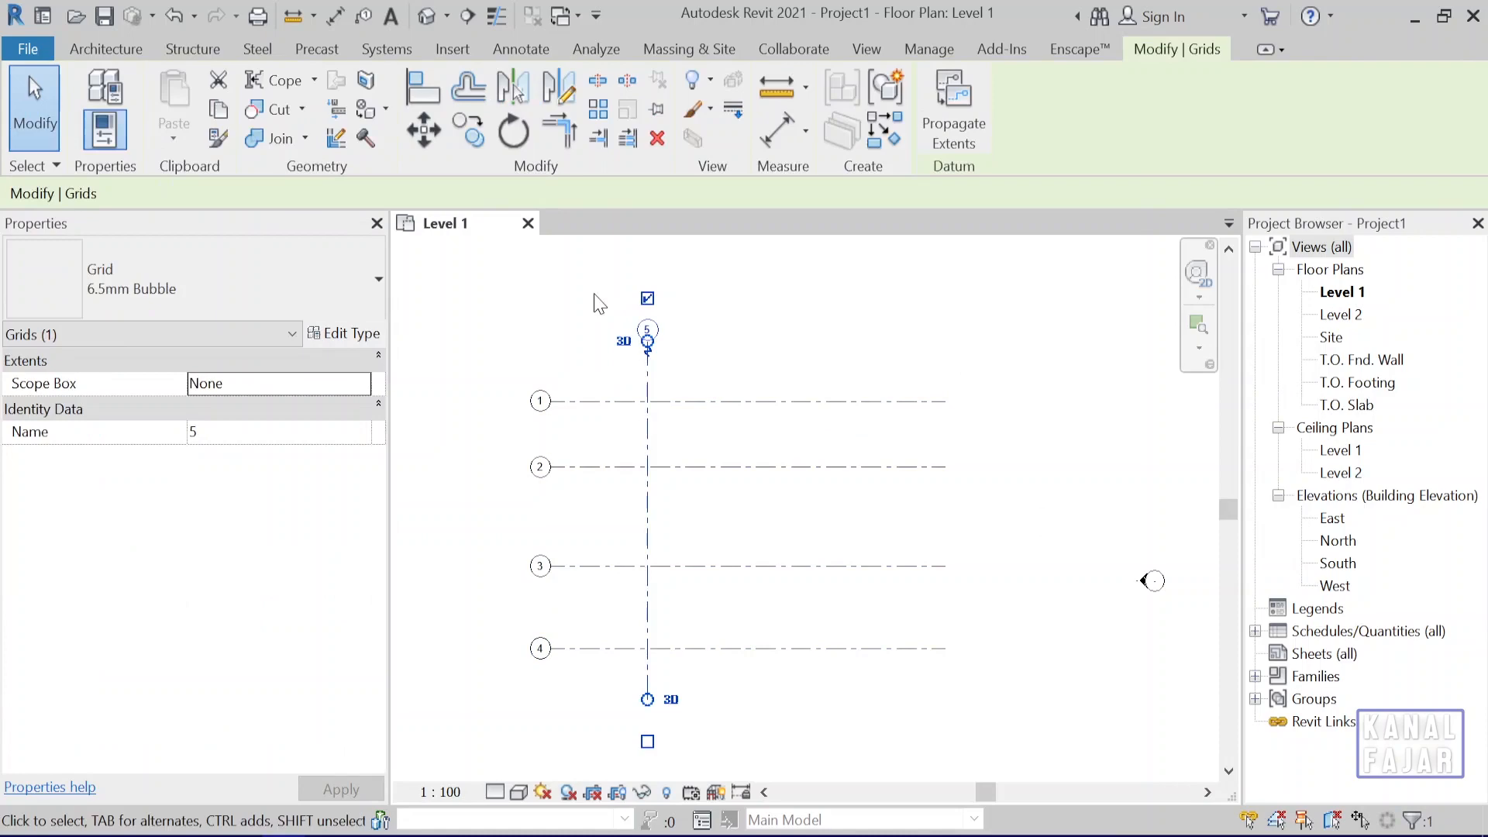
pyautogui.click(748, 335)
# Rename the vertical grid line as A and clear the selection.
pyautogui.scroll(4, 659, 376)
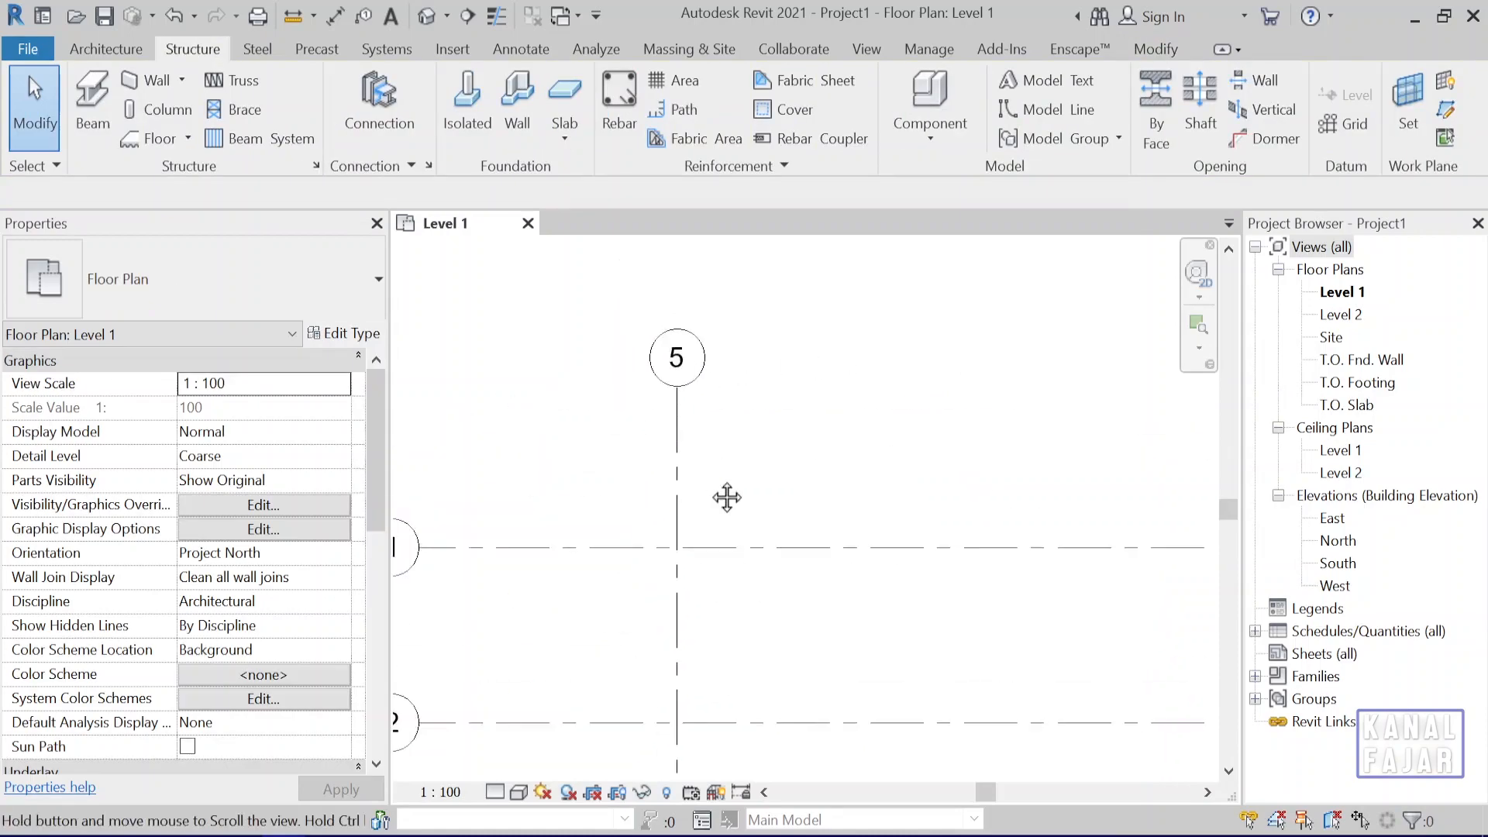
pyautogui.moveTo(727, 497); pyautogui.dragTo(741, 522, button='middle')
pyautogui.click(691, 459)
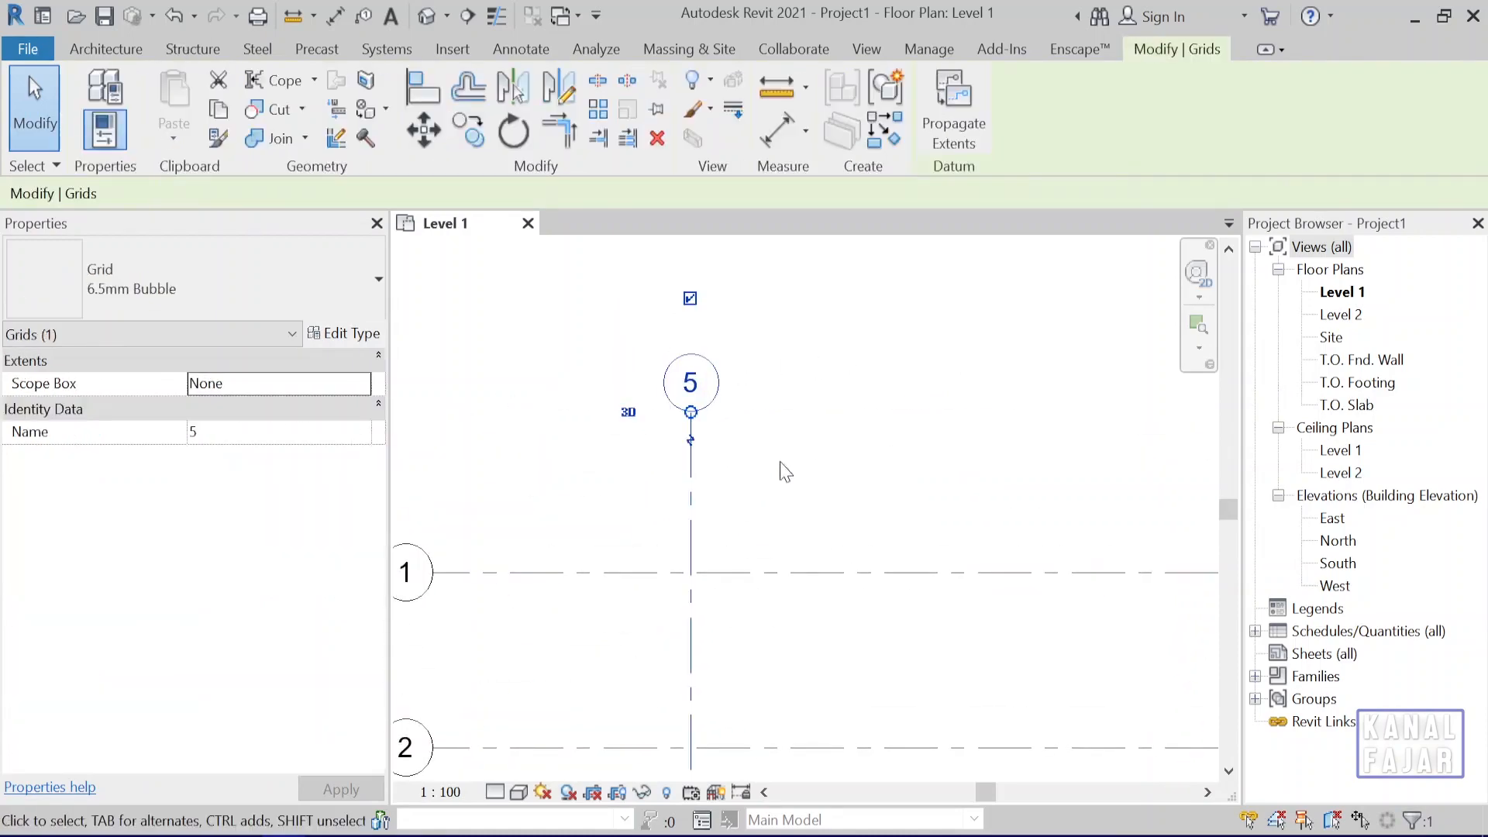
pyautogui.click(690, 387)
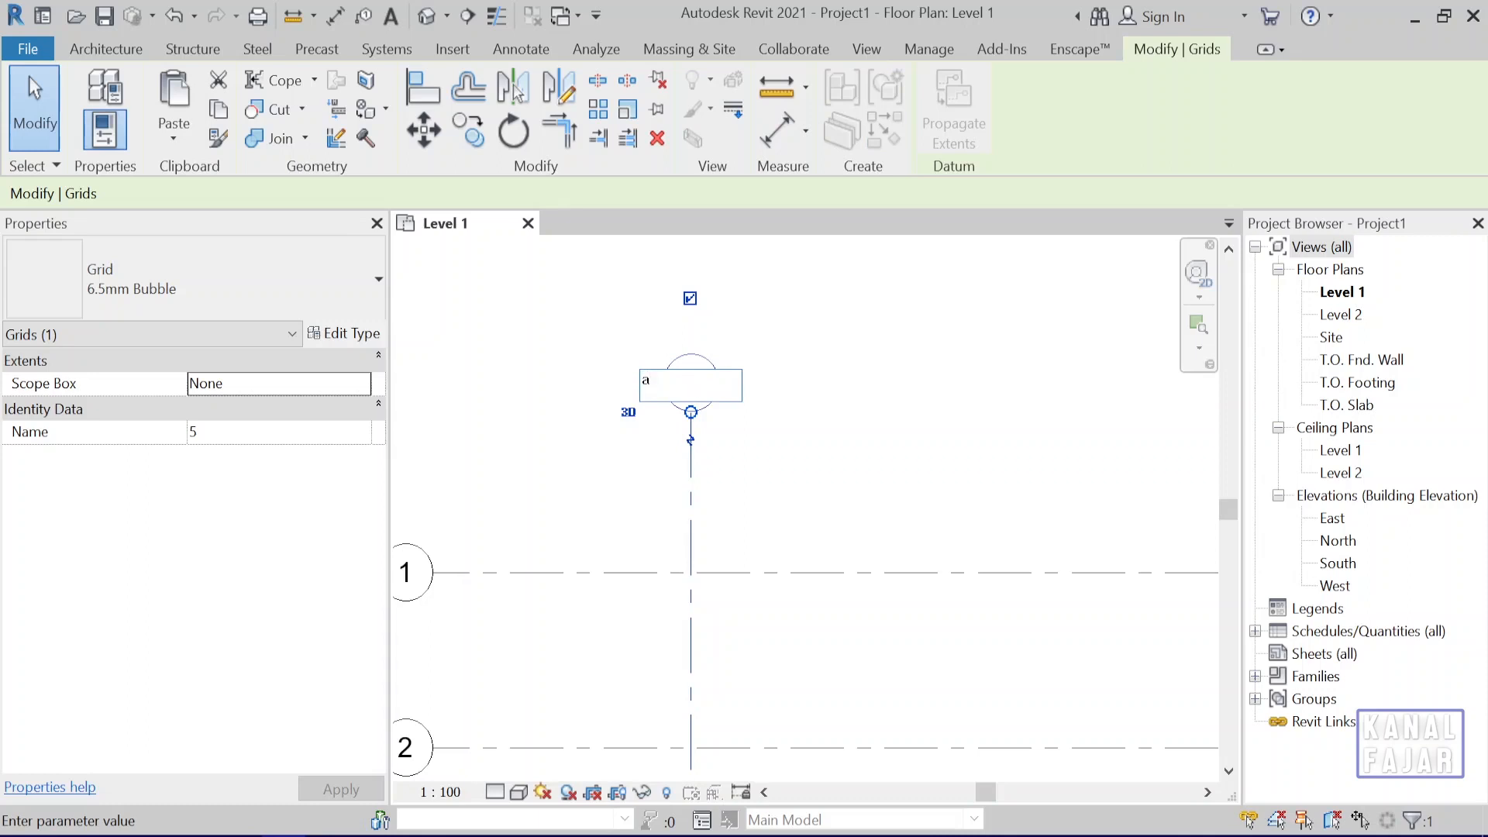
pyautogui.press('Return')
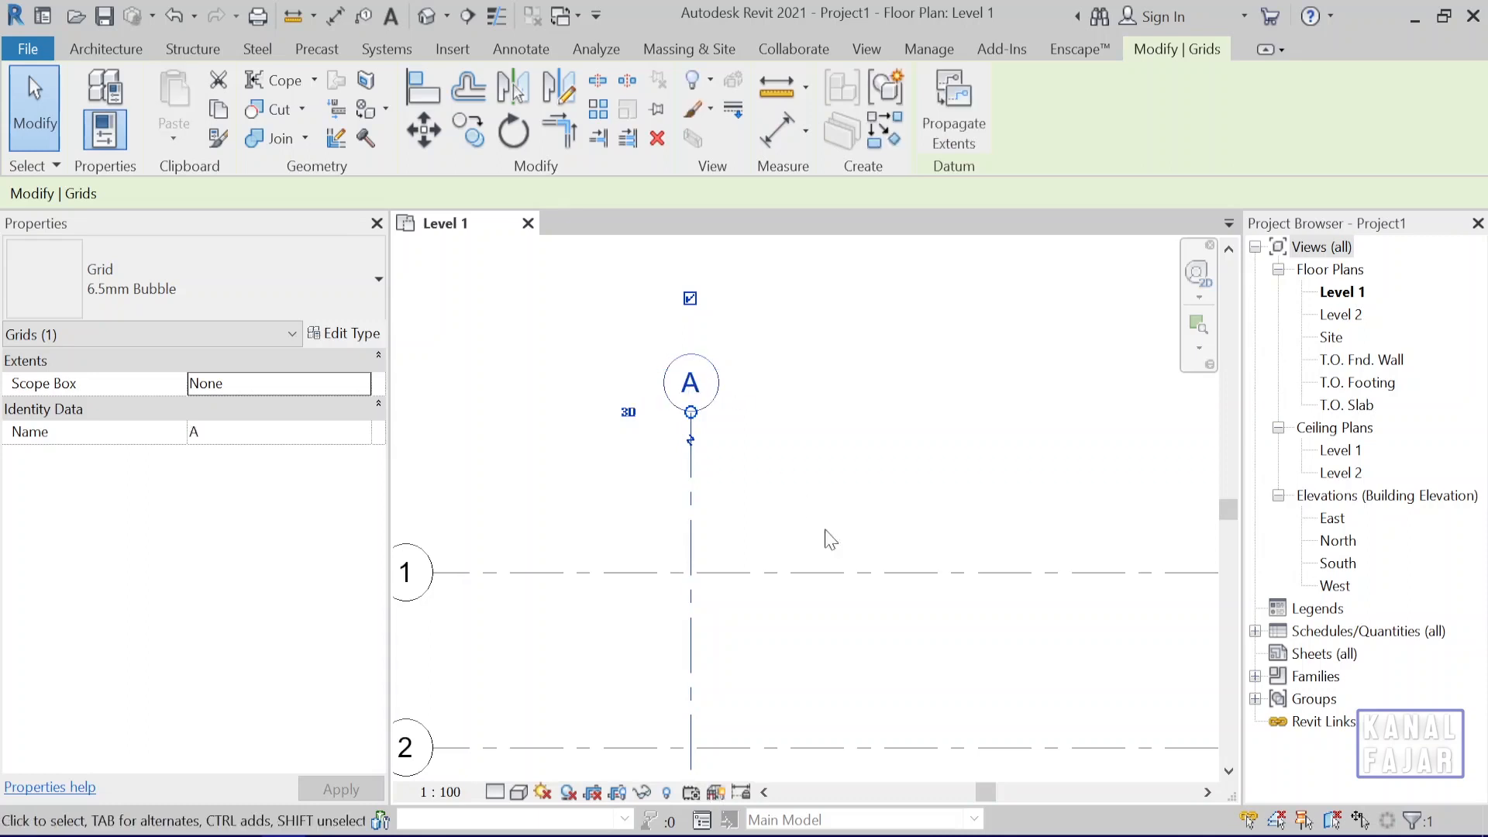
pyautogui.scroll(-3, 827, 535)
pyautogui.moveTo(861, 592); pyautogui.dragTo(752, 374, button='middle')
pyautogui.click(861, 315)
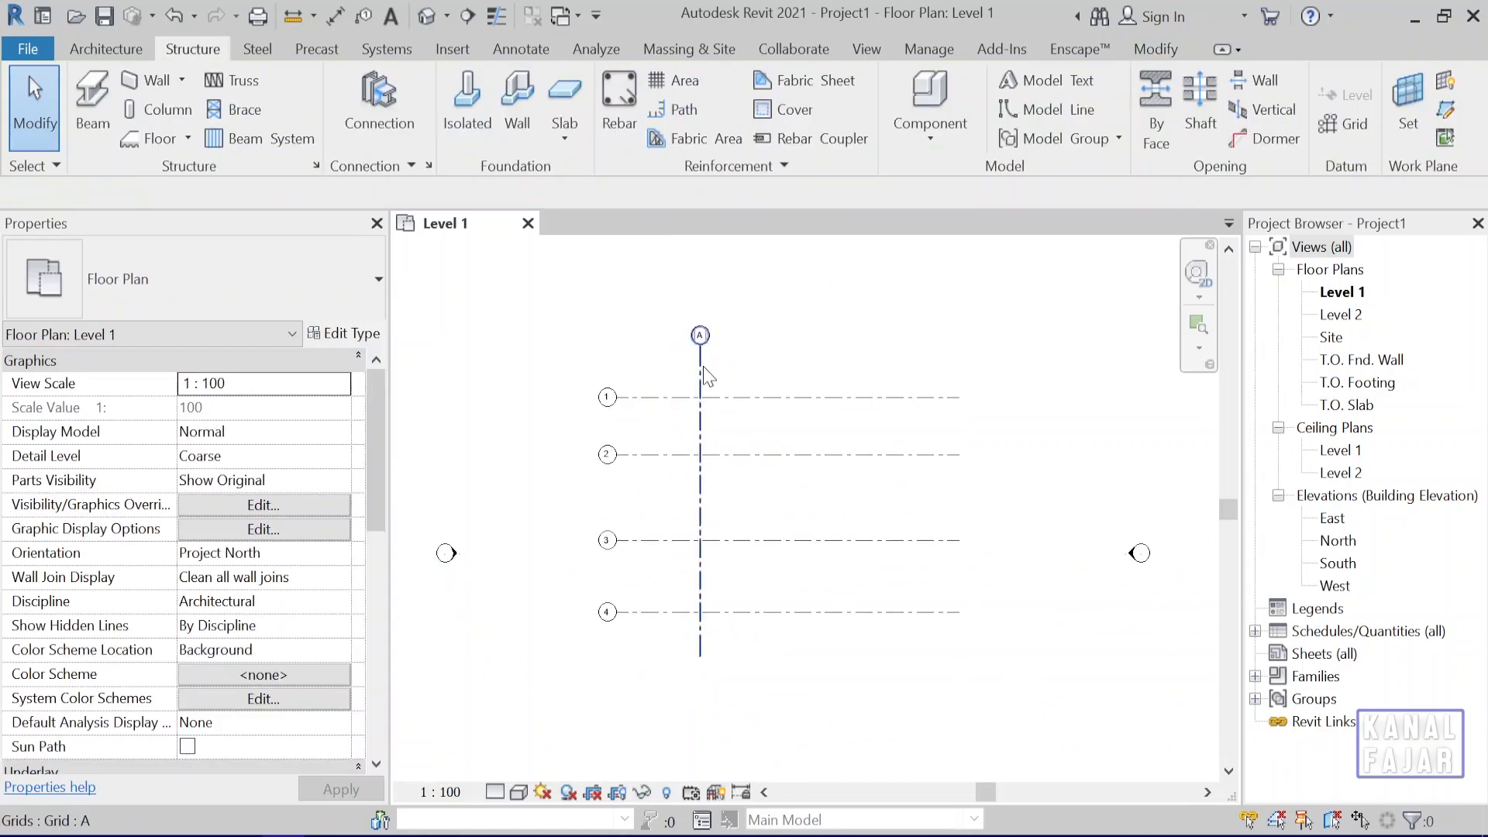
# Copy grid line A horizontally 400 cm to the right.
pyautogui.click(701, 345)
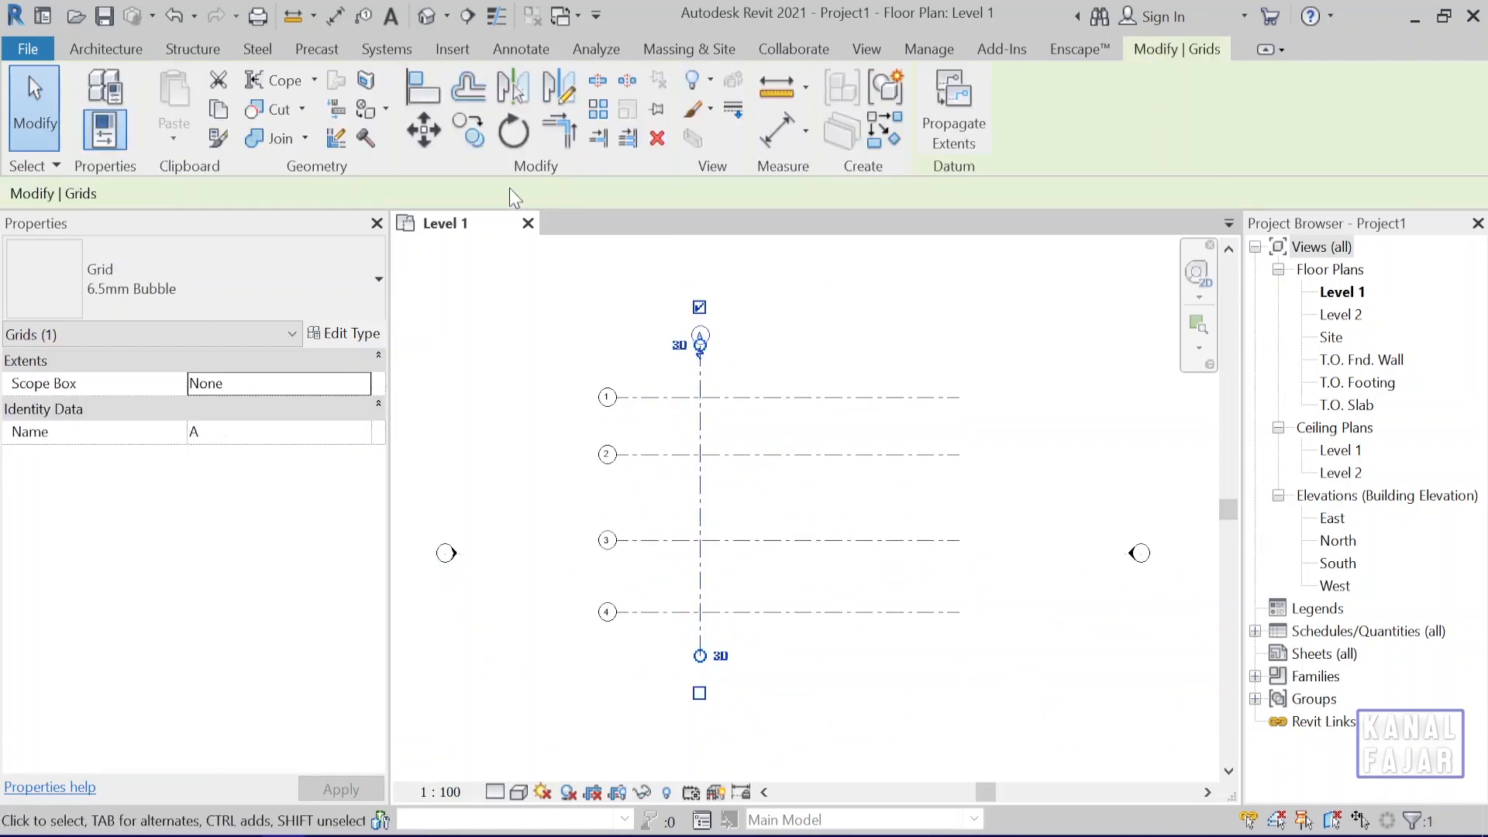
pyautogui.click(468, 131)
pyautogui.click(711, 382)
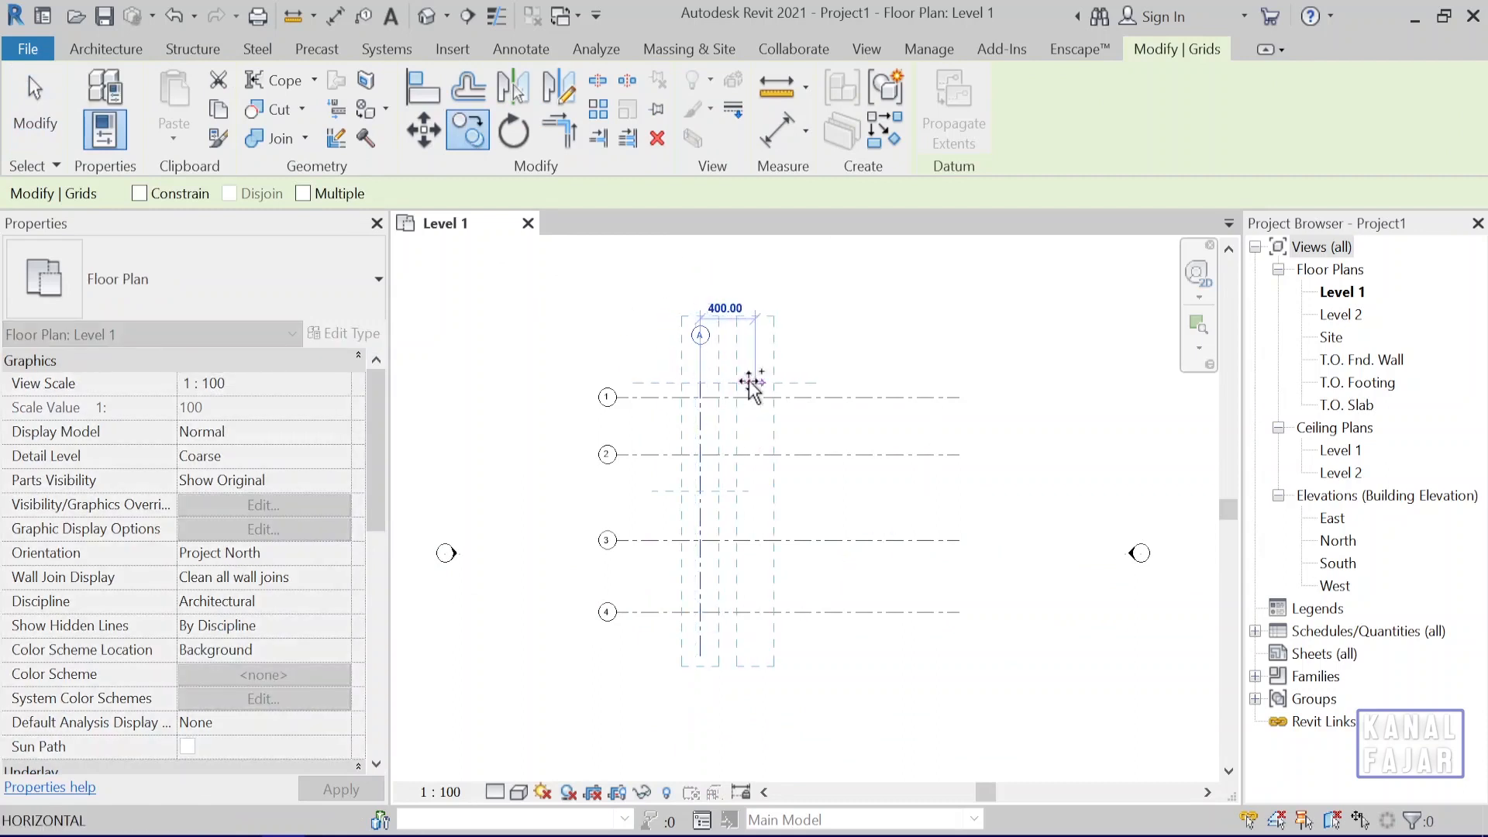
pyautogui.write('4')
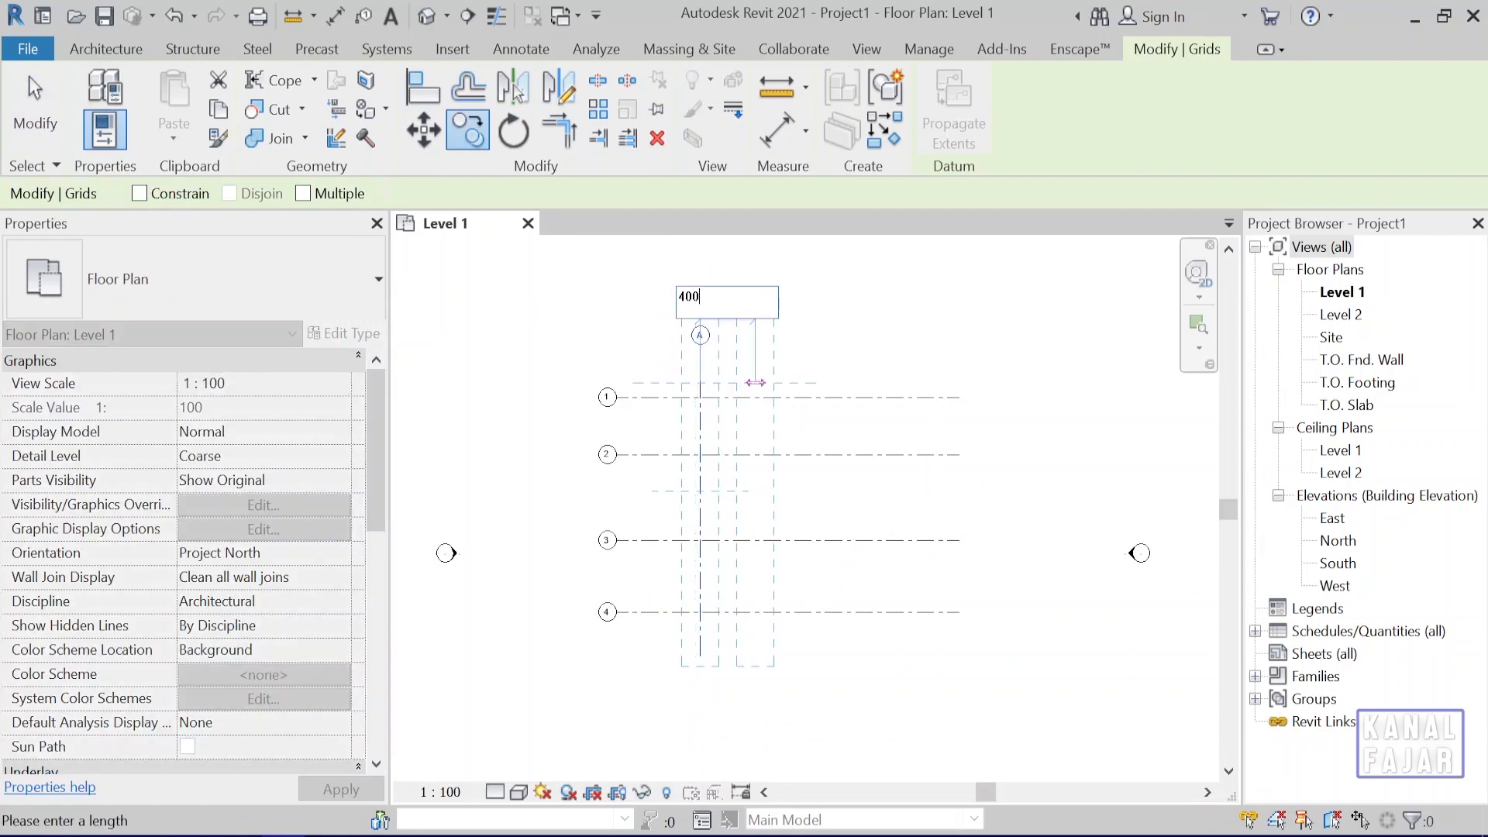
pyautogui.write('00')
pyautogui.press('Return')
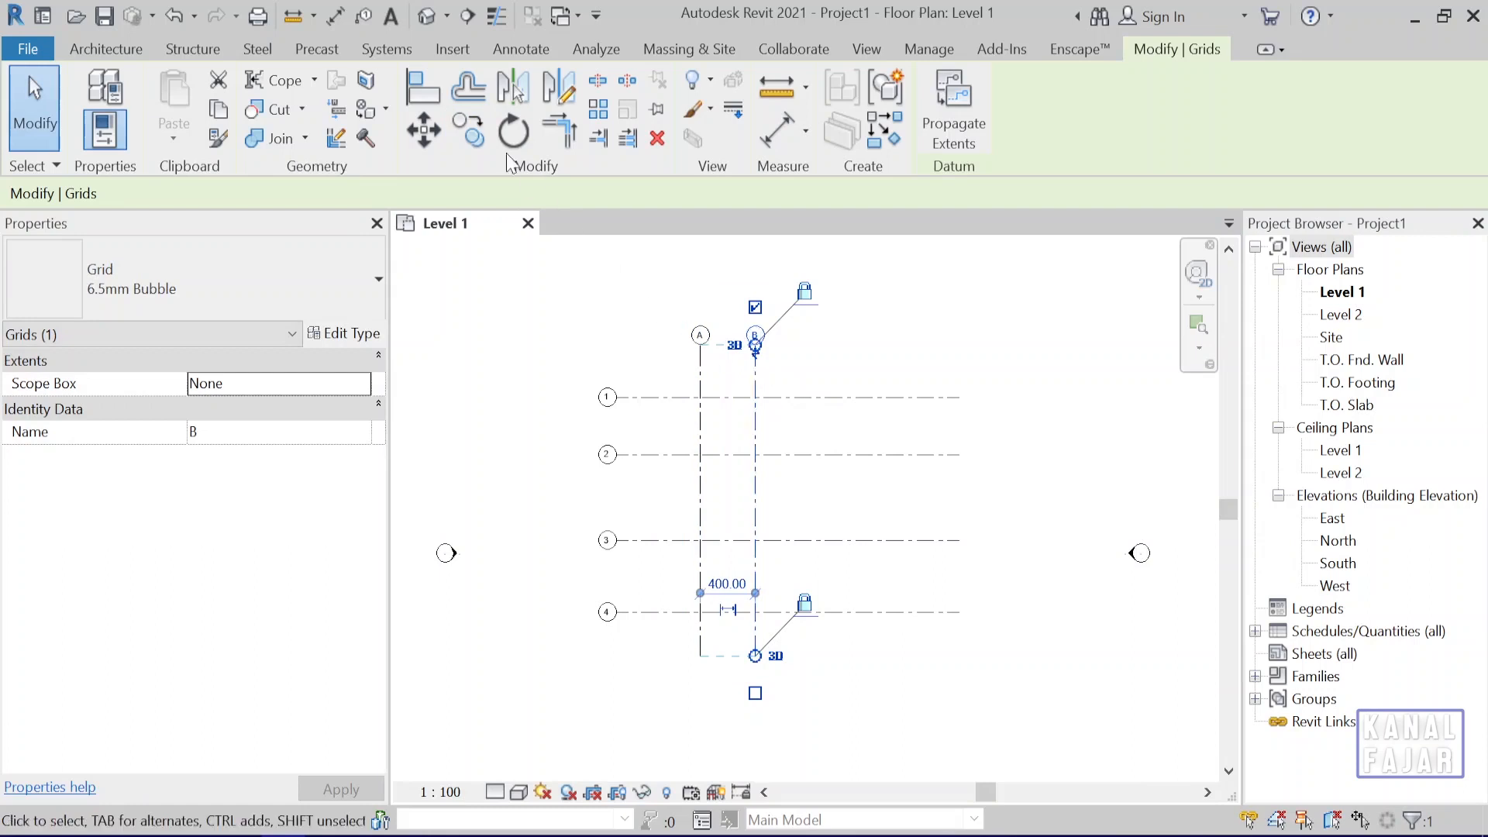
# Copy grid line B horizontally 600 cm to the right.
pyautogui.press('c')
pyautogui.press('o')
pyautogui.click(755, 369)
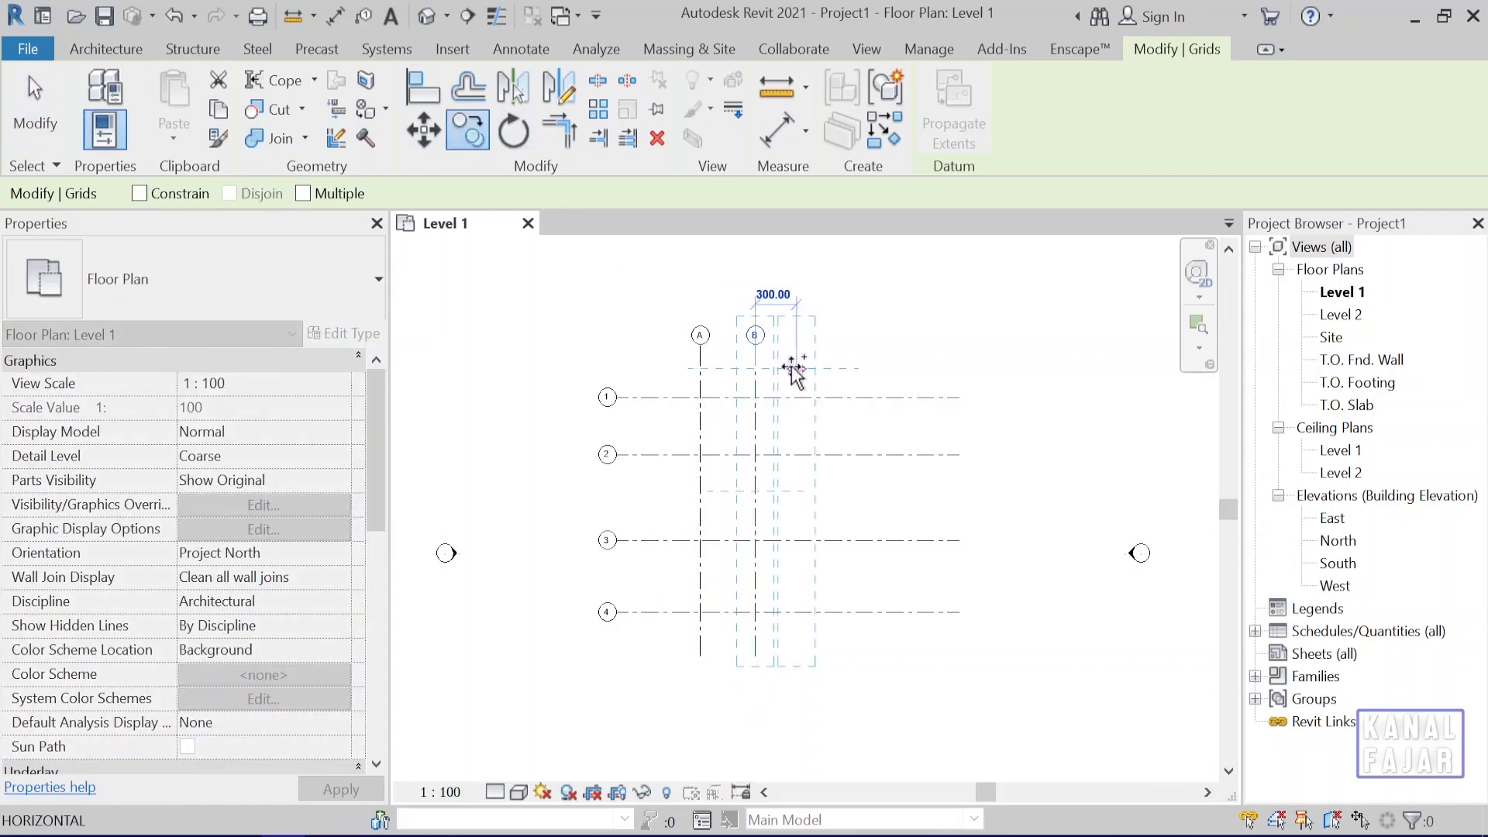
pyautogui.write('6')
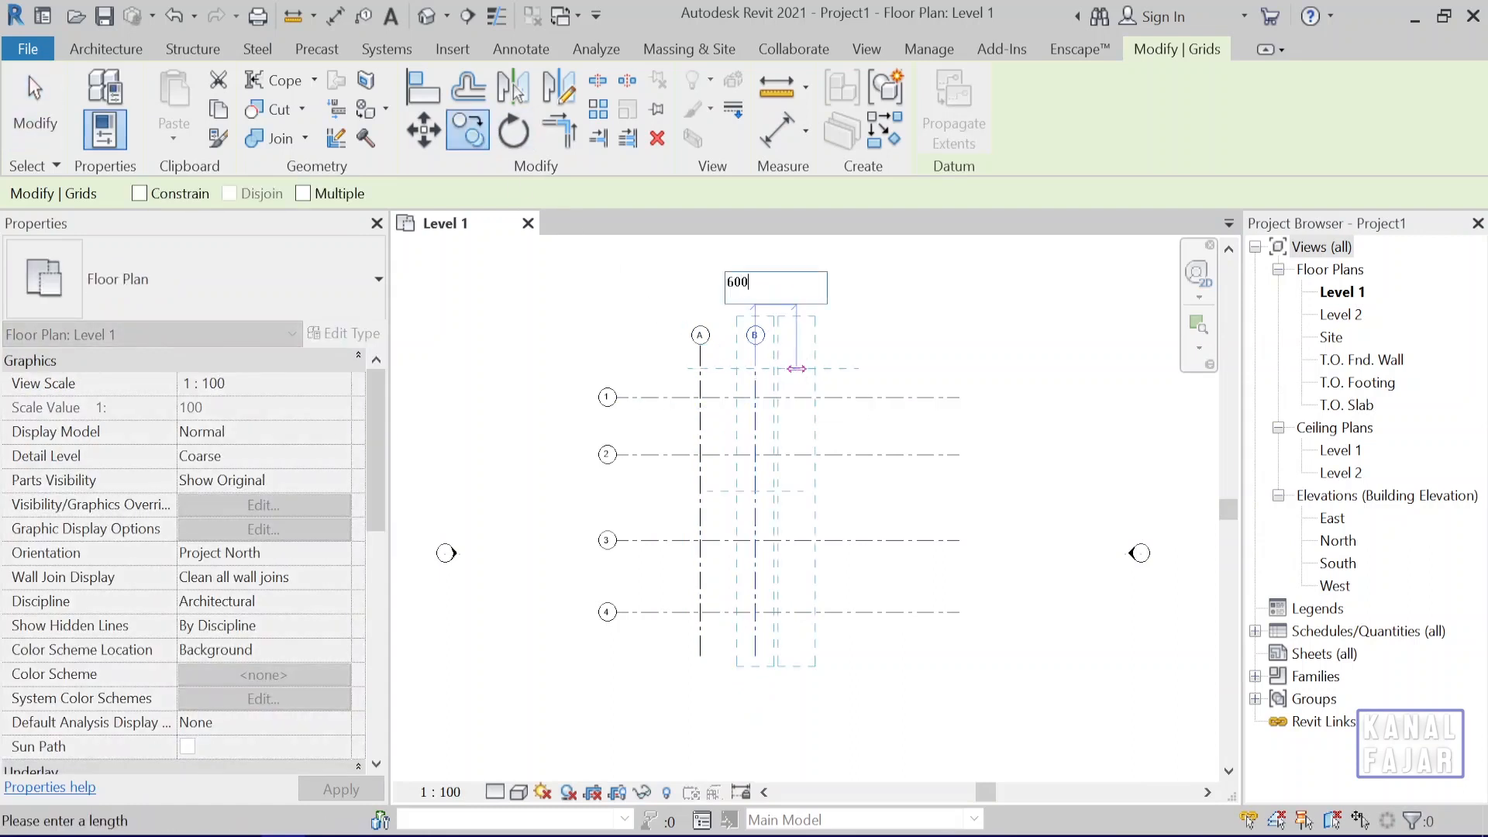
pyautogui.write('00')
pyautogui.press('Return')
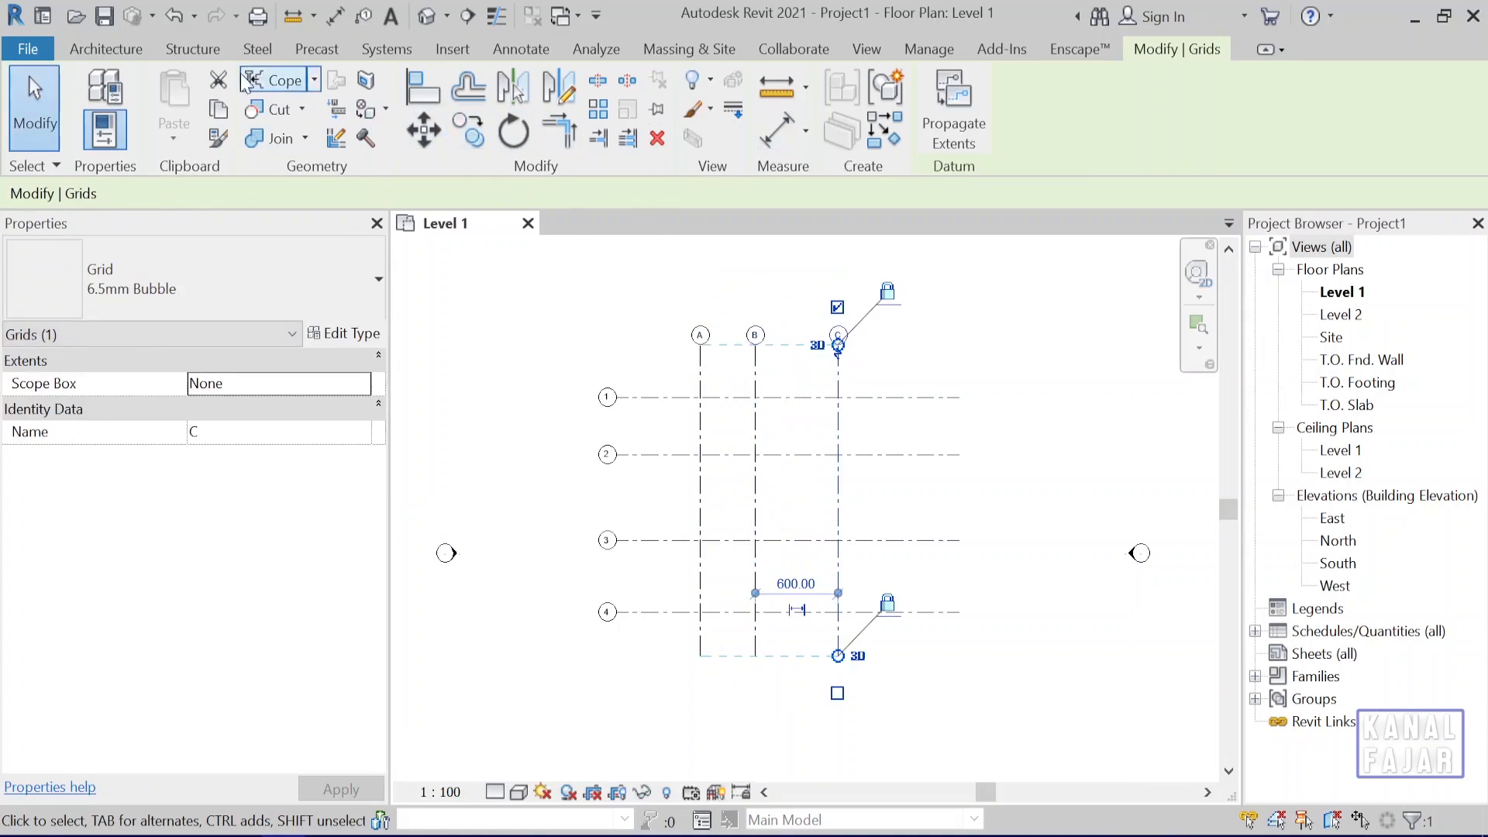
# Place a new vertical grid line offset 200 cm to the right of grid C by picking that line, and end the Grid command.
pyautogui.click(194, 50)
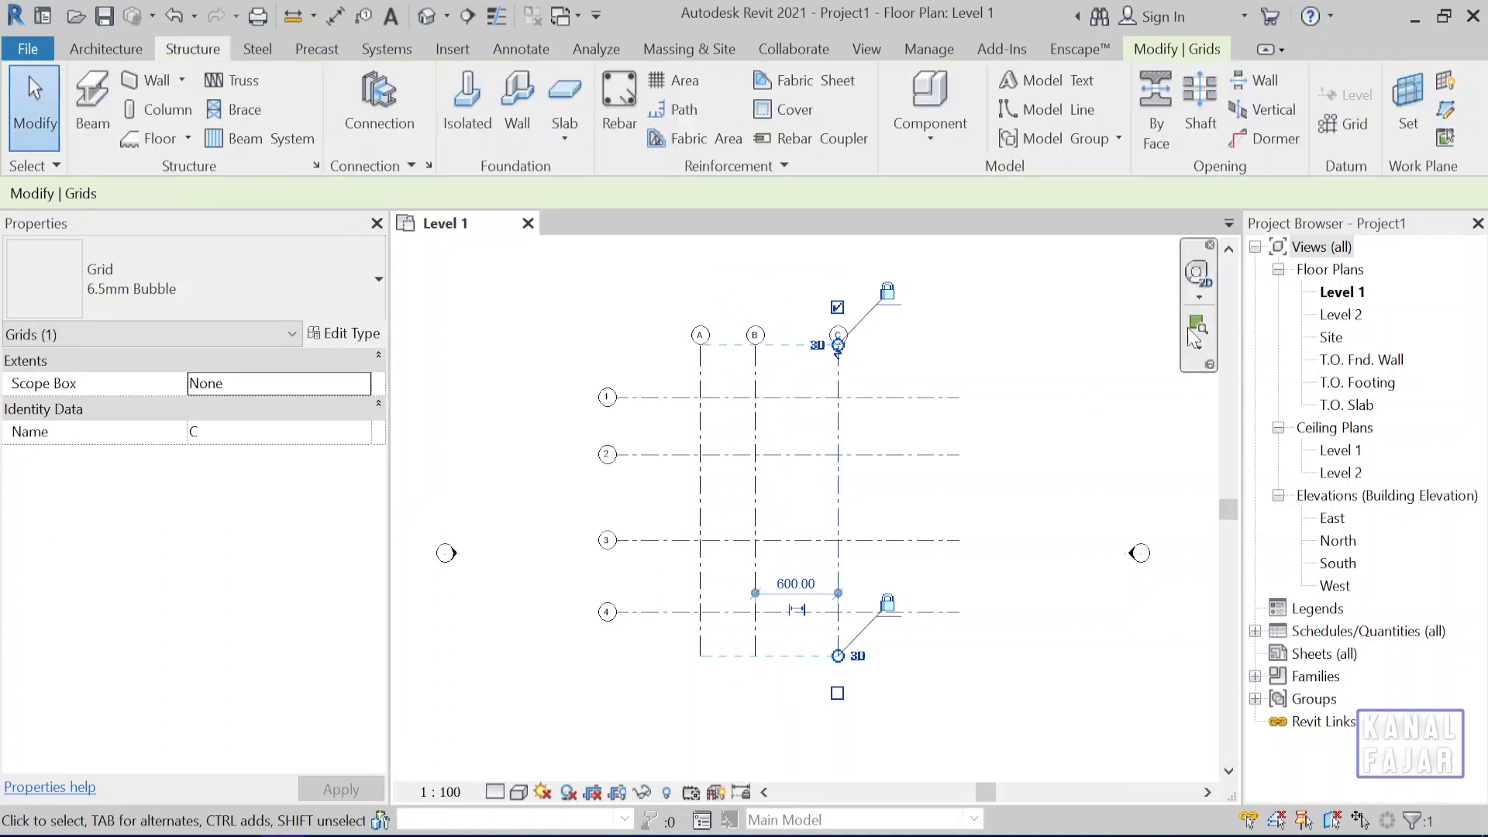
pyautogui.click(1346, 126)
pyautogui.click(1006, 88)
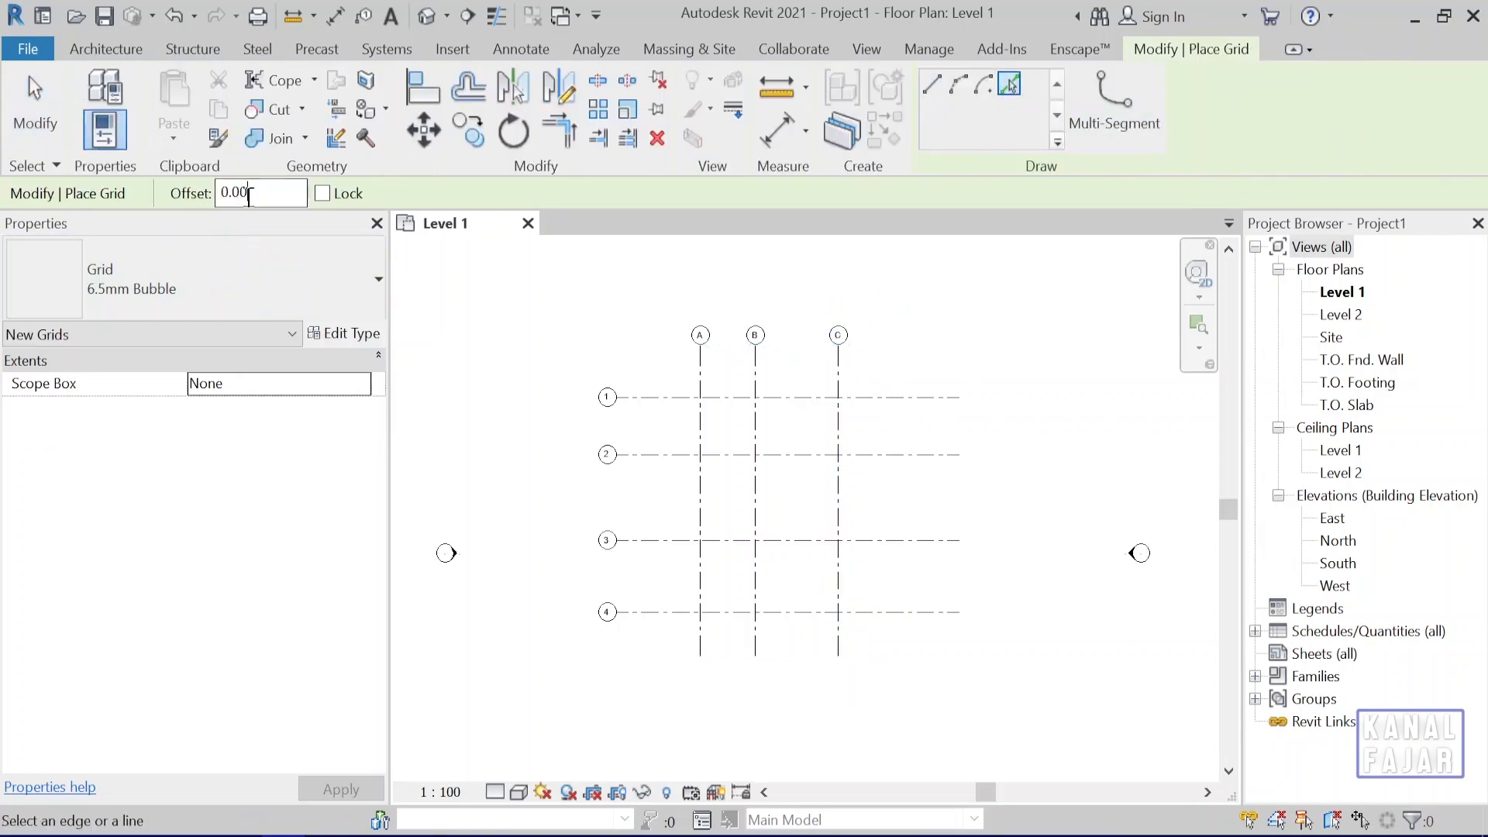
pyautogui.doubleClick(240, 192)
pyautogui.write('200')
pyautogui.click(851, 383)
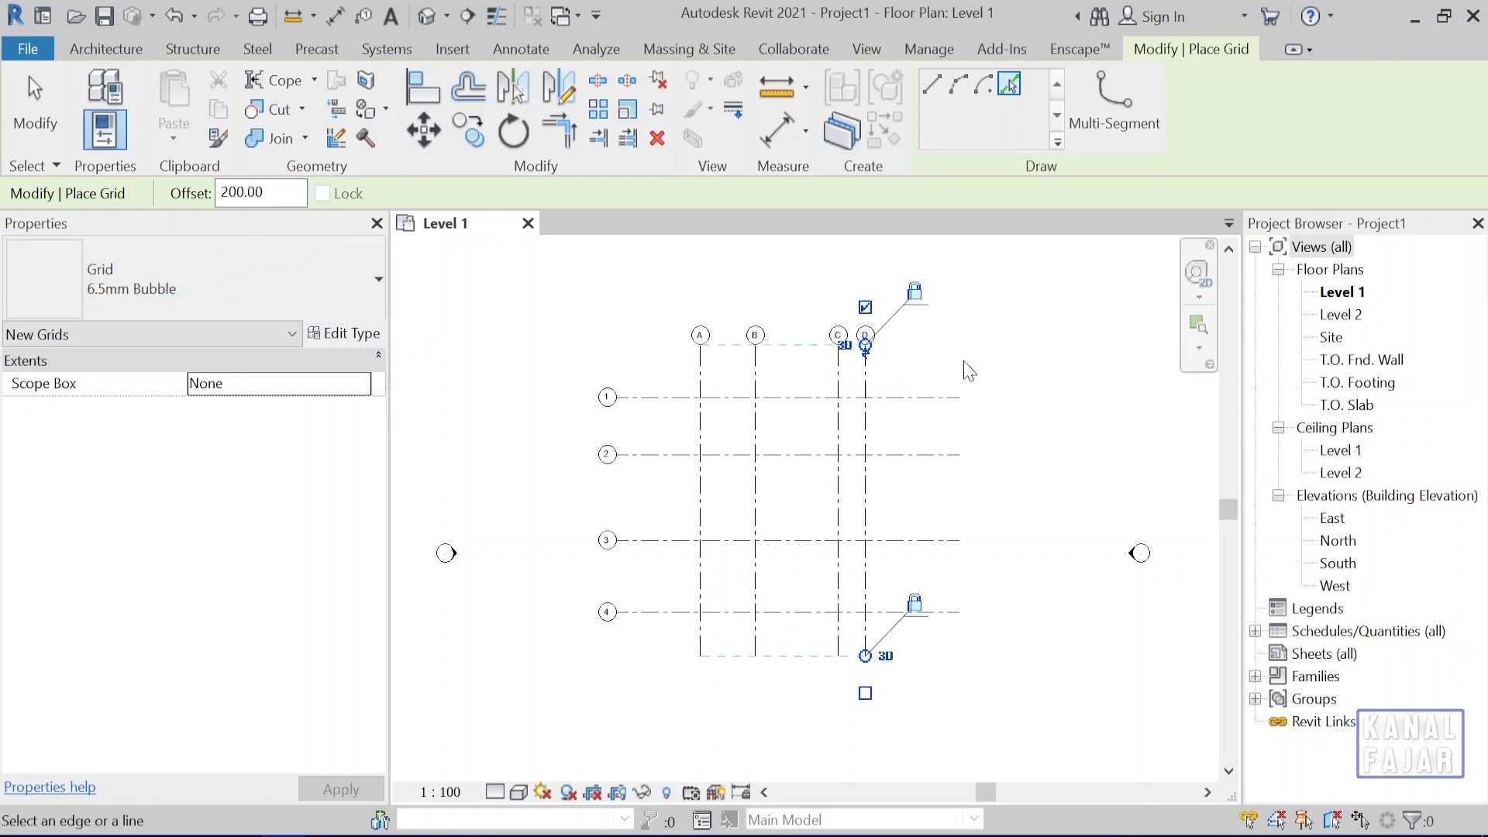
pyautogui.scroll(2, 969, 372)
pyautogui.press('Escape')
pyautogui.press('Escape')
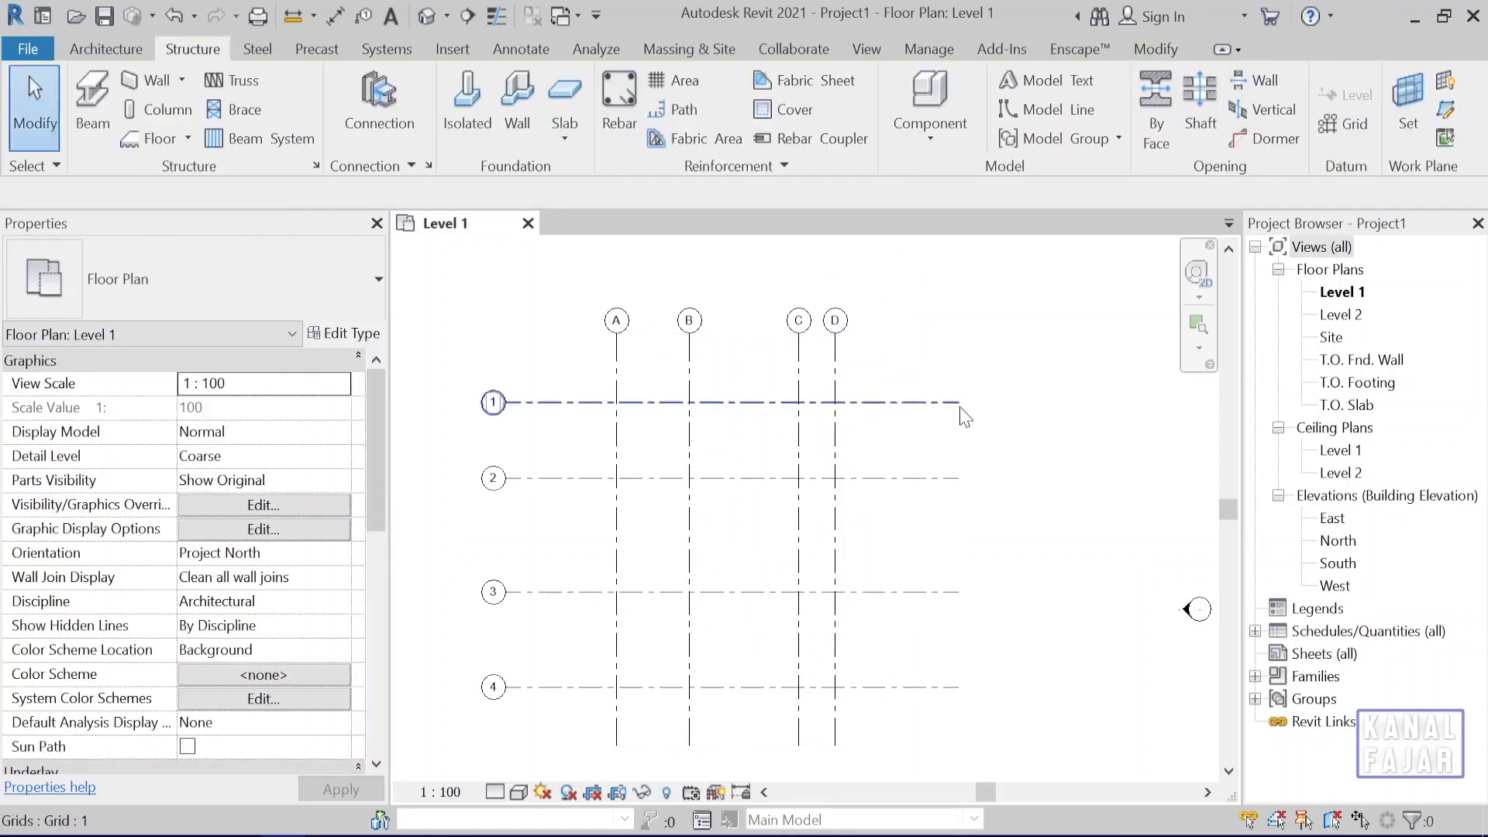
pyautogui.moveTo(973, 415)
pyautogui.mouseDown(button='middle')
pyautogui.moveTo(1003, 442)
pyautogui.moveTo(997, 425)
pyautogui.mouseUp(button='middle')
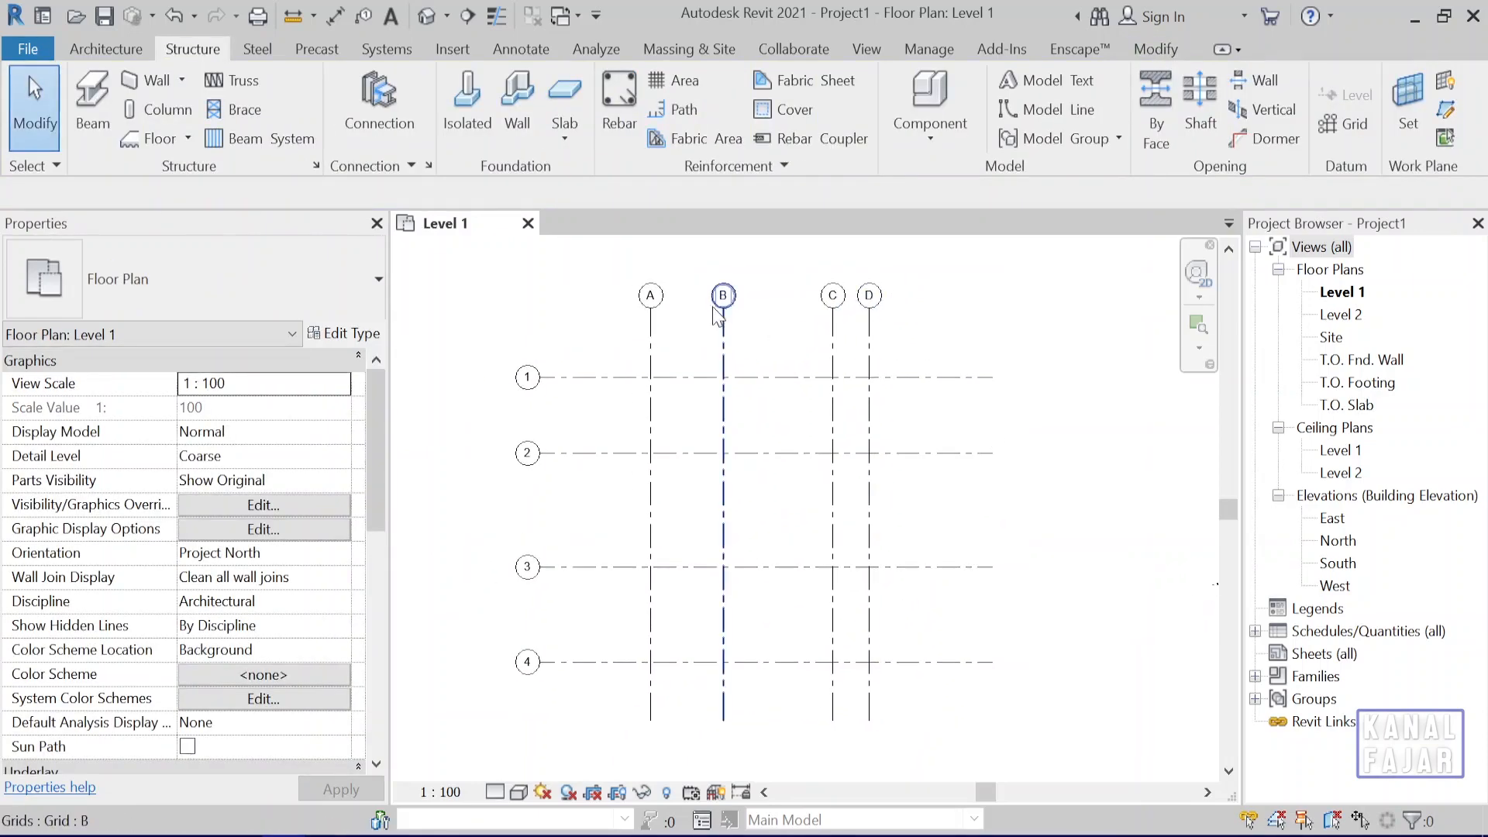
pyautogui.moveTo(612, 260); pyautogui.dragTo(971, 388)
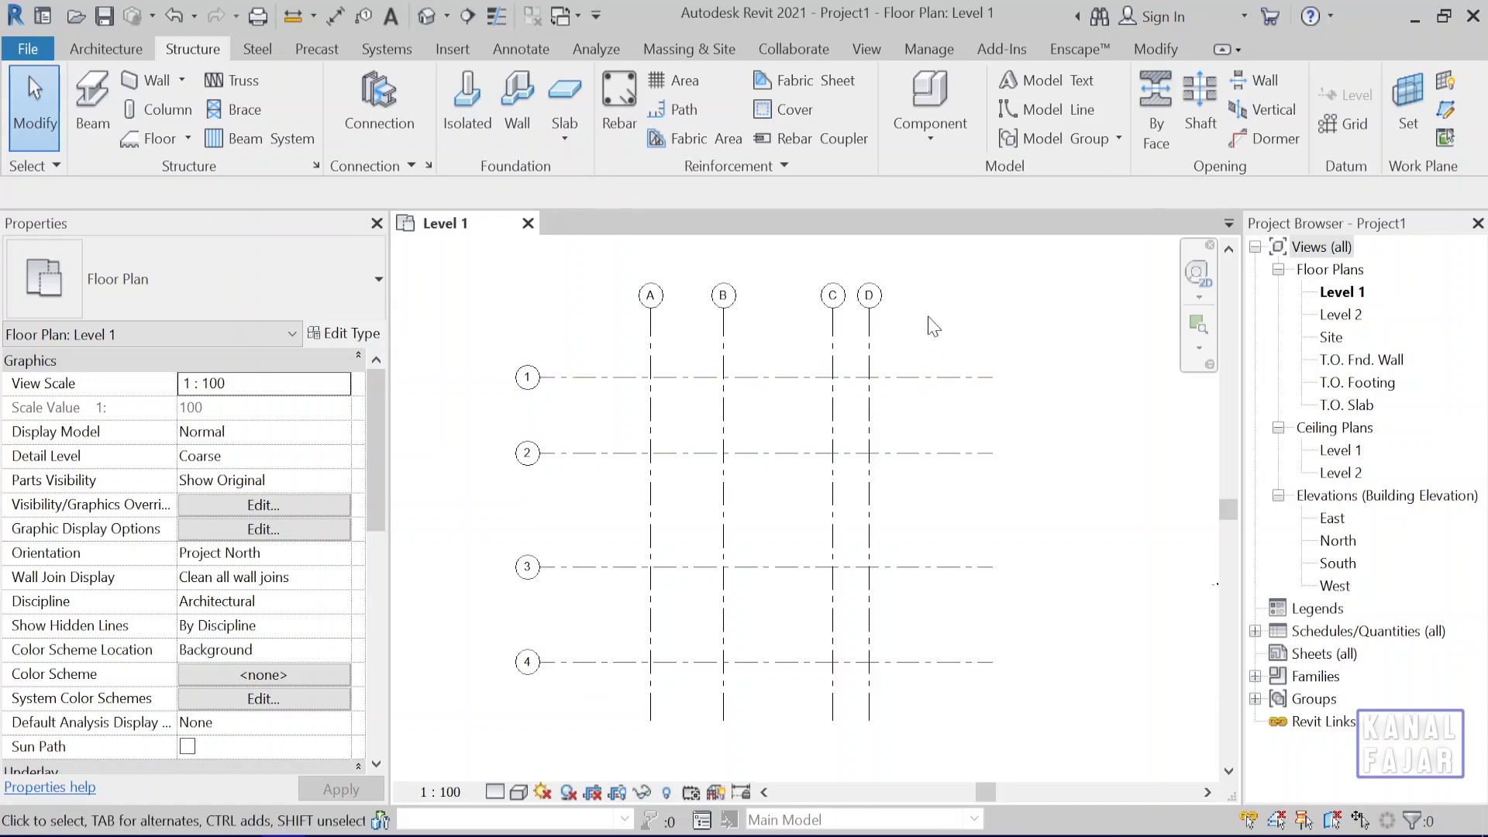
pyautogui.moveTo(928, 315); pyautogui.dragTo(579, 282)
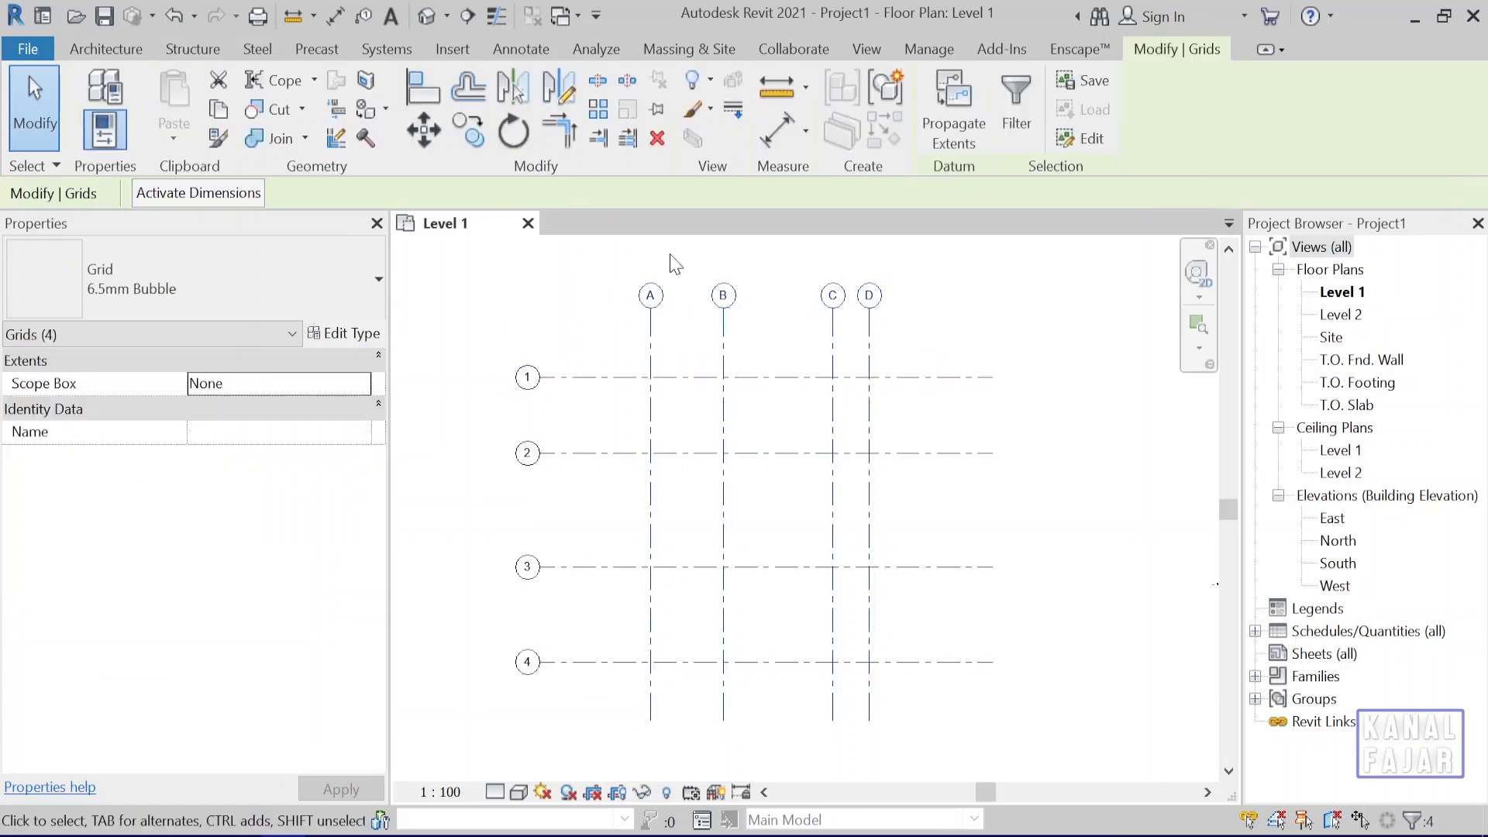
pyautogui.click(919, 253)
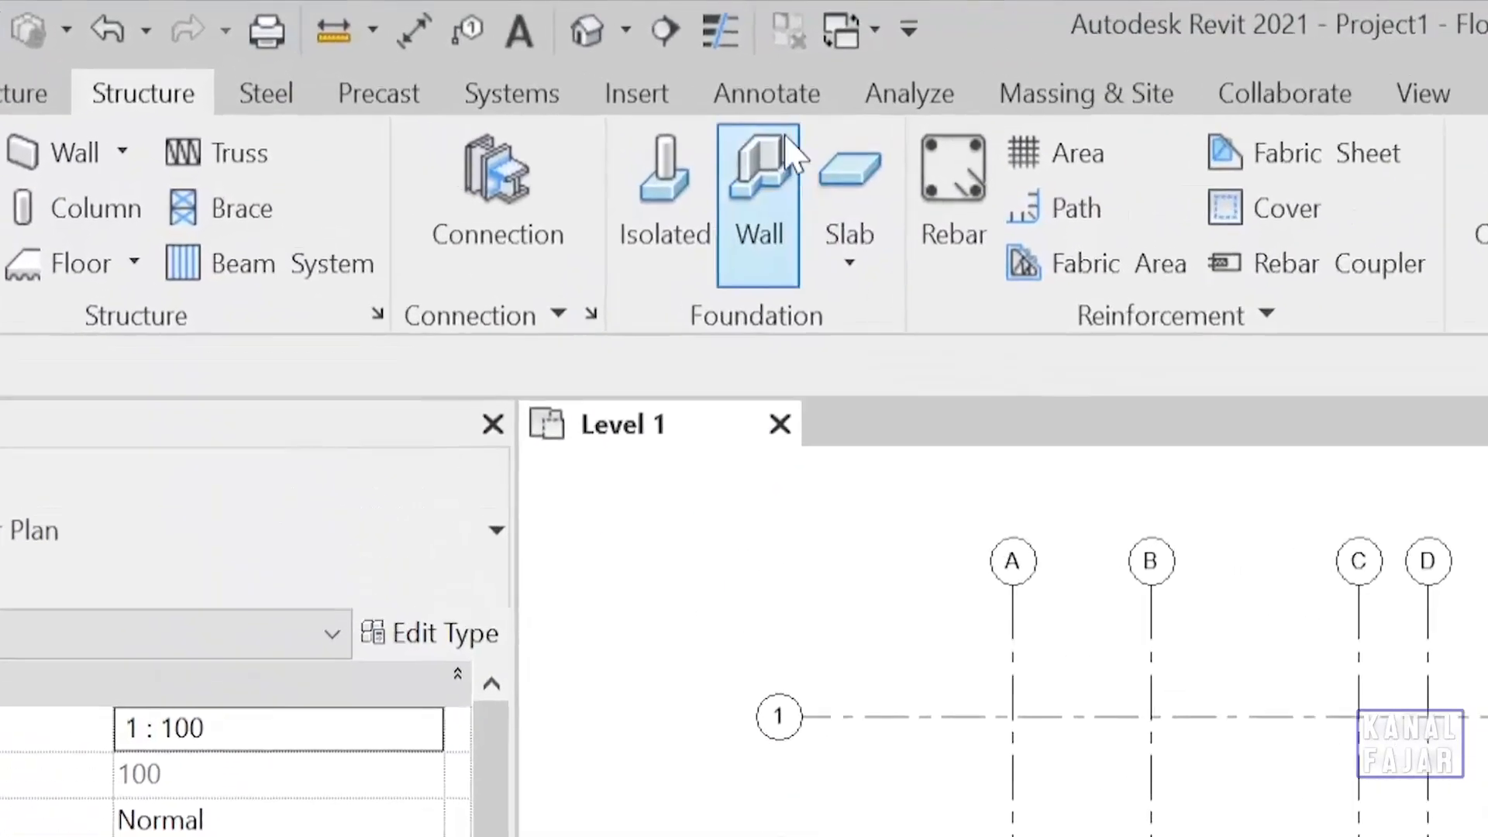
pyautogui.click(795, 109)
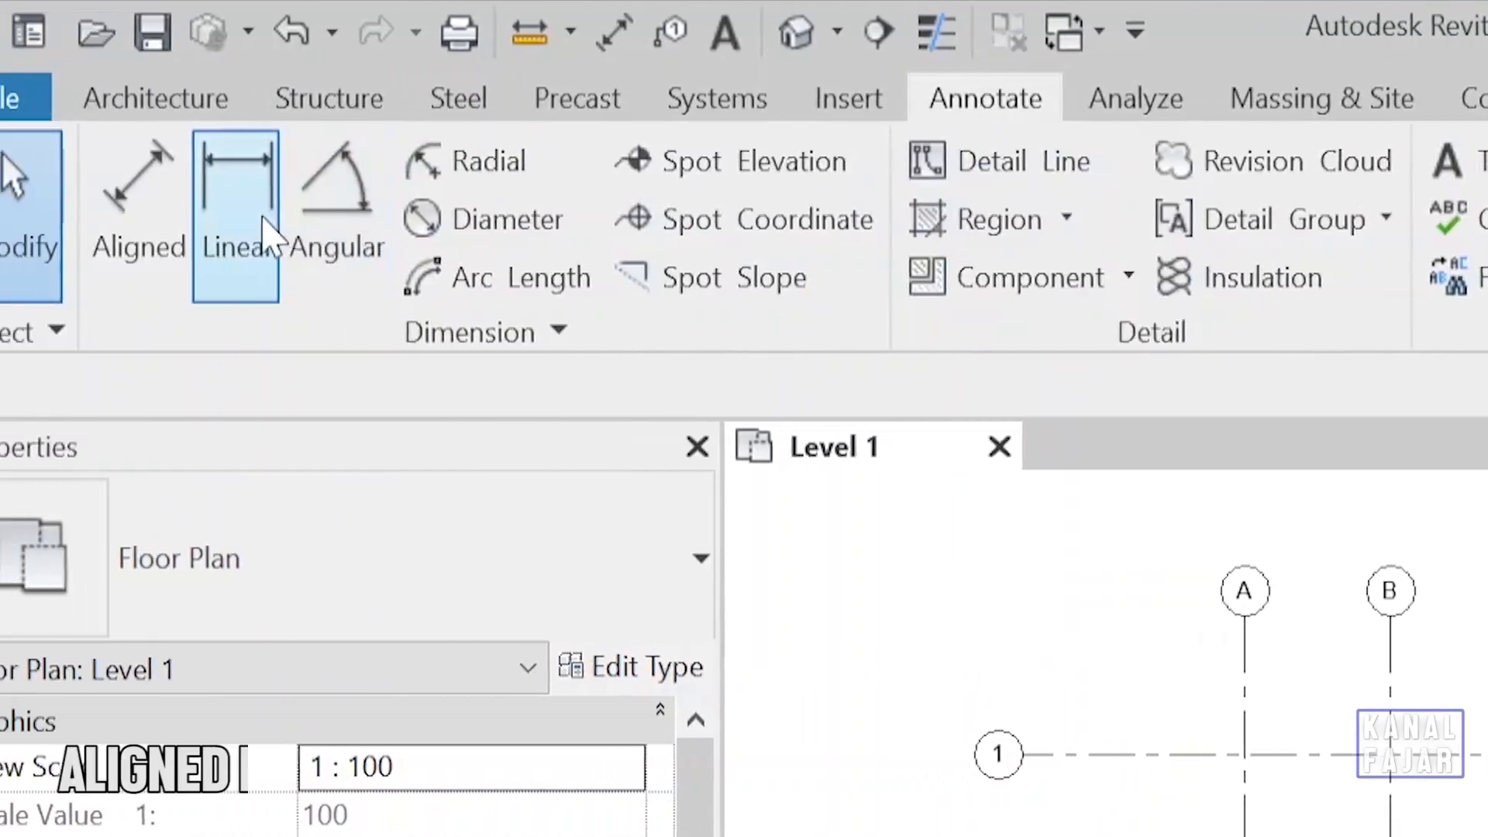
pyautogui.click(232, 246)
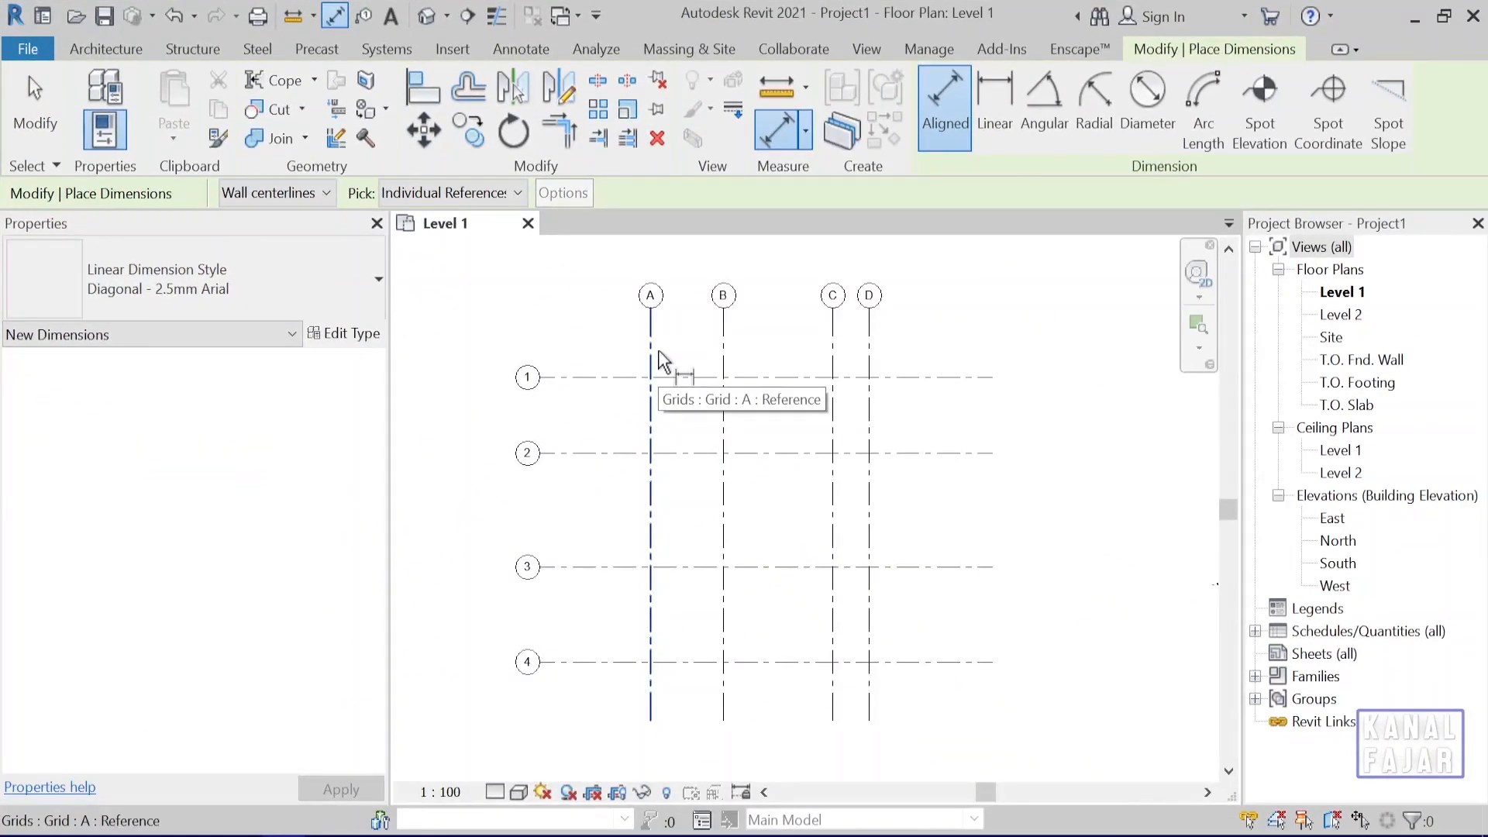
pyautogui.press('Escape')
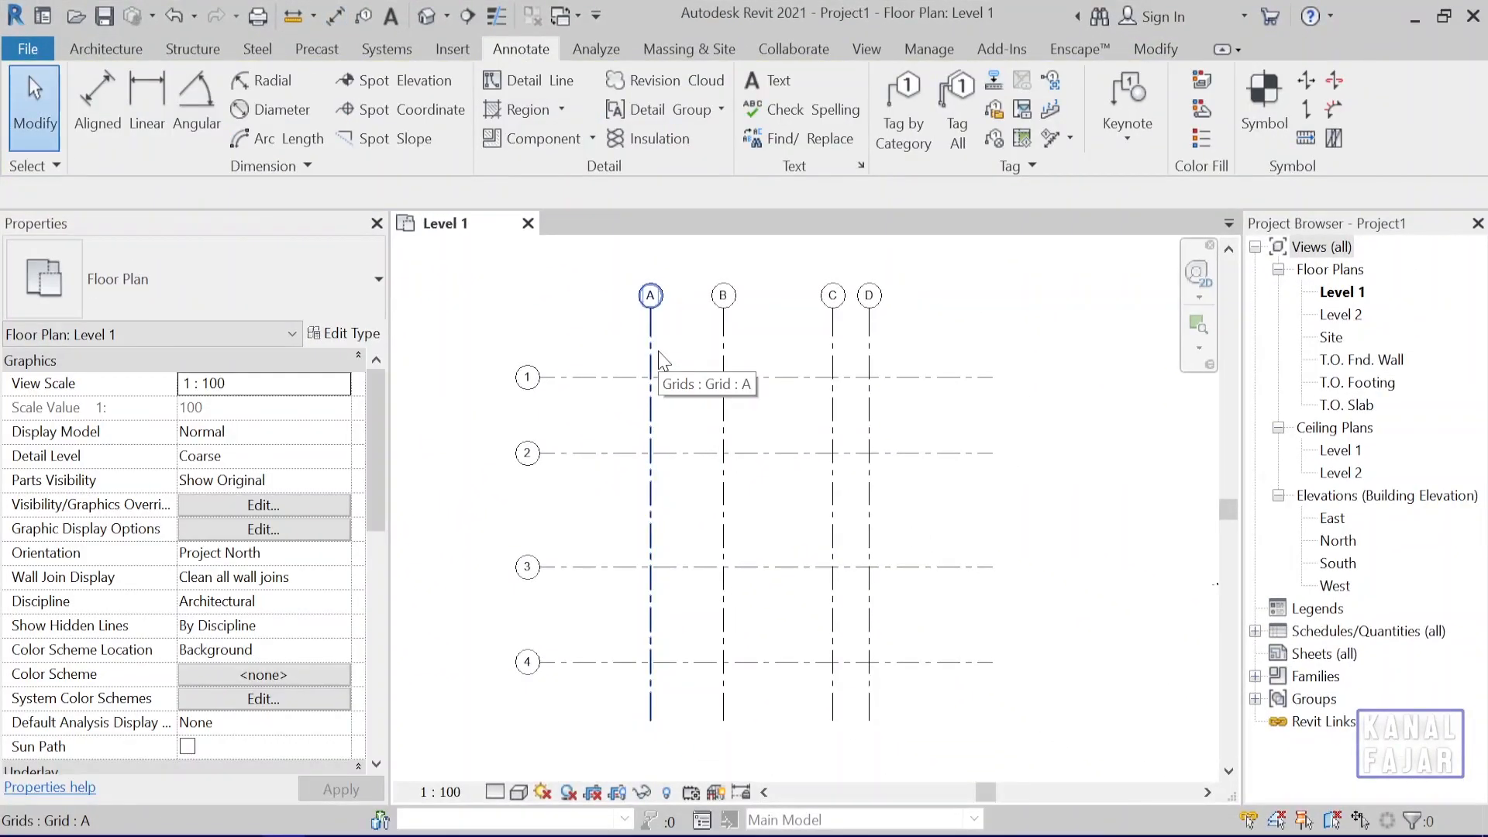
# Add a continuous aligned dimension string across horizontal grids 1, 2, 3 and 4, between their bubbles and grid A.
pyautogui.press('d')
pyautogui.press('i')
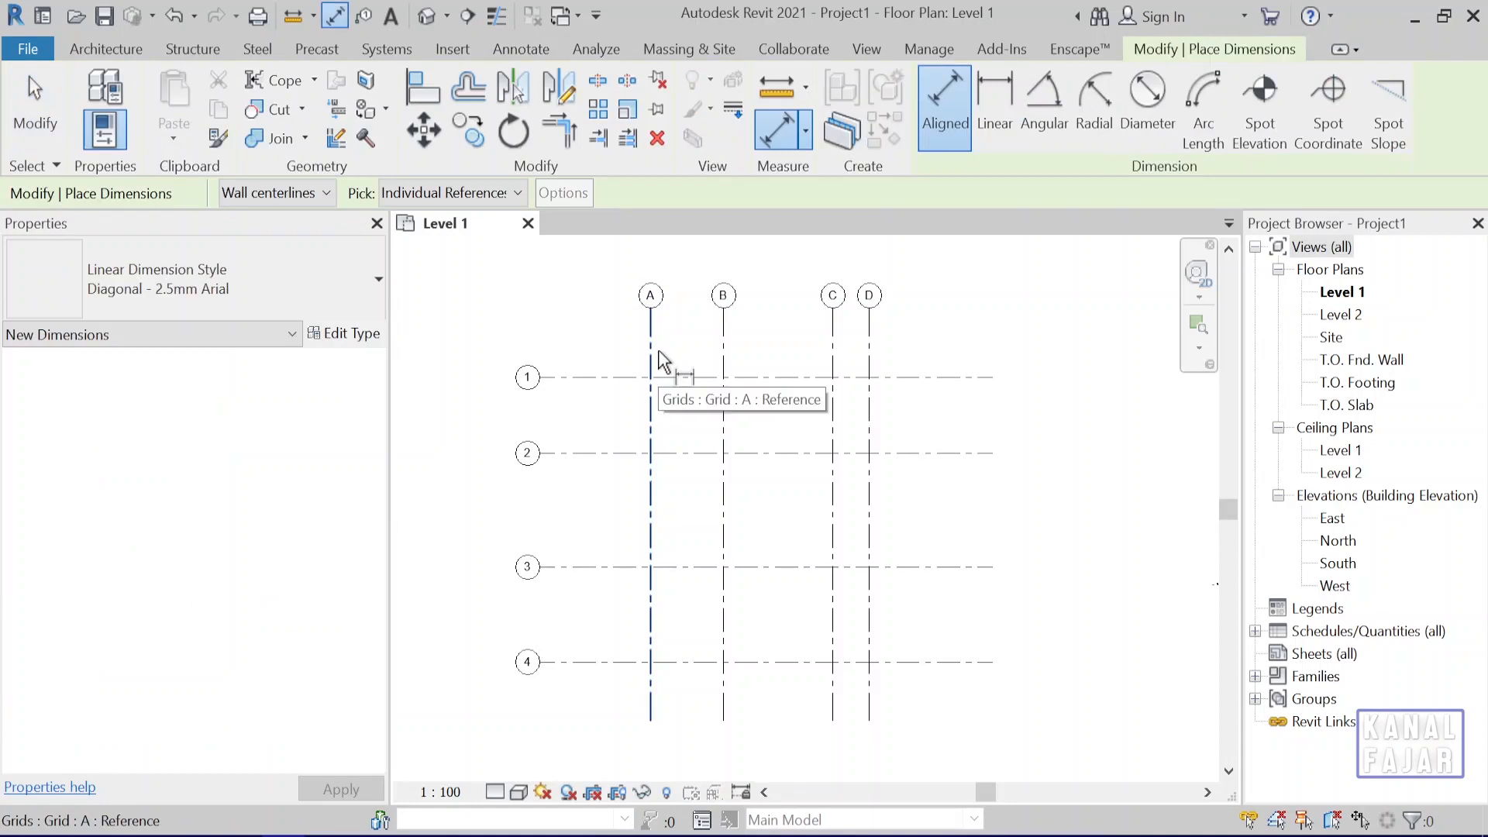
pyautogui.click(599, 379)
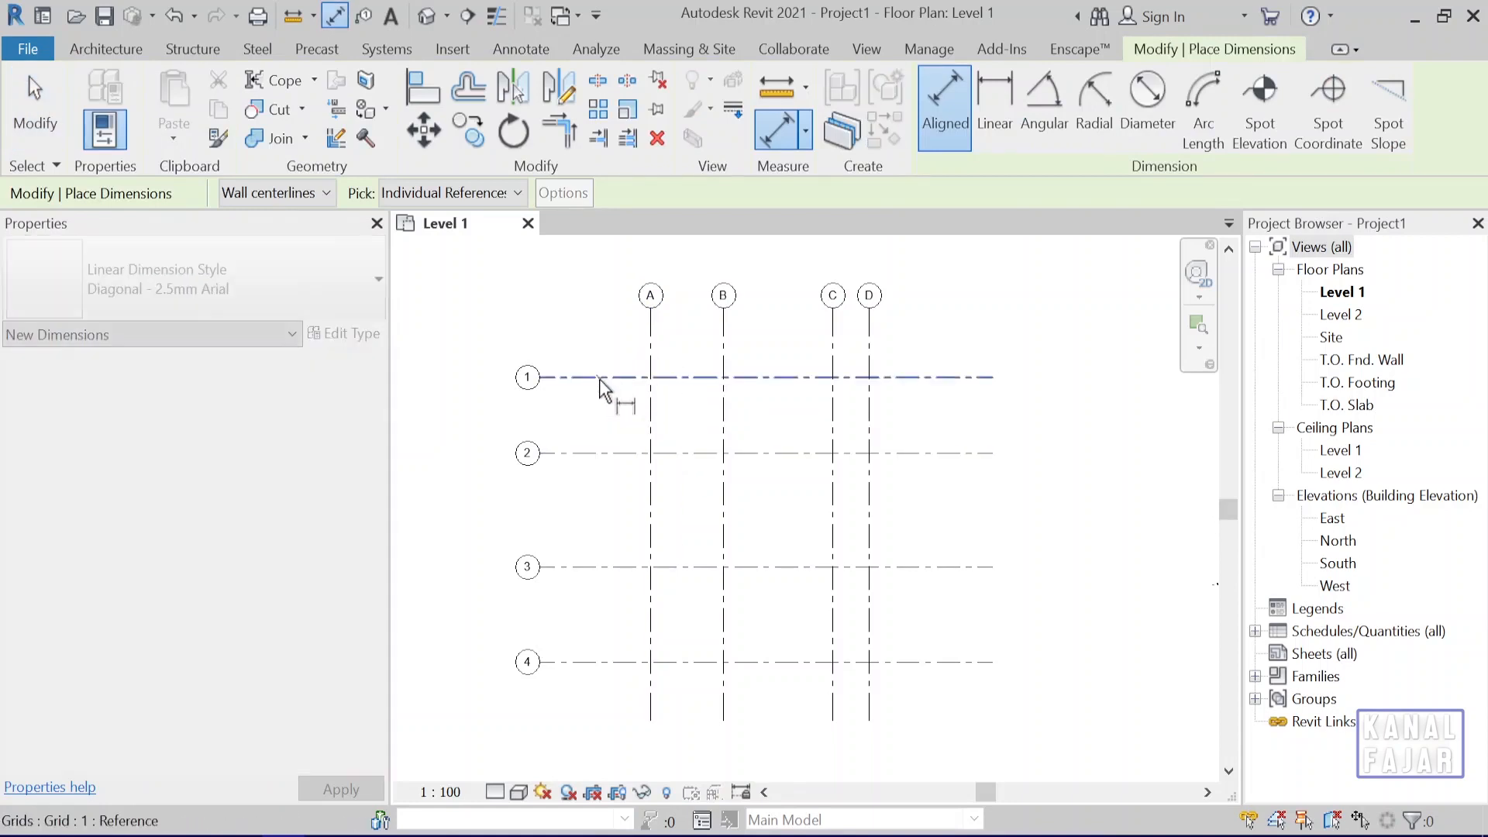
pyautogui.click(603, 453)
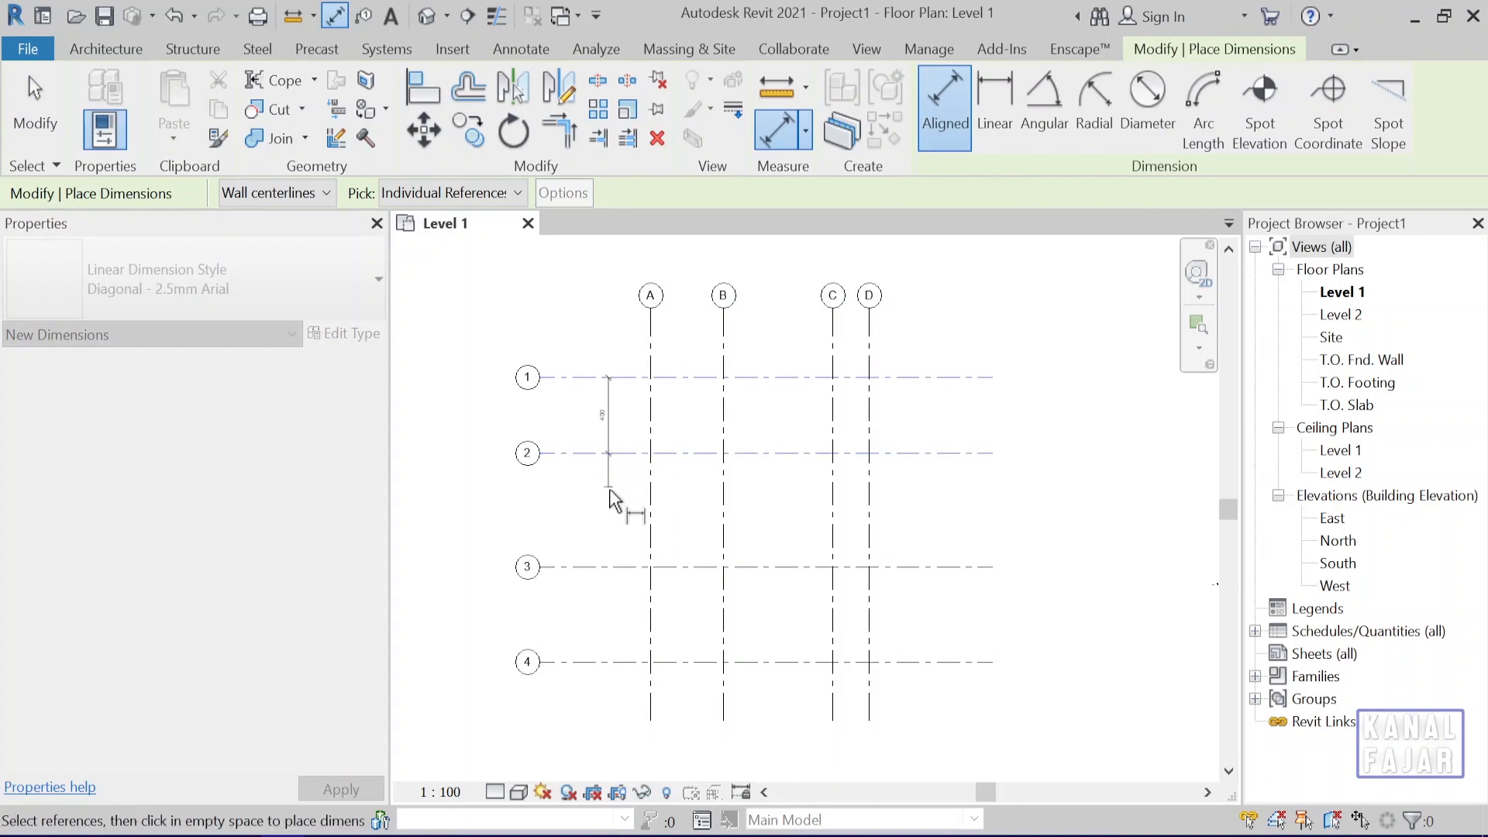
pyautogui.click(605, 568)
pyautogui.click(604, 662)
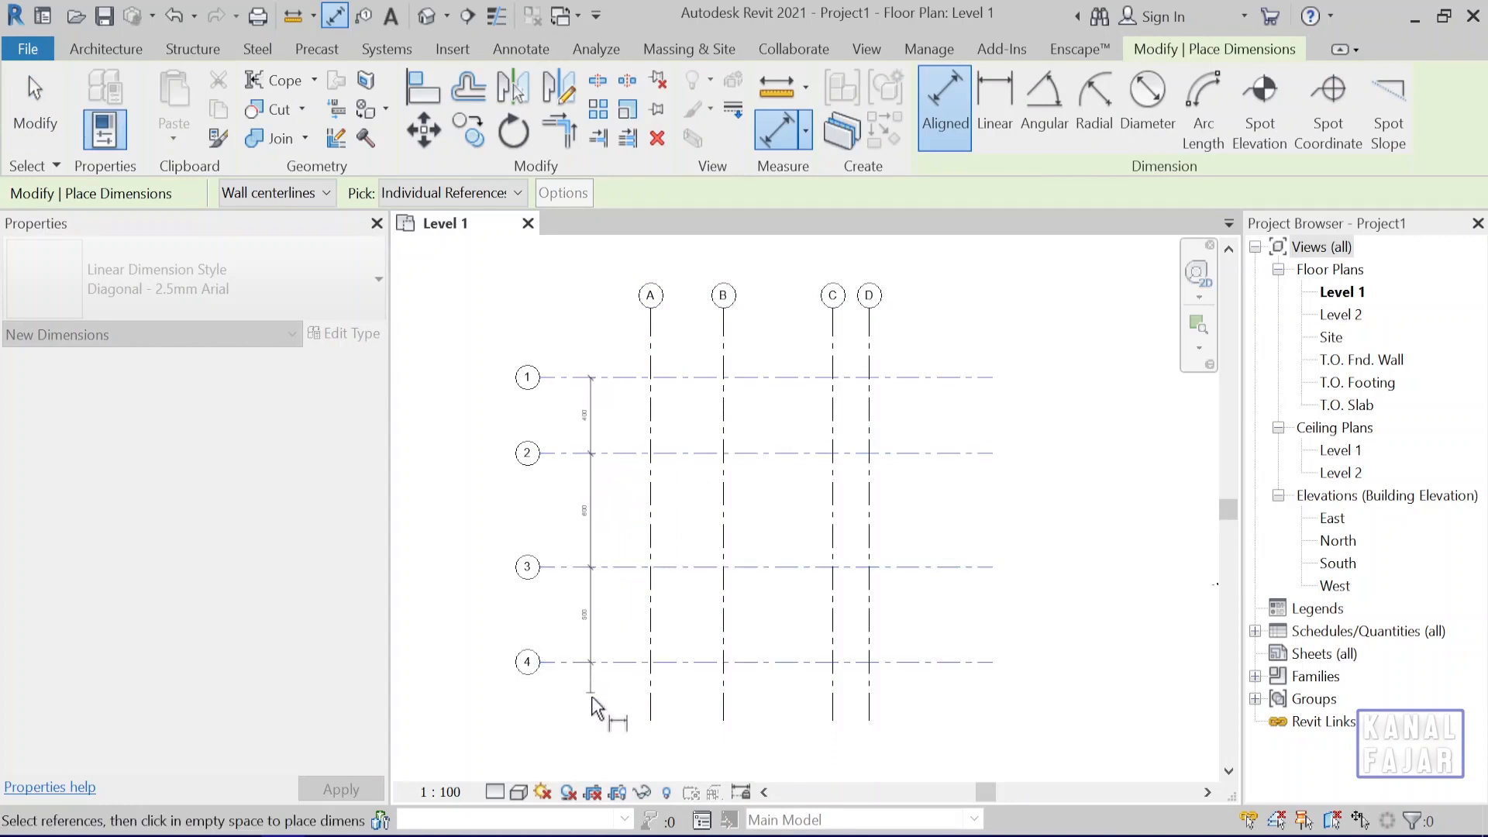
pyautogui.click(604, 767)
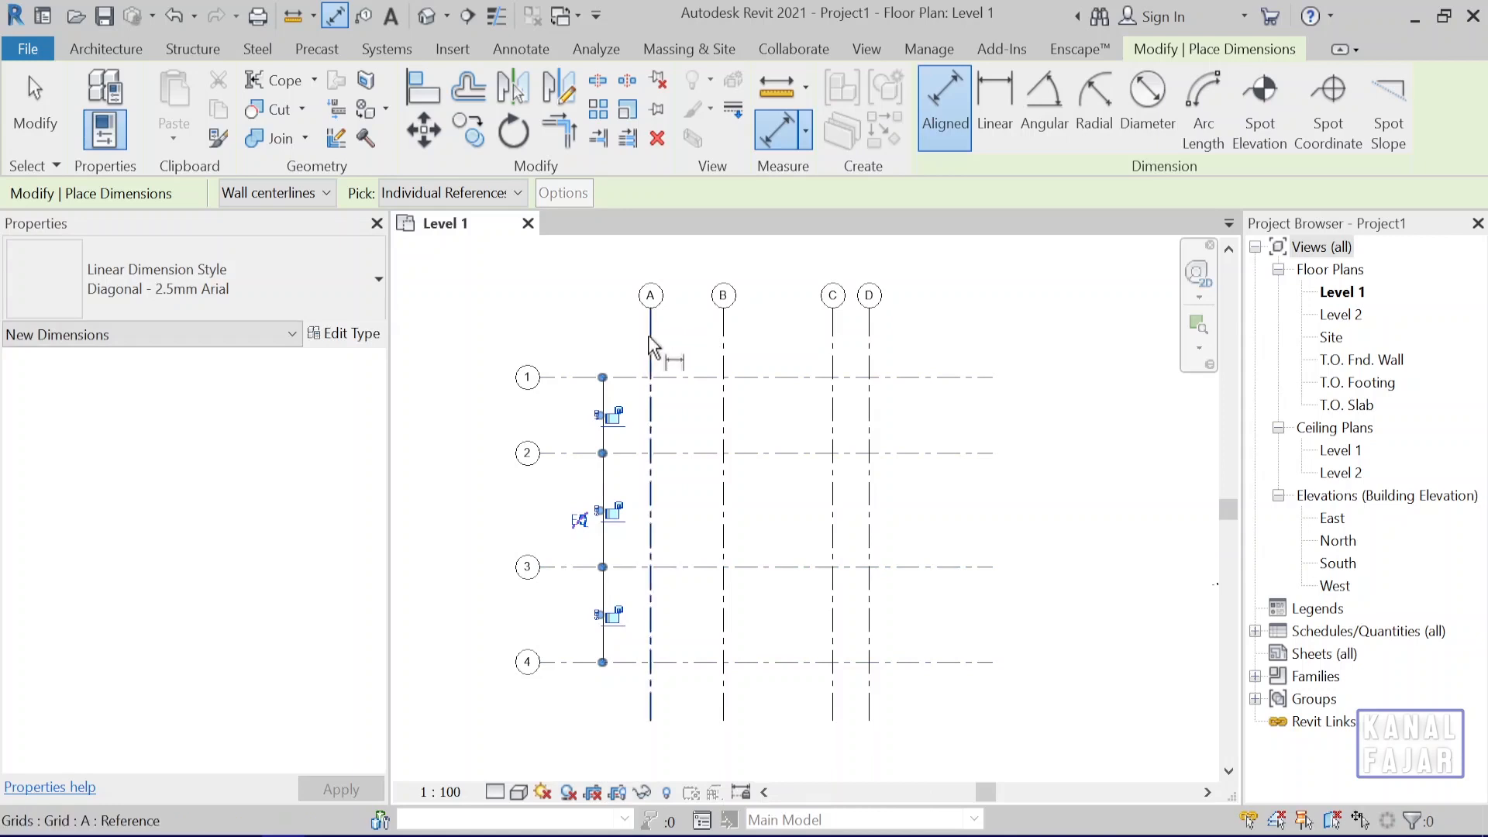
# Add a continuous aligned dimension string across vertical grids A, B, C and D above grid 1, and end the Dimension command.
pyautogui.click(652, 345)
pyautogui.click(724, 333)
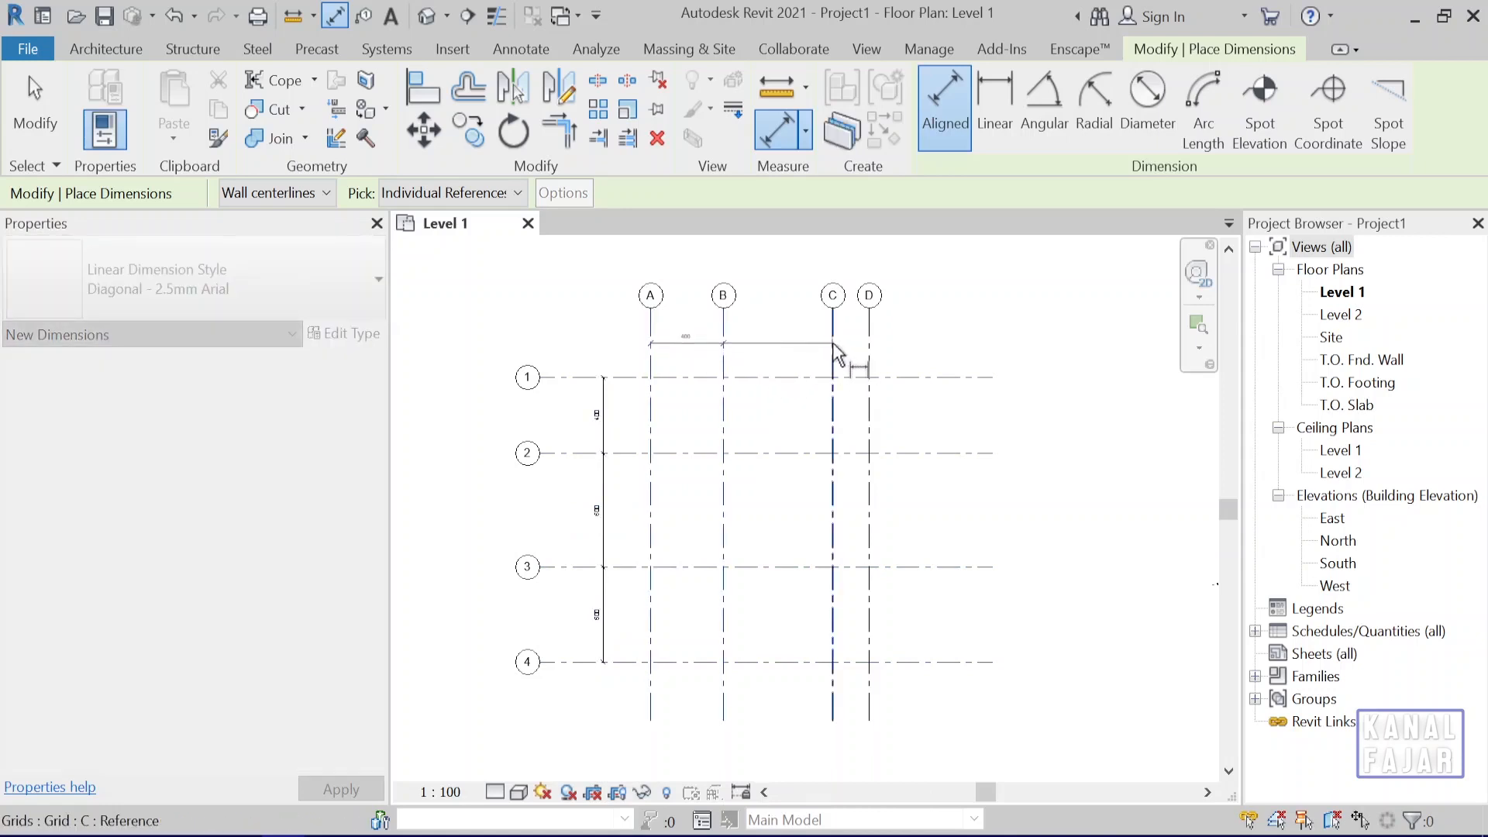
pyautogui.click(835, 353)
pyautogui.click(870, 347)
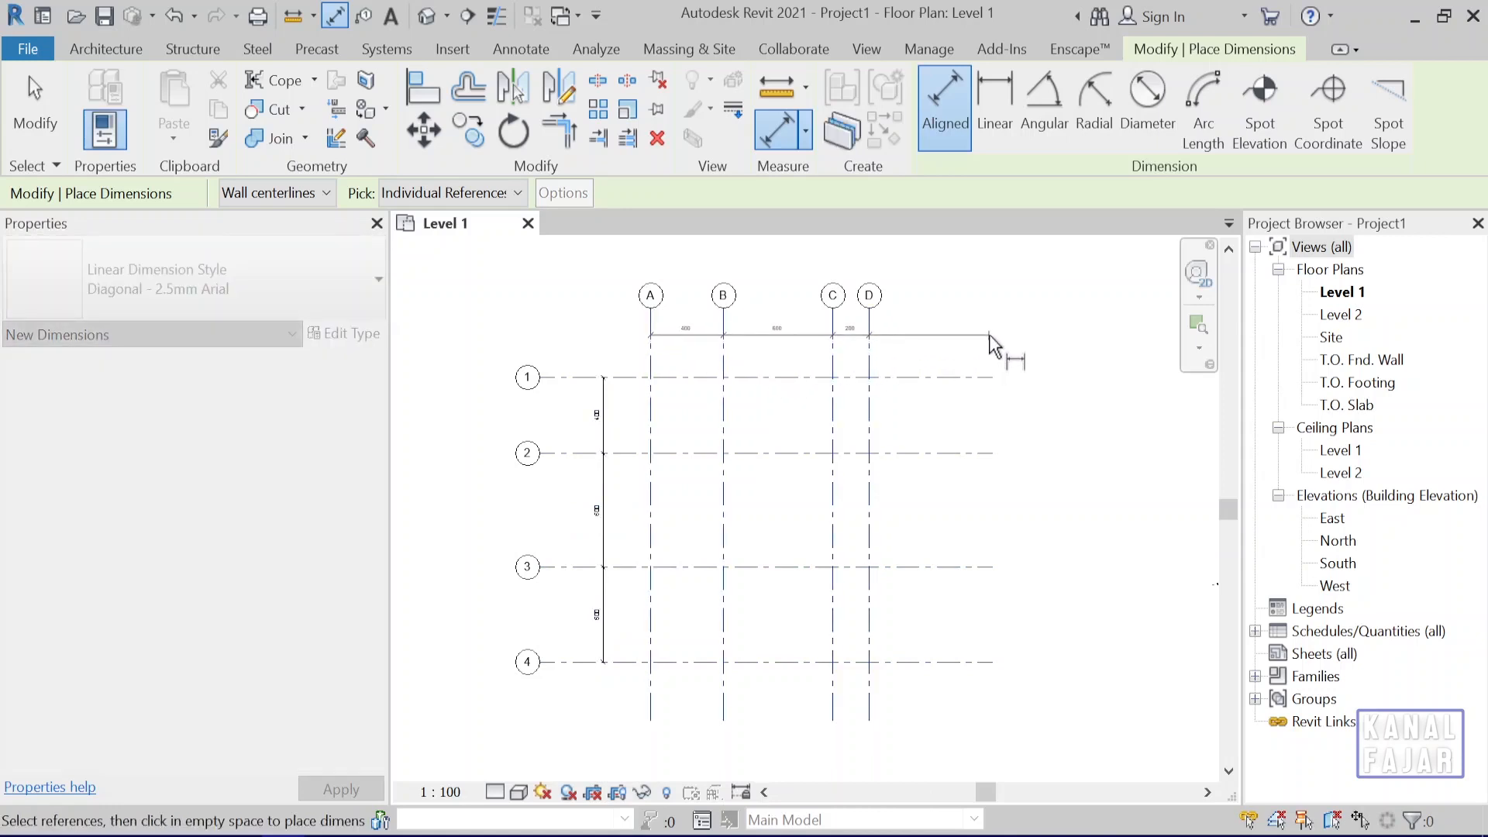
pyautogui.click(991, 336)
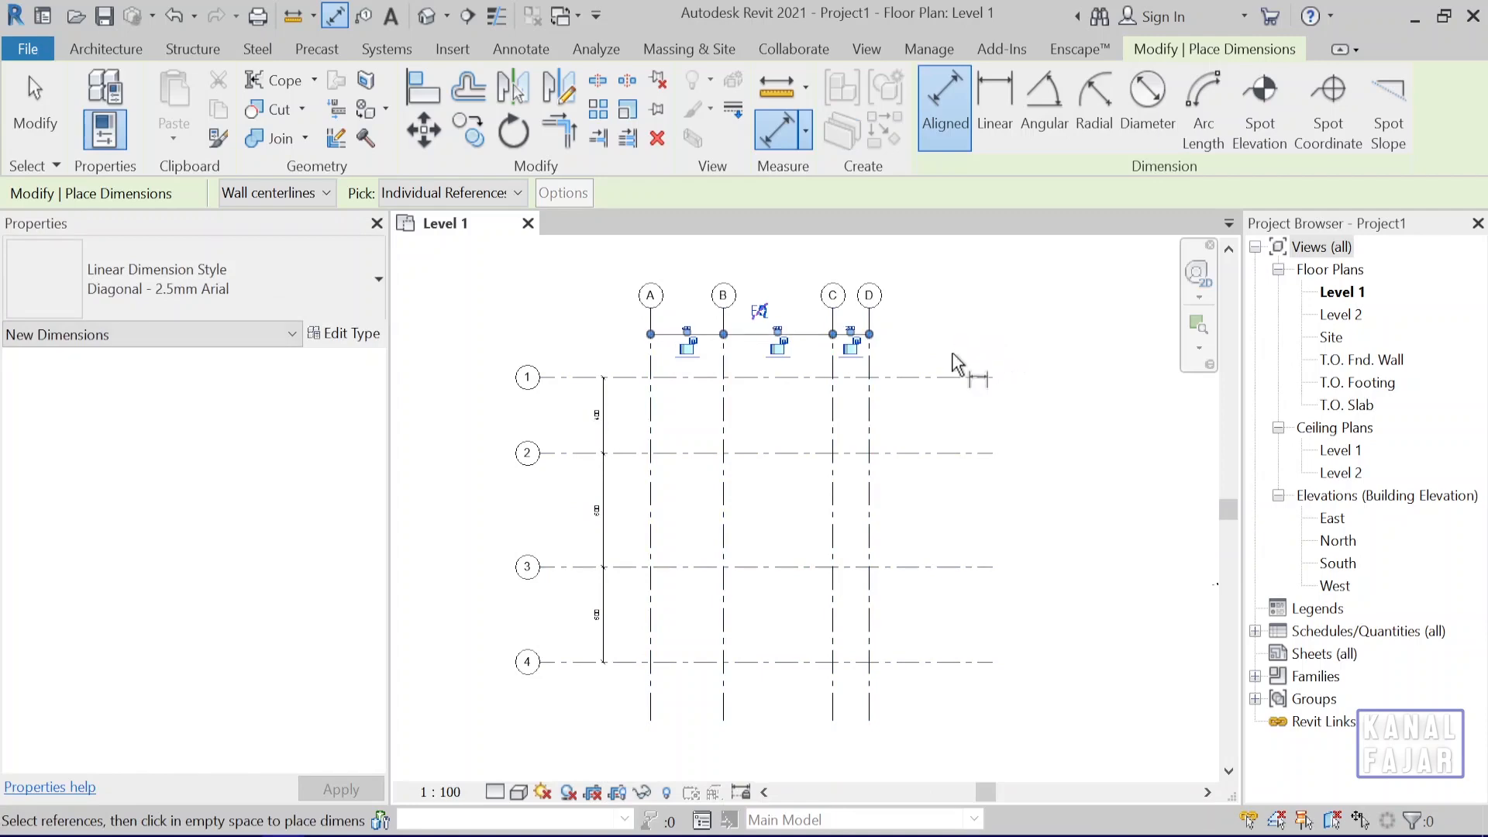
pyautogui.press('Escape')
pyautogui.press('Escape')
# Examine the dimensioned spacings of the horizontal and vertical grids up close, especially the bay between grids C and D.
pyautogui.scroll(2, 767, 380)
pyautogui.moveTo(761, 378); pyautogui.dragTo(810, 381, button='middle')
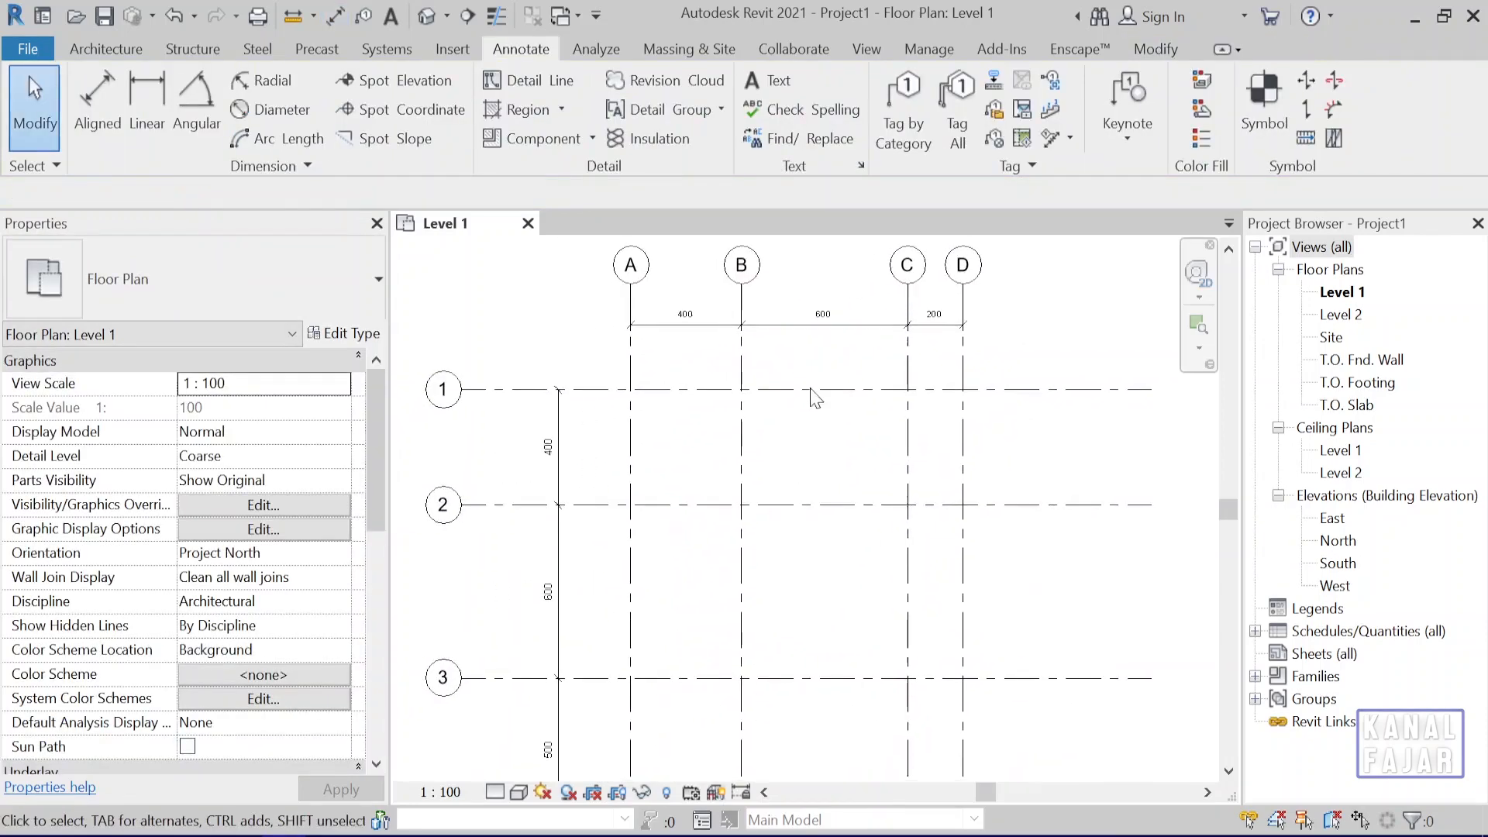
pyautogui.scroll(-1, 814, 442)
pyautogui.moveTo(814, 442); pyautogui.dragTo(775, 396, button='middle')
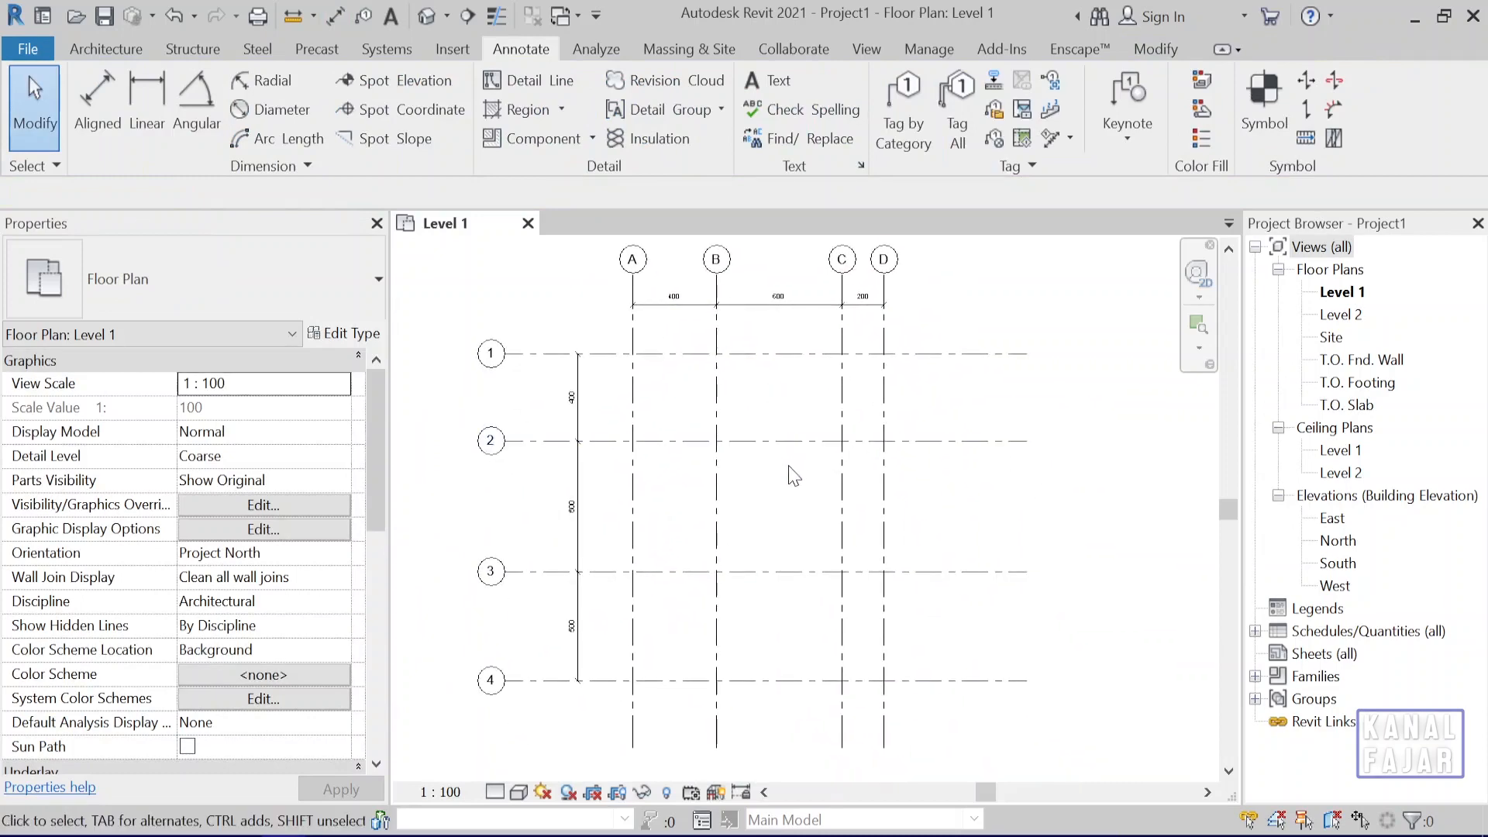
pyautogui.moveTo(795, 474)
pyautogui.mouseDown(button='middle')
pyautogui.moveTo(783, 464)
pyautogui.moveTo(782, 477)
pyautogui.mouseUp(button='middle')
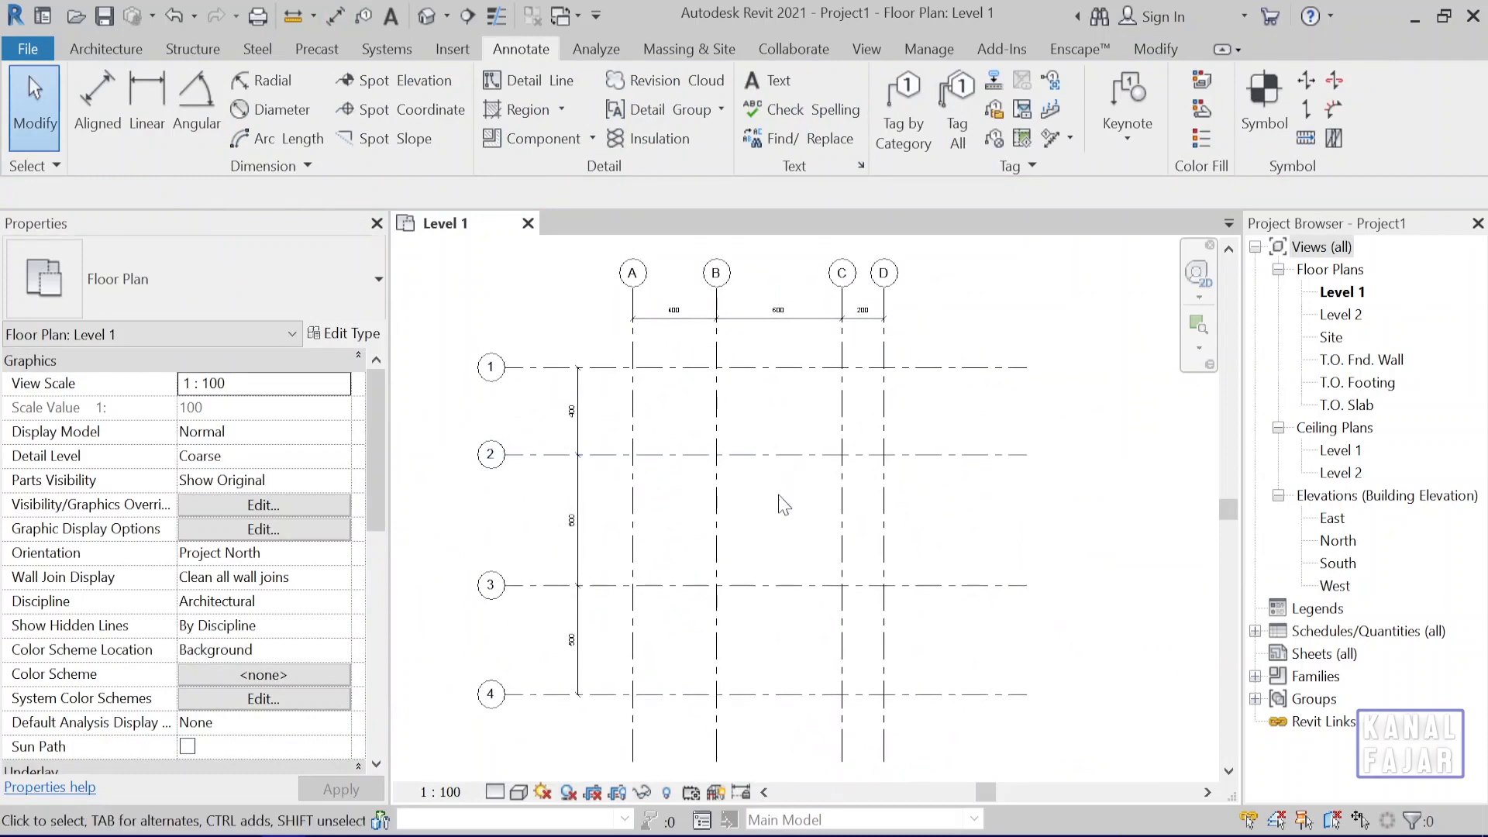
pyautogui.click(889, 416)
pyautogui.scroll(2, 886, 362)
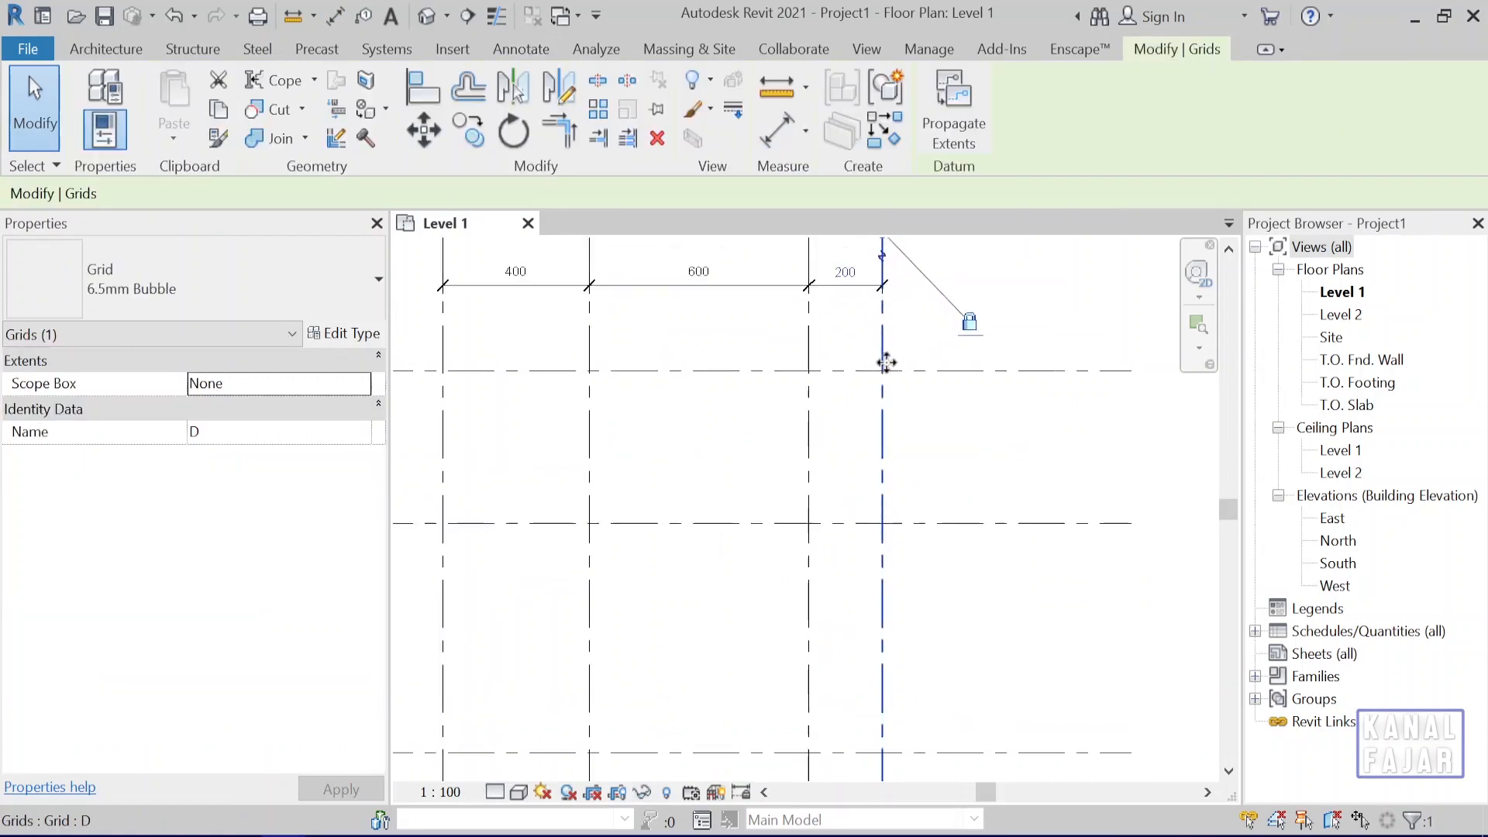
pyautogui.moveTo(886, 362); pyautogui.dragTo(870, 497, button='middle')
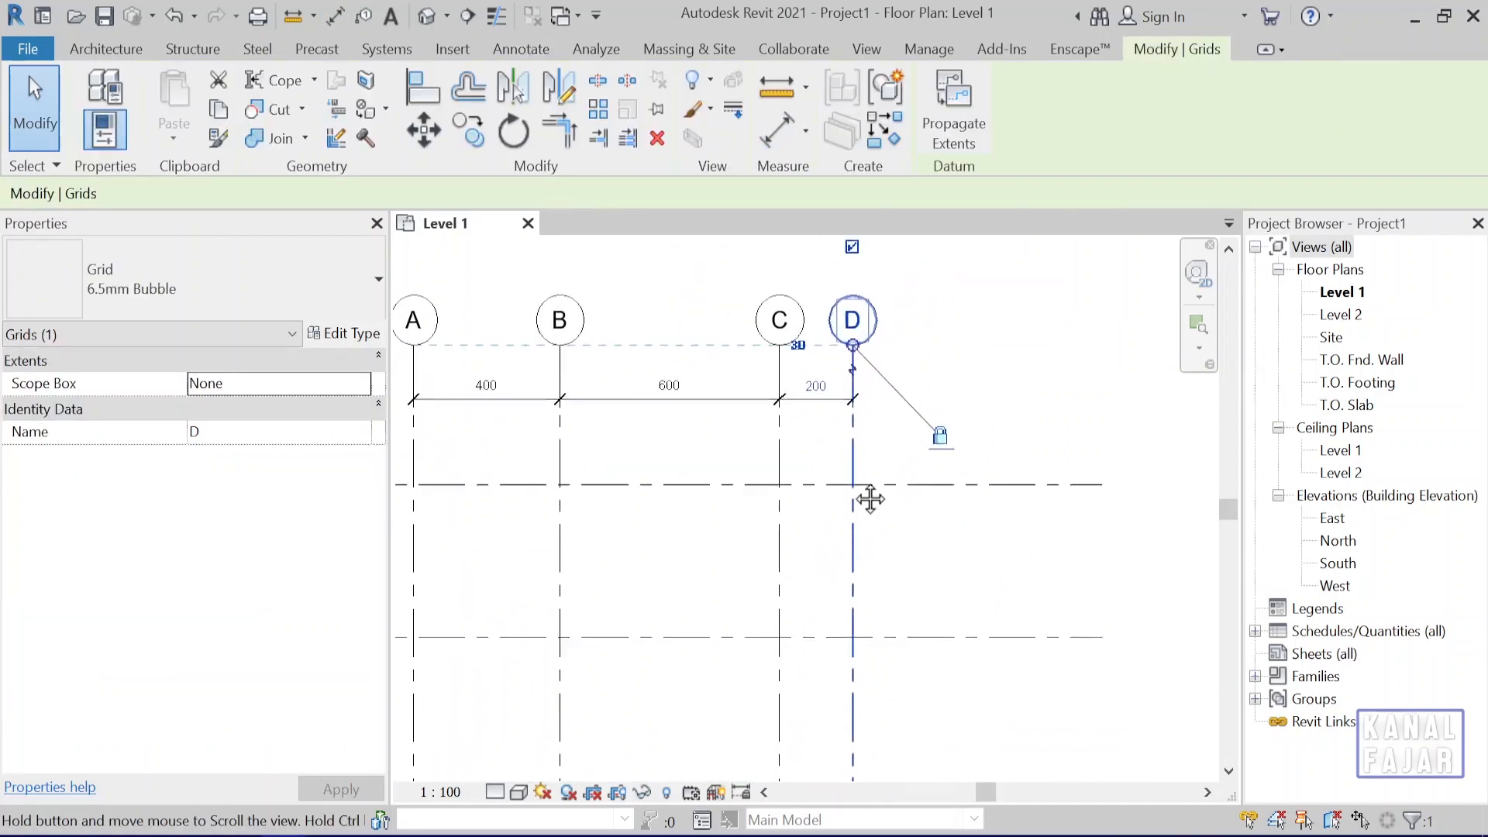
pyautogui.click(1018, 442)
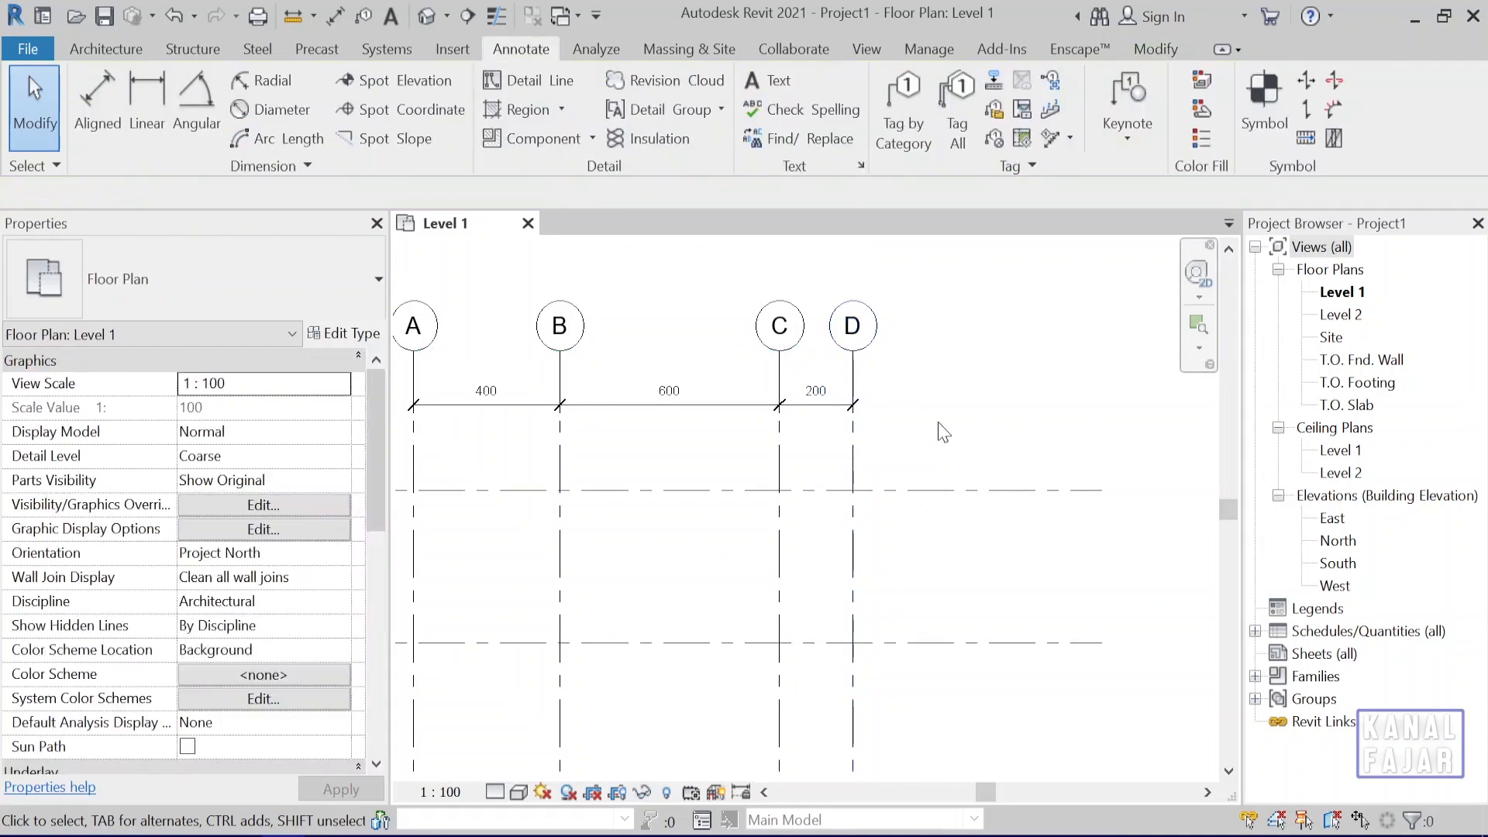
pyautogui.click(781, 449)
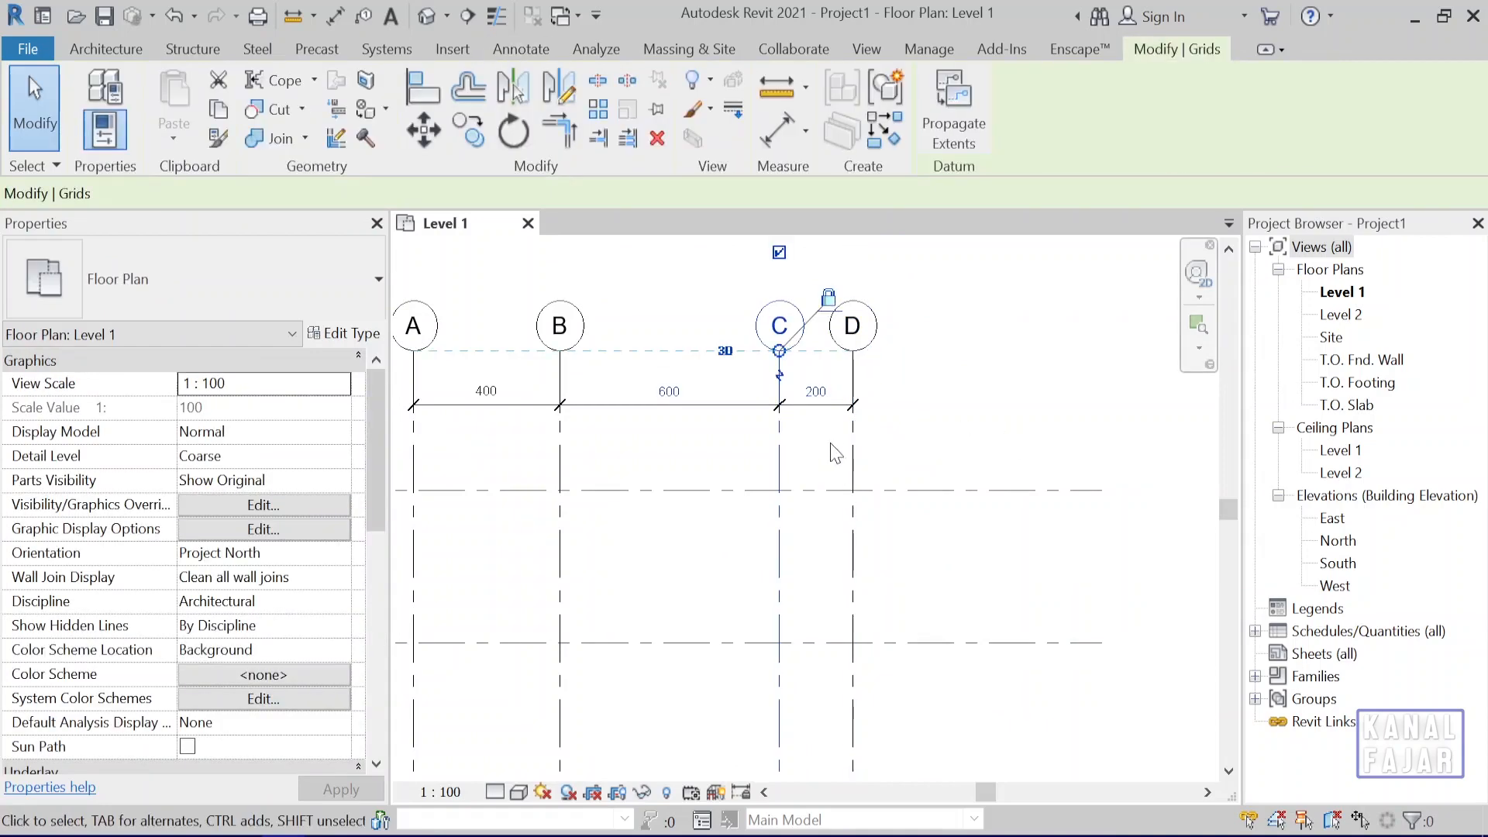
pyautogui.click(859, 450)
pyautogui.click(987, 414)
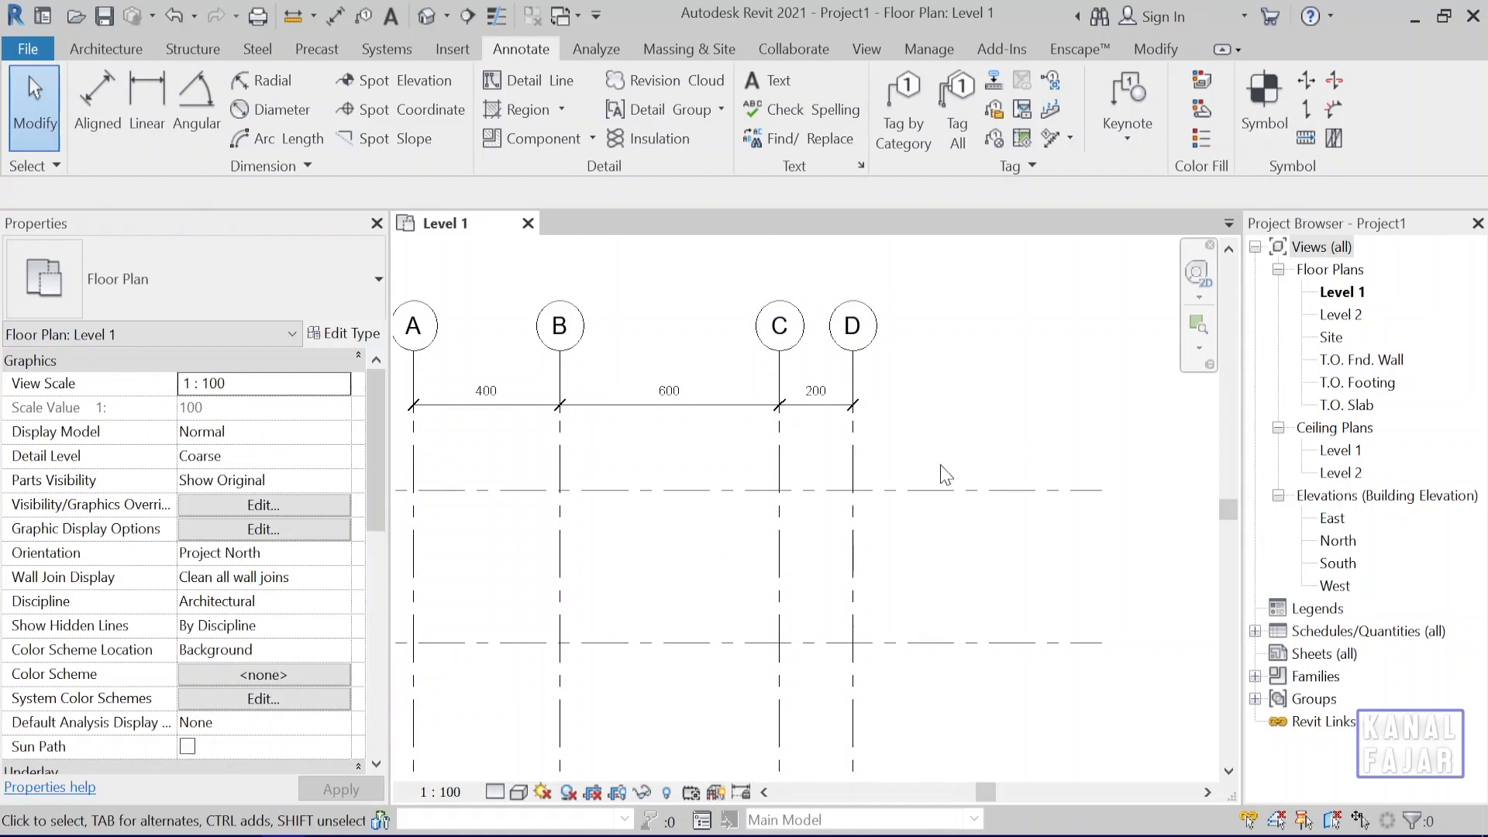
# Move grid line D horizontally 200 cm to the right, away from grid C, and clear the selection.
pyautogui.click(855, 473)
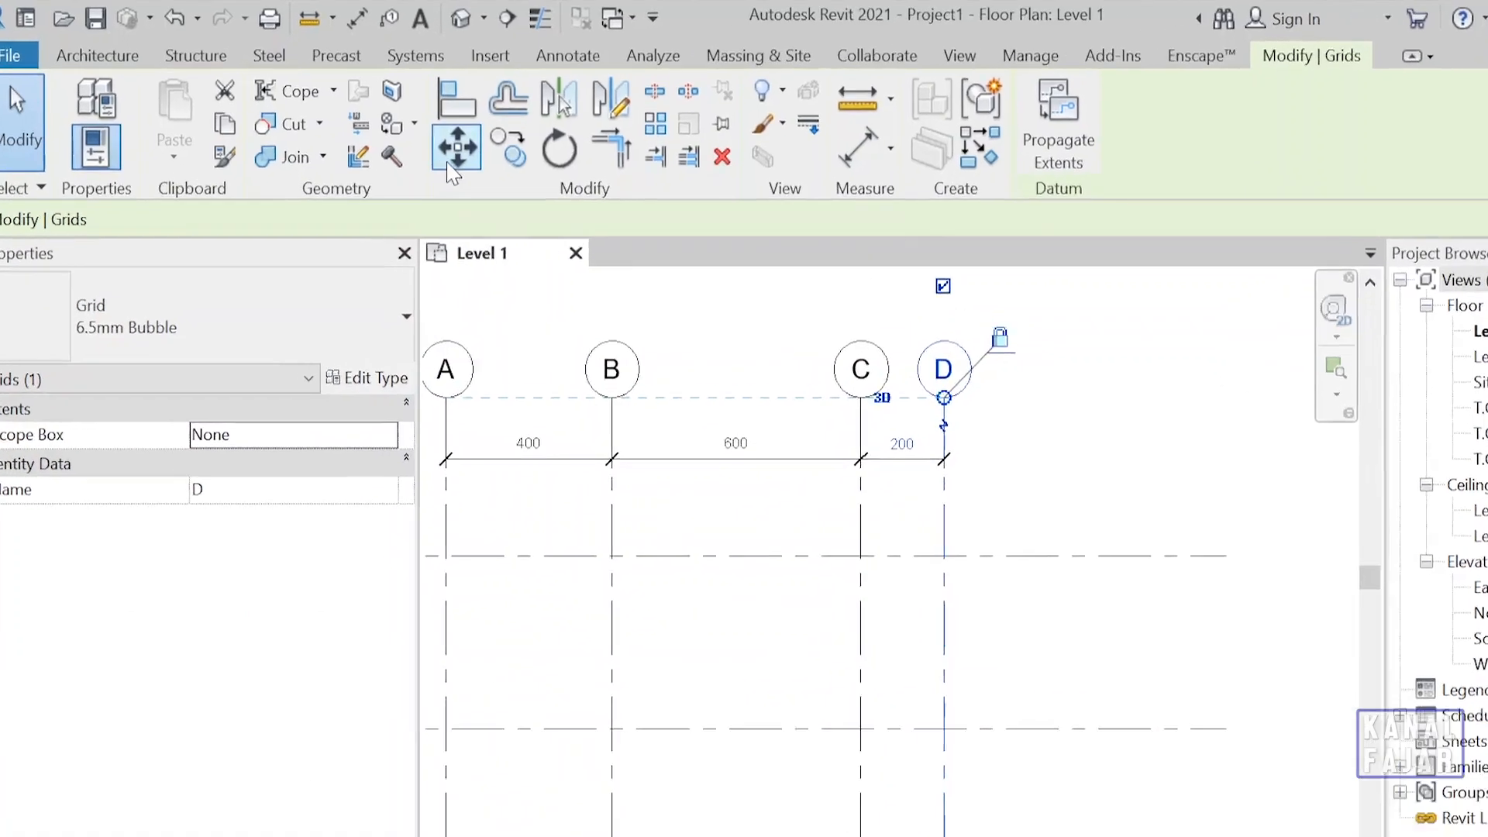
pyautogui.click(456, 171)
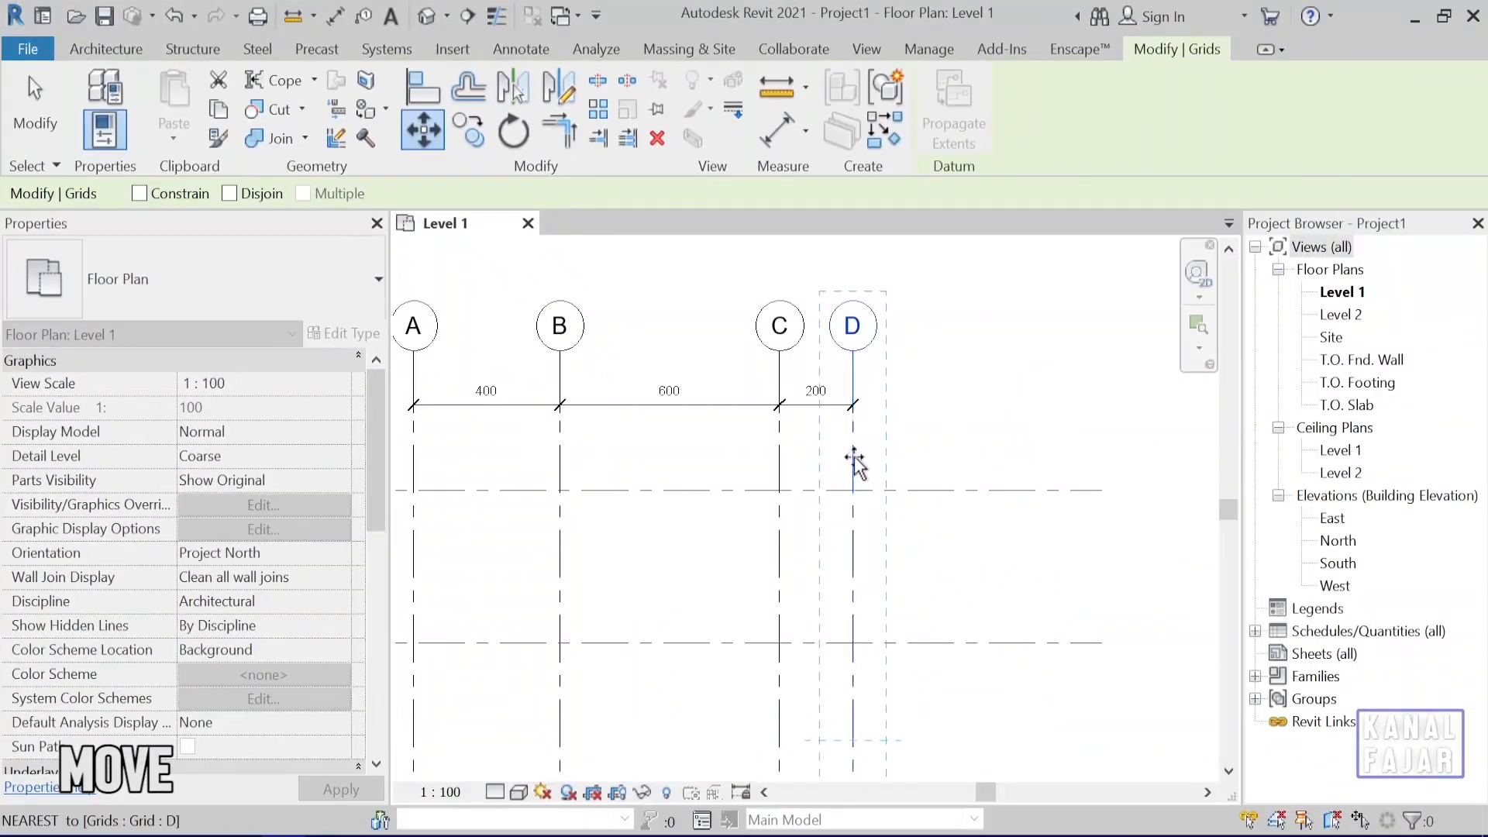
pyautogui.click(853, 457)
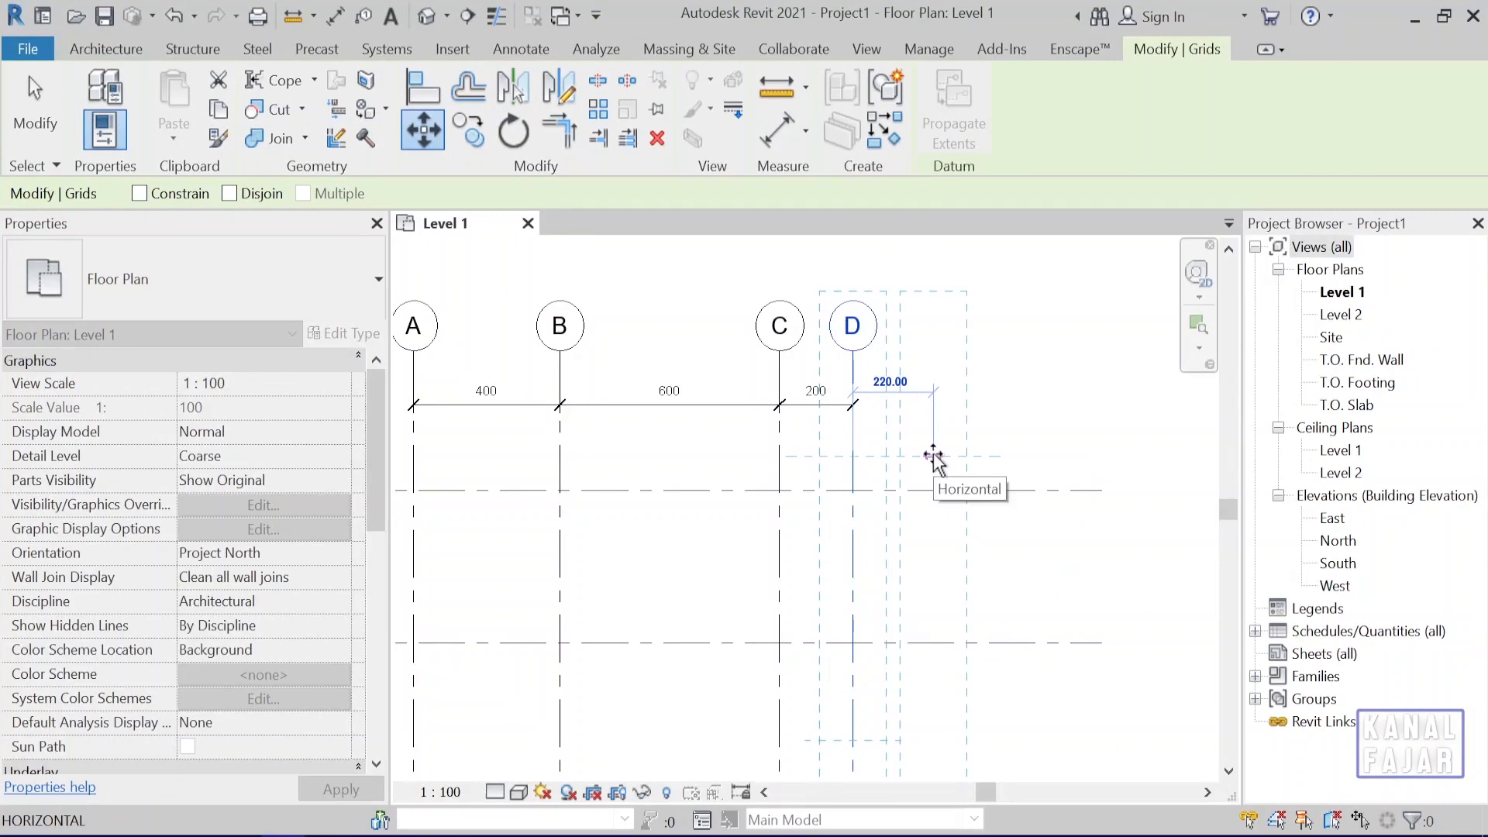
pyautogui.write('200')
pyautogui.press('Return')
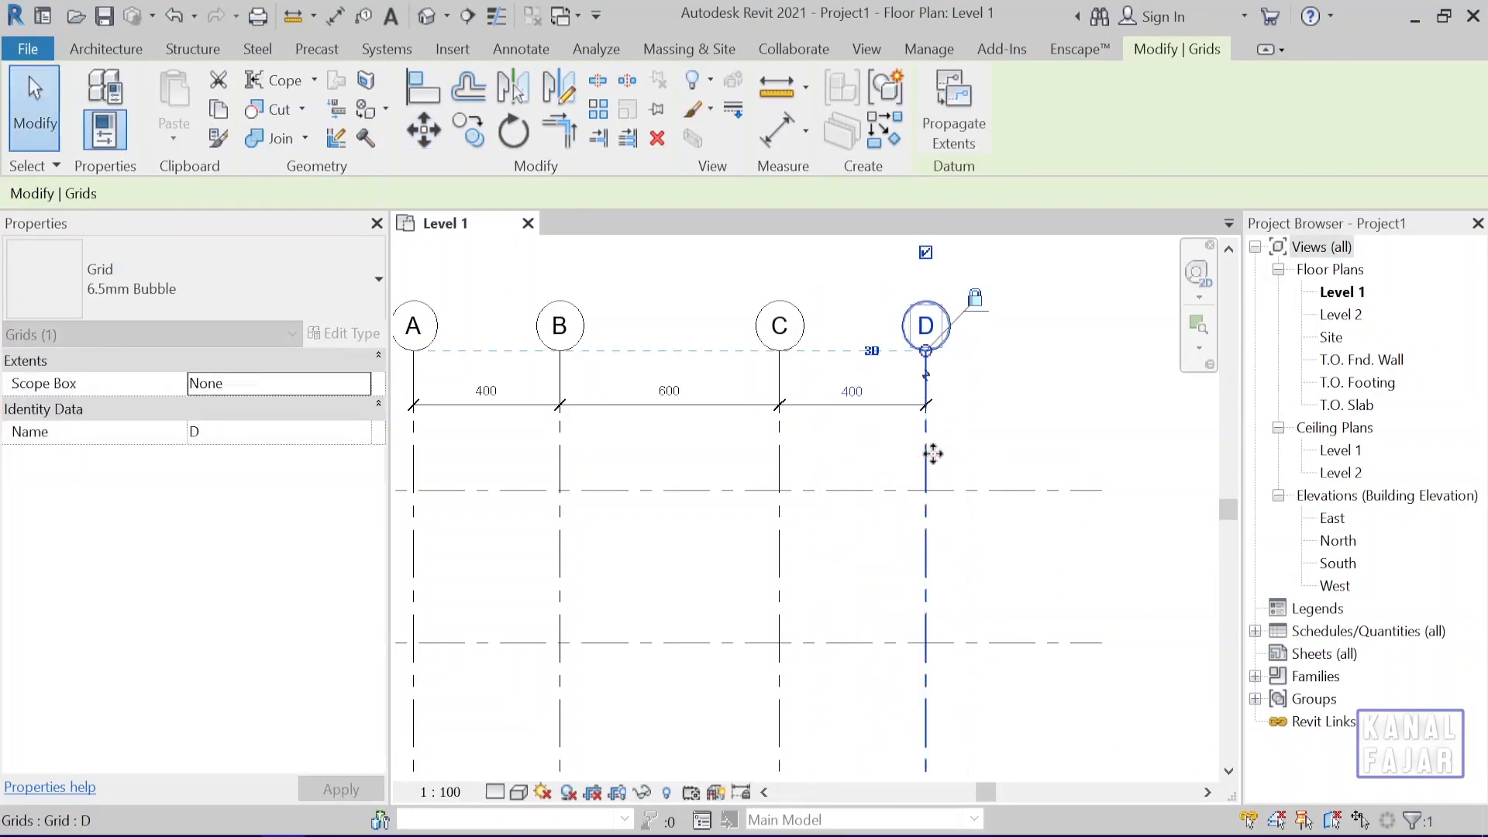
pyautogui.press('Escape')
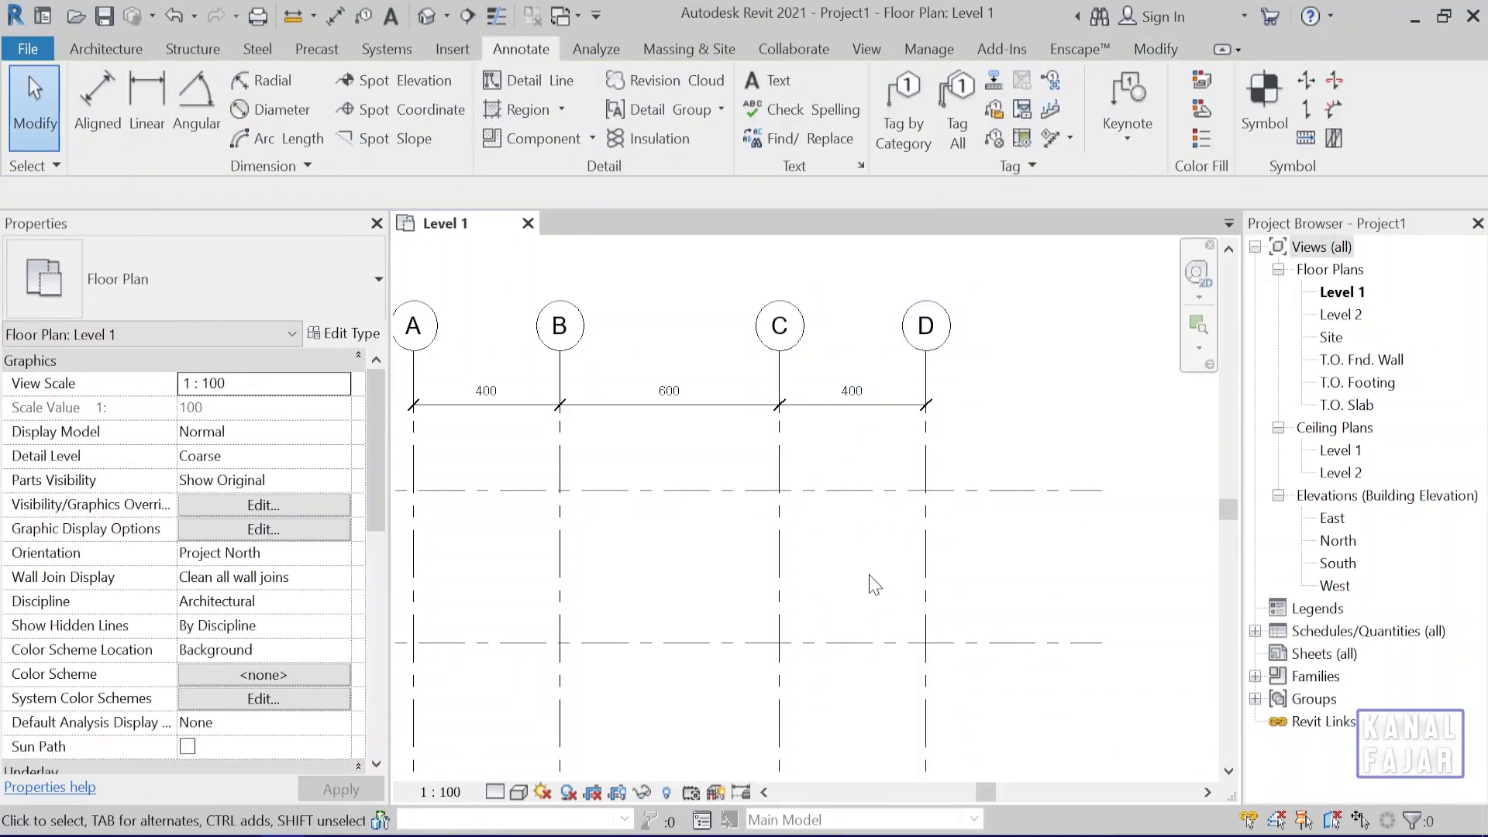
# Examine the spacing dimension between grids 3 and 4 up close, with each of the two grid lines selected in turn.
pyautogui.scroll(-3, 812, 614)
pyautogui.moveTo(811, 642); pyautogui.dragTo(845, 464, button='middle')
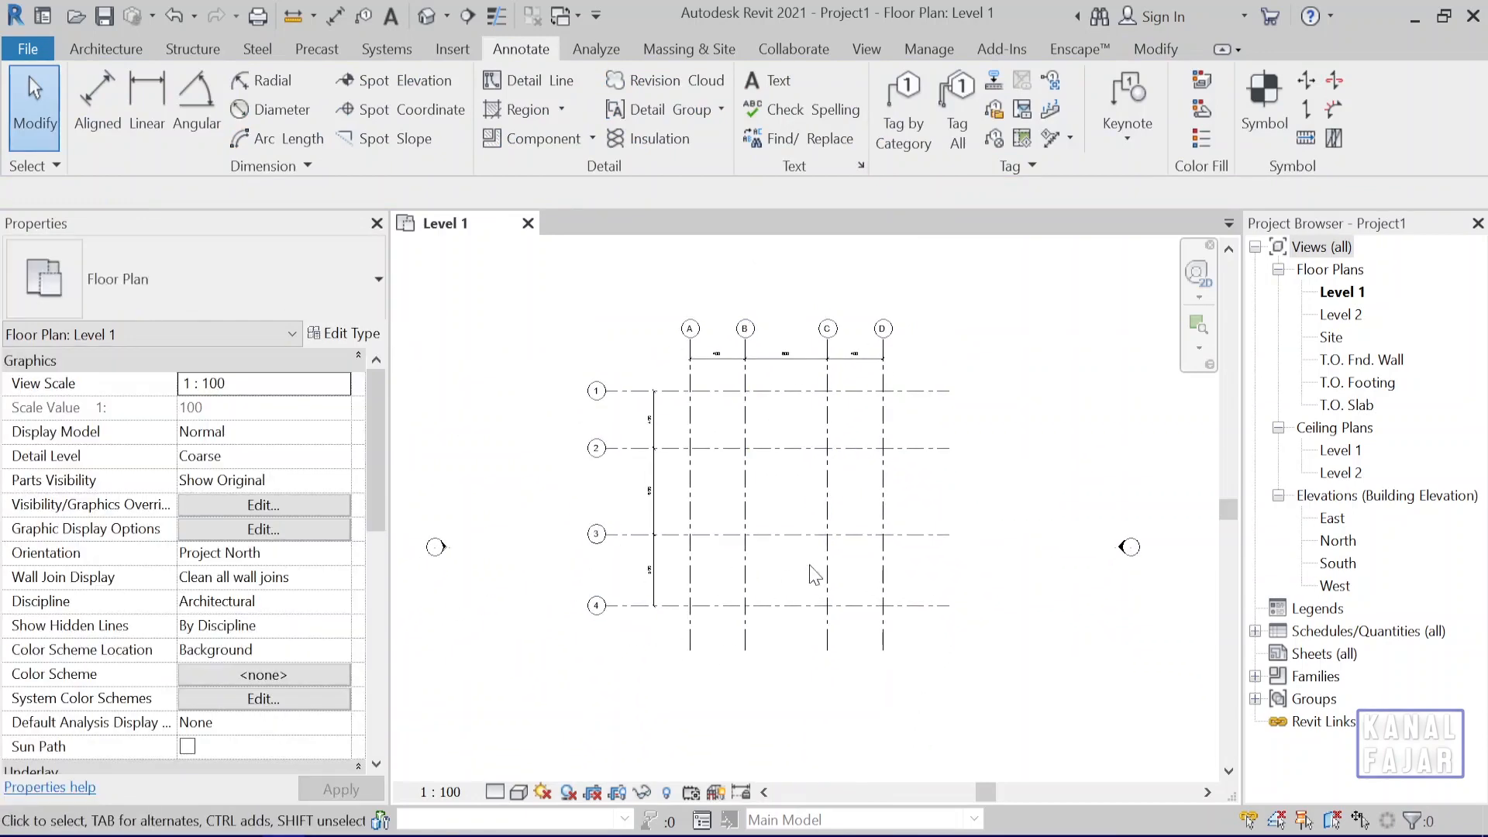
pyautogui.scroll(3, 679, 617)
pyautogui.moveTo(672, 577); pyautogui.dragTo(695, 611, button='middle')
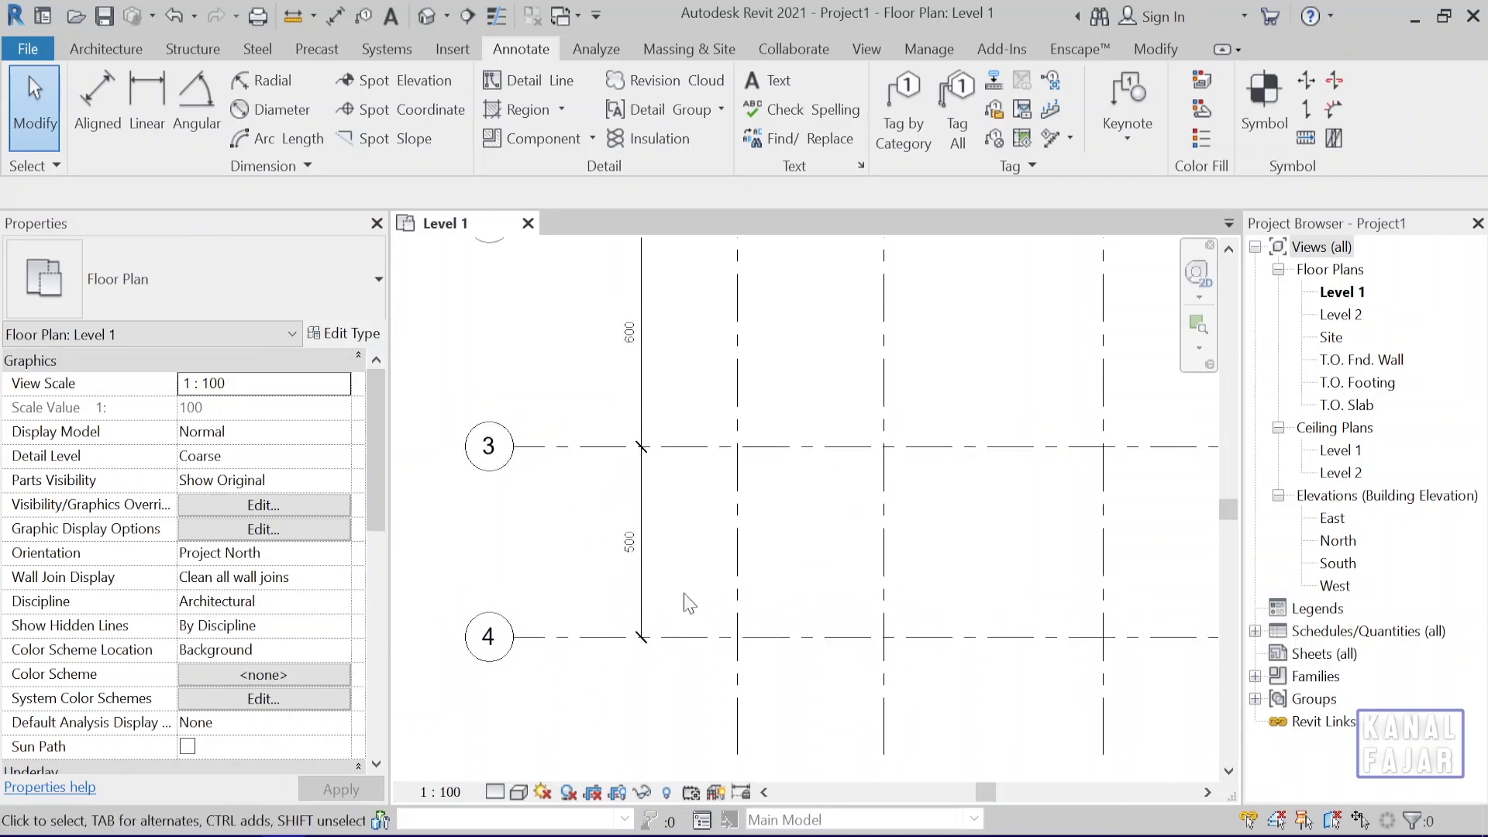
pyautogui.click(700, 456)
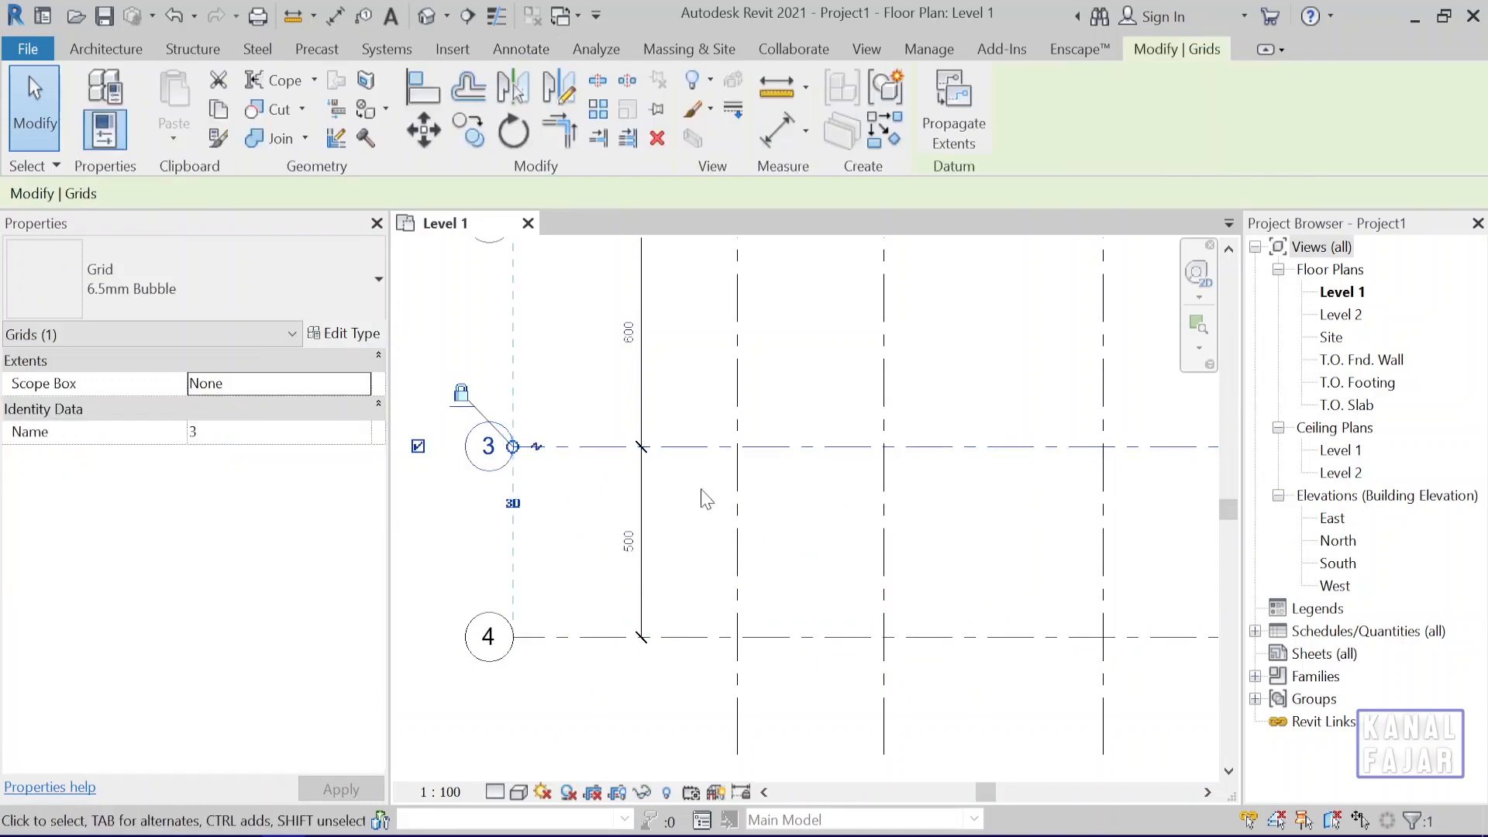
pyautogui.click(694, 638)
pyautogui.click(700, 720)
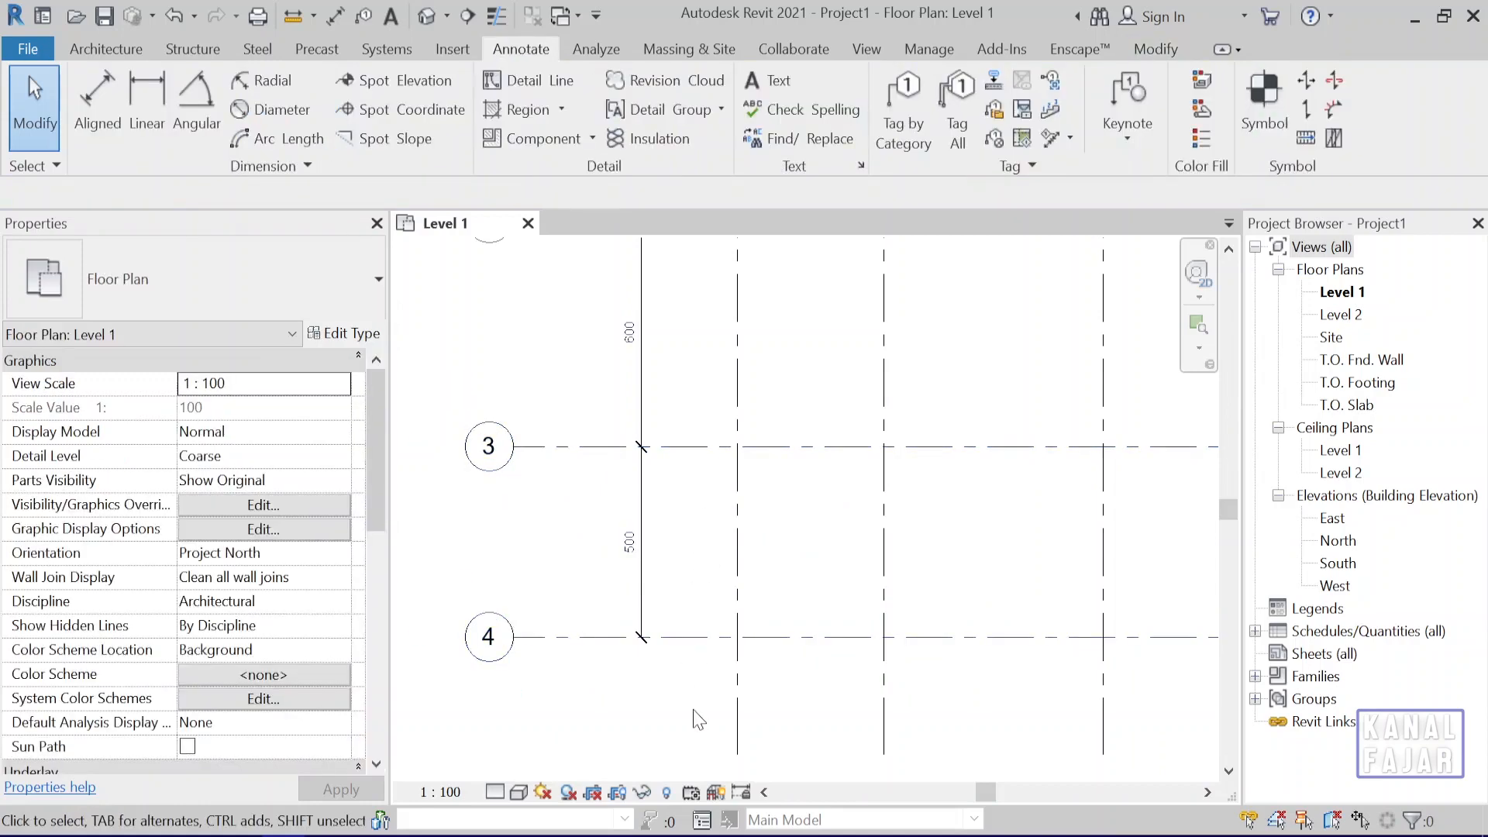
pyautogui.click(702, 648)
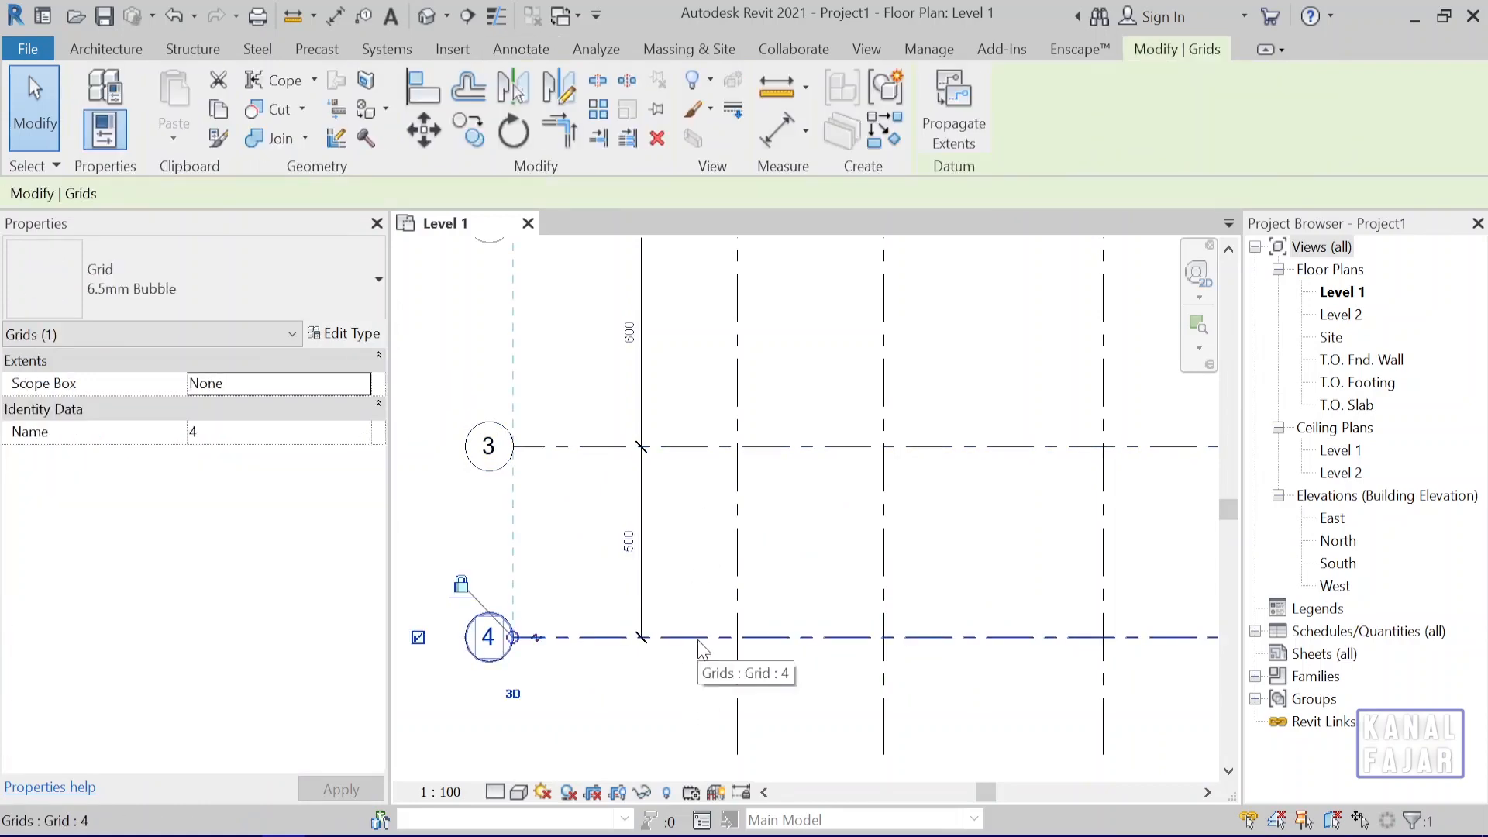
pyautogui.click(702, 703)
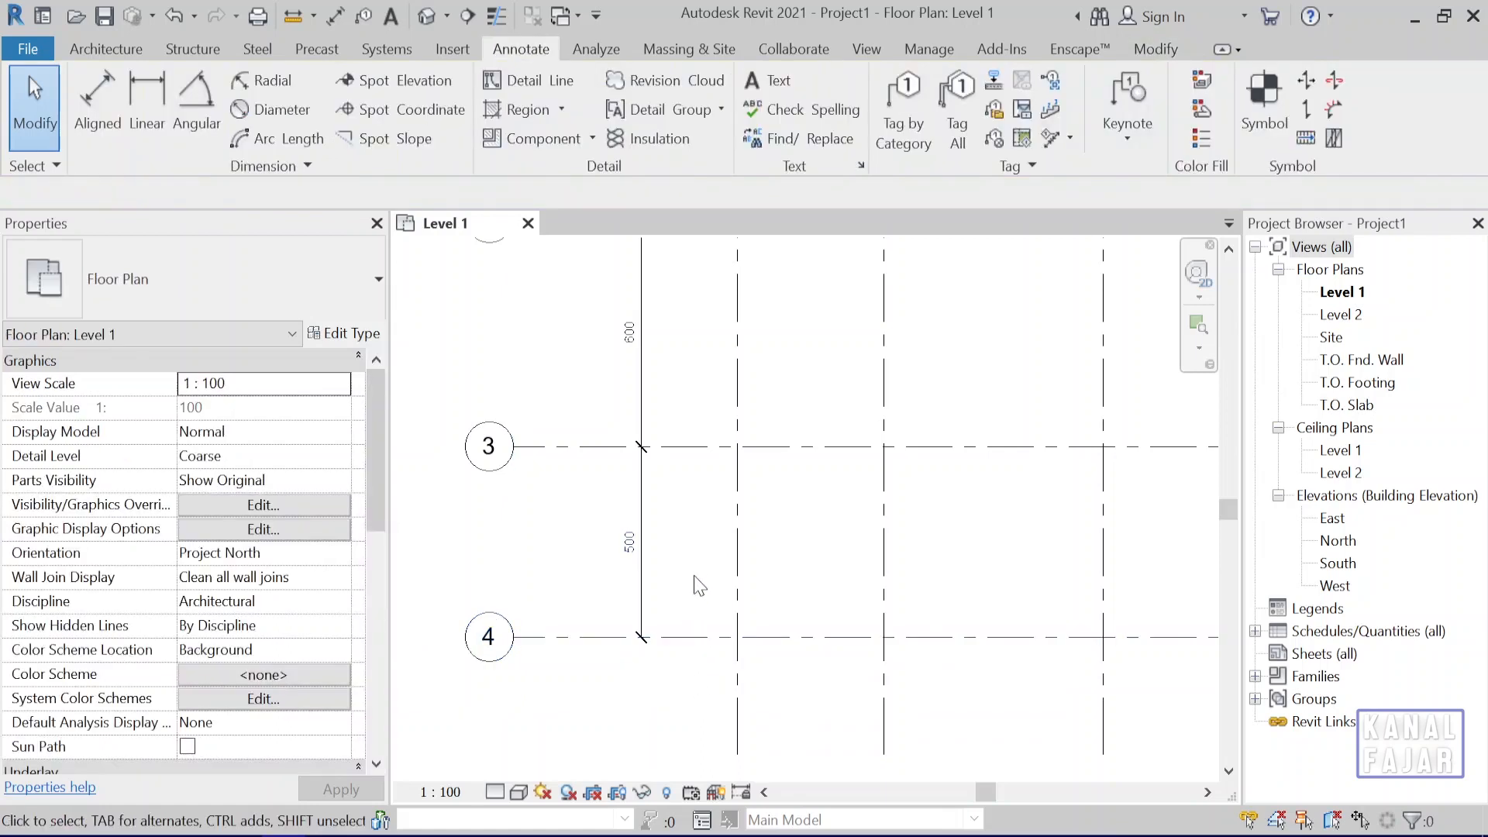
pyautogui.click(712, 642)
pyautogui.scroll(3, 621, 587)
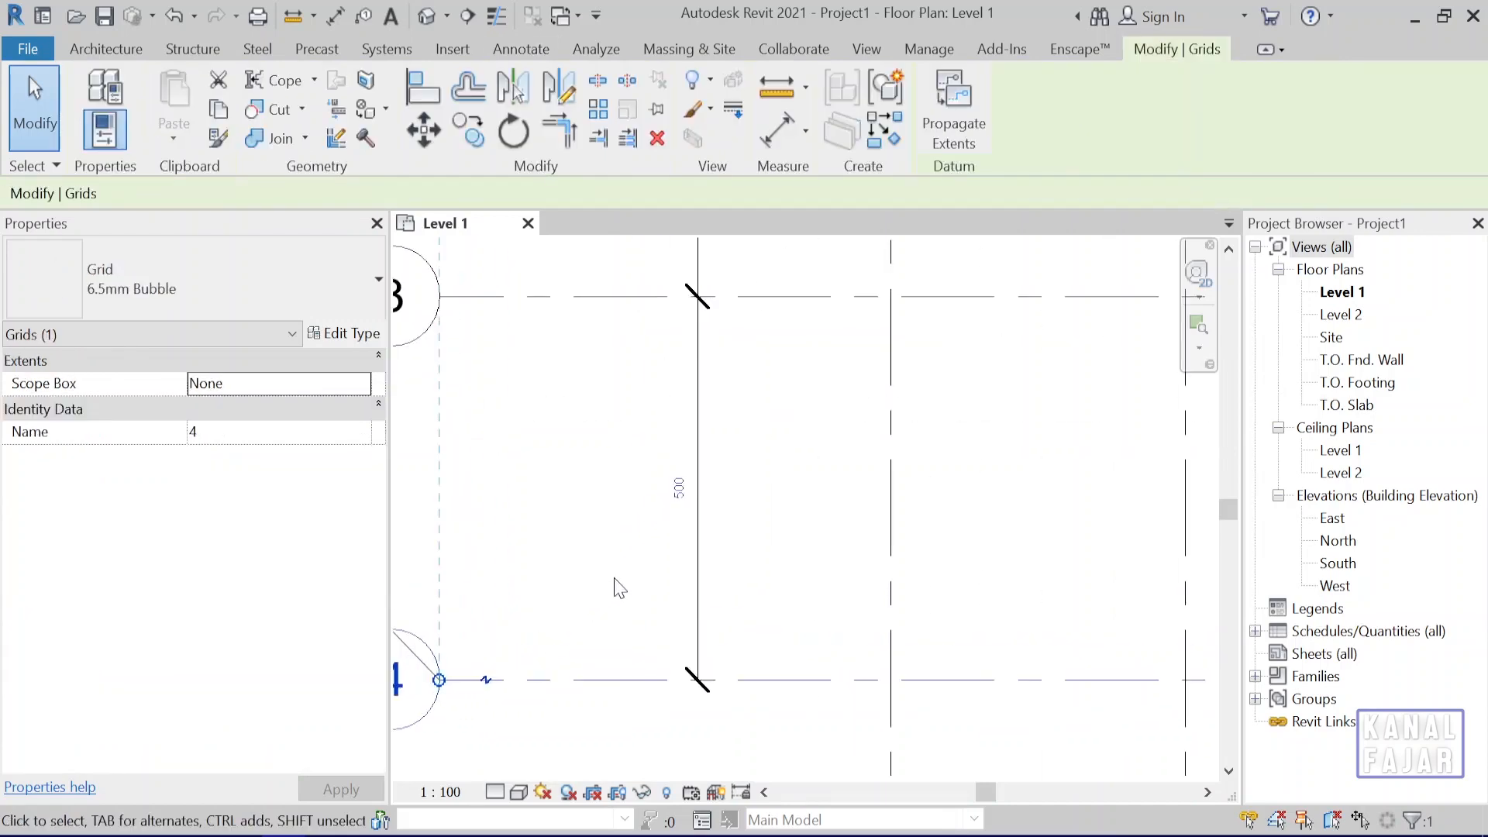
pyautogui.click(787, 542)
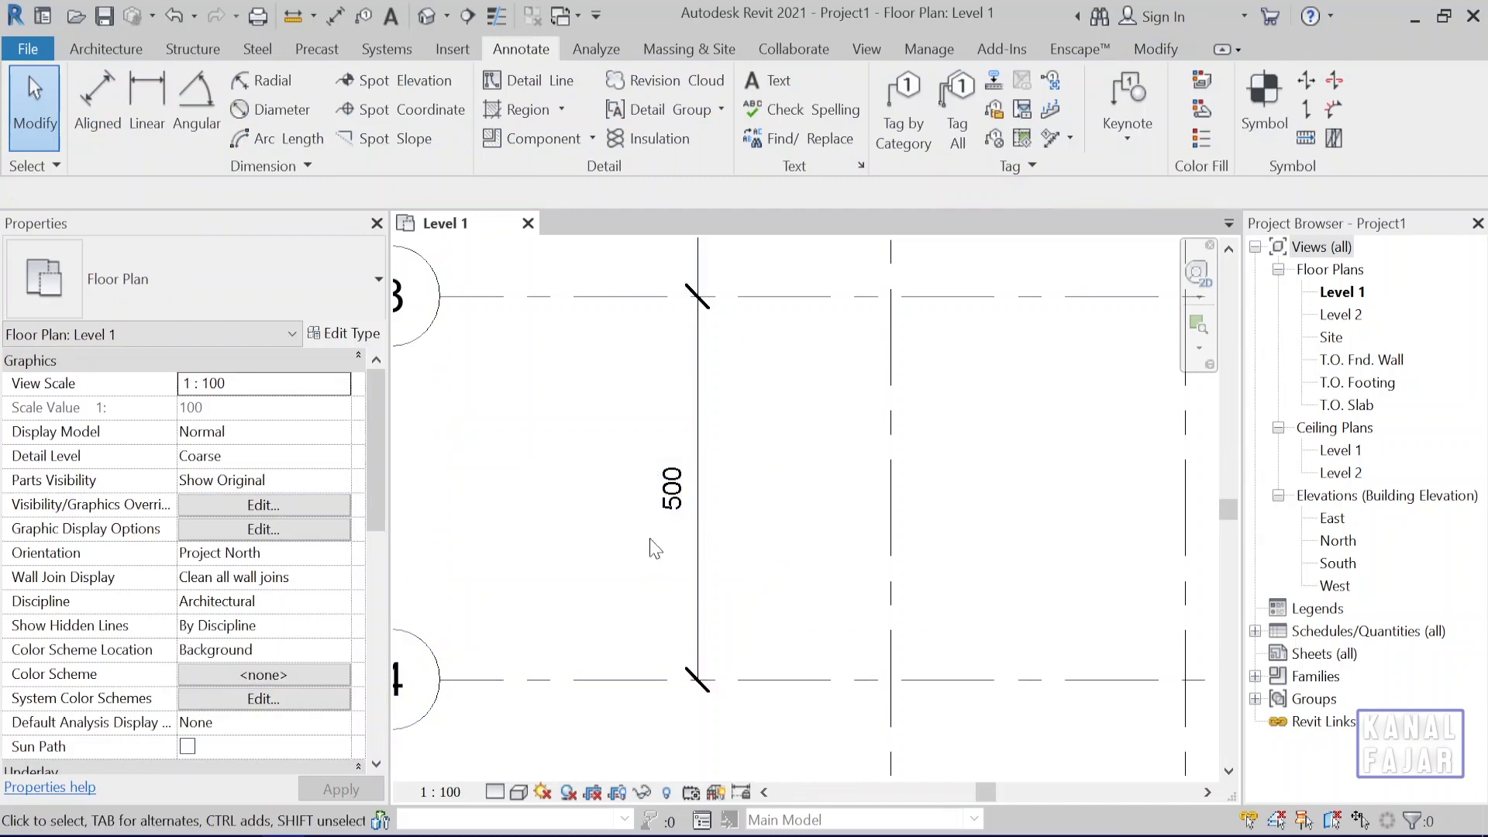
pyautogui.click(696, 447)
pyautogui.click(721, 453)
# Move grid 4 by setting its dimensioned spacing from grid 3 to 400 cm, and clear the selection.
pyautogui.scroll(-2, 804, 688)
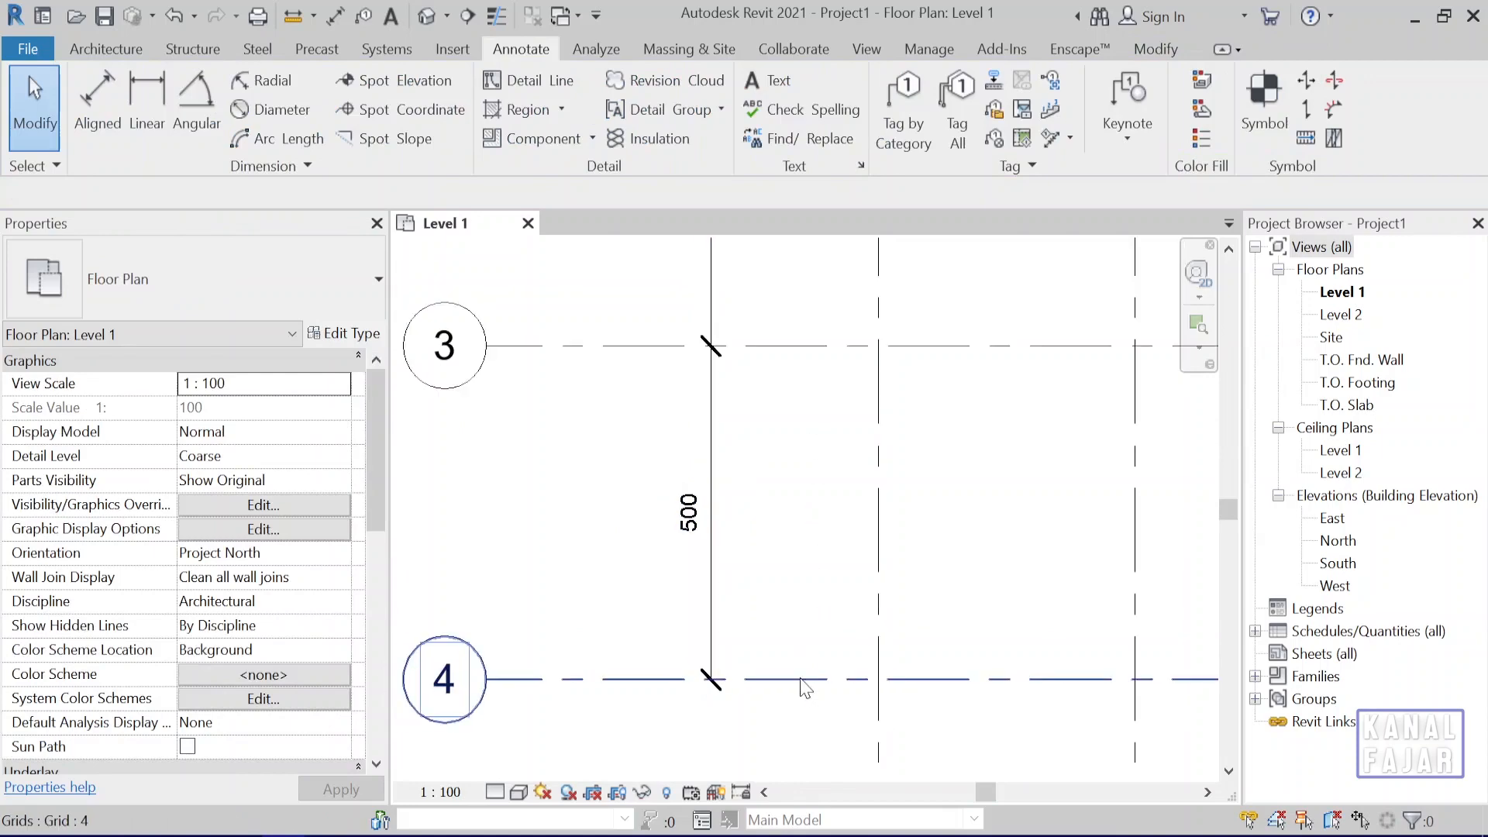
pyautogui.click(819, 674)
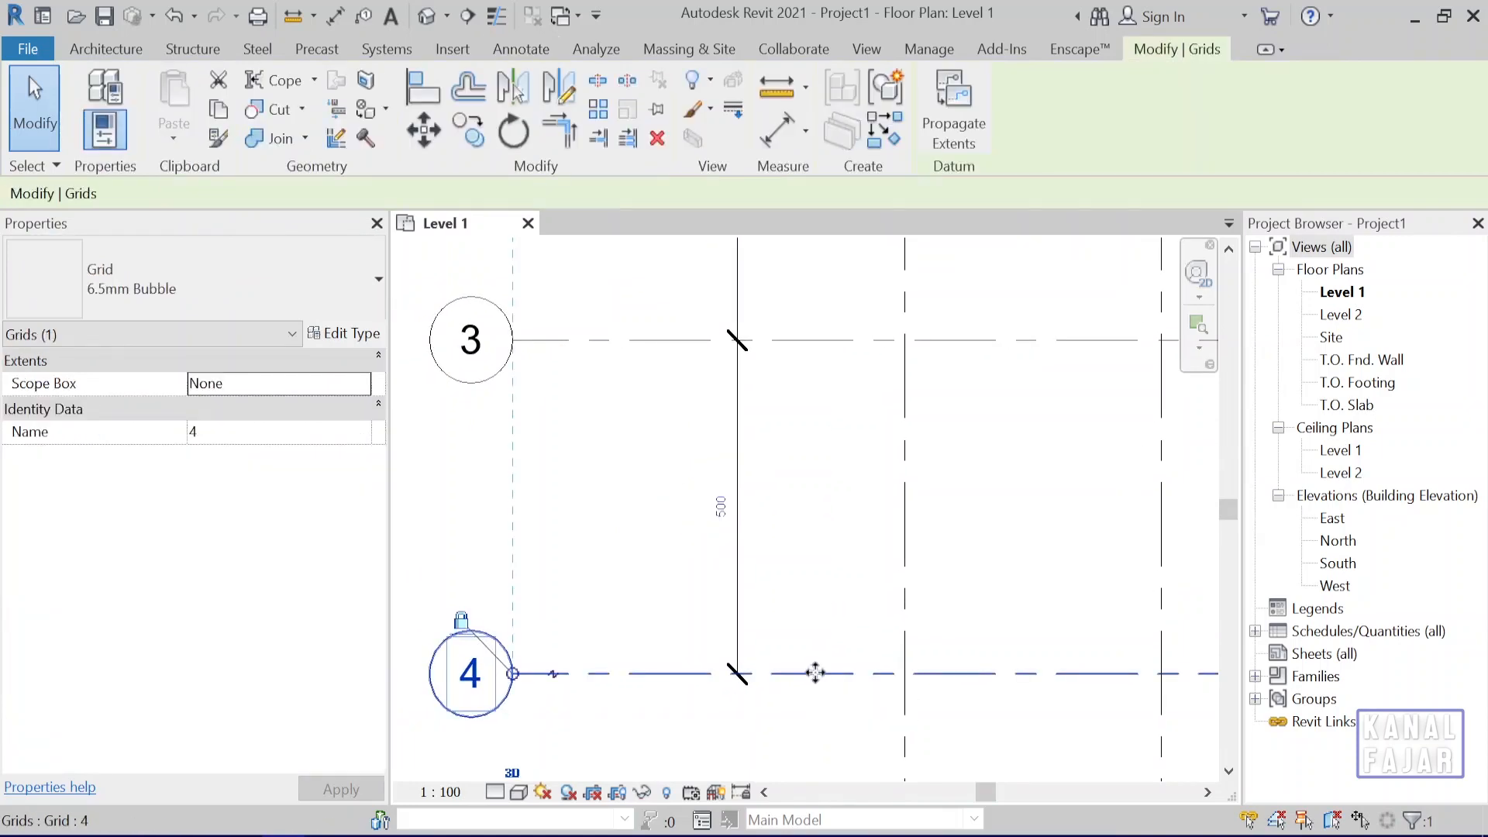
pyautogui.click(721, 506)
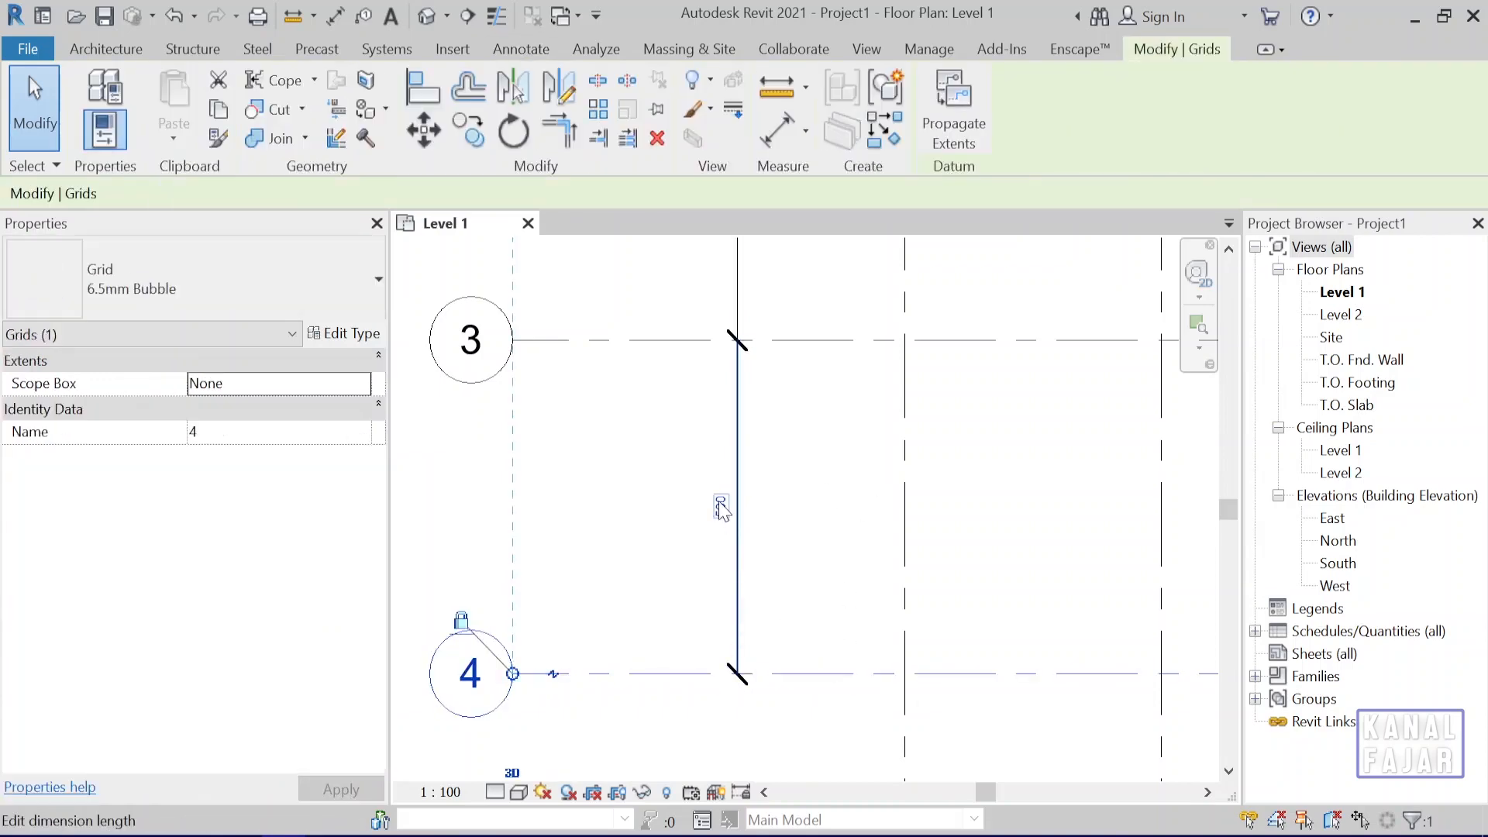
pyautogui.click(721, 505)
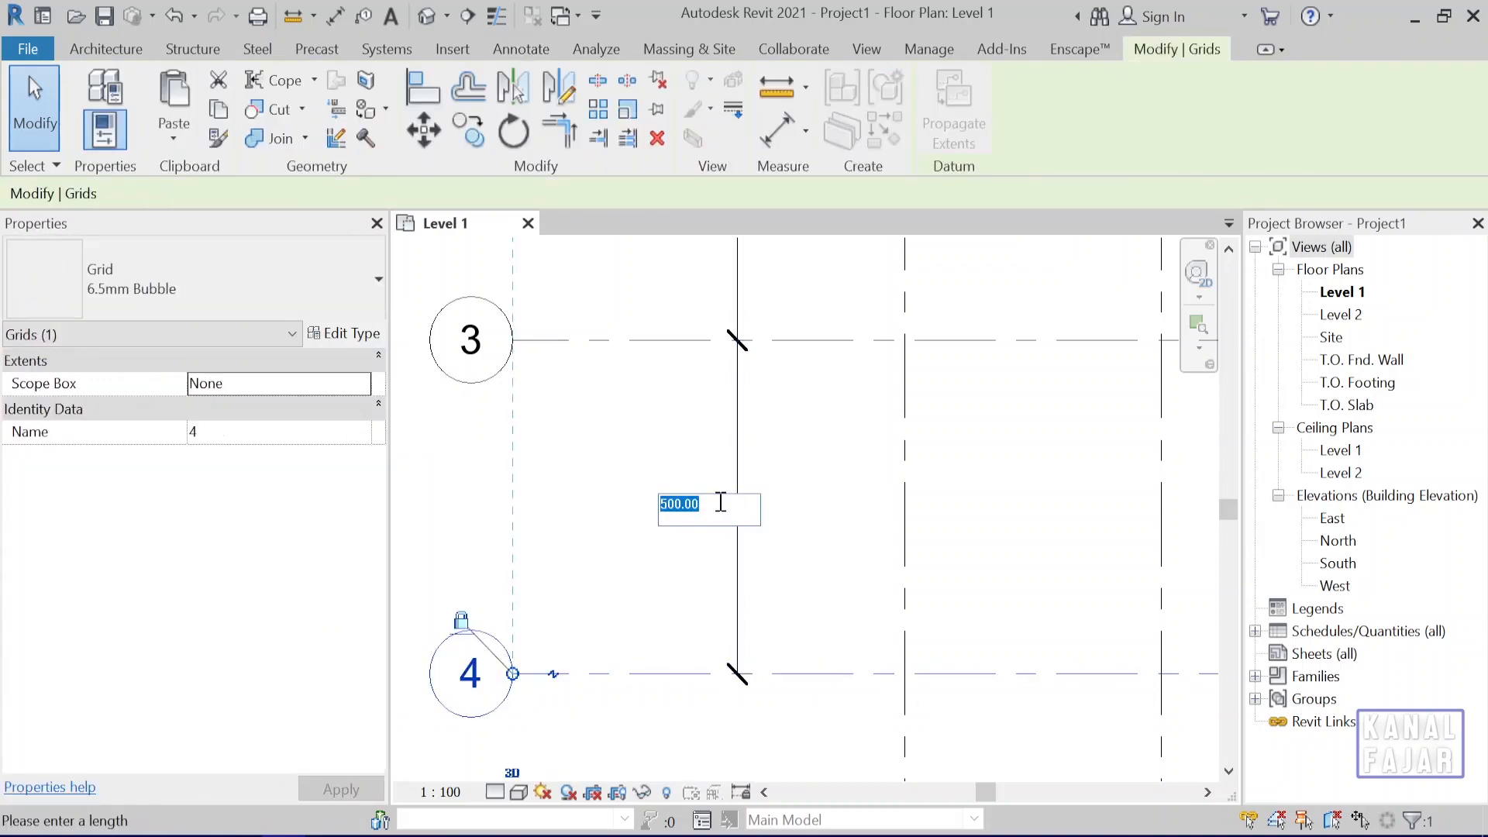
pyautogui.write('4')
pyautogui.press('Return')
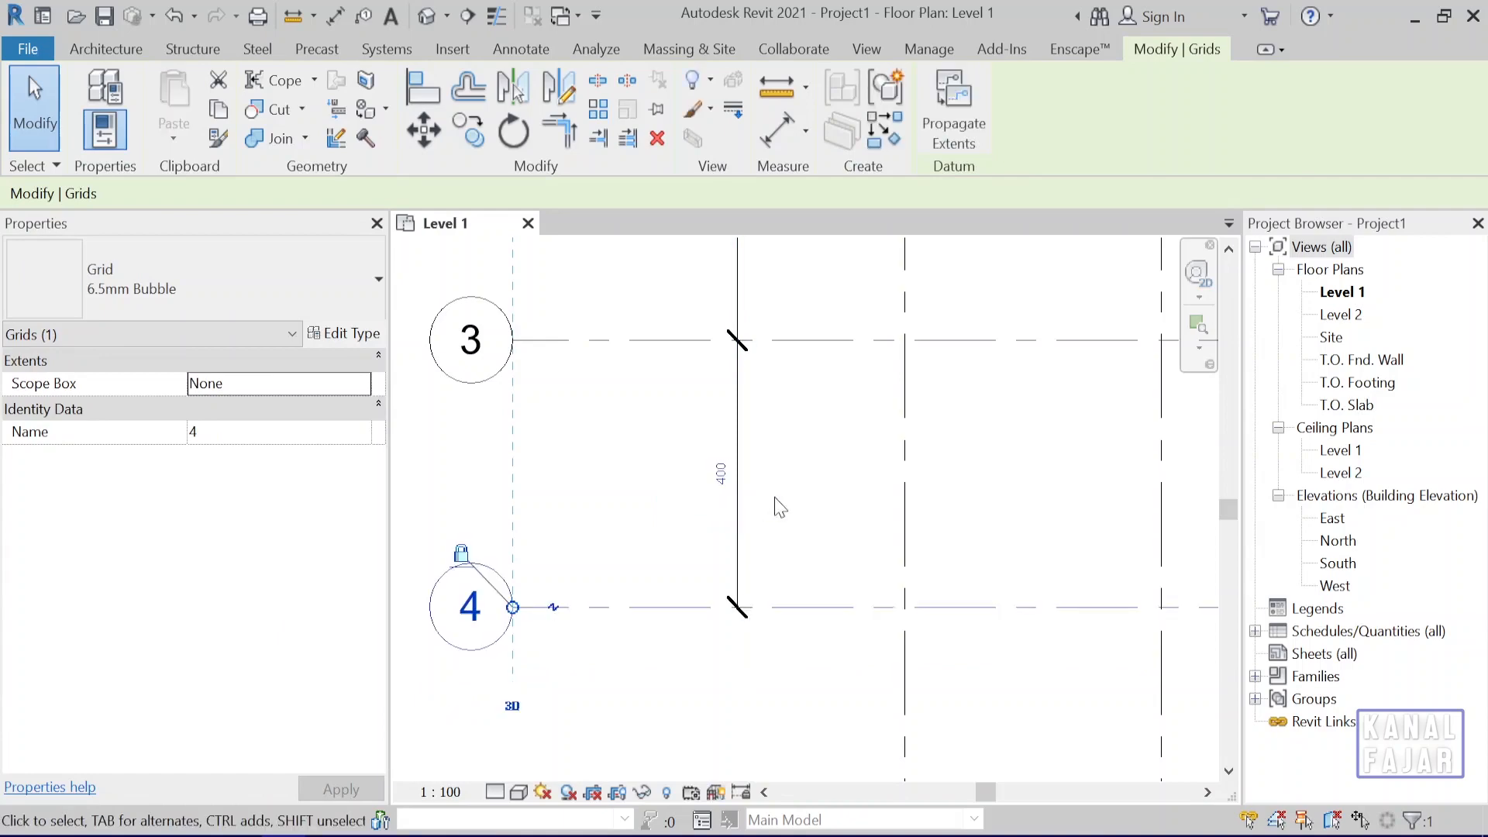
pyautogui.click(811, 495)
pyautogui.scroll(-5, 806, 519)
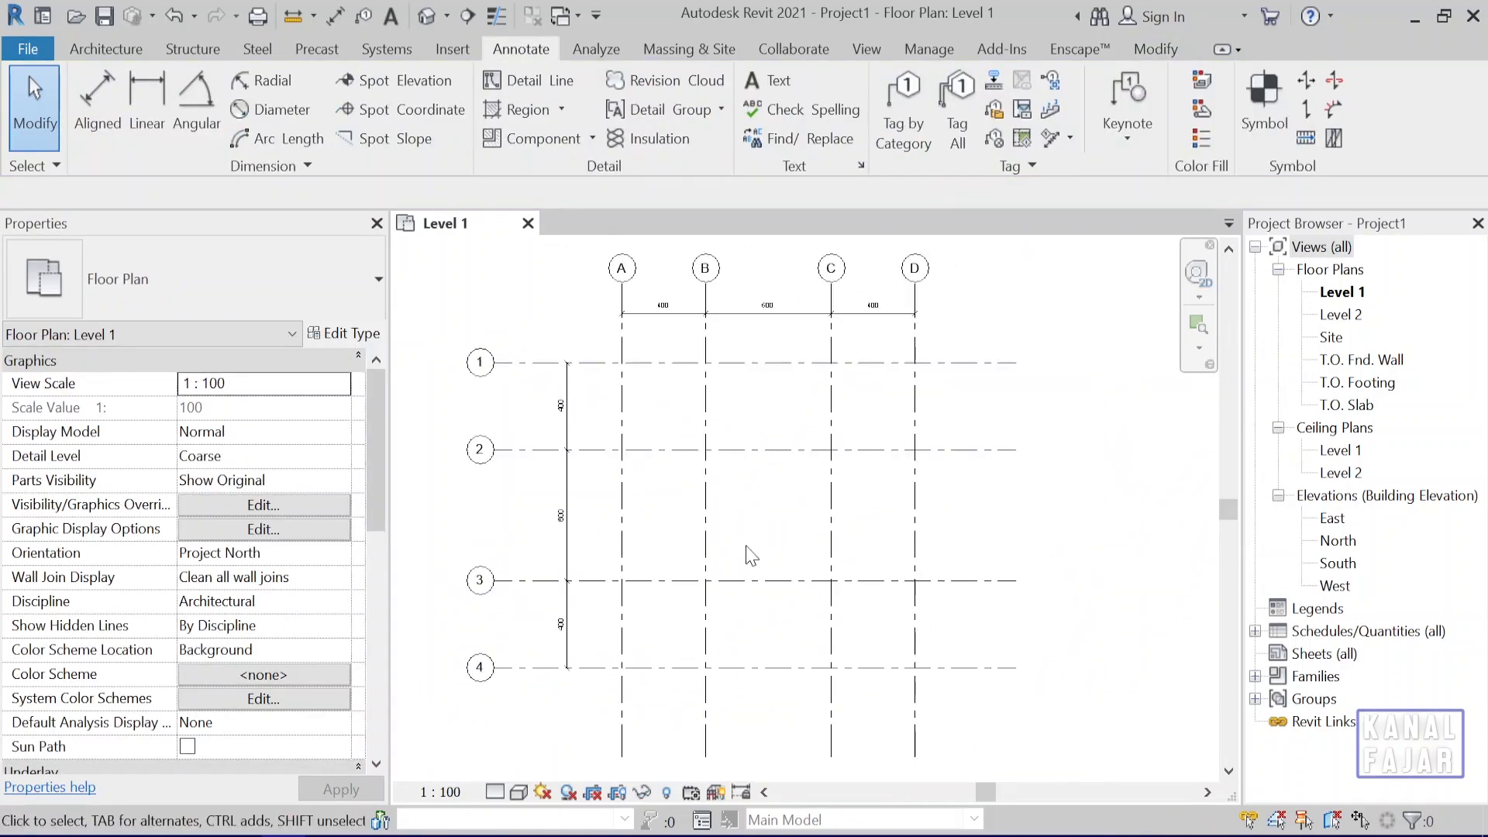
# Move grid 3 by setting its dimensioned spacing from grid 2 to 200 cm, and clear the selection.
pyautogui.scroll(4, 750, 556)
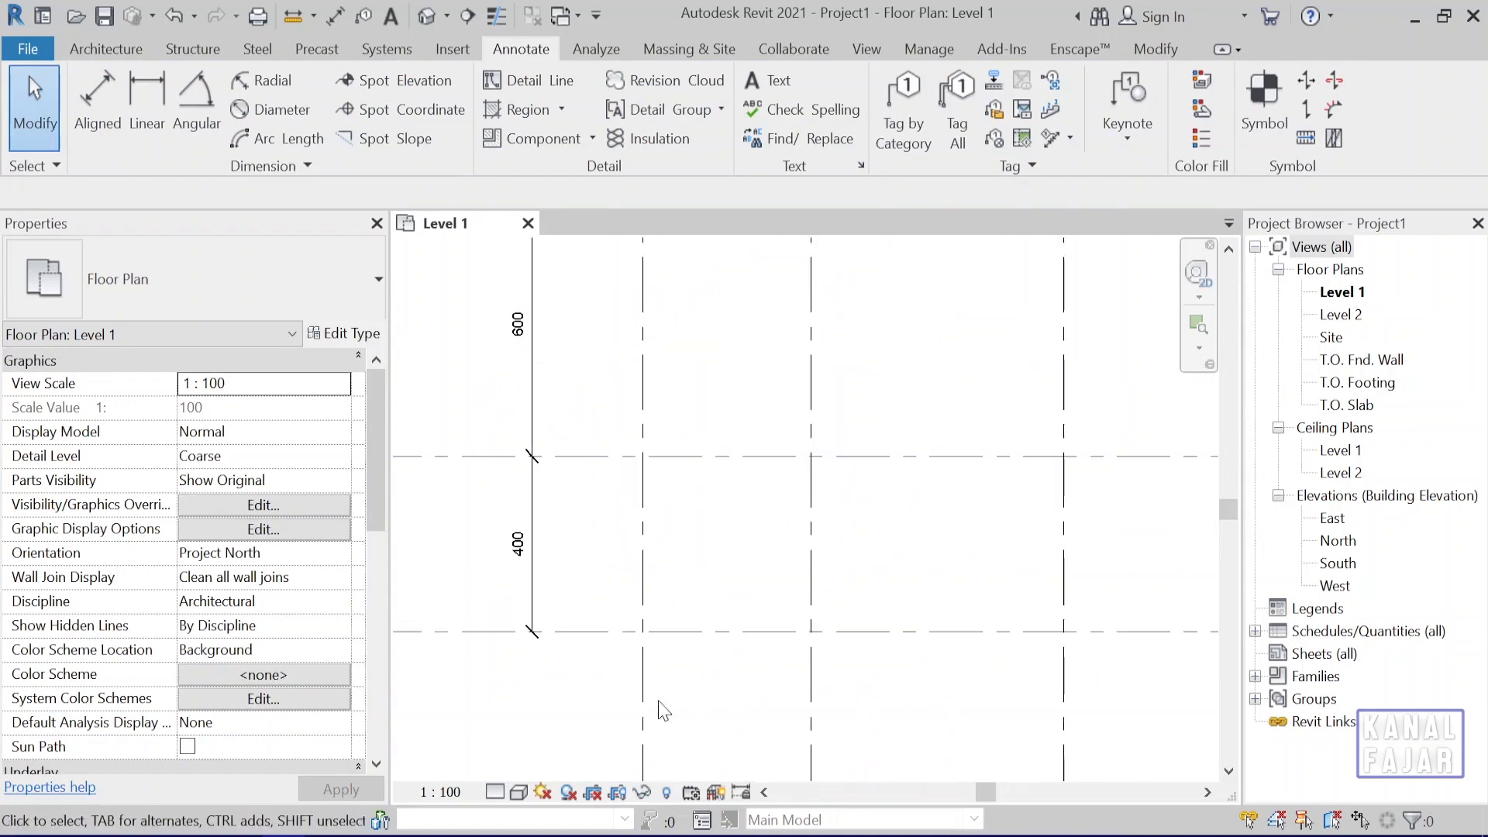
pyautogui.moveTo(638, 545); pyautogui.dragTo(794, 656, button='middle')
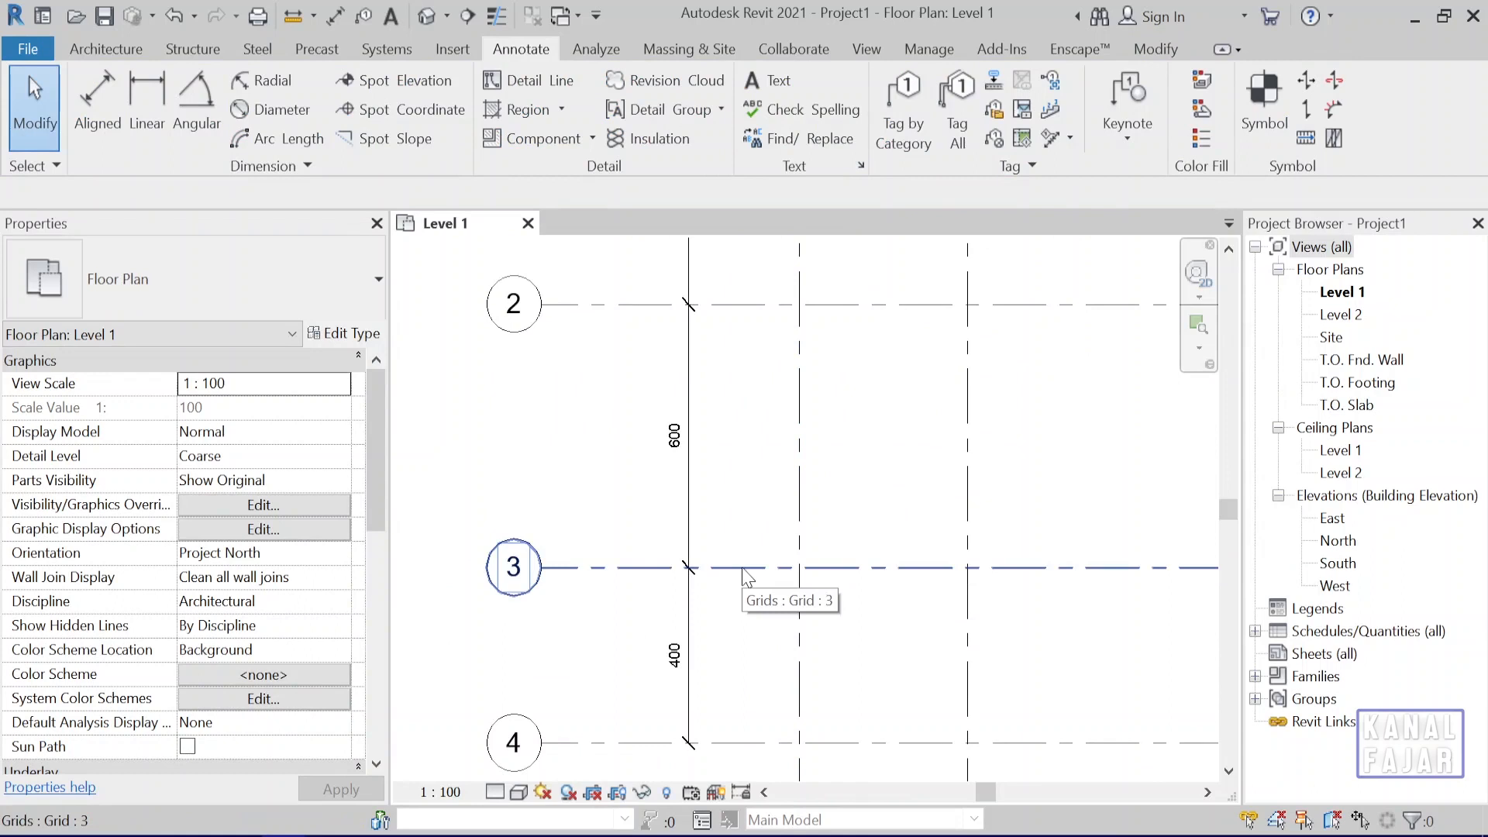
pyautogui.click(745, 577)
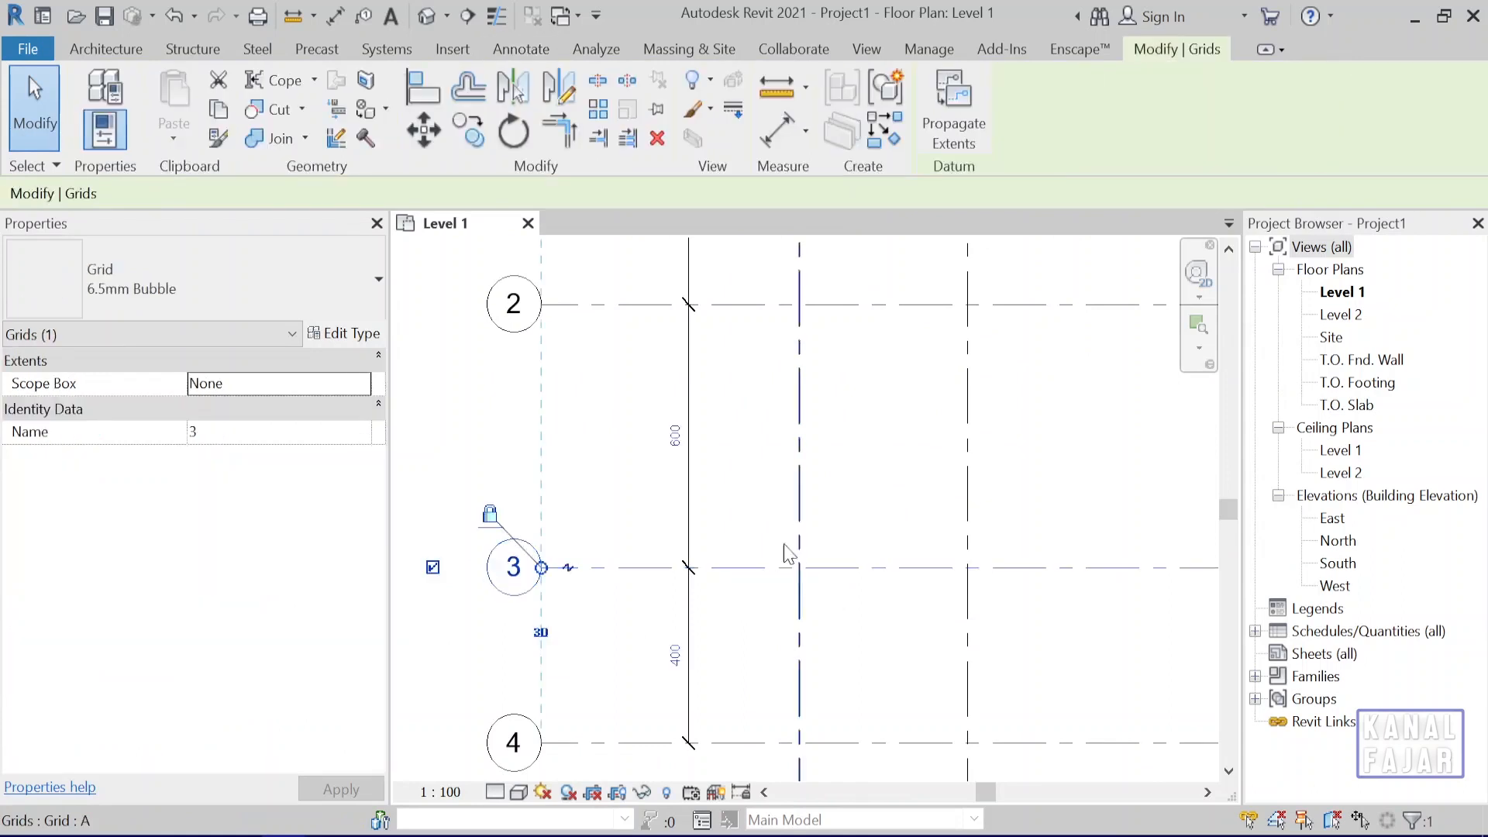
pyautogui.click(676, 437)
pyautogui.scroll(1, 685, 446)
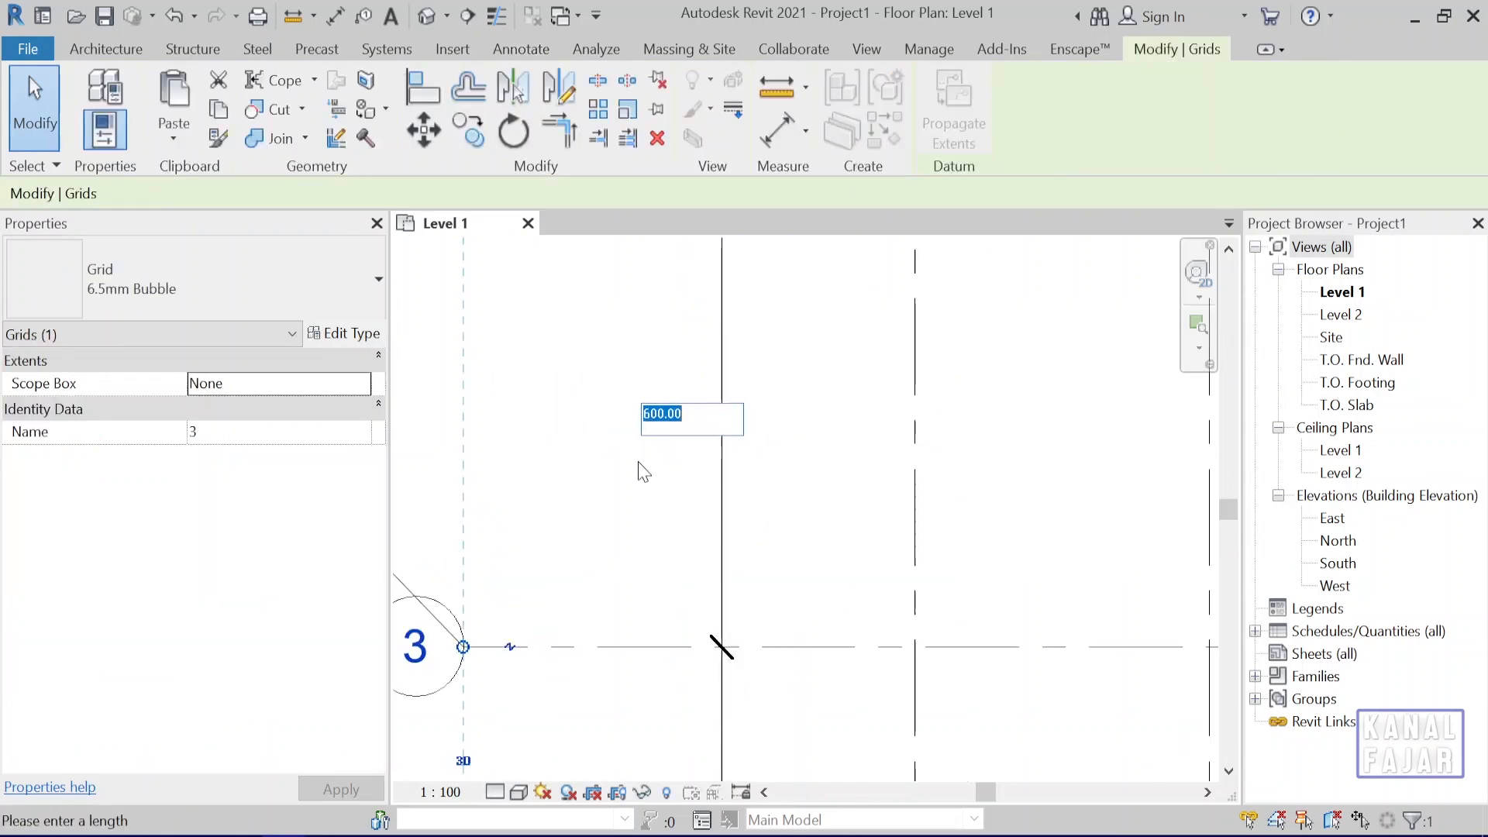
pyautogui.scroll(-1, 691, 476)
pyautogui.write('200')
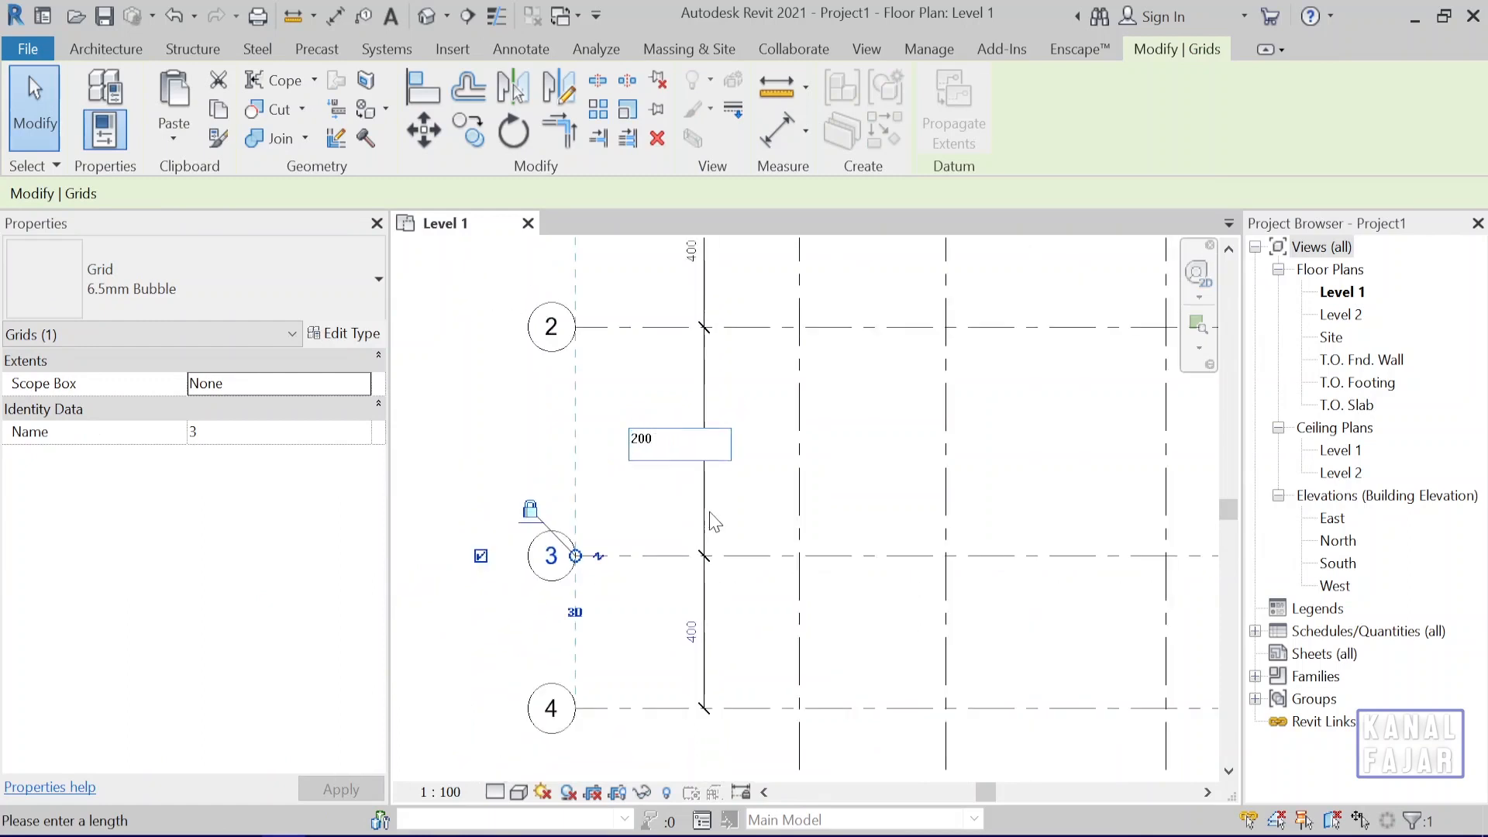
pyautogui.press('Return')
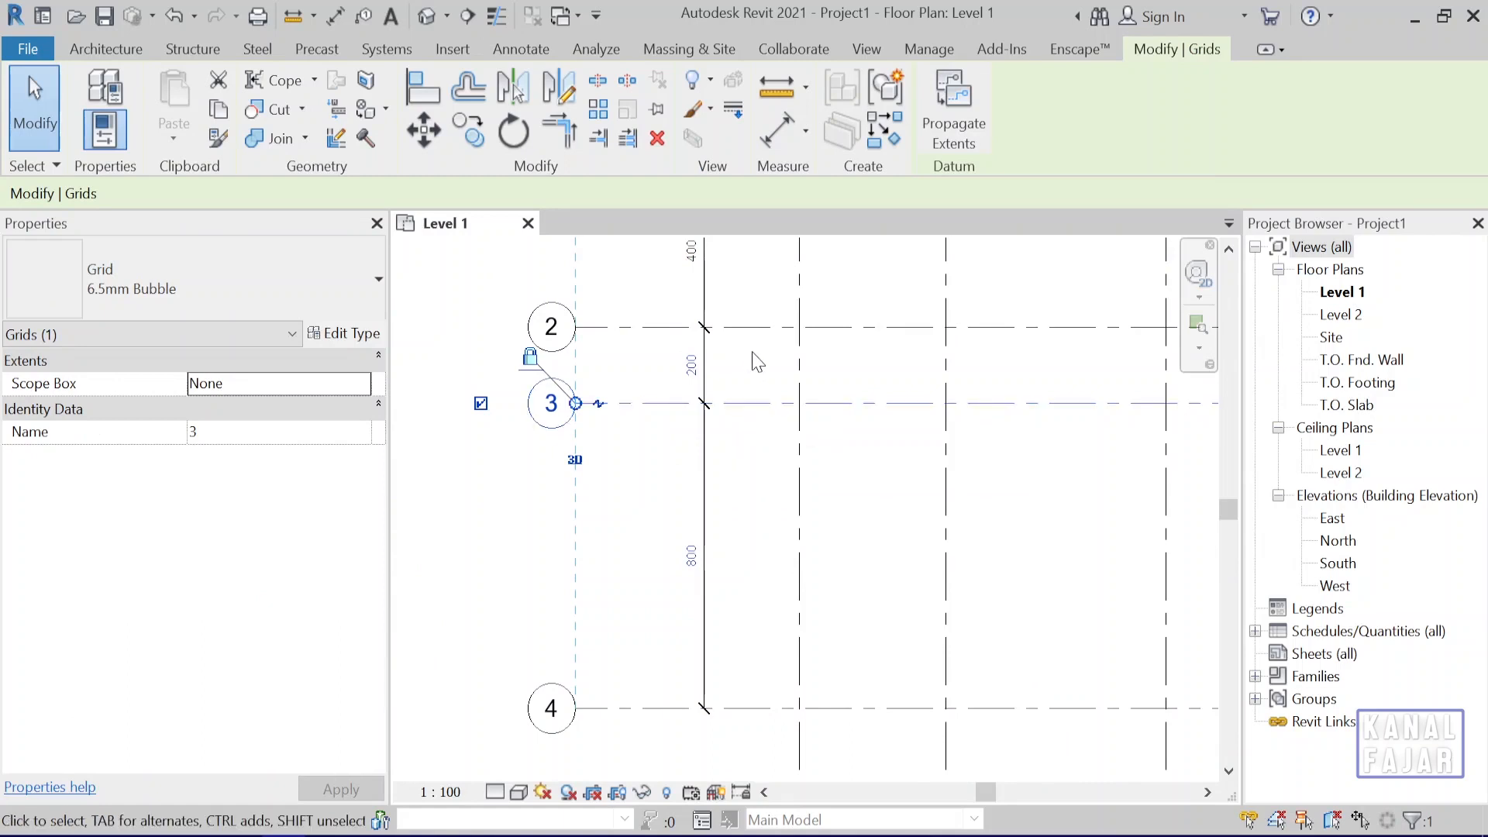
pyautogui.click(776, 552)
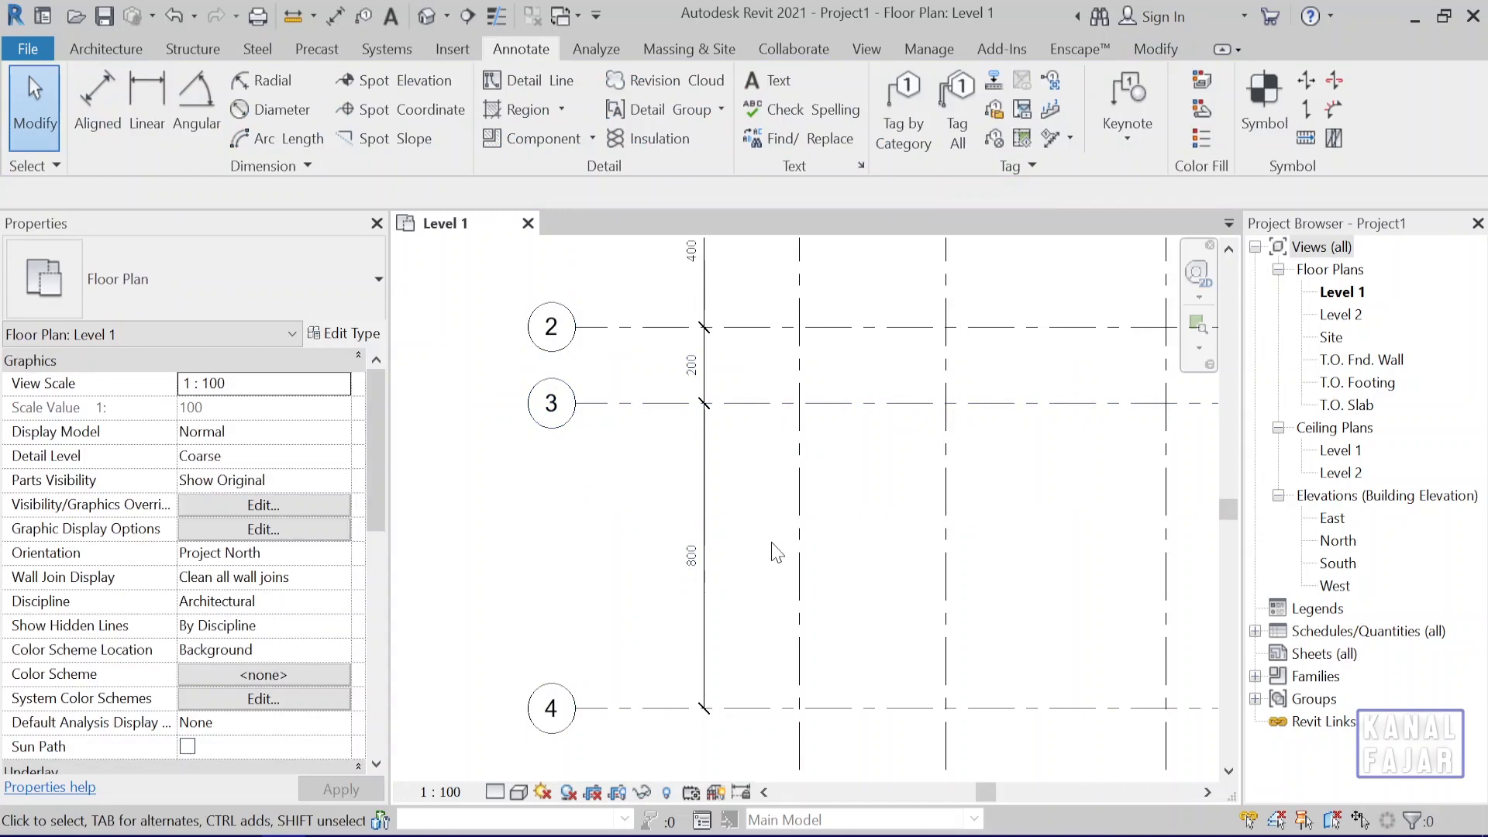
pyautogui.click(638, 710)
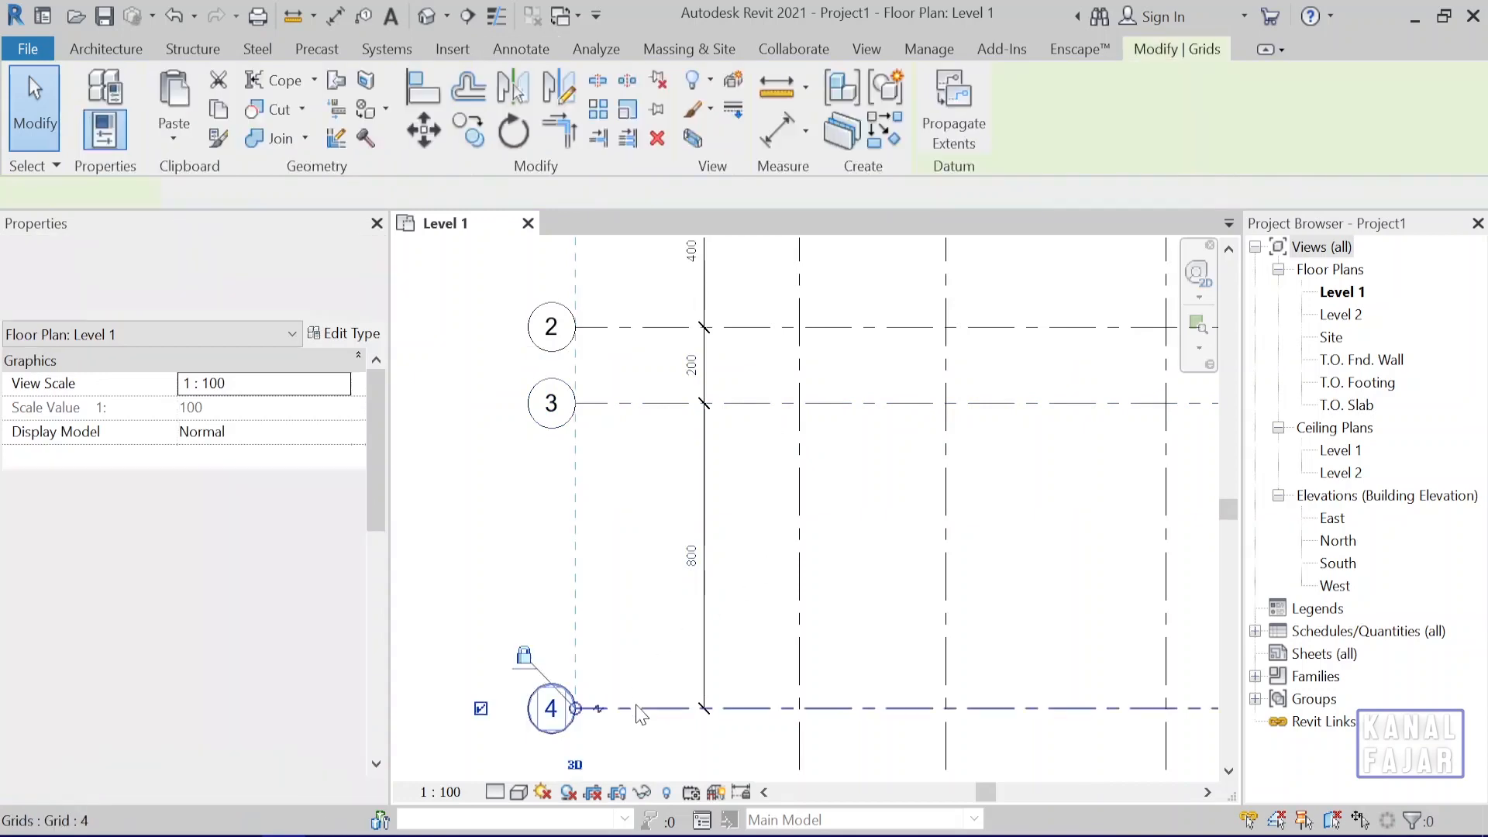
pyautogui.click(748, 506)
pyautogui.click(747, 424)
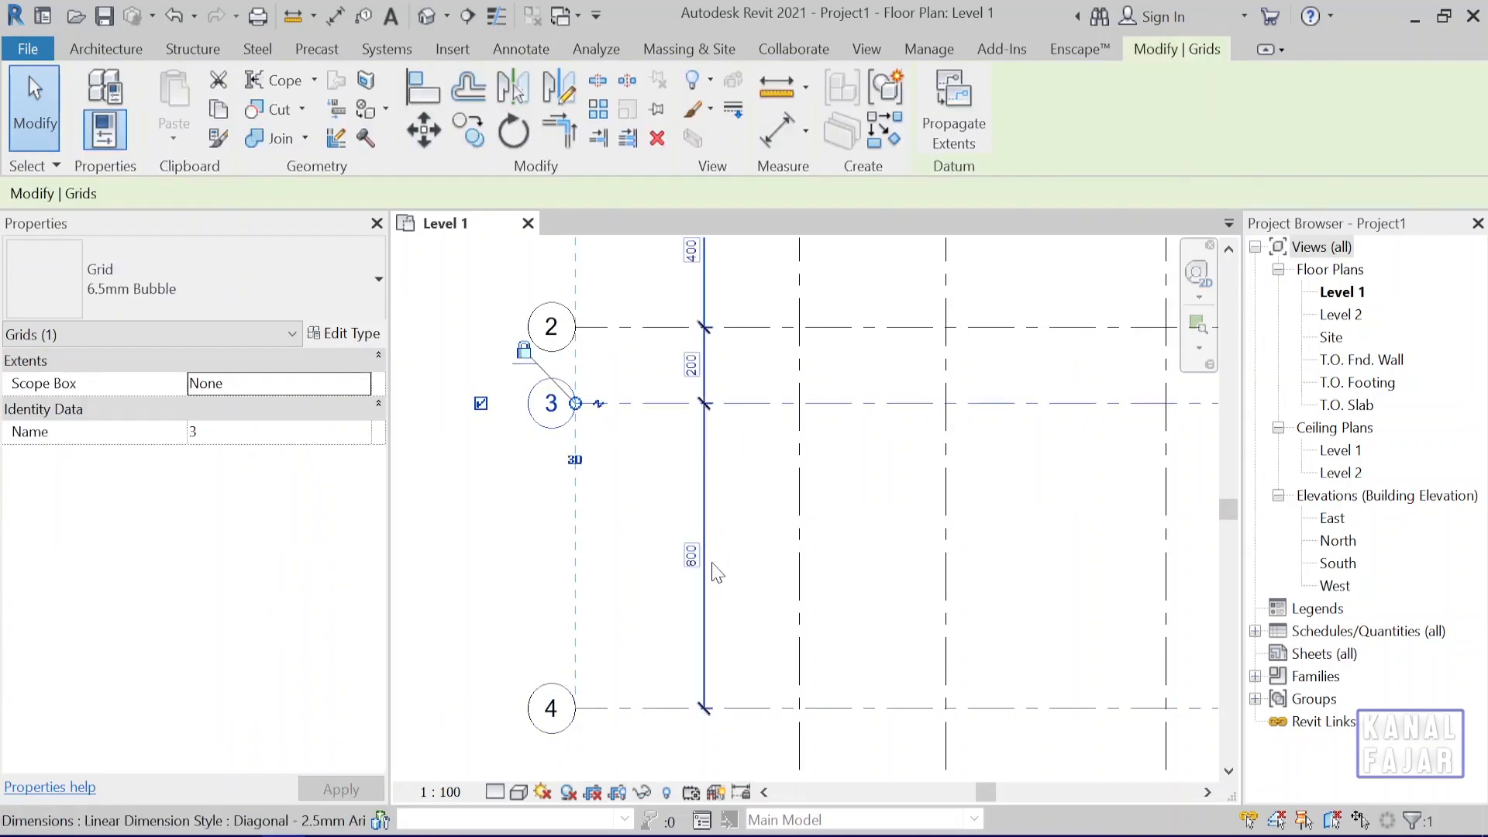
pyautogui.click(727, 550)
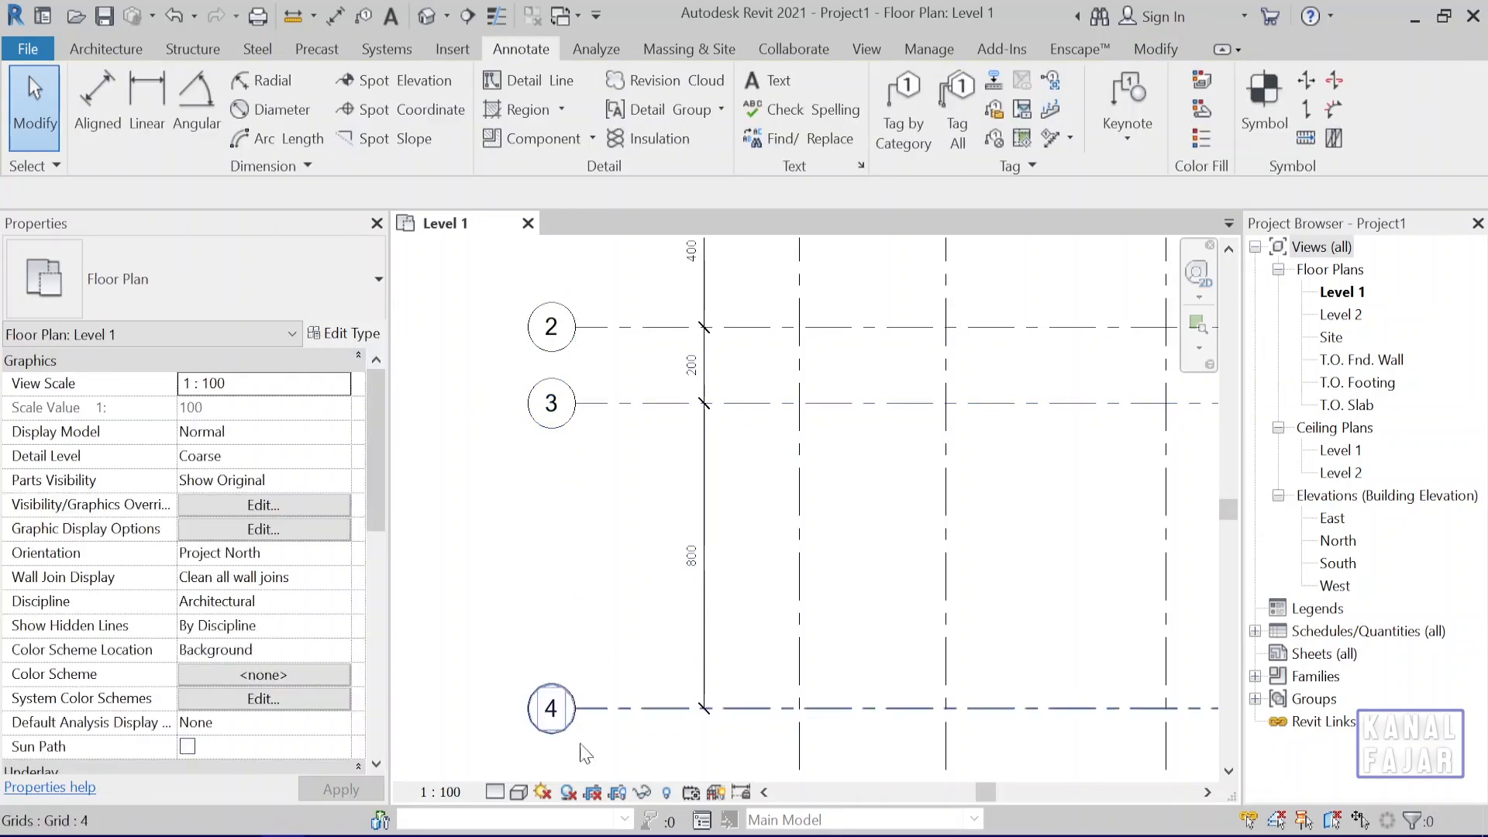
# Set the dimensioned spacing between grids 2 and 3 to 400 cm by repositioning grid 3, and clear the selection.
pyautogui.click(717, 399)
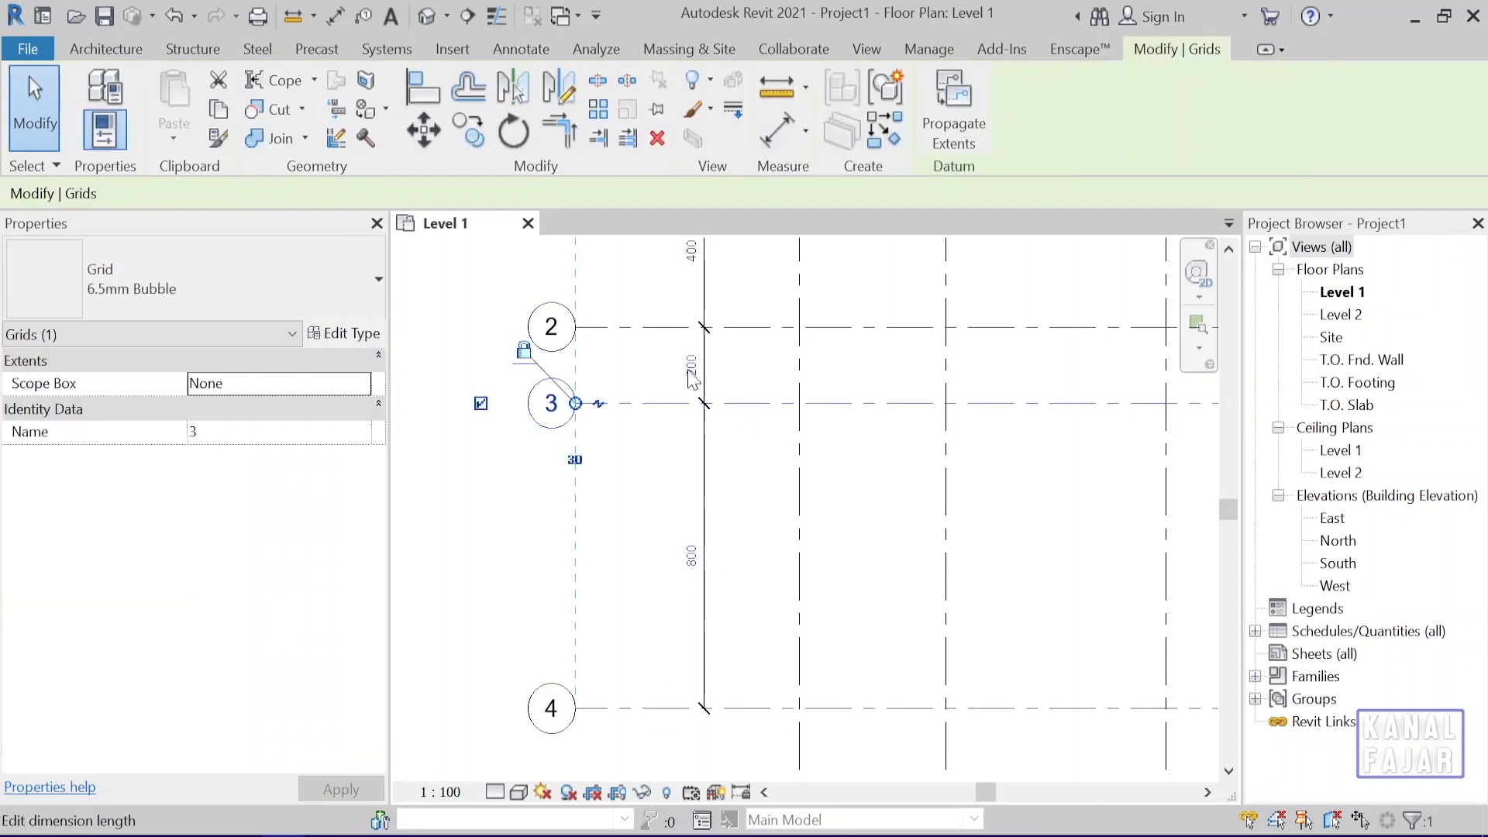
pyautogui.click(691, 365)
pyautogui.write('400')
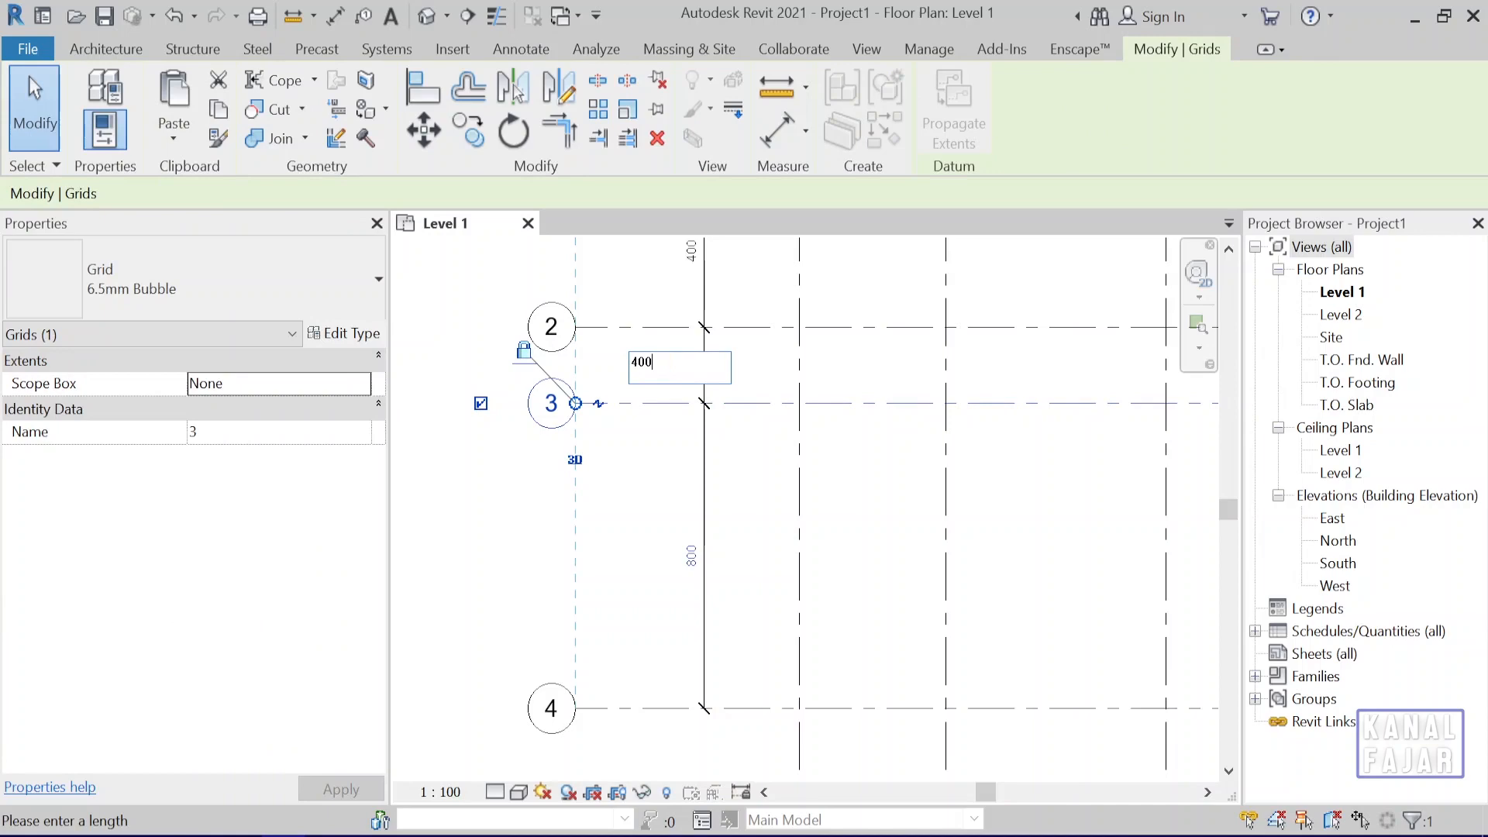
pyautogui.press('Return')
pyautogui.click(895, 527)
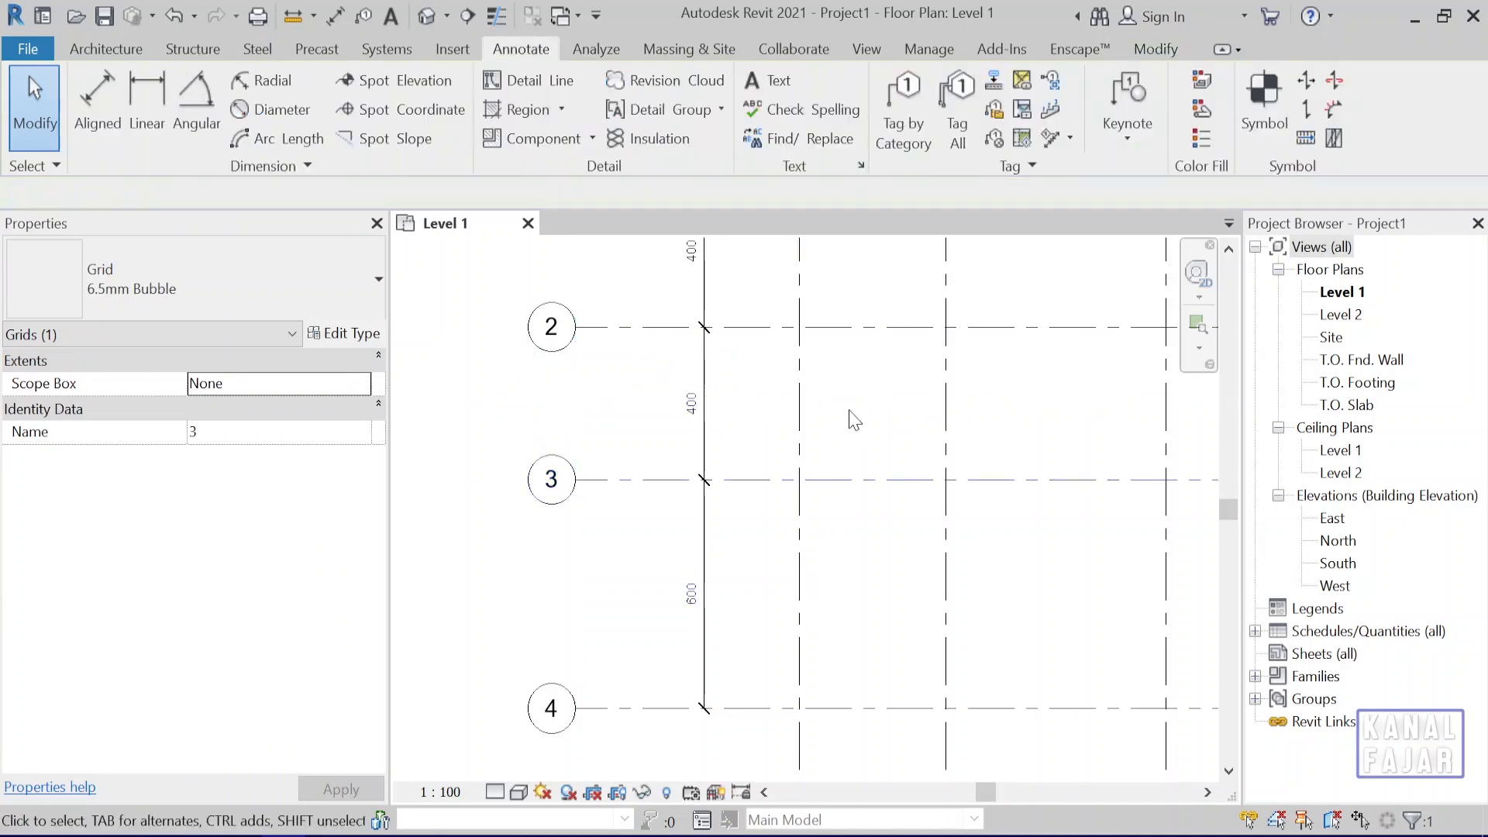
# Move grid C by setting its dimensioned spacing from grid B to 400 cm, and clear the selection.
pyautogui.scroll(-2, 896, 527)
pyautogui.moveTo(814, 537); pyautogui.dragTo(682, 734, button='middle')
pyautogui.scroll(1, 853, 547)
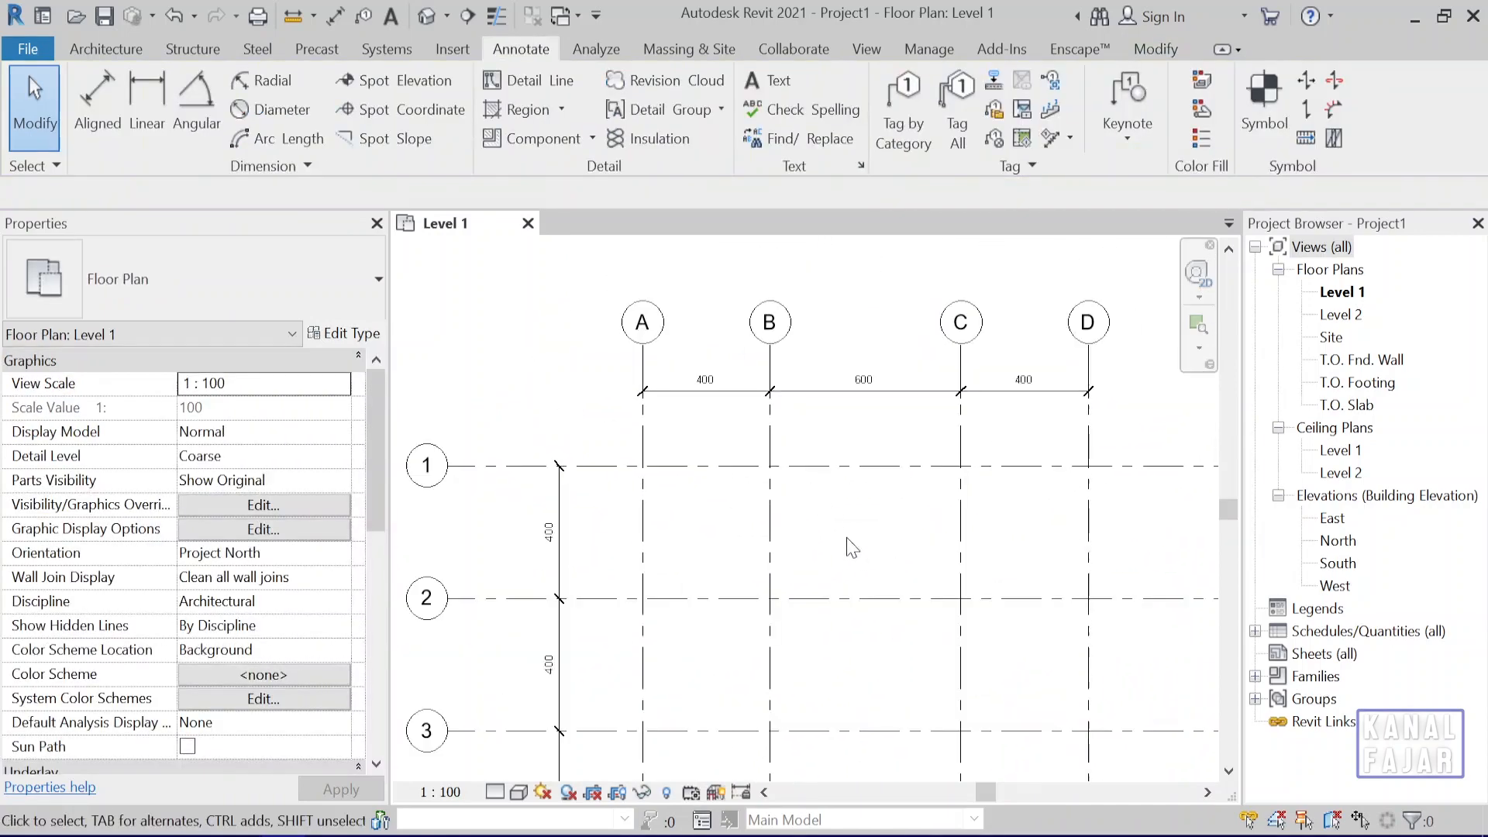
pyautogui.moveTo(833, 545); pyautogui.dragTo(775, 583, button='middle')
pyautogui.scroll(1, 807, 515)
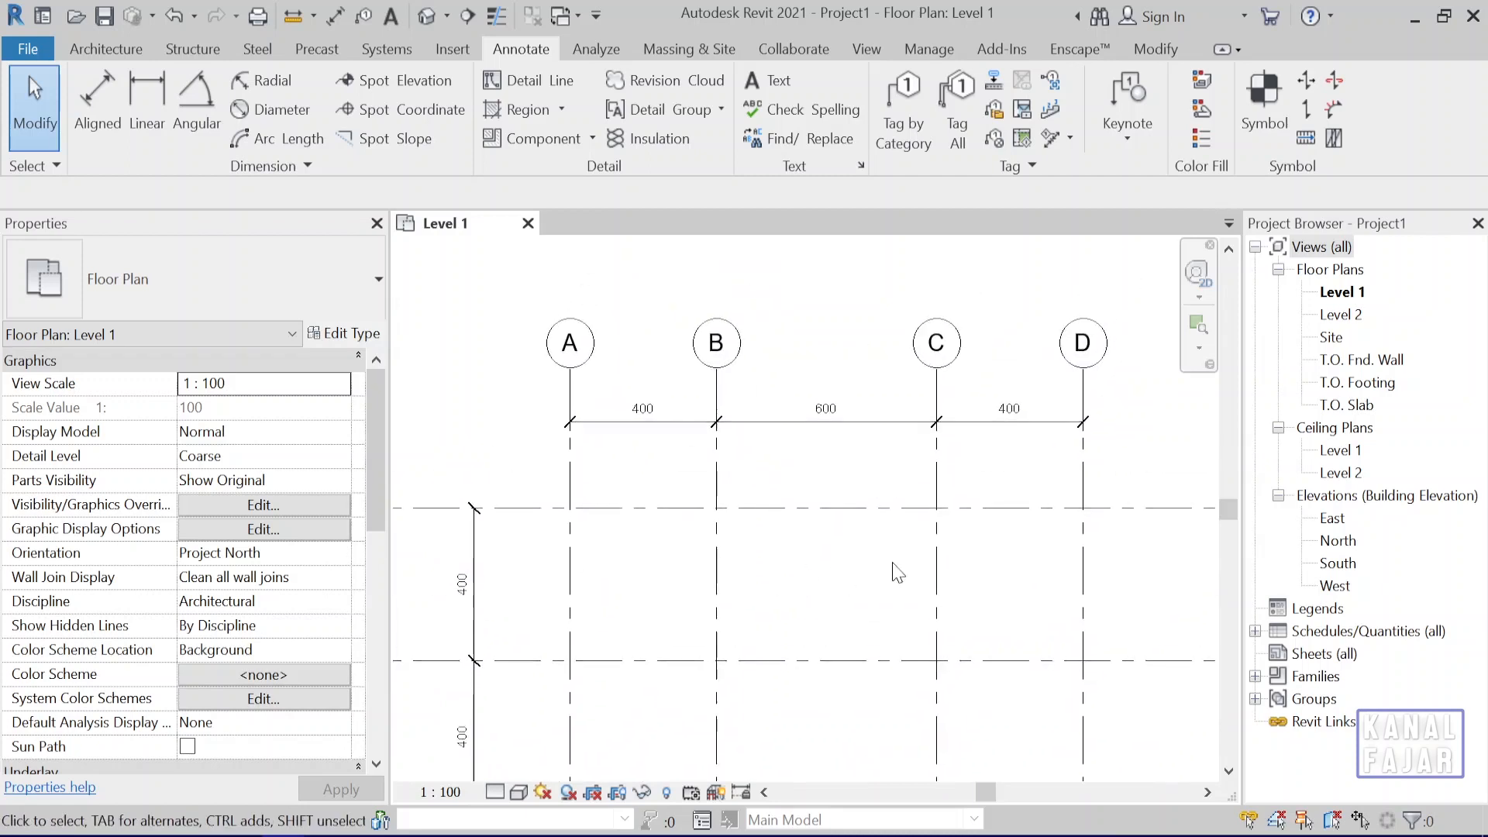
pyautogui.click(938, 569)
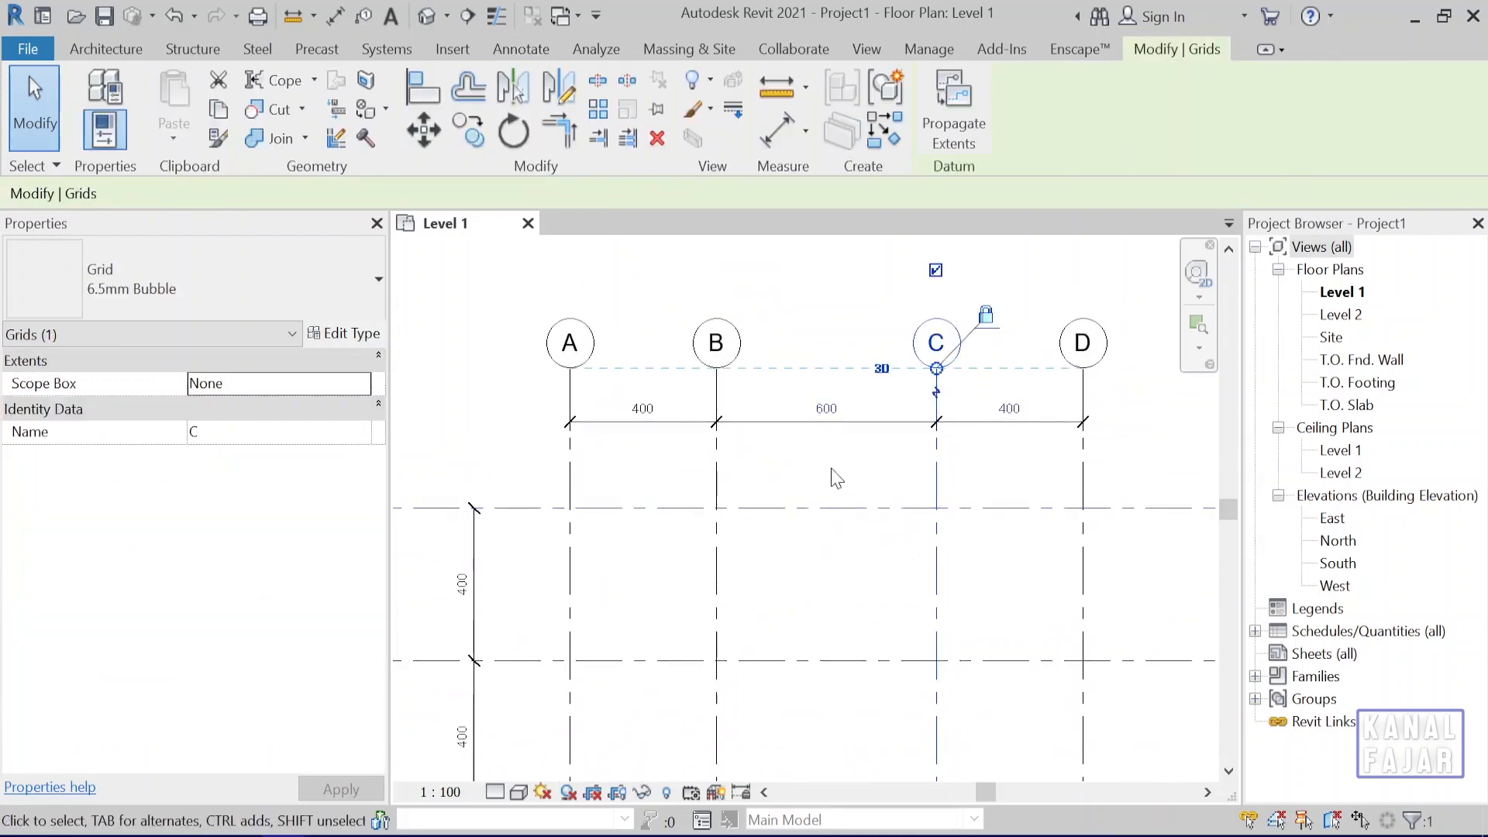
pyautogui.click(826, 408)
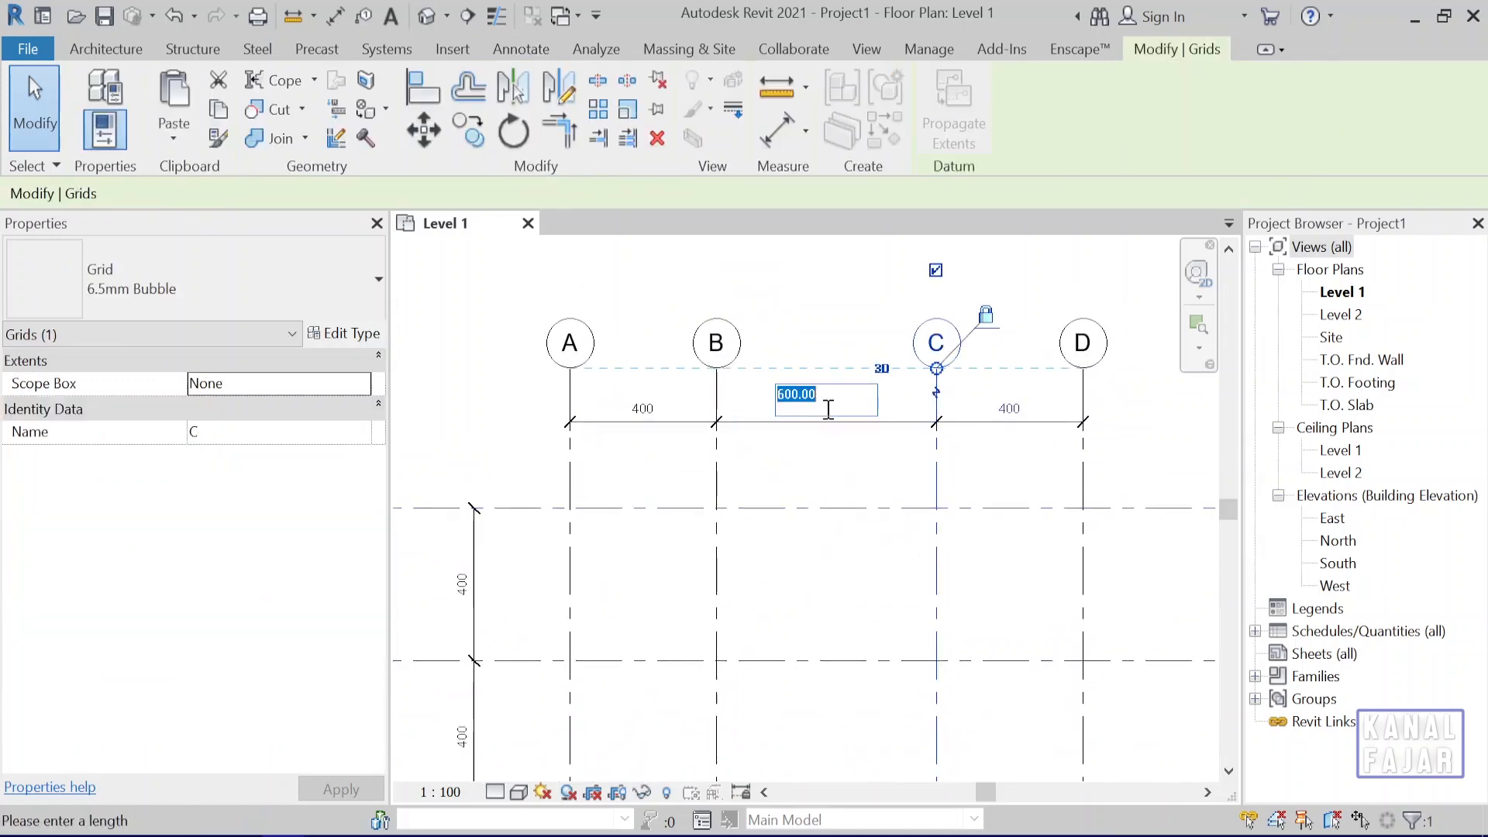
pyautogui.write('400')
pyautogui.press('Return')
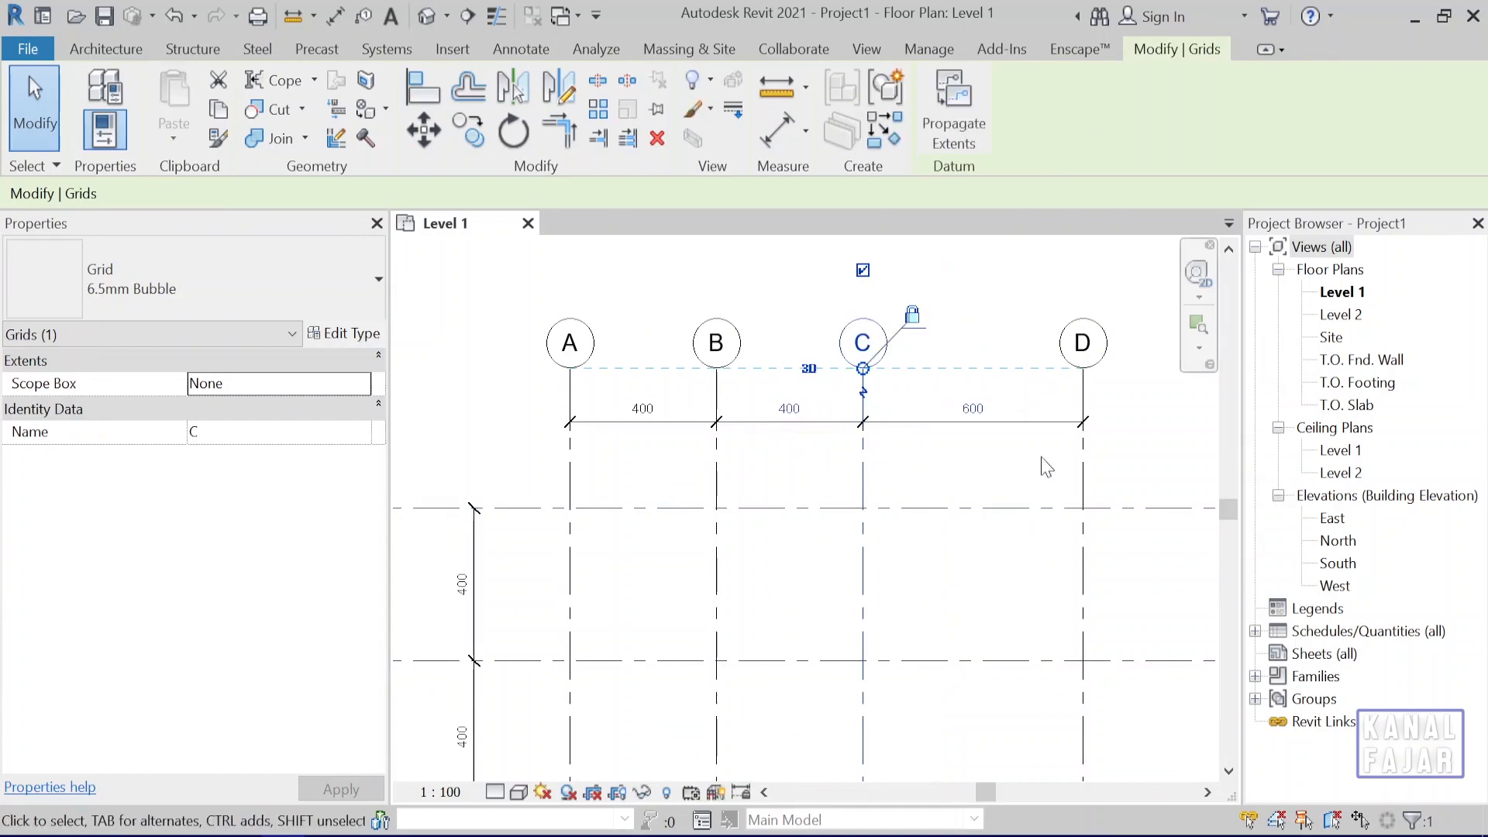
pyautogui.click(1010, 467)
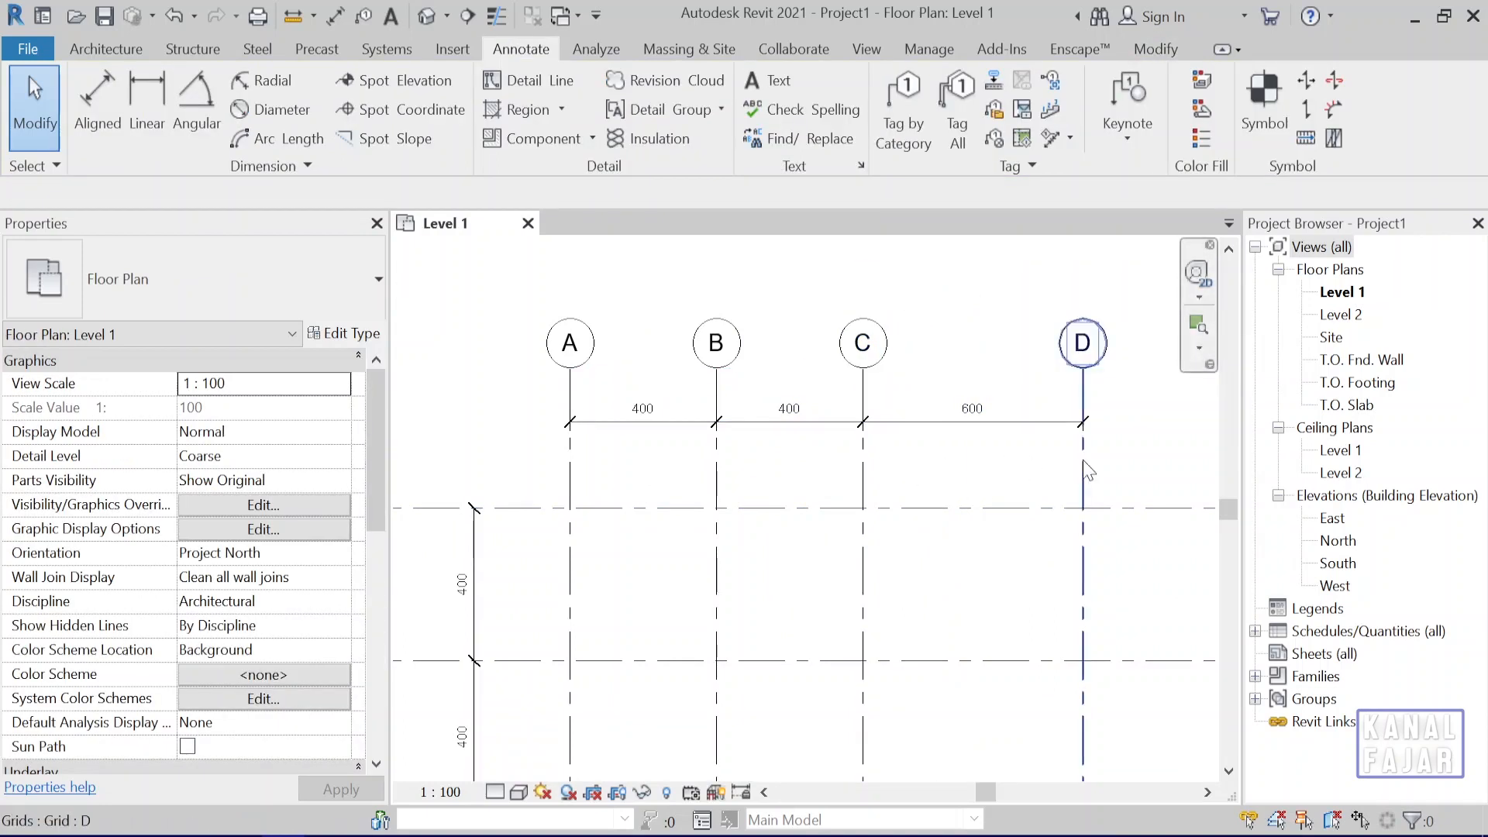
# Move grid C by setting its dimensioned spacing from grid D to 400 cm, and clear the selection.
pyautogui.click(869, 473)
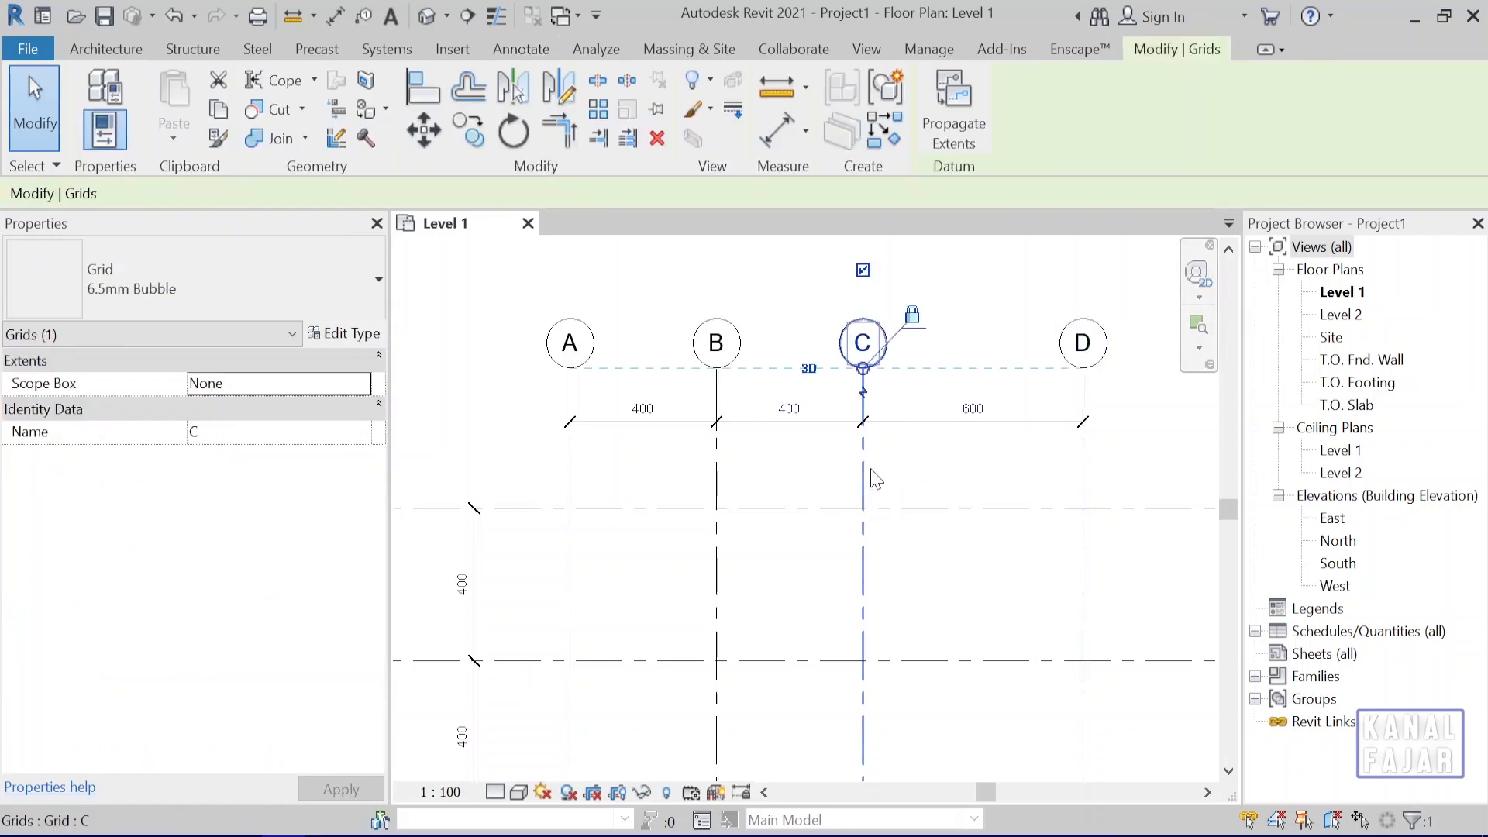
pyautogui.click(974, 408)
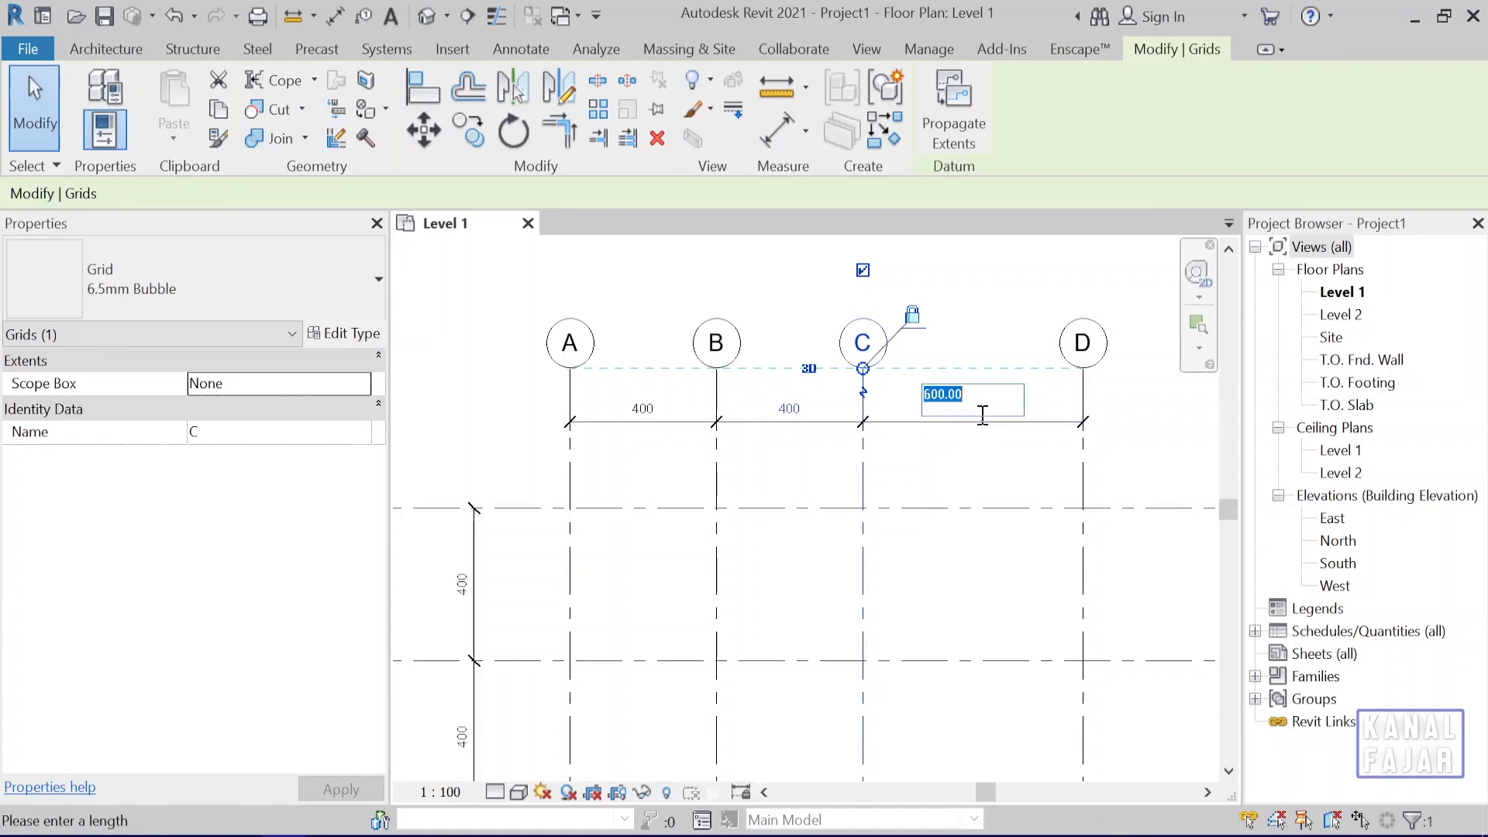
pyautogui.write('400')
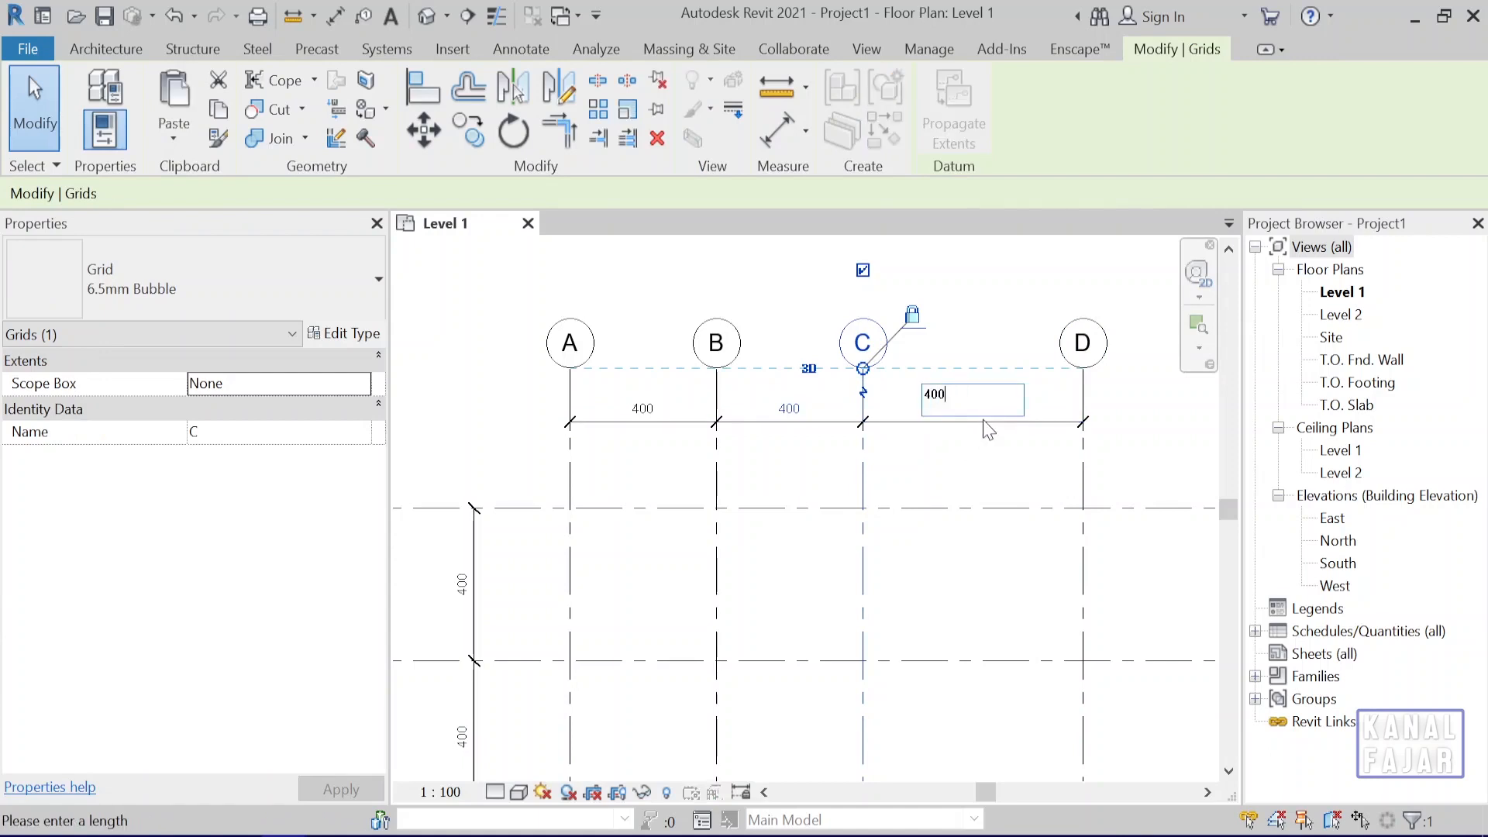
pyautogui.press('Return')
pyautogui.click(975, 477)
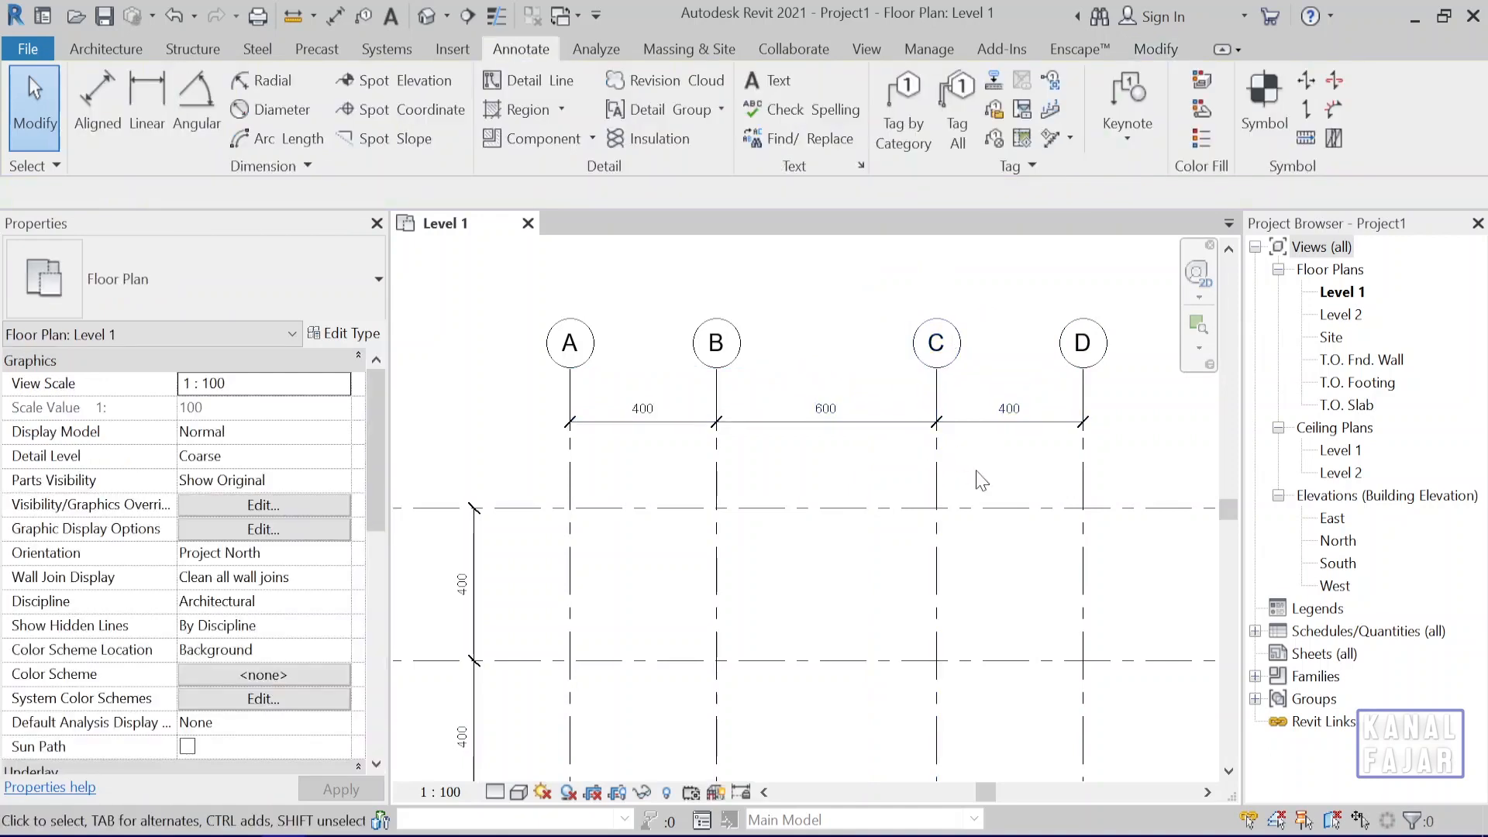
# Set the dimensioned spacing between grids B and C to 400 cm by repositioning grid C.
pyautogui.click(940, 495)
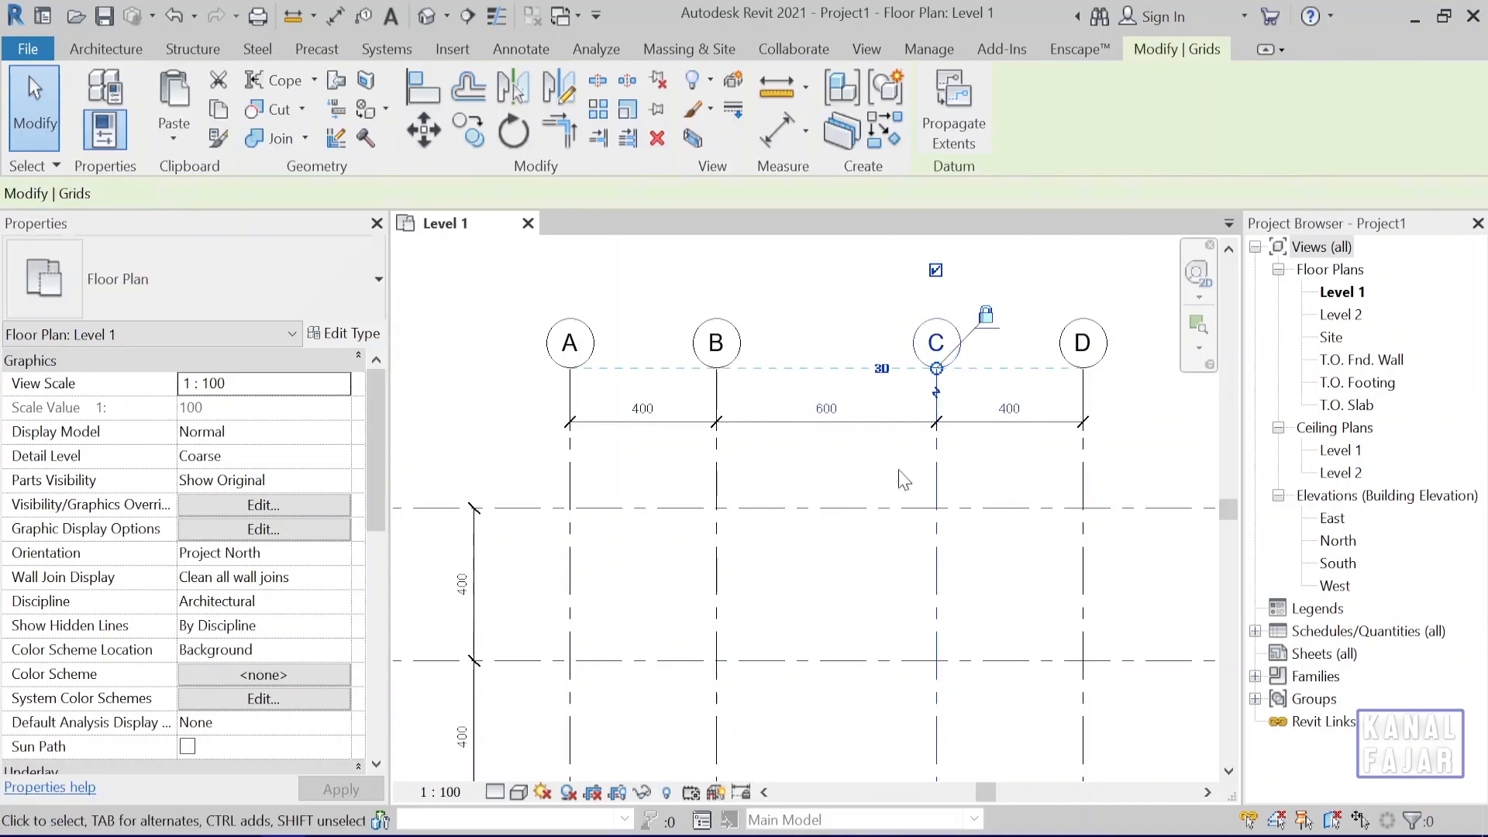
pyautogui.click(829, 410)
pyautogui.write('400')
pyautogui.press('Return')
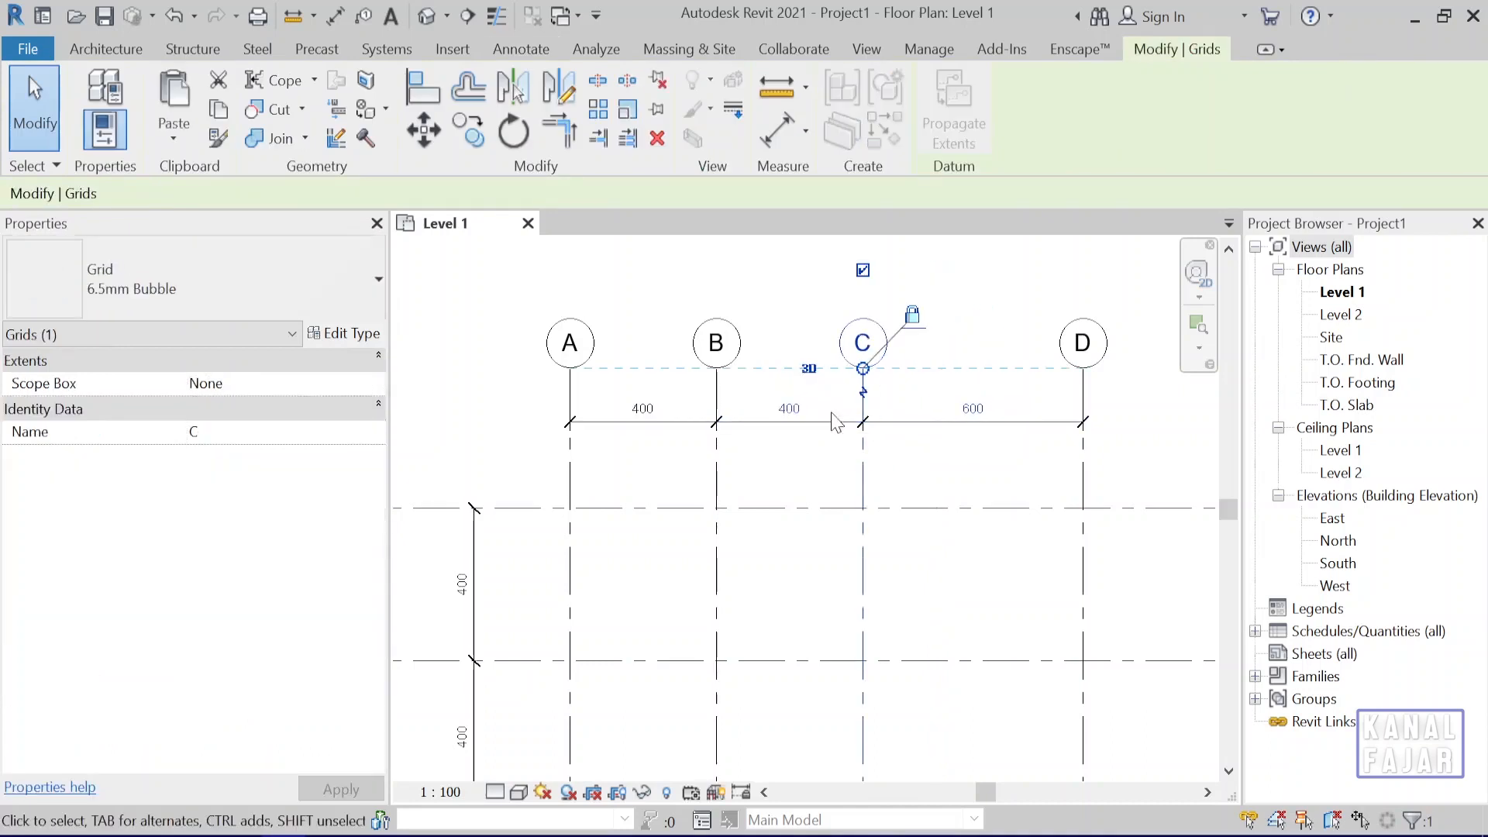
# Move grid D by setting its dimensioned spacing from grid C to 400 cm.
pyautogui.click(1084, 479)
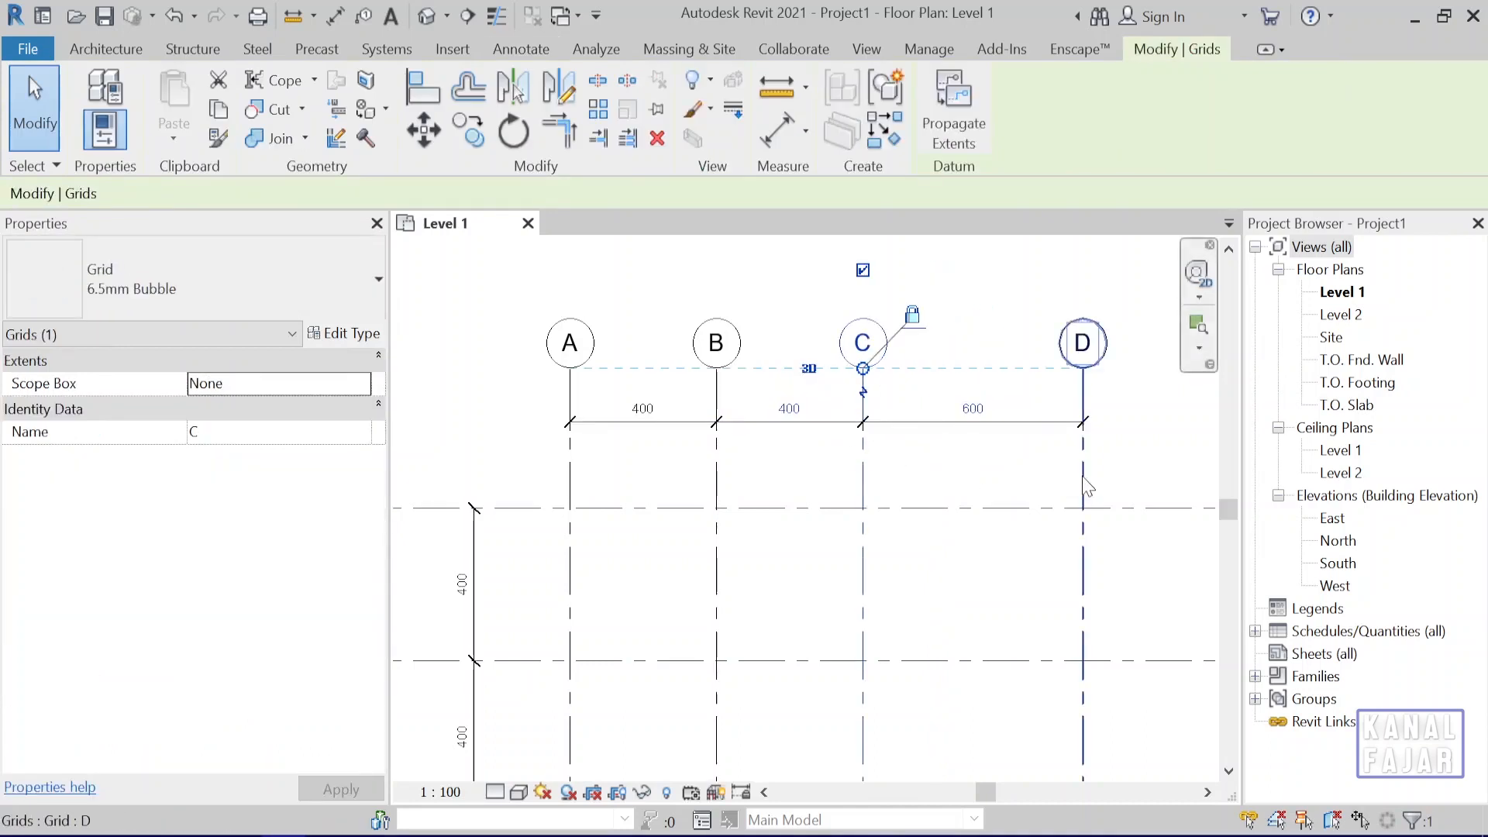
pyautogui.click(973, 408)
pyautogui.write('400')
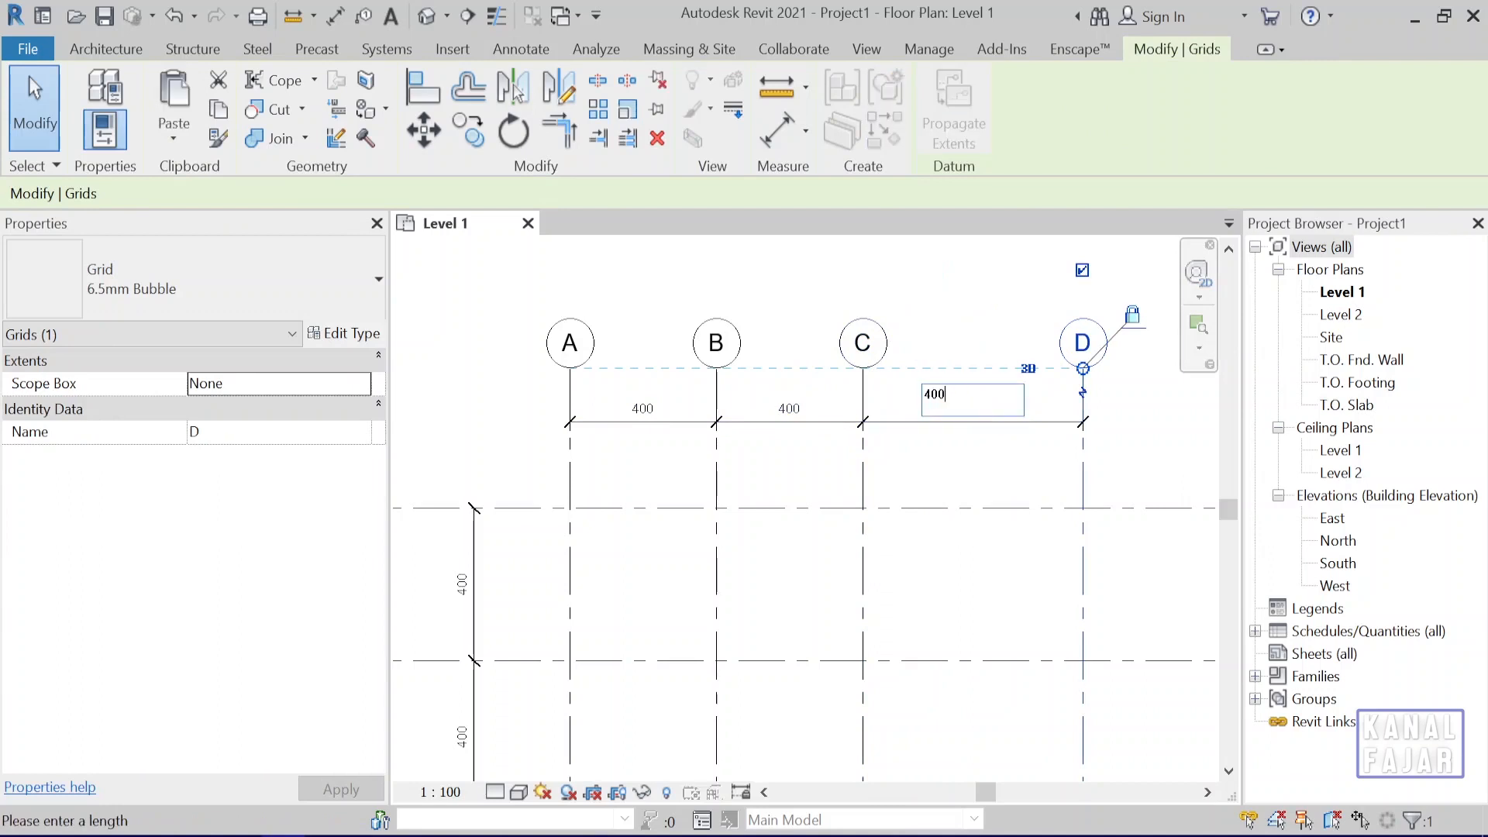
pyautogui.press('Return')
# Move grid 3 by setting its dimensioned spacing from grid 4 to 400 cm.
pyautogui.moveTo(685, 694); pyautogui.dragTo(851, 399, button='middle')
pyautogui.moveTo(759, 592); pyautogui.dragTo(814, 509, button='middle')
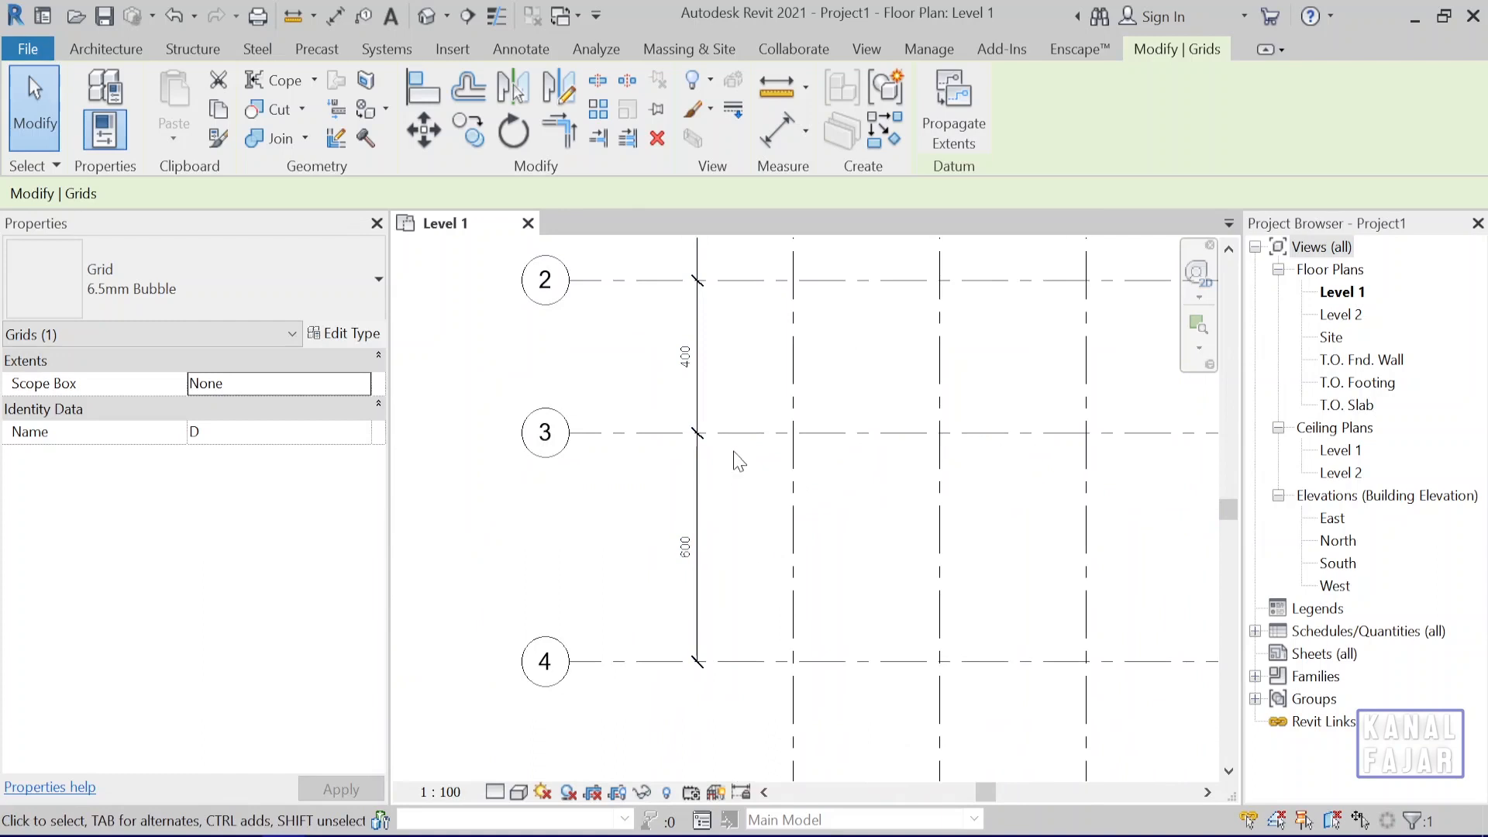
pyautogui.click(736, 432)
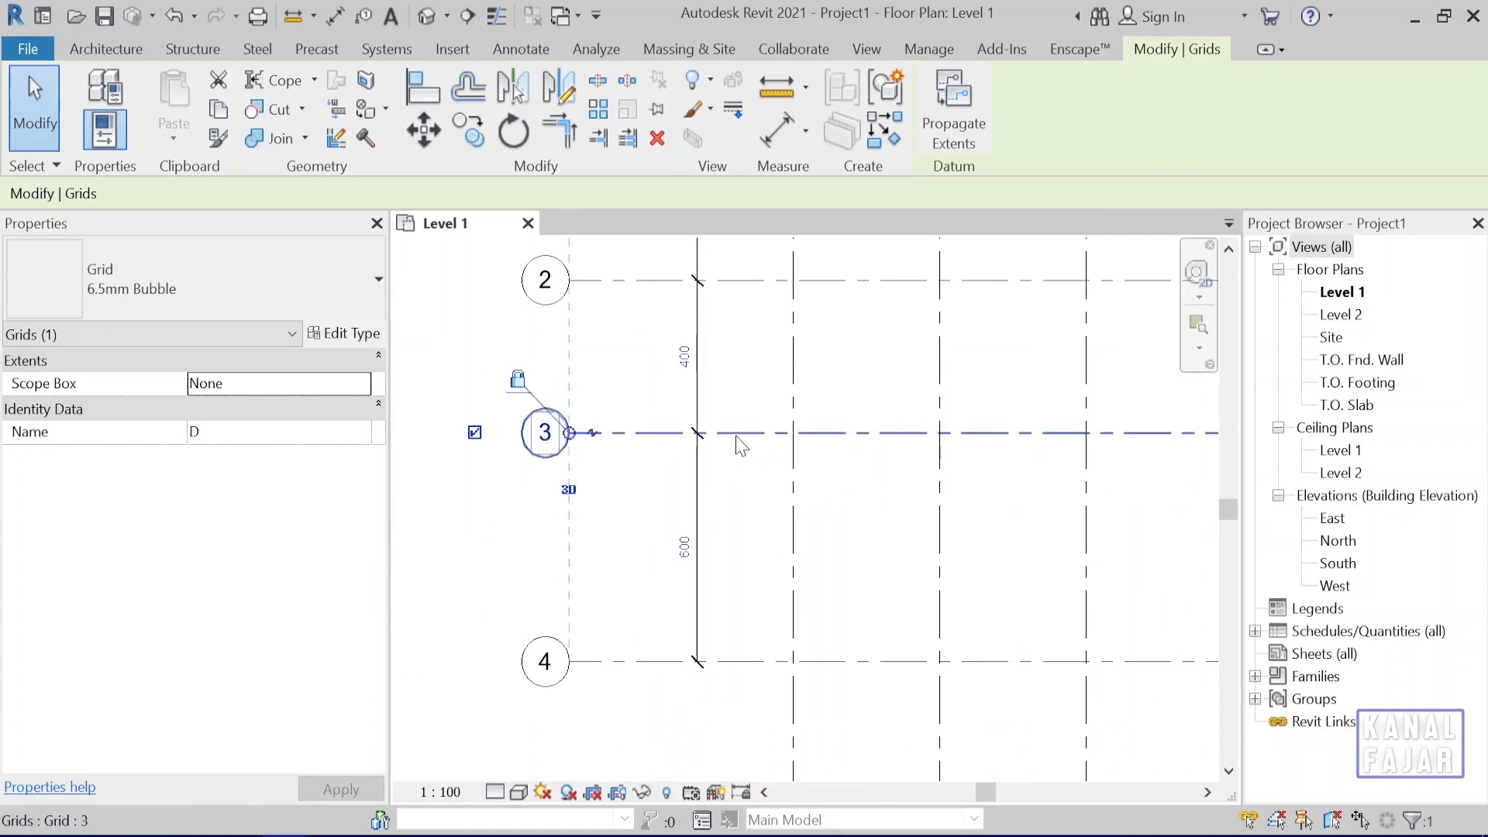
pyautogui.click(685, 547)
pyautogui.write('400')
pyautogui.press('Return')
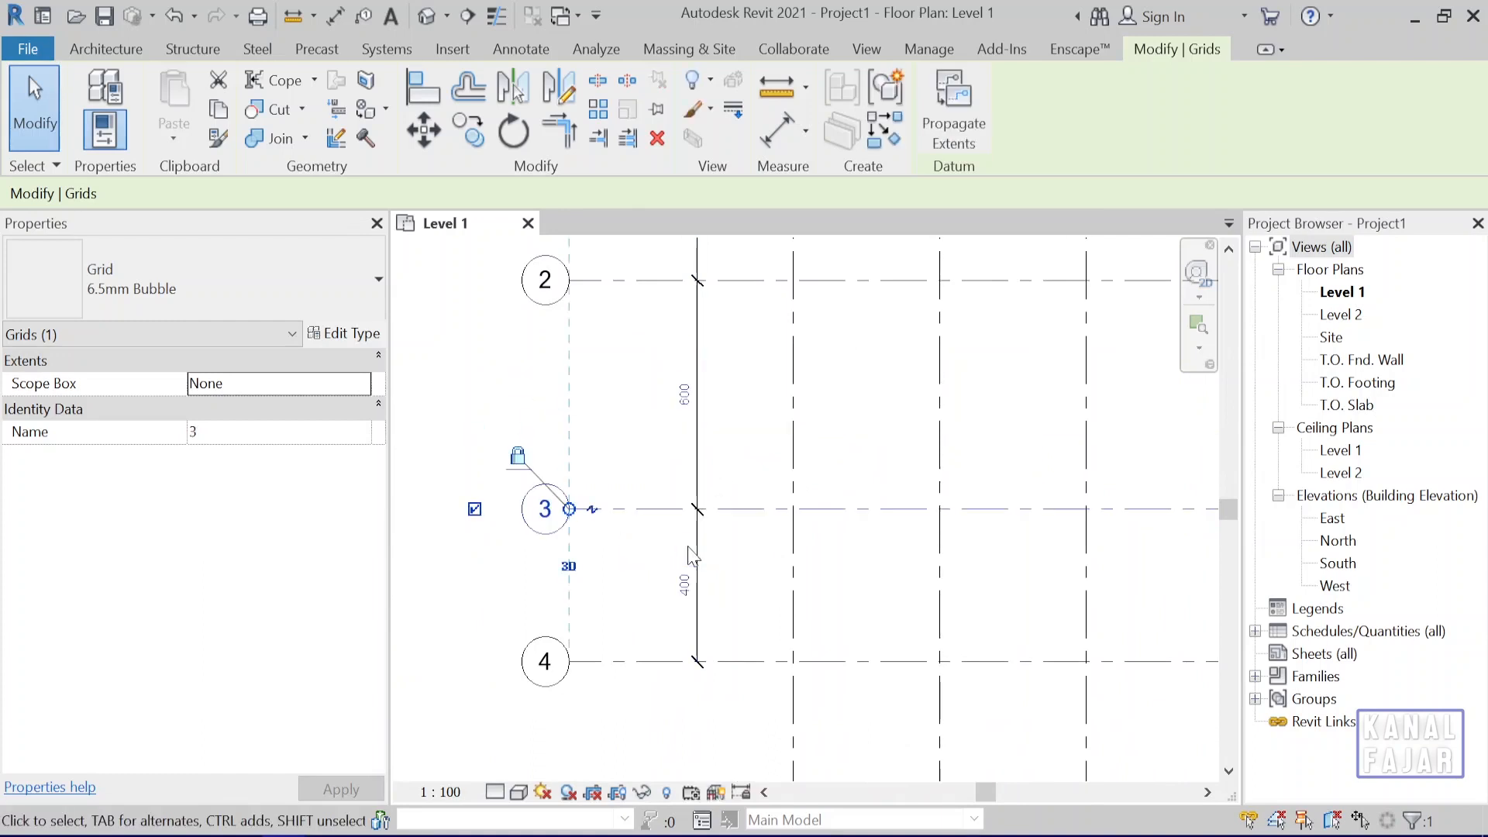
pyautogui.click(736, 449)
# Set the dimensioned spacing between grids 2 and 3 to 400 cm by repositioning grid 3.
pyautogui.click(738, 511)
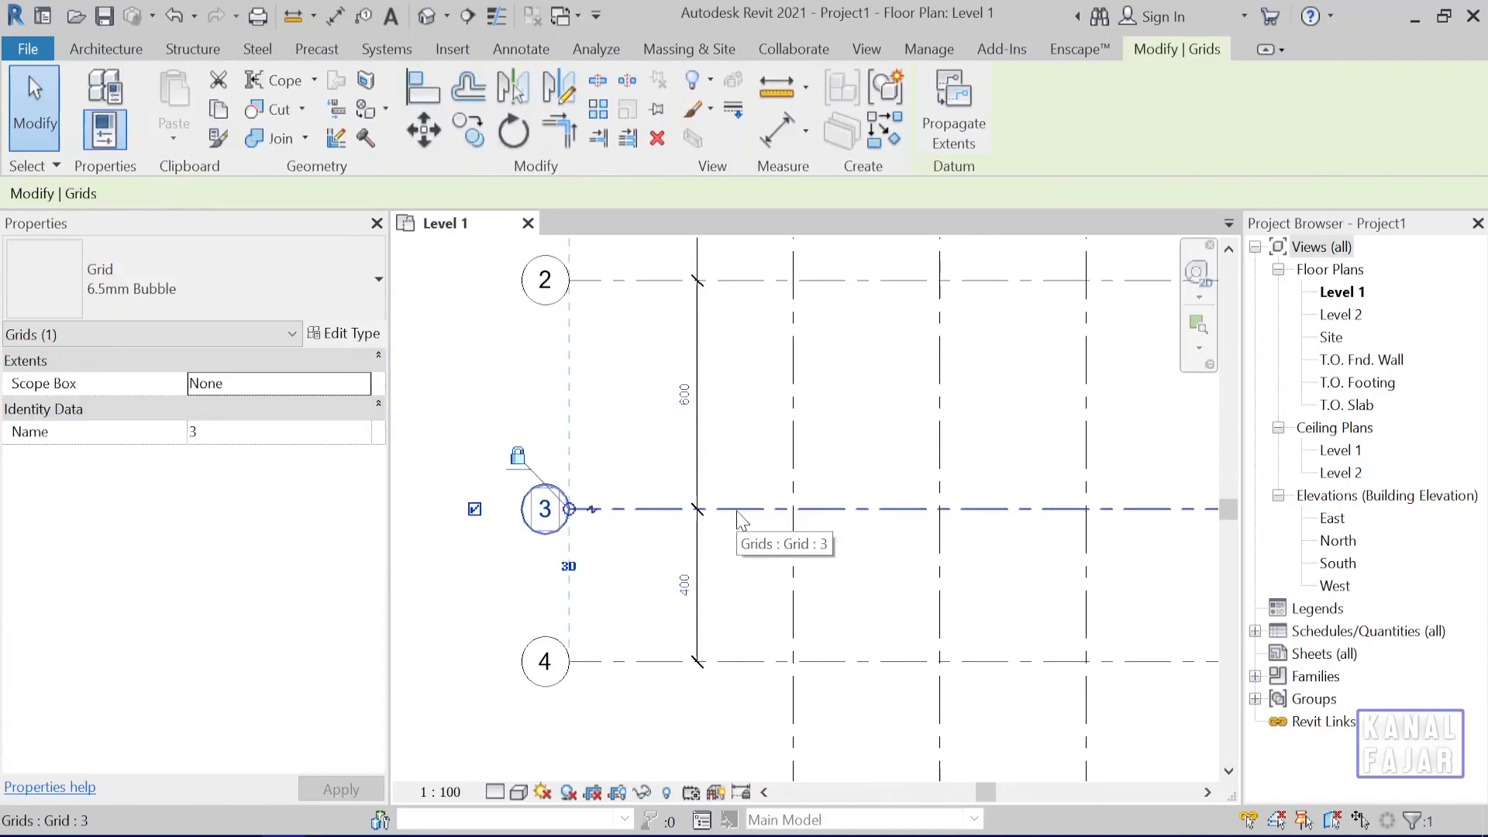
pyautogui.click(684, 395)
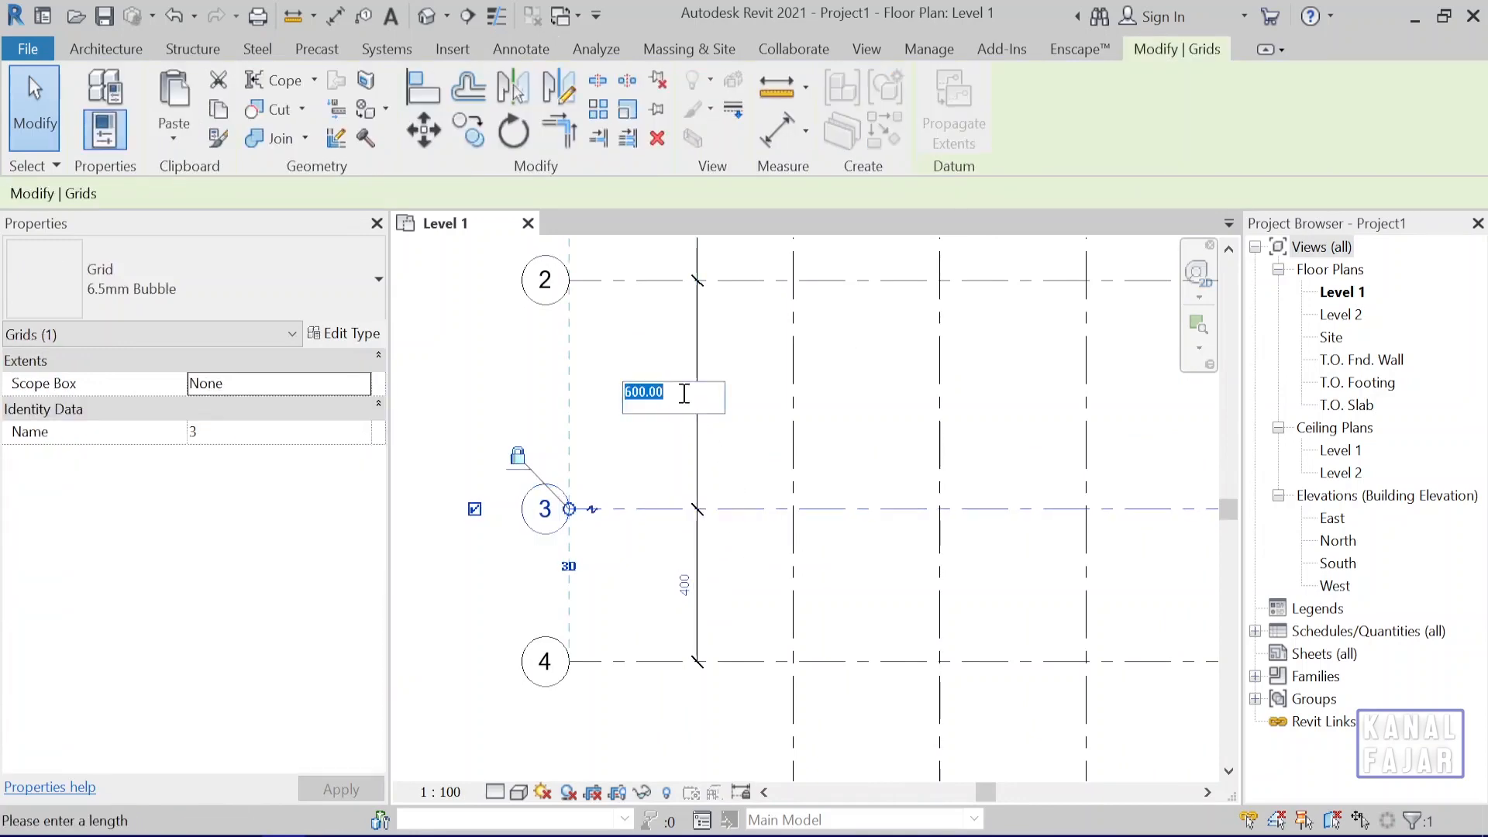
pyautogui.write('400')
pyautogui.press('Return')
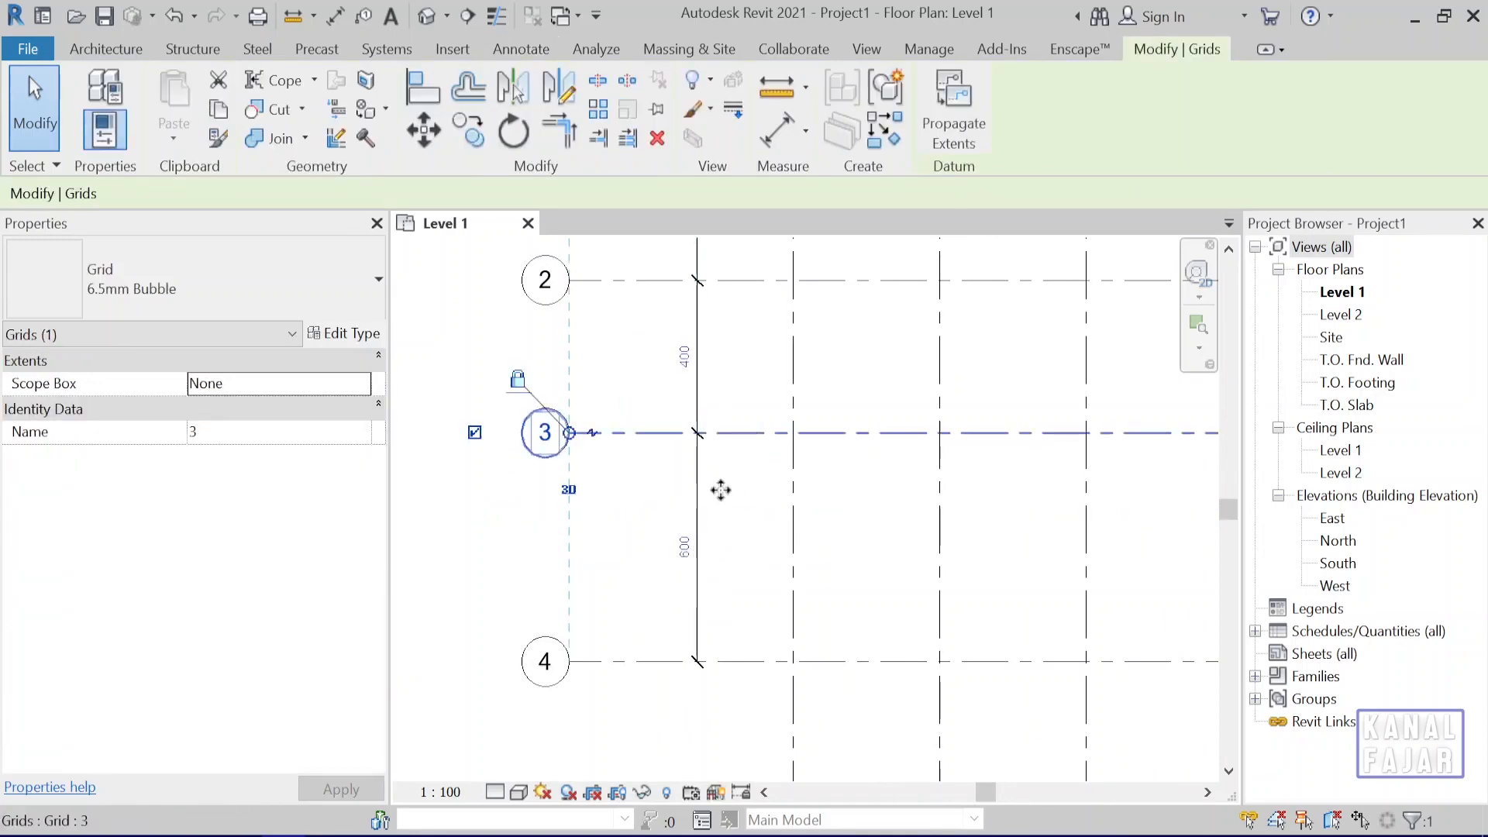
# Move grid 4 by setting its dimensioned spacing from grid 3 to 400 cm, and clear the selection.
pyautogui.click(754, 663)
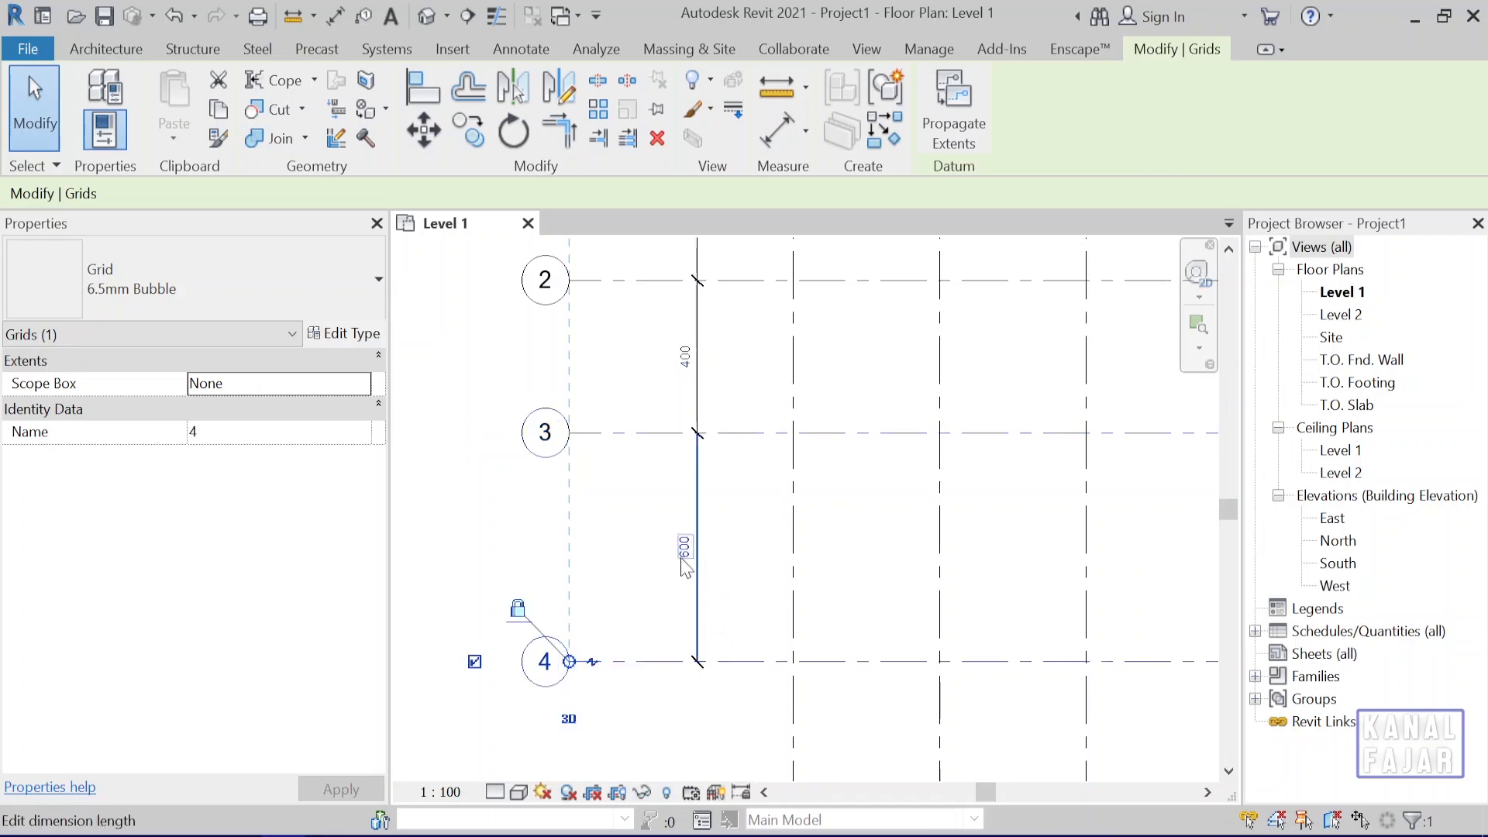
pyautogui.click(684, 549)
pyautogui.write('400')
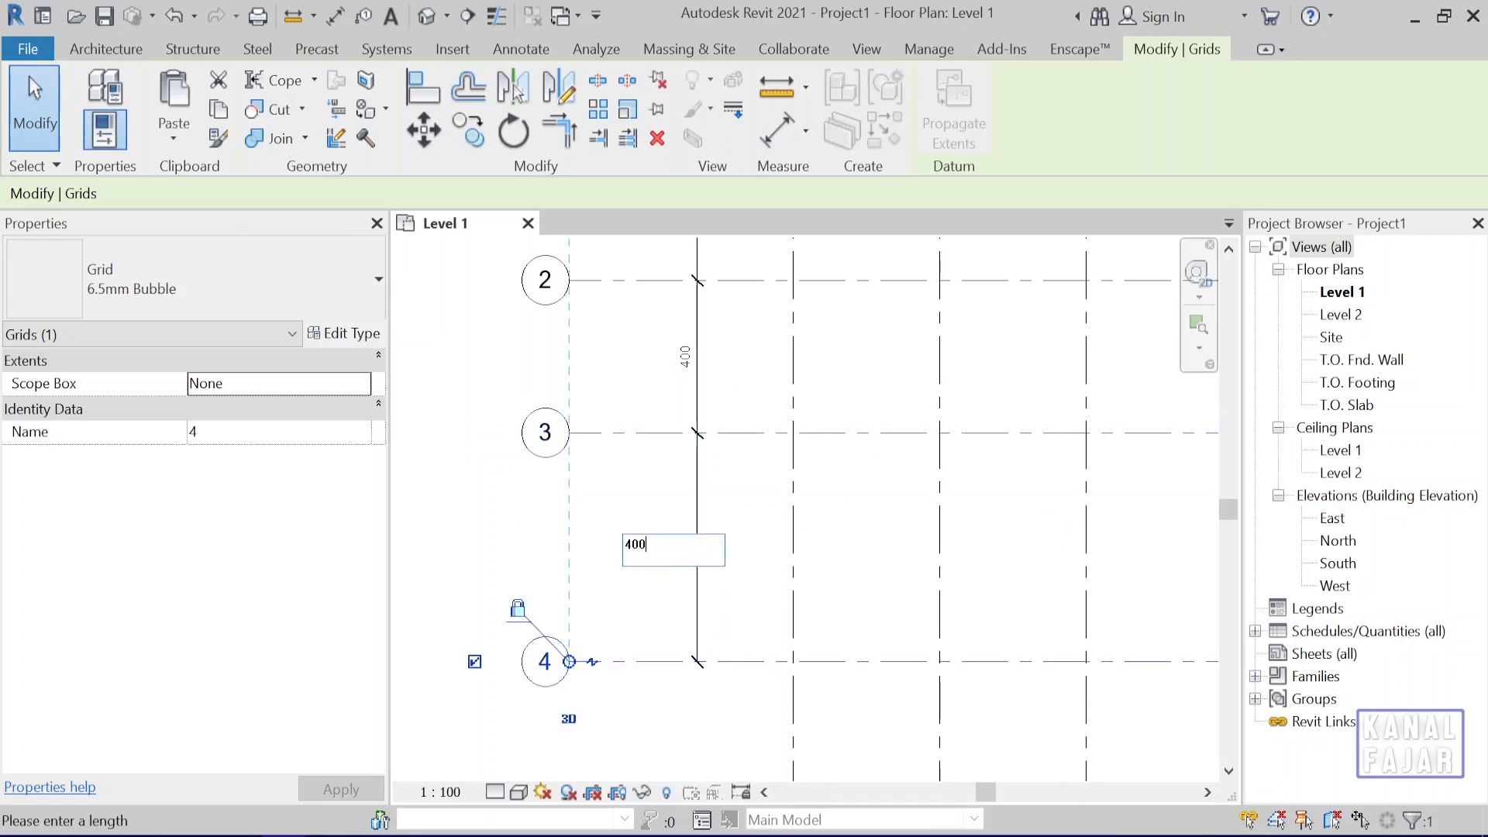
pyautogui.press('Return')
pyautogui.click(454, 406)
# Shorten grids 1 to 4 together by pulling their aligned bubble-free ends in to a short distance beyond grid D.
pyautogui.scroll(-2, 1049, 682)
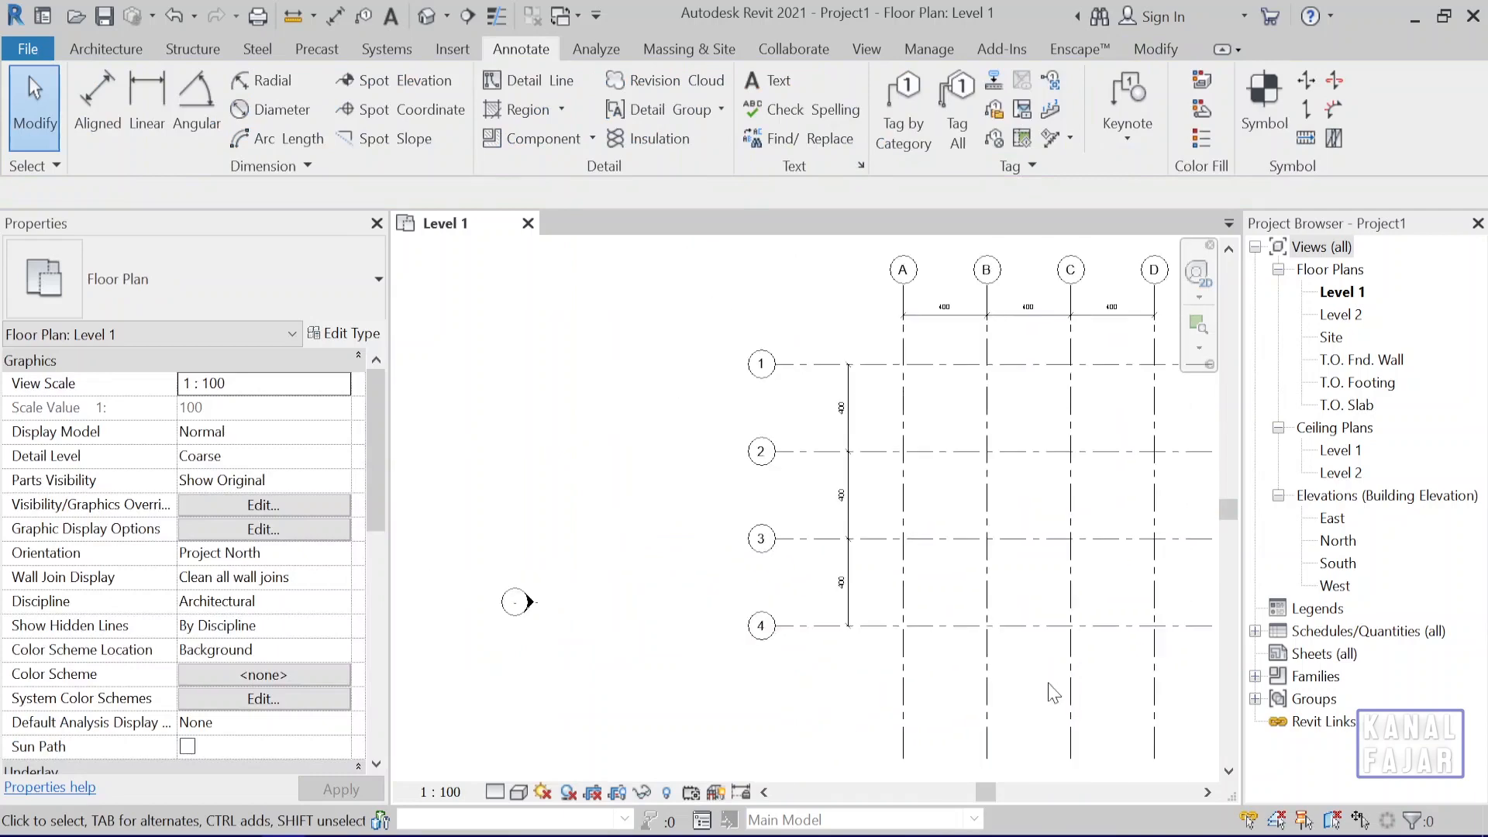
pyautogui.scroll(-2, 1050, 682)
pyautogui.moveTo(1052, 683); pyautogui.dragTo(812, 625, button='middle')
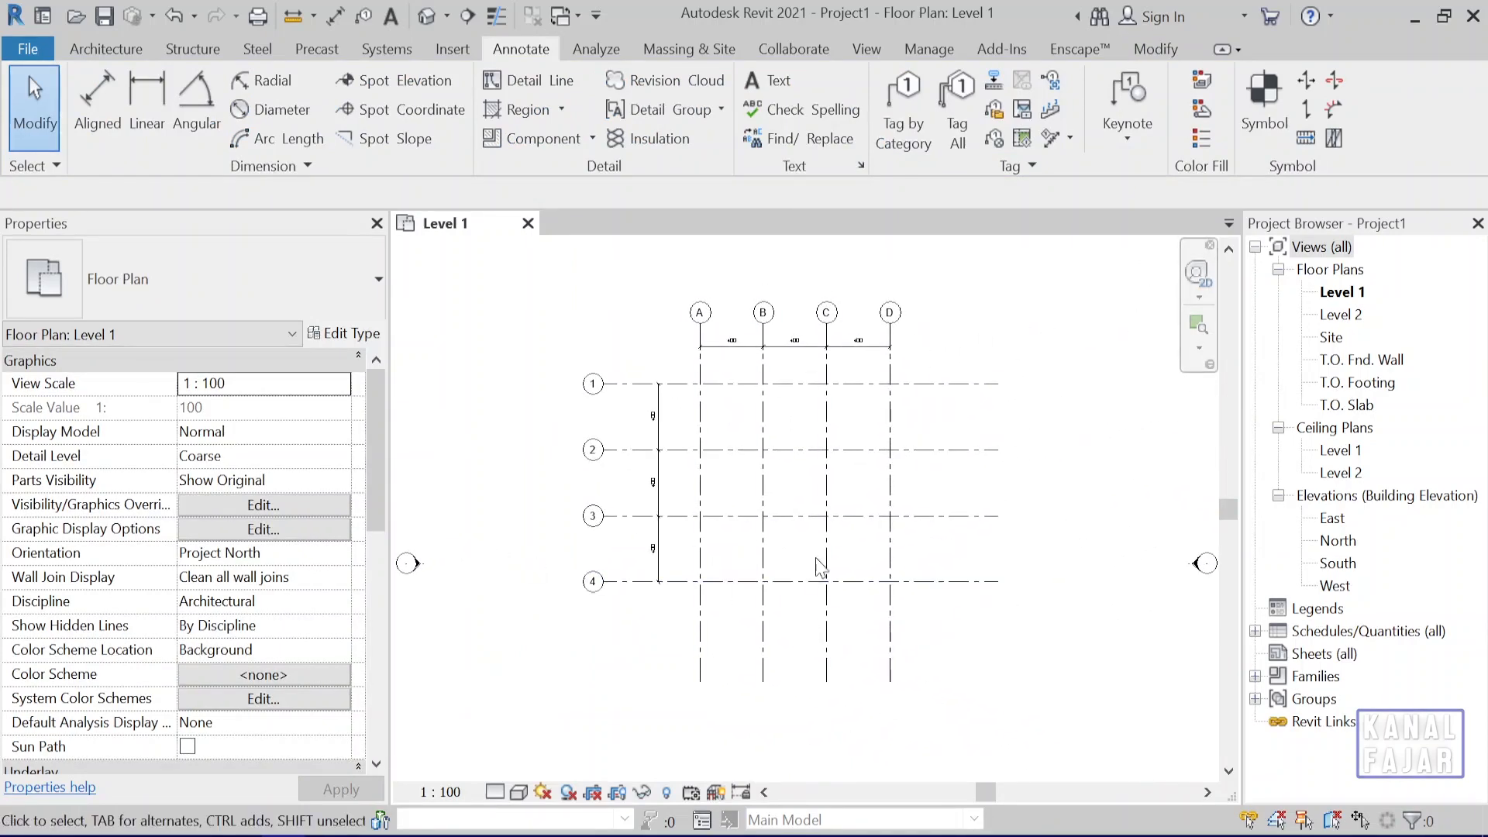
pyautogui.click(994, 384)
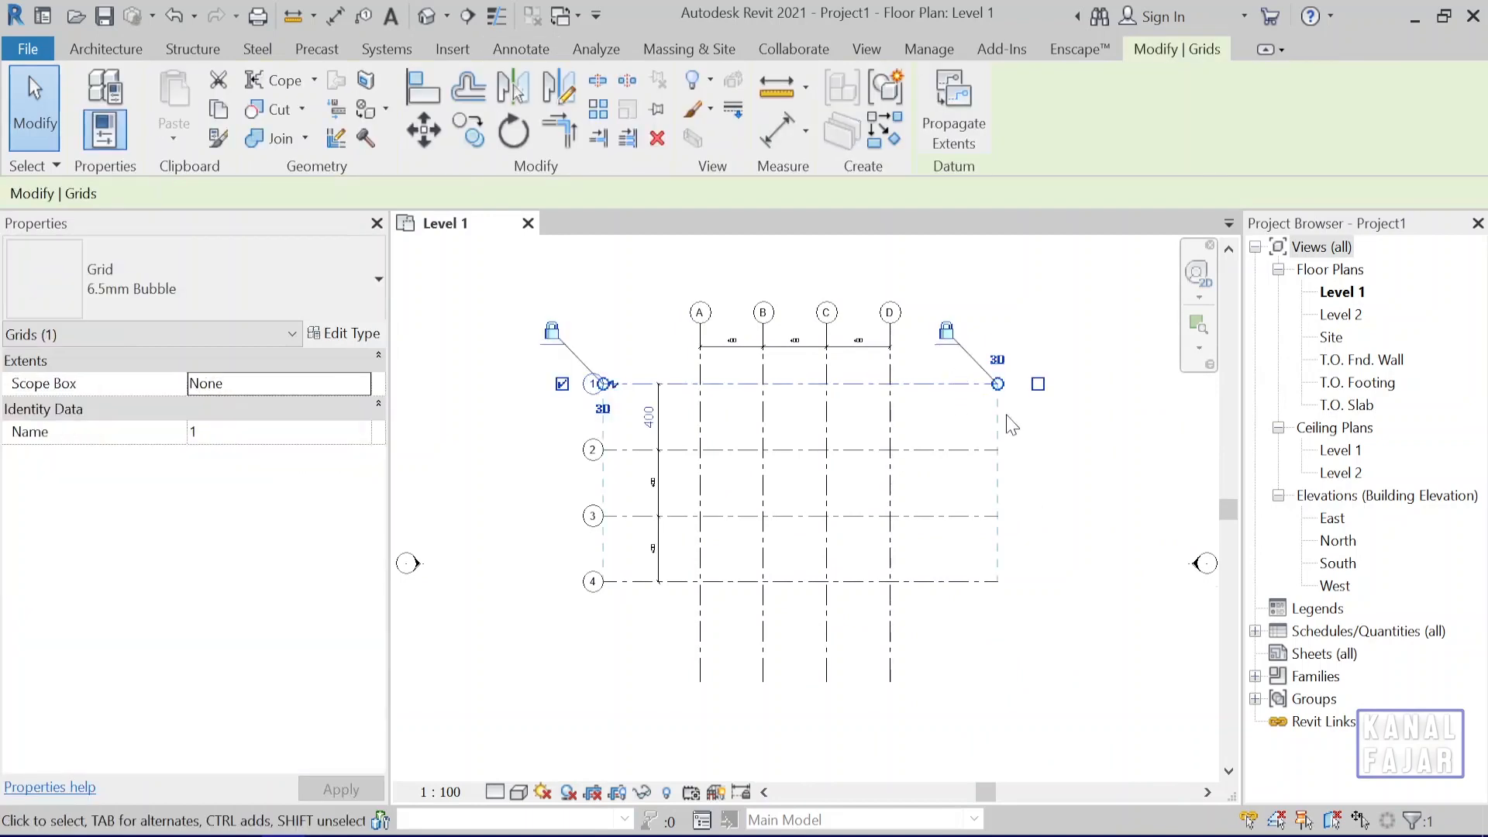
pyautogui.scroll(2, 1000, 385)
pyautogui.moveTo(993, 368); pyautogui.dragTo(897, 369)
pyautogui.scroll(3, 900, 370)
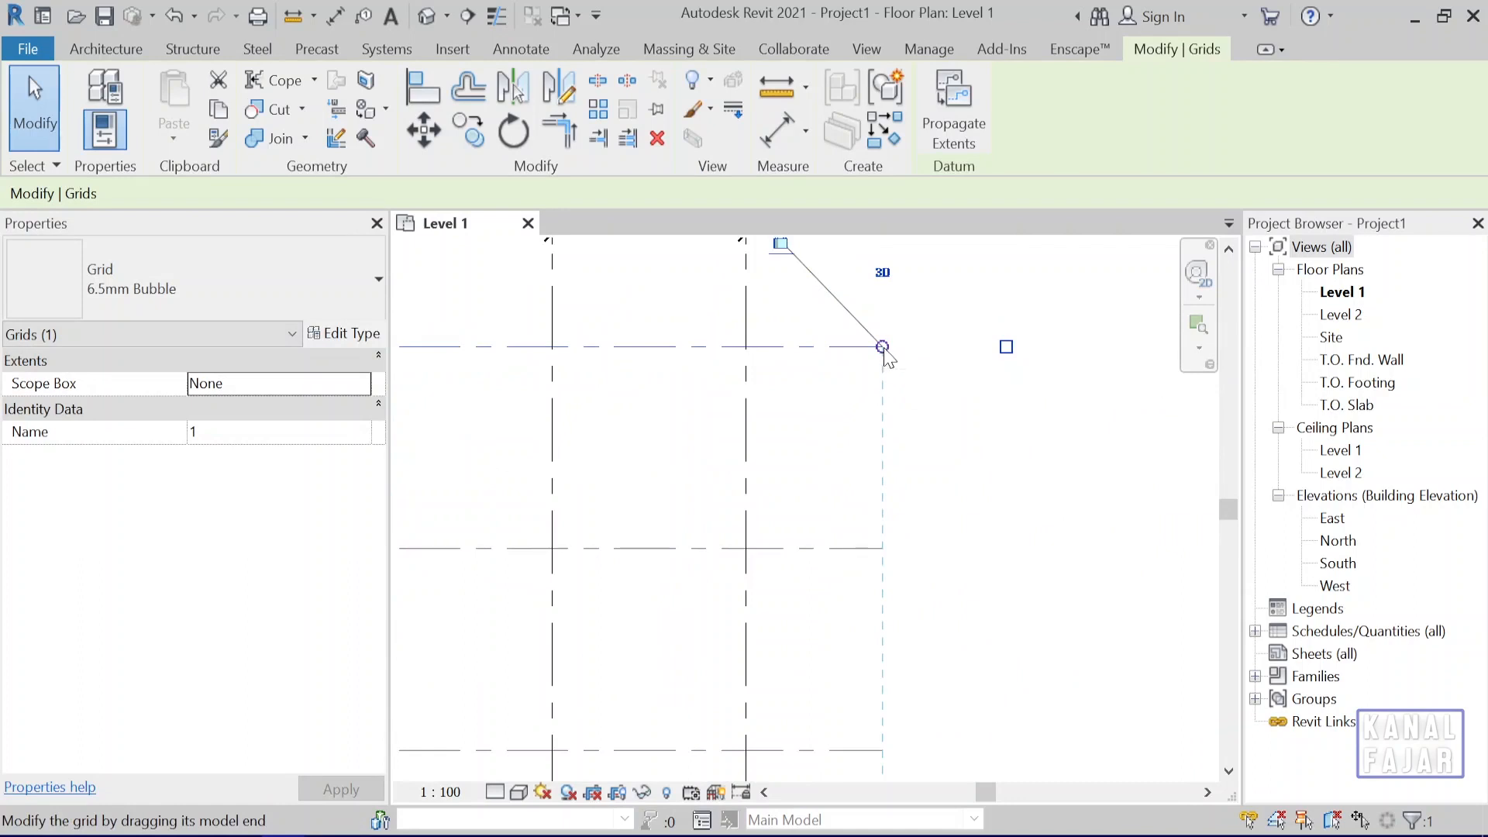
pyautogui.scroll(-4, 688, 597)
pyautogui.moveTo(696, 606); pyautogui.dragTo(768, 562, button='middle')
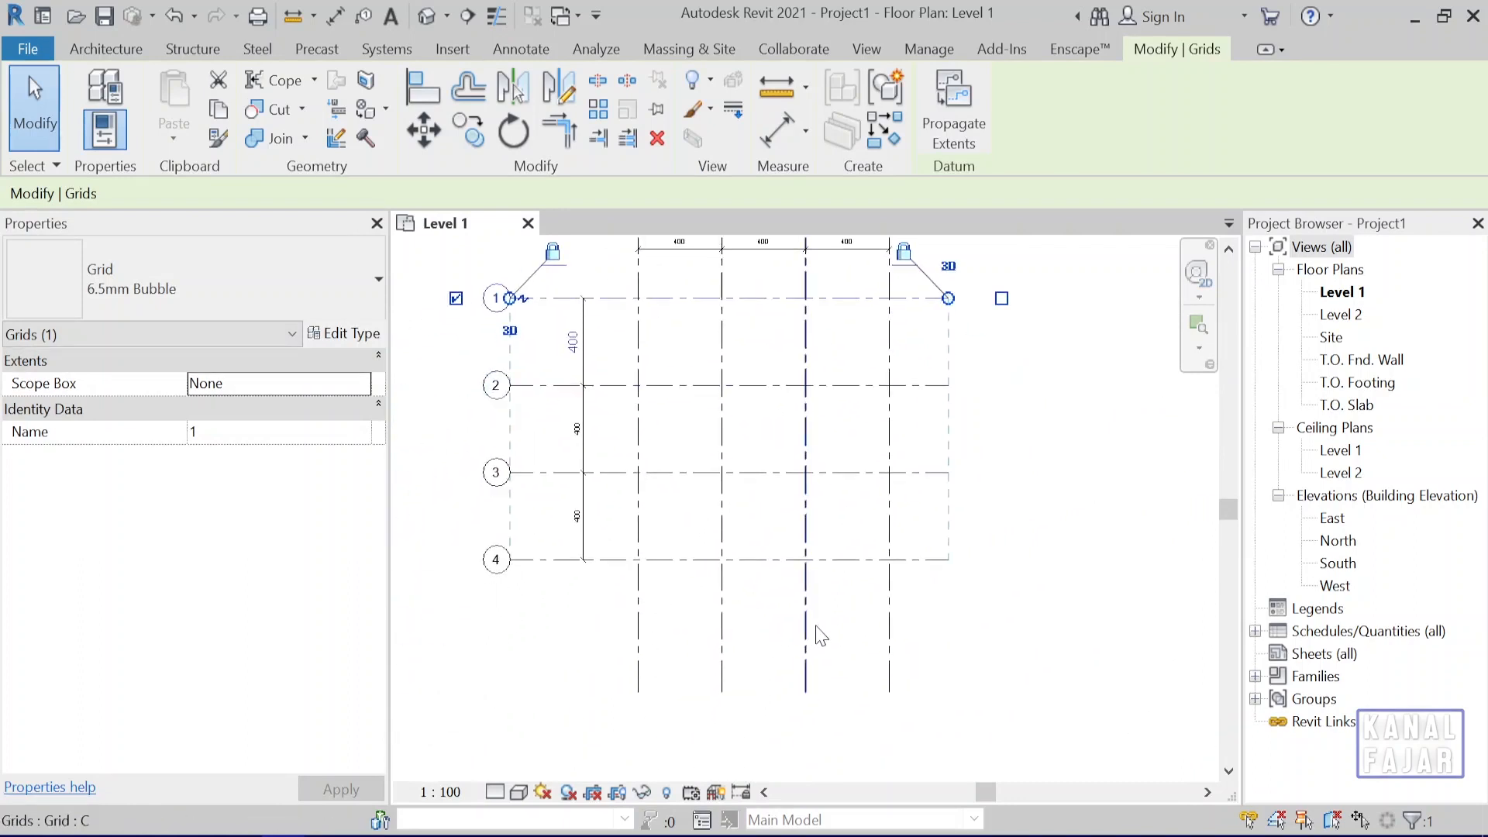
# Shorten grids A to D together by moving their aligned lower ends up to a short distance below grid 4.
pyautogui.click(806, 673)
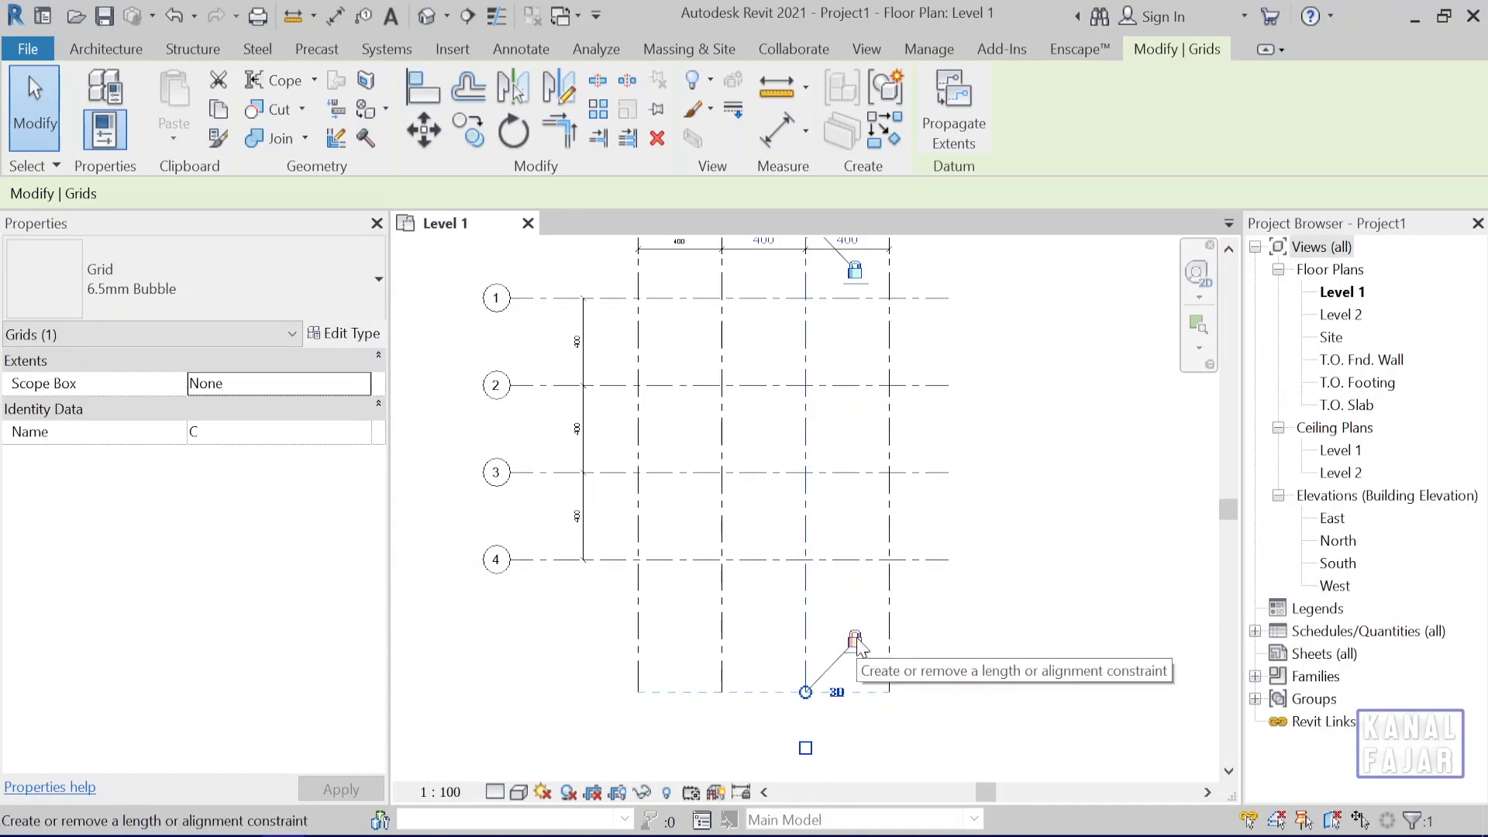
pyautogui.click(946, 615)
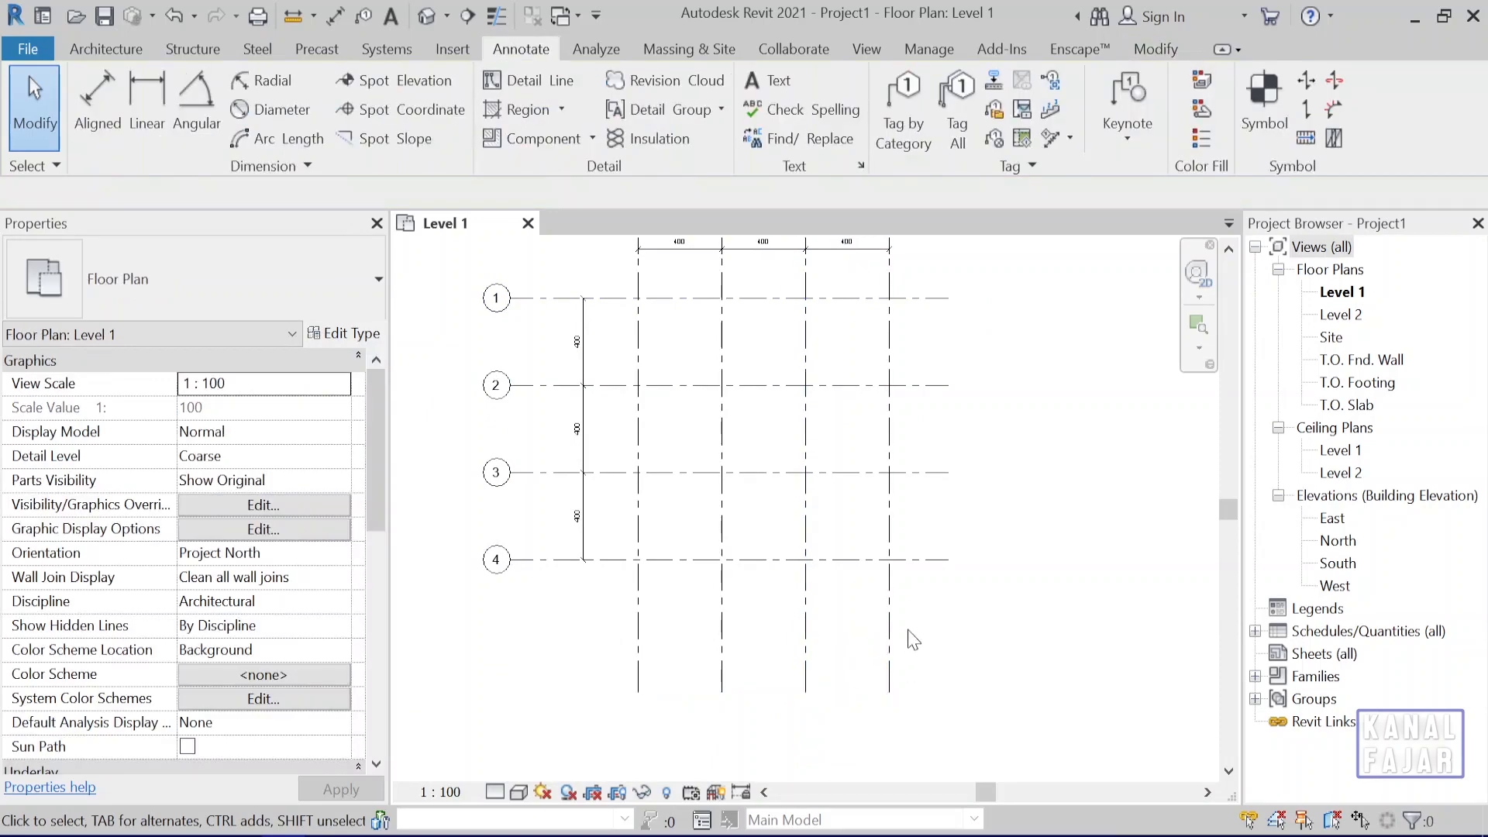
pyautogui.click(889, 648)
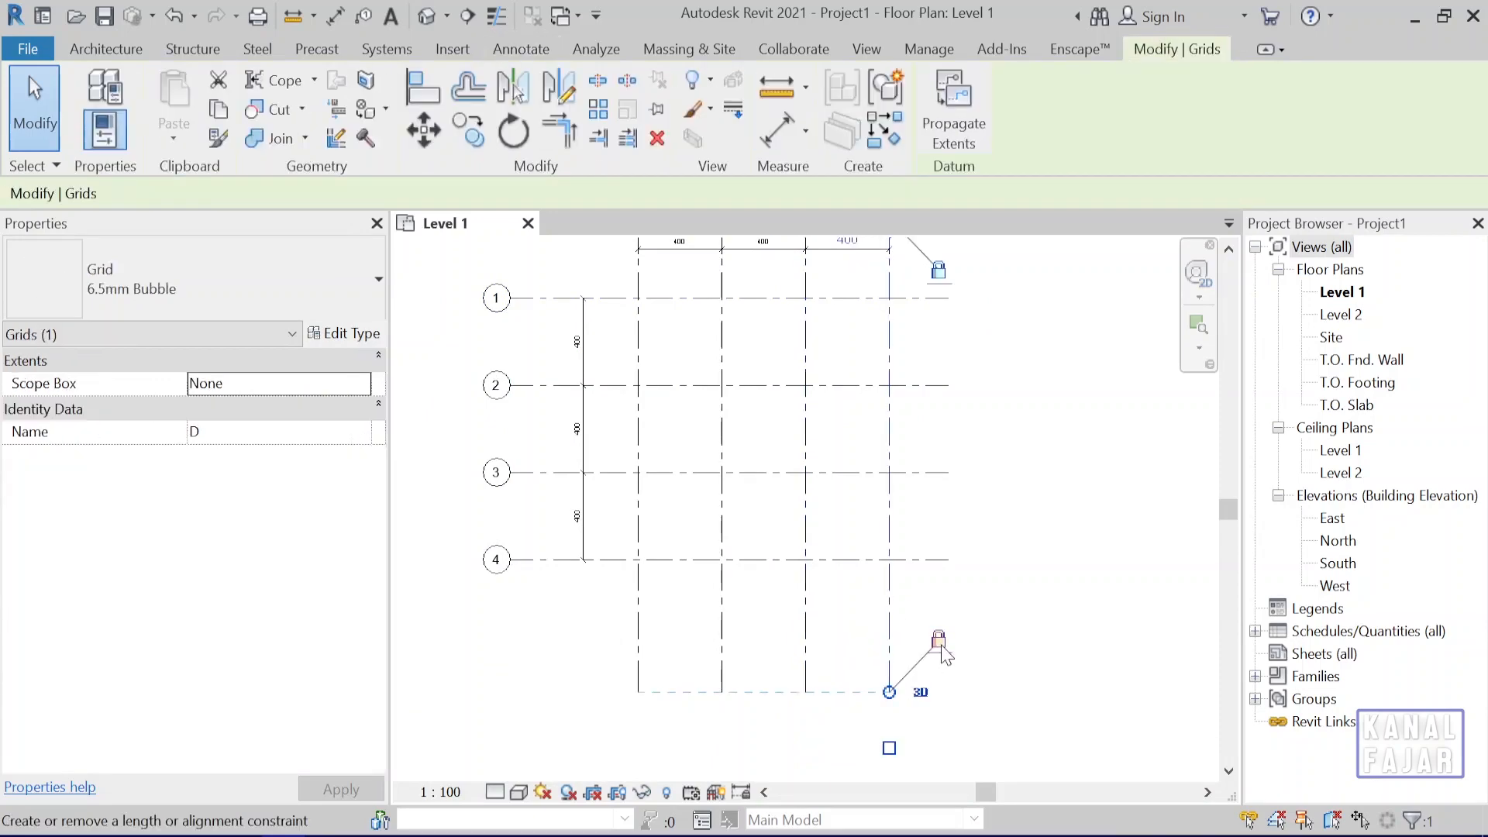
pyautogui.scroll(2, 832, 730)
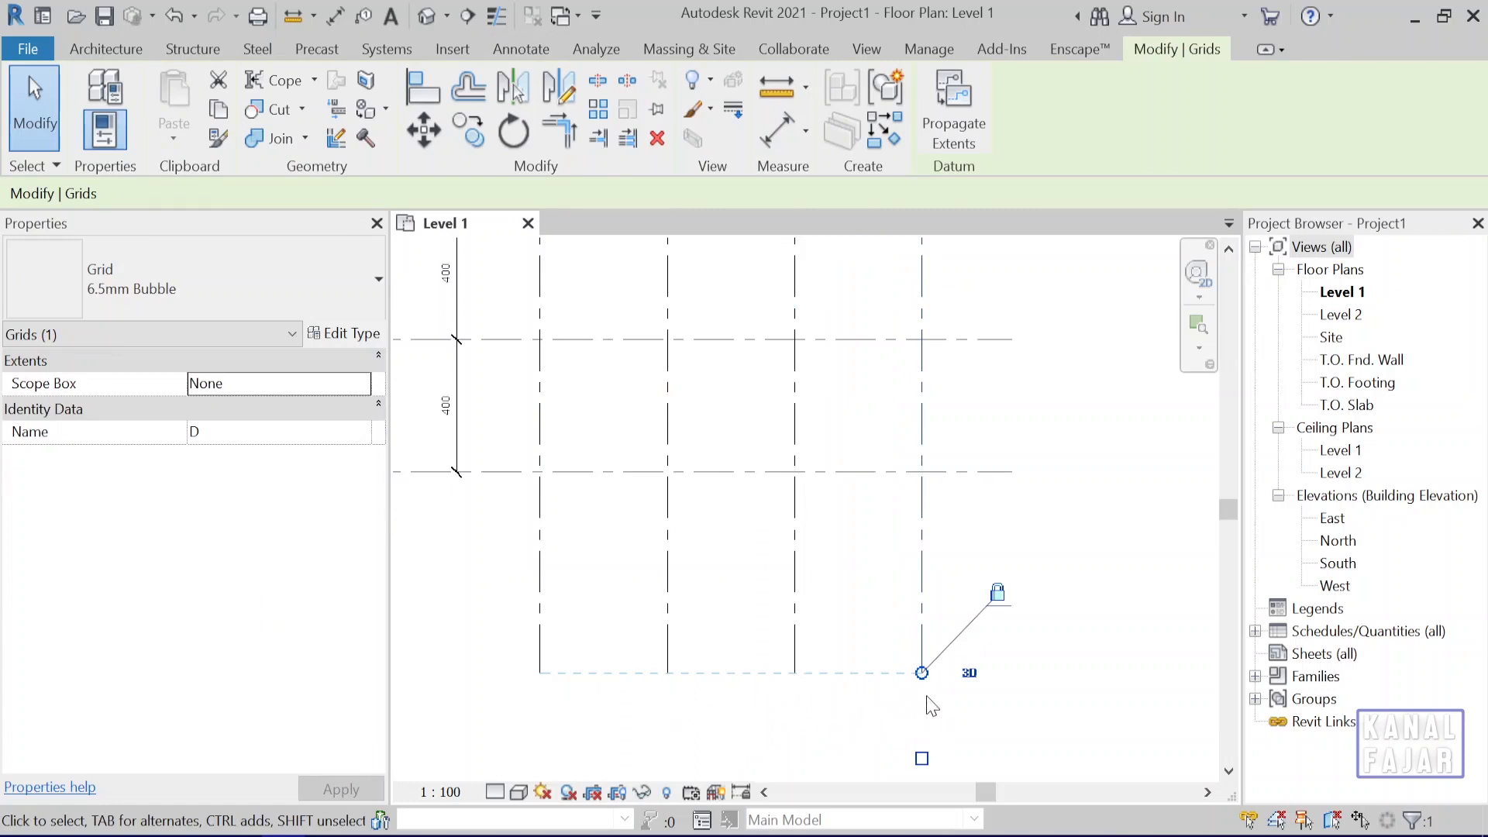
pyautogui.moveTo(921, 673); pyautogui.dragTo(921, 559)
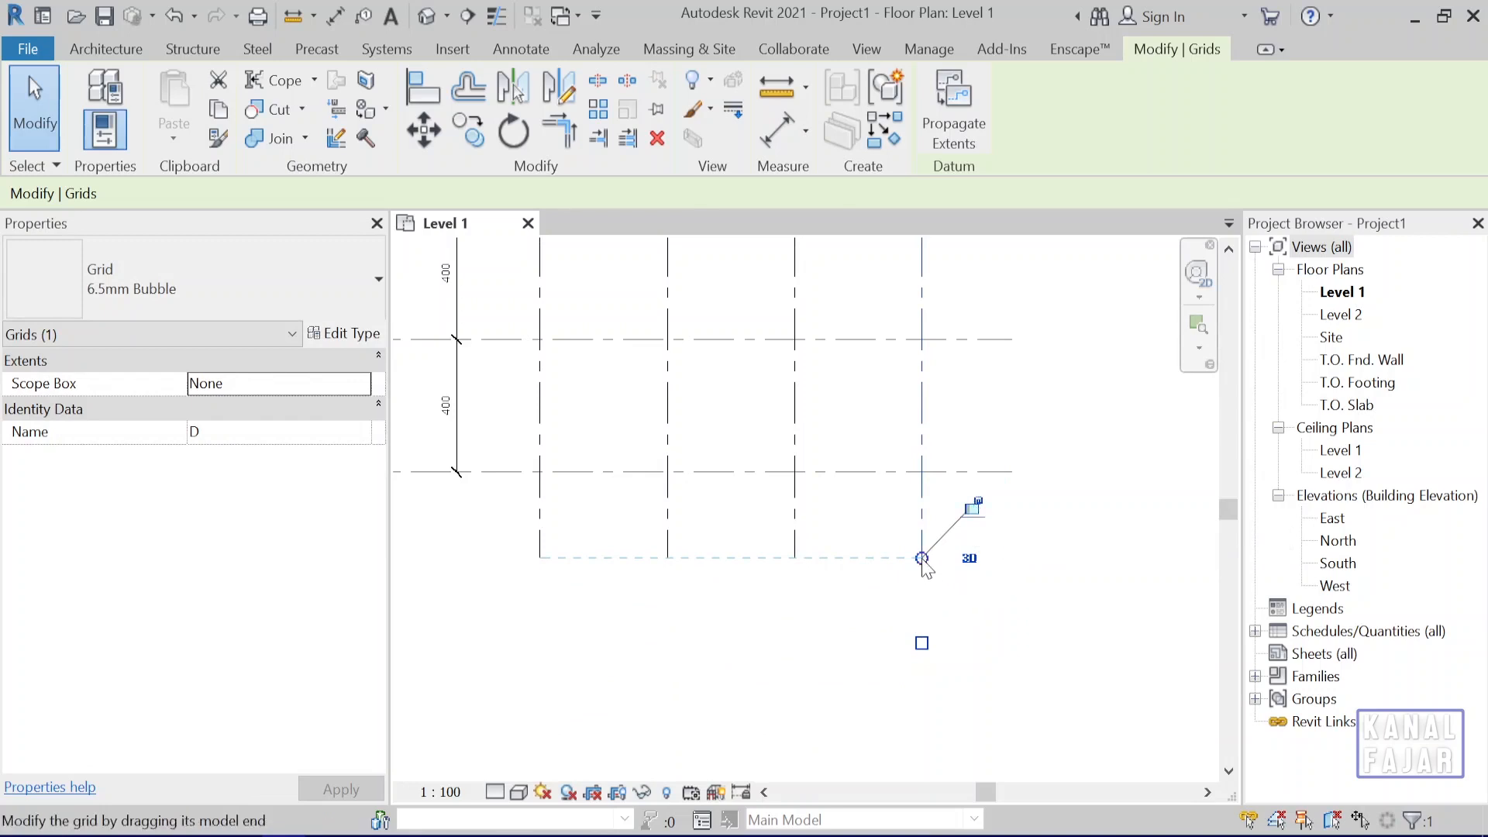
# Release grid D's lower end from its alignment constraint, lengthen grid D alone downward, and clear the selection.
pyautogui.moveTo(922, 644); pyautogui.dragTo(921, 709)
pyautogui.scroll(-3, 1023, 563)
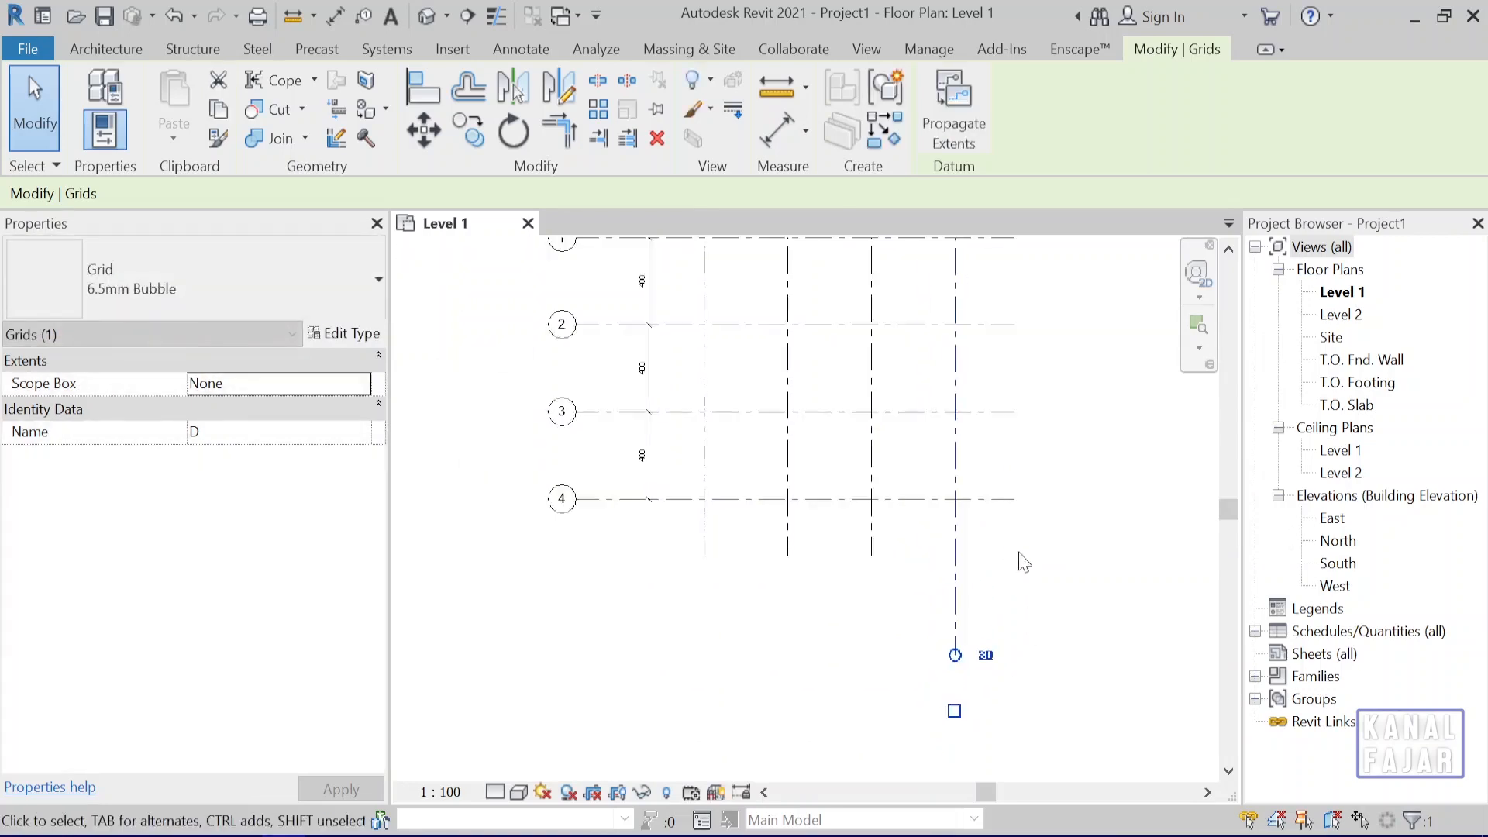
pyautogui.press('Escape')
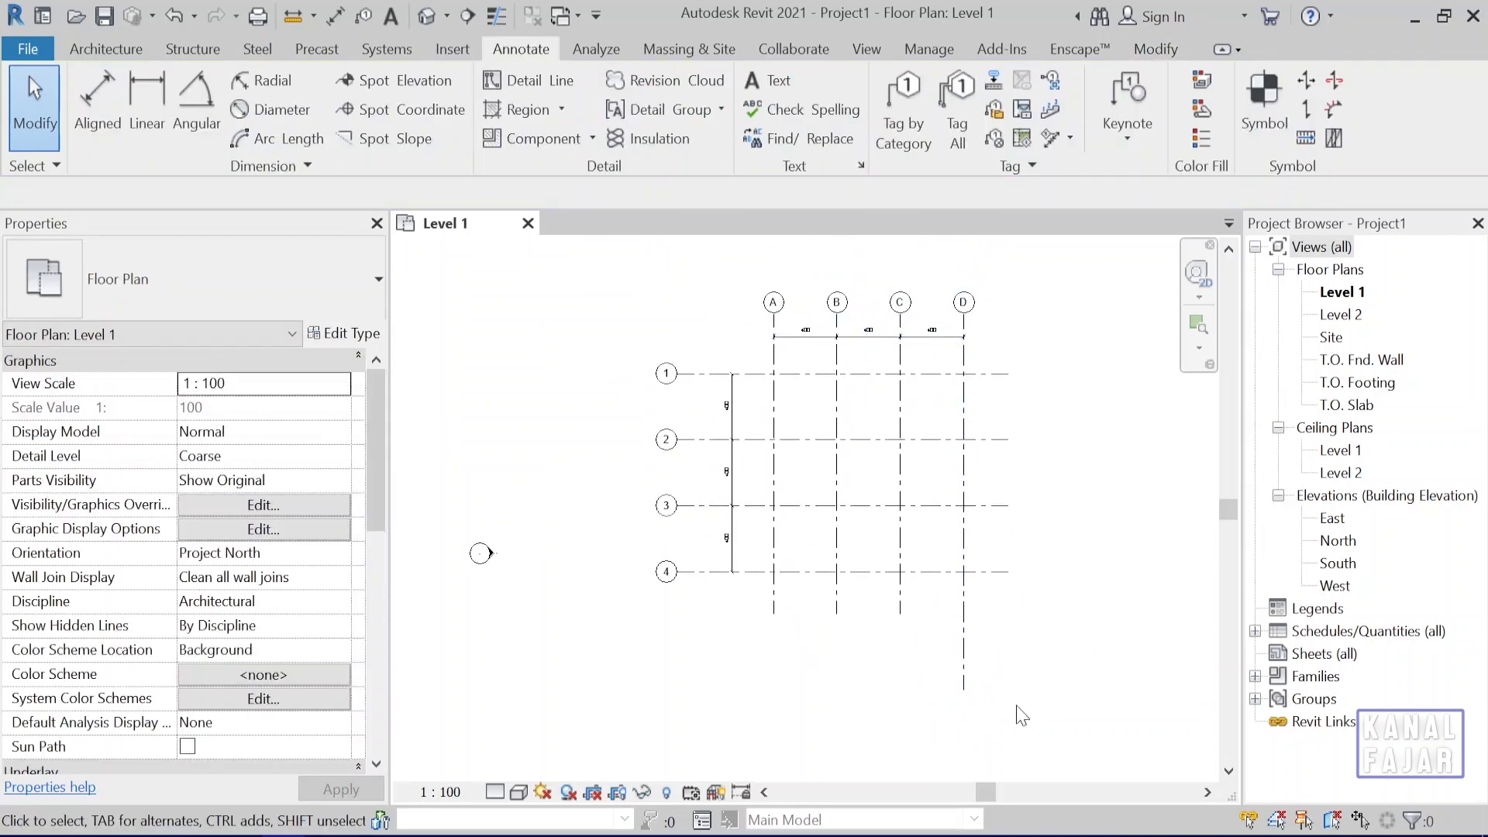
# Adjust the aligned lower ends of grids A, B and C together to just below grid 4, leaving out grid D.
pyautogui.scroll(3, 1022, 370)
pyautogui.click(905, 533)
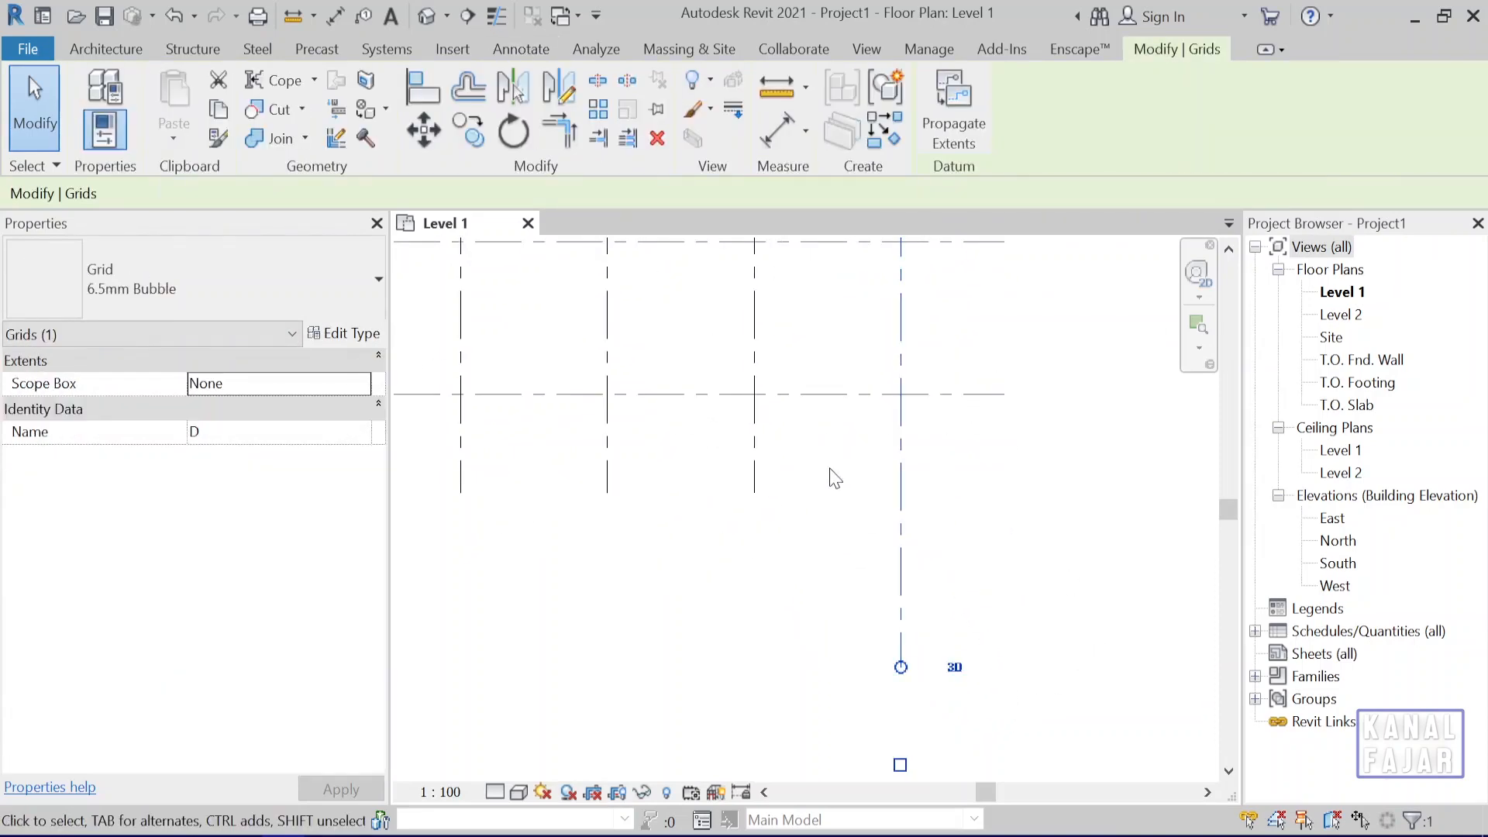
pyautogui.click(755, 459)
pyautogui.scroll(-2, 822, 503)
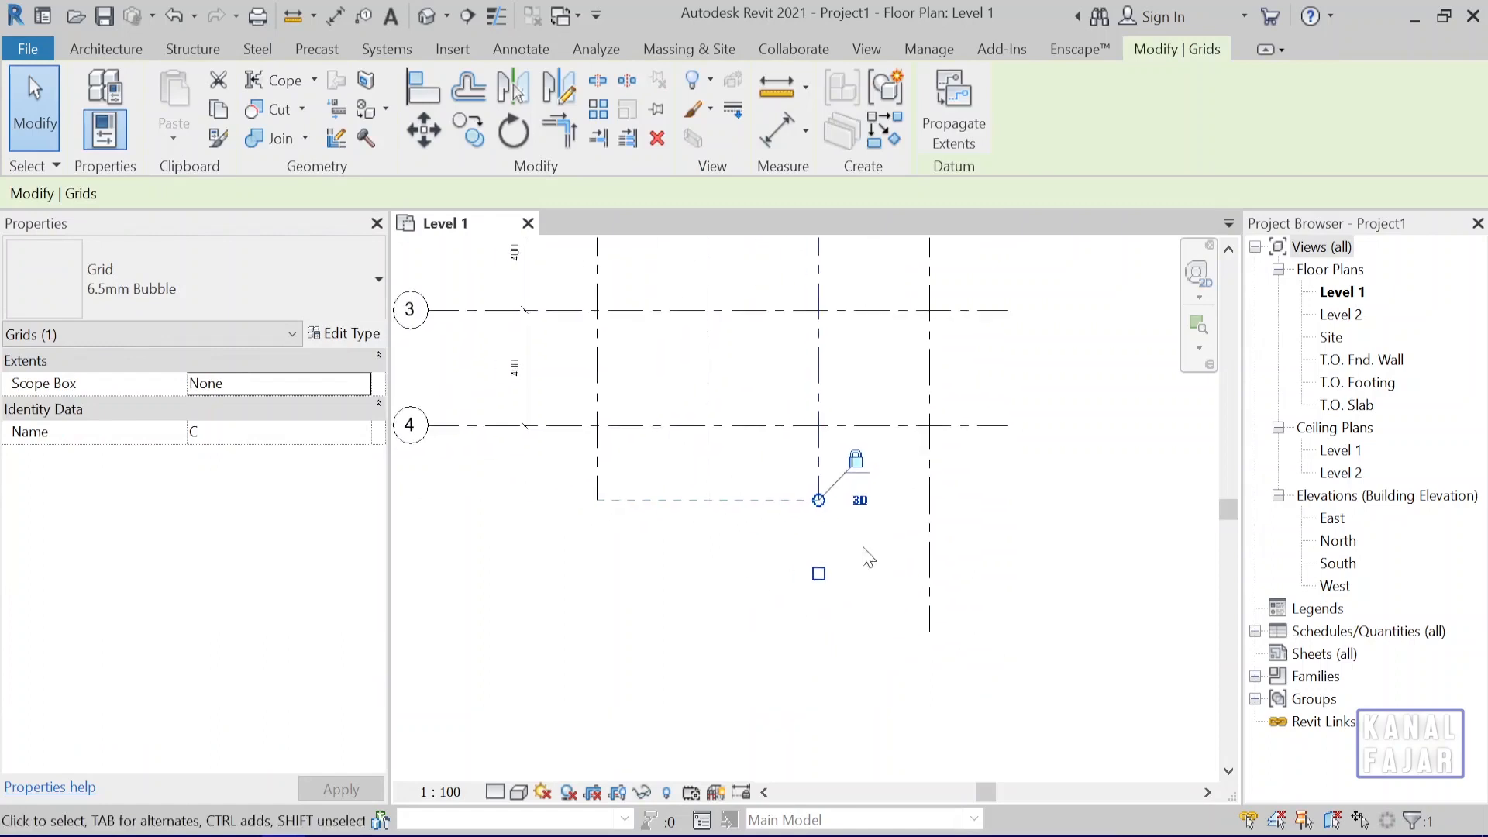
pyautogui.moveTo(819, 500)
pyautogui.mouseDown()
pyautogui.moveTo(818, 707)
pyautogui.moveTo(818, 510)
pyautogui.mouseUp()
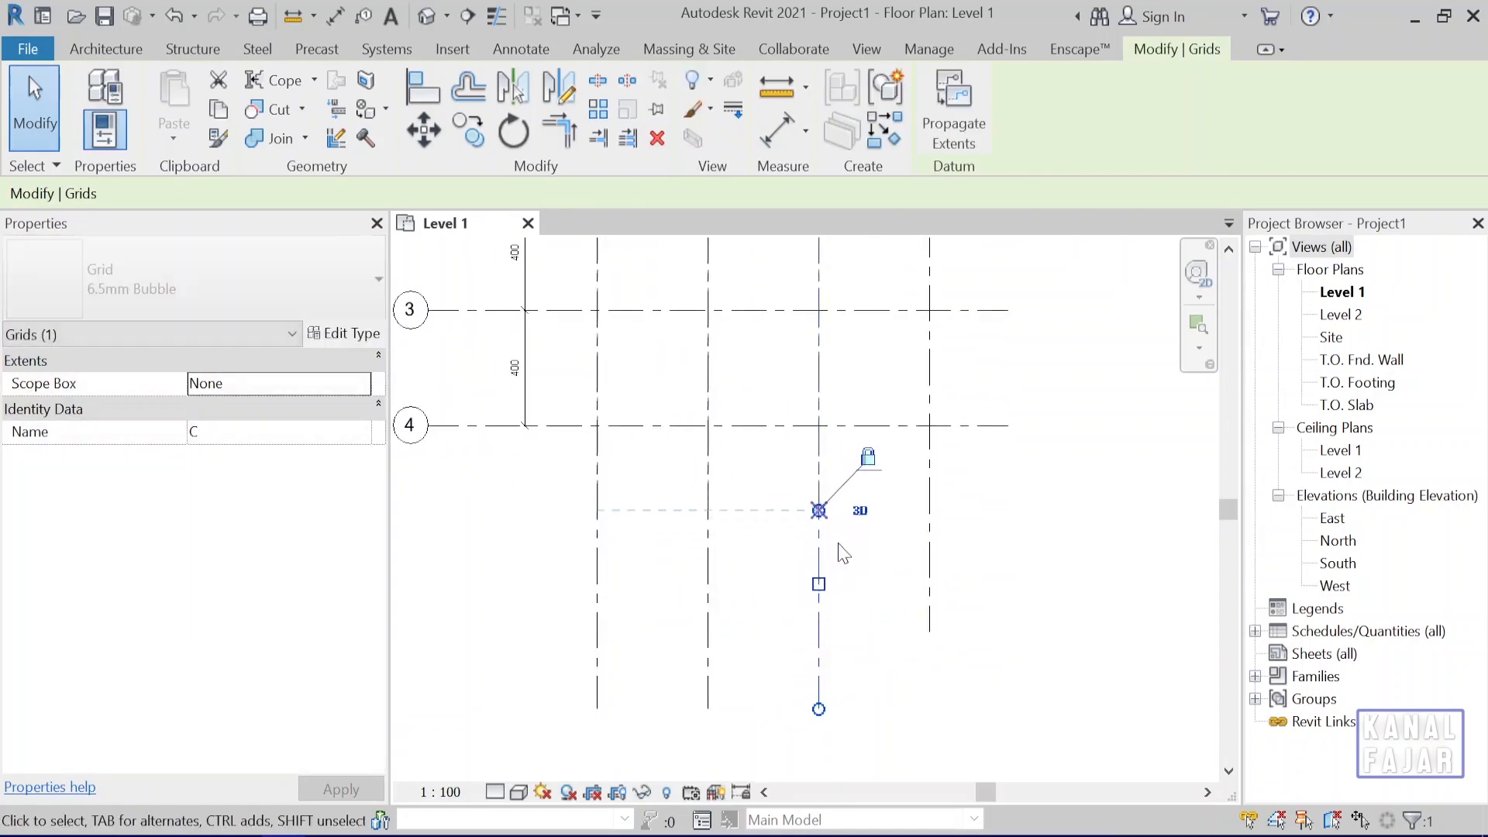
# Shorten grid D so its lower end aligns with the ends of grids A, B and C, and clear the selection.
pyautogui.click(931, 534)
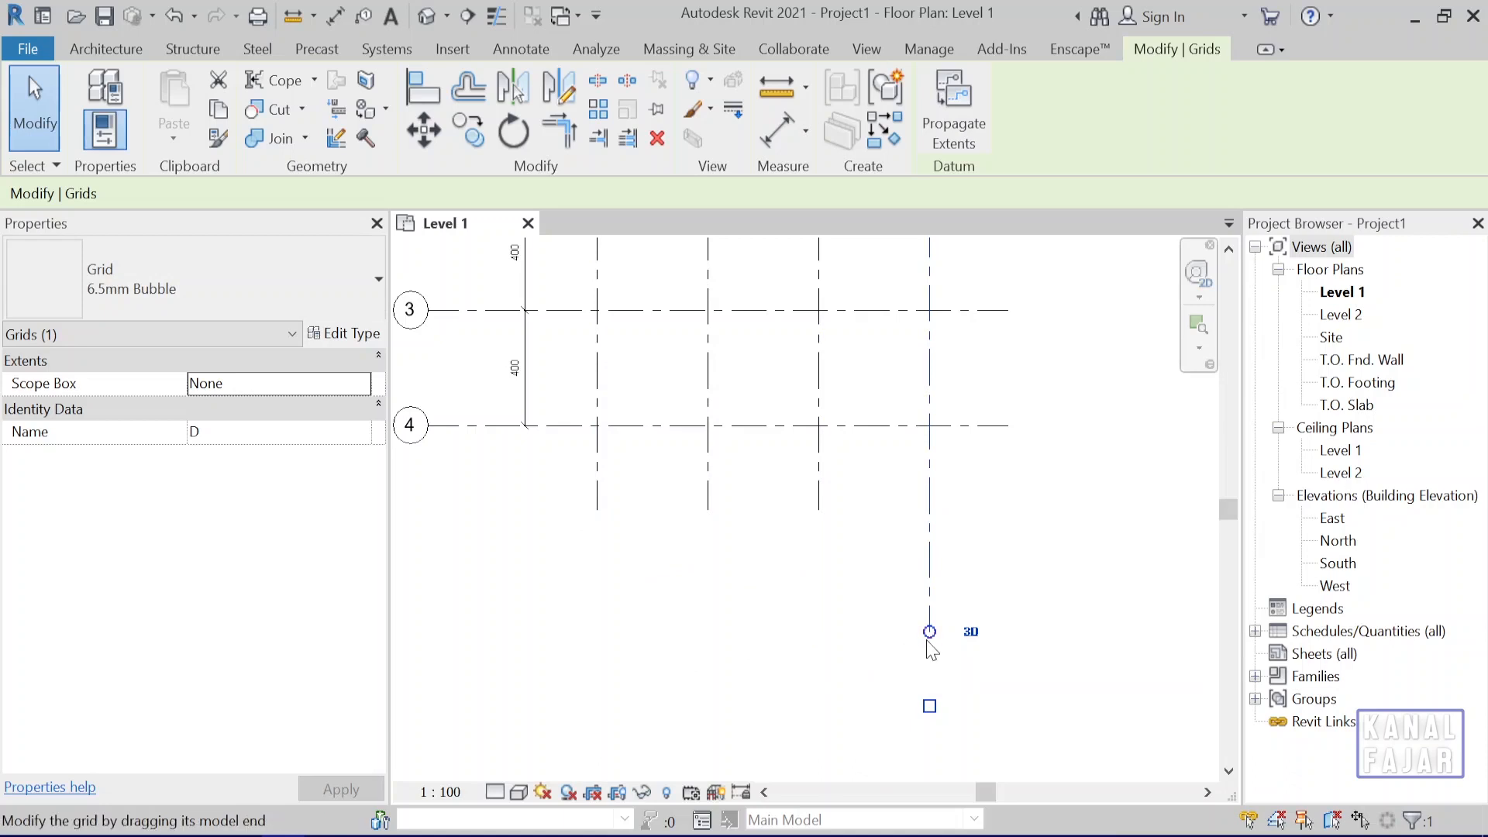
pyautogui.moveTo(930, 633)
pyautogui.mouseDown()
pyautogui.moveTo(930, 509)
pyautogui.moveTo(873, 509)
pyautogui.mouseUp()
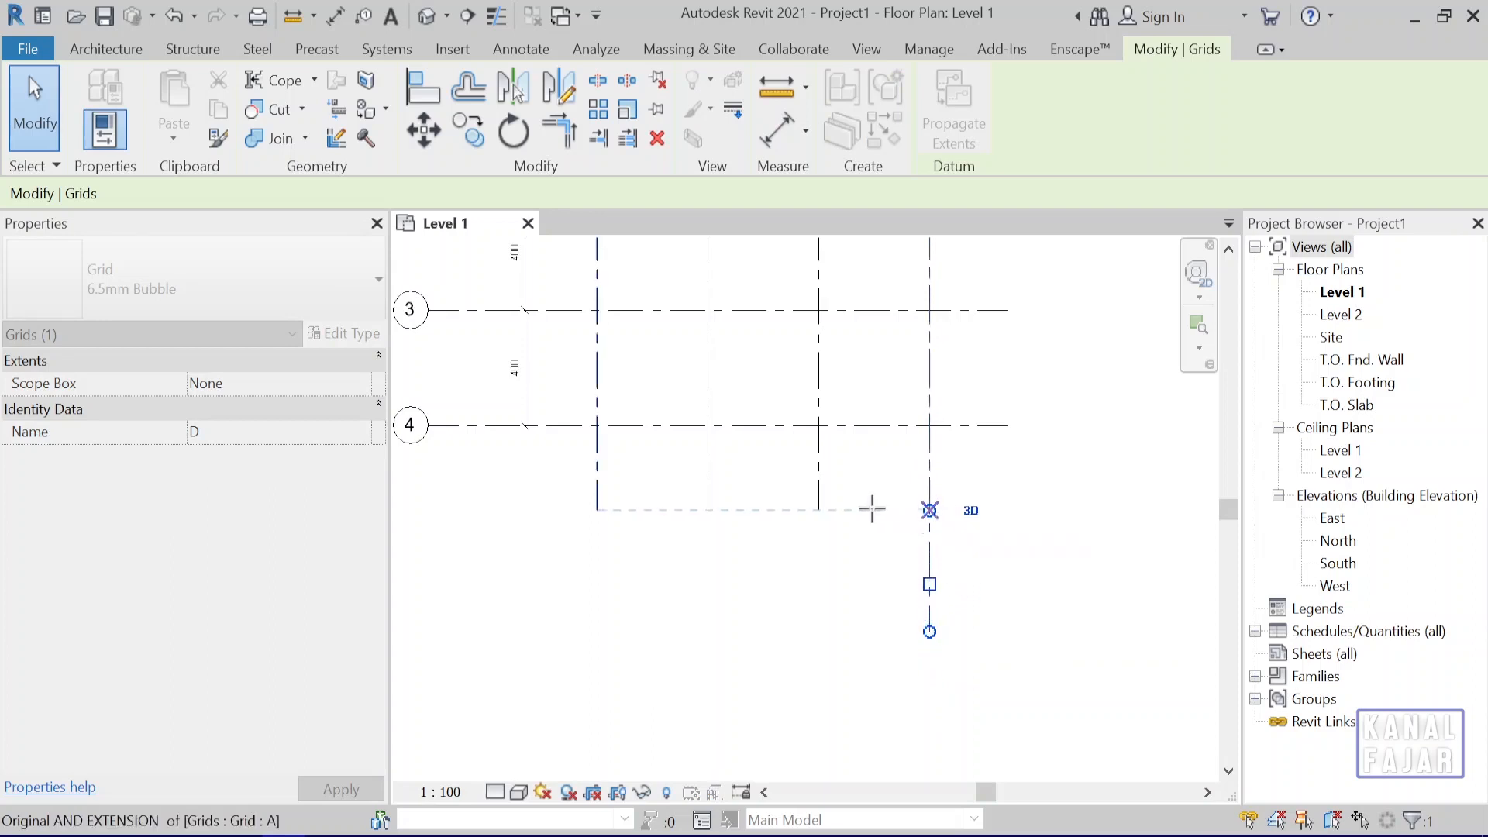
pyautogui.moveTo(773, 511); pyautogui.dragTo(932, 517)
pyautogui.scroll(2, 932, 515)
pyautogui.click(1101, 460)
pyautogui.scroll(-5, 1037, 542)
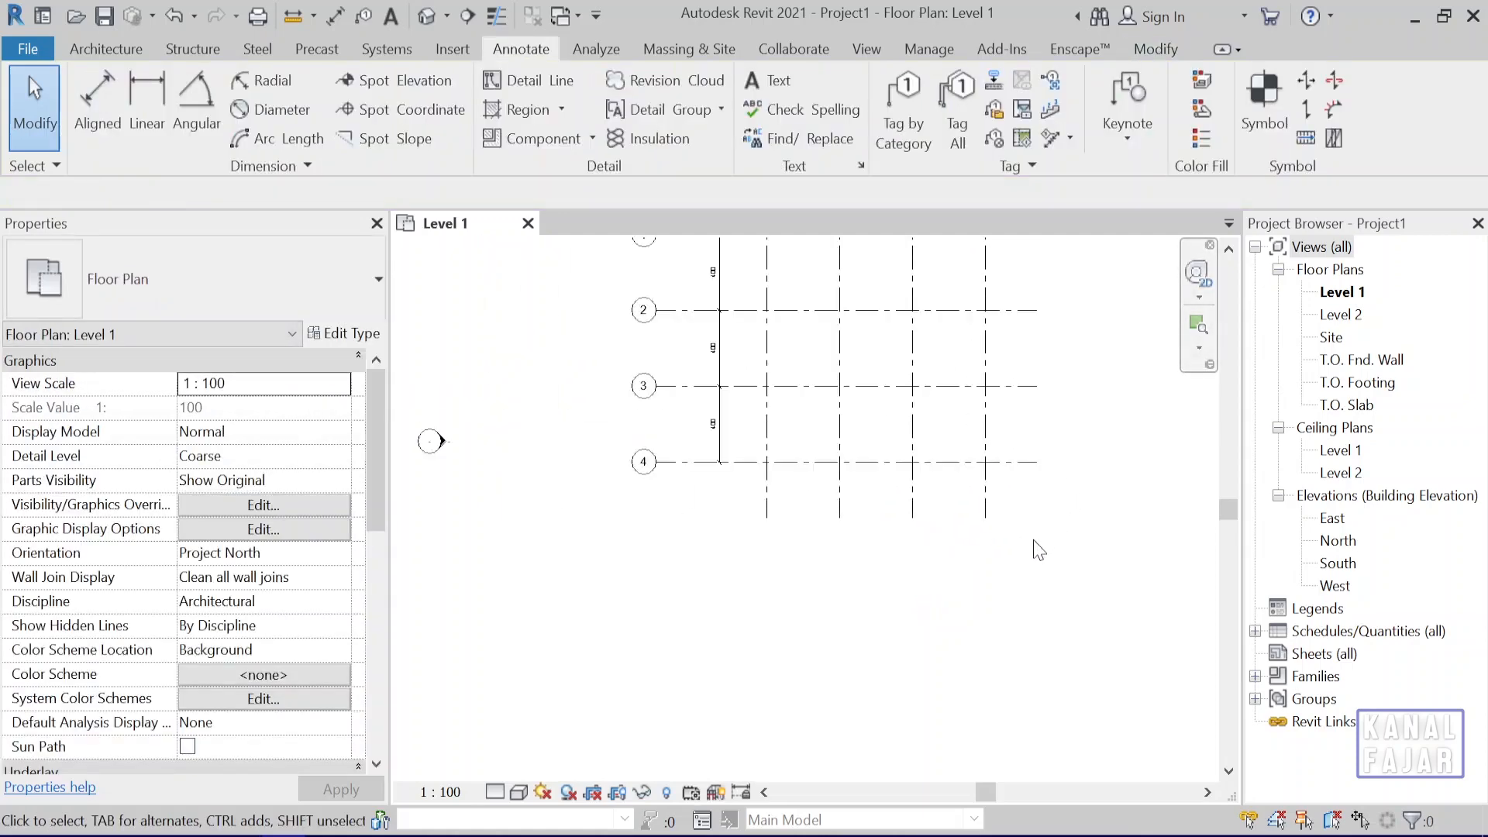
pyautogui.scroll(3, 1044, 552)
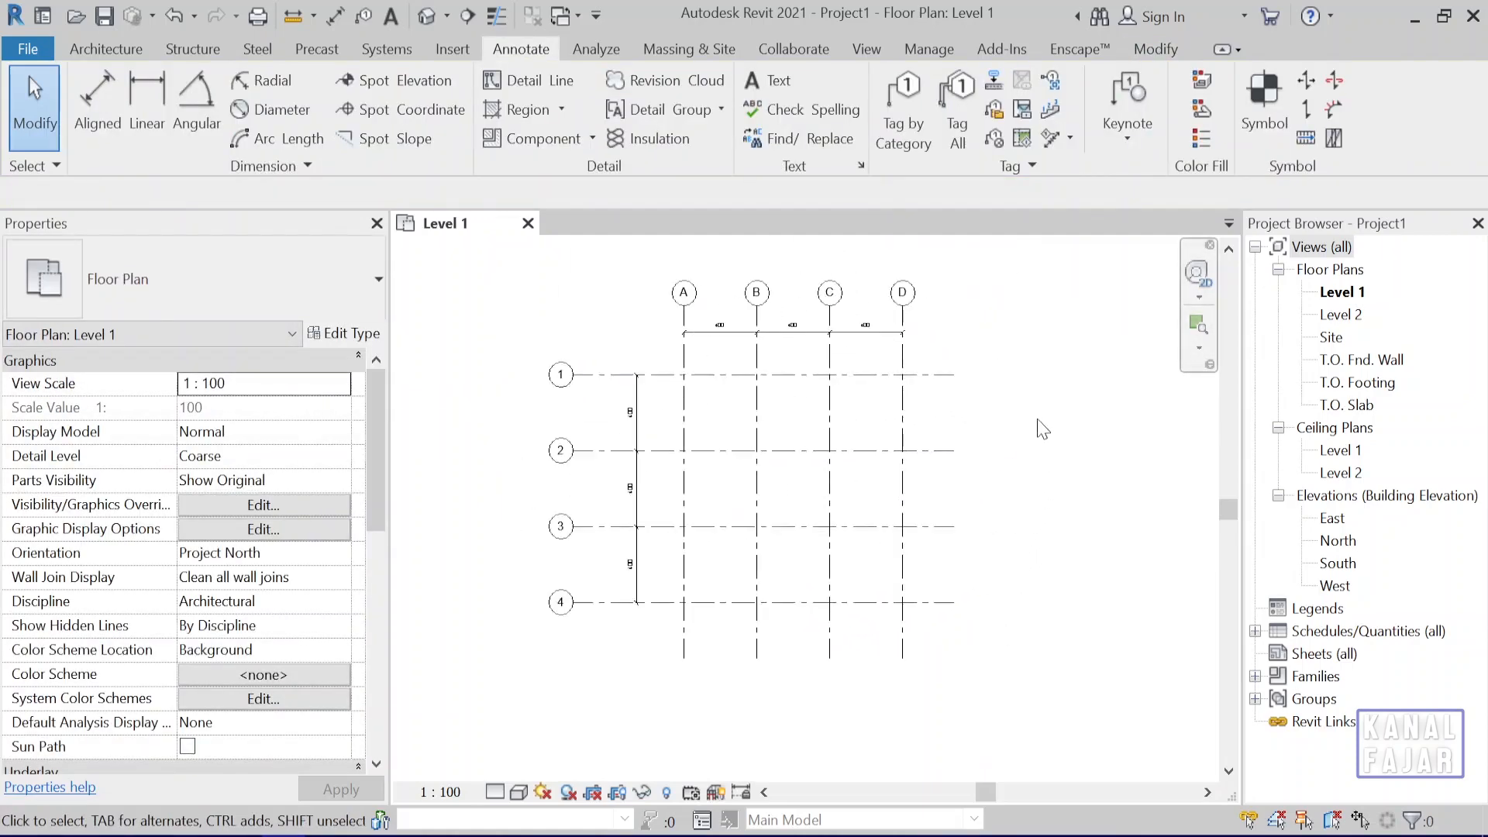
pyautogui.scroll(1, 1015, 508)
pyautogui.moveTo(1030, 521); pyautogui.dragTo(1097, 467, button='middle')
pyautogui.scroll(1, 1075, 463)
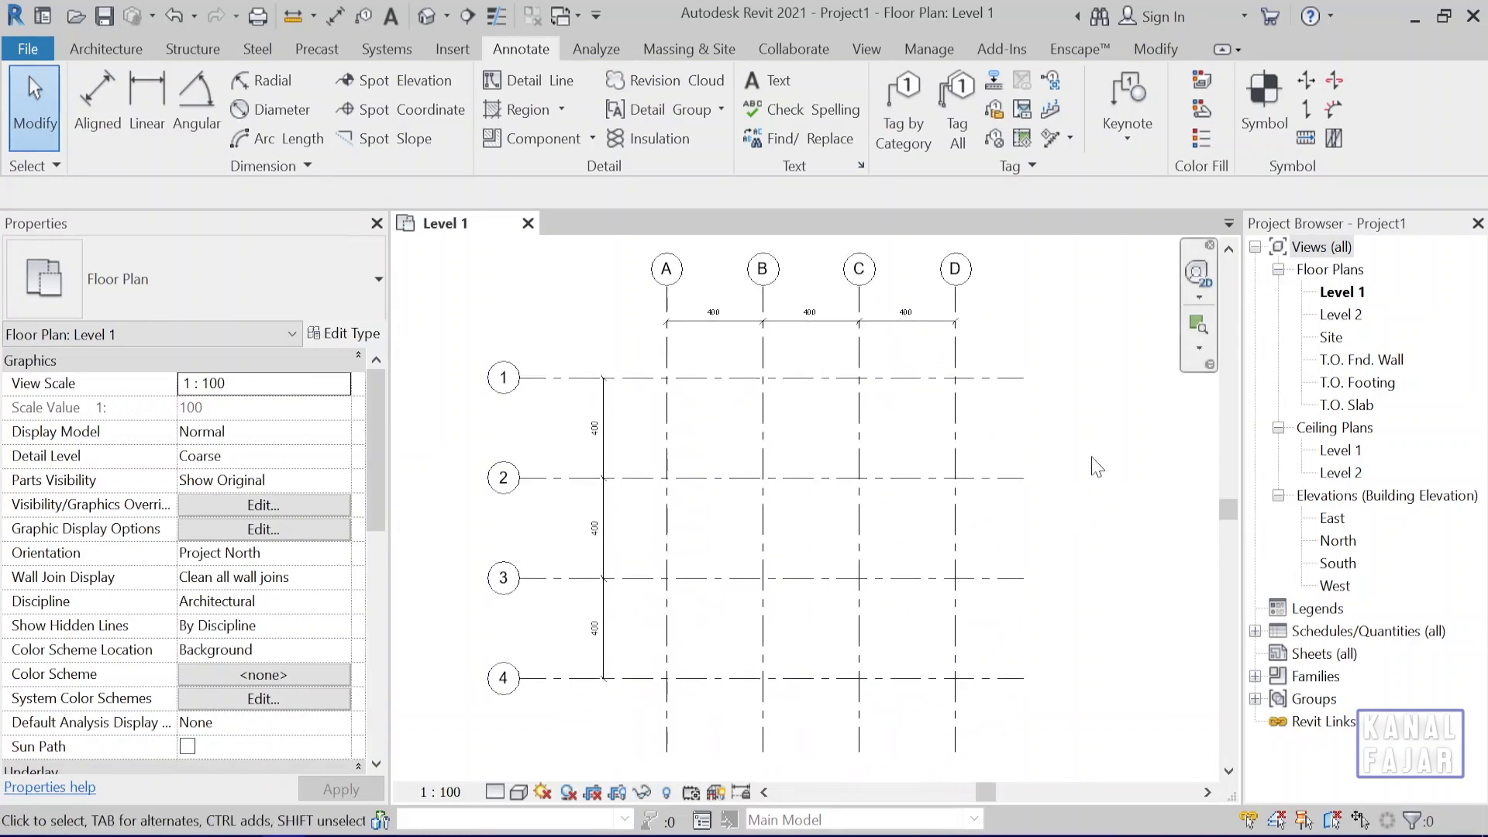